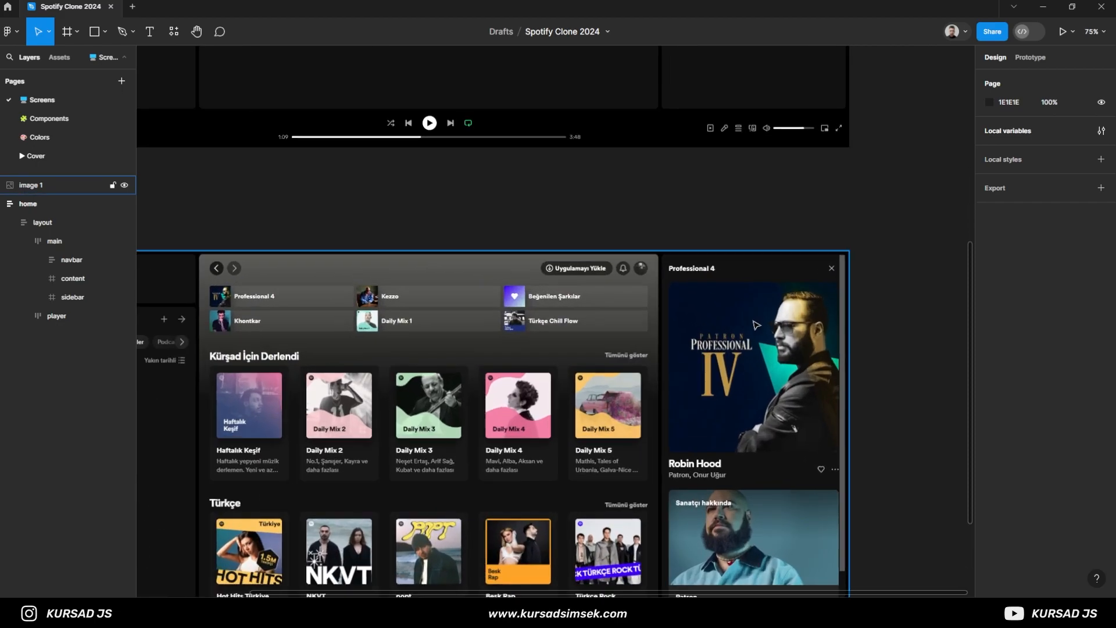
- Add the bold text "Professional 4" and align it over the reference title at the top of the now-playing sidebar
{"action": "scroll", "coordinate": [674, 542], "scroll_direction": "down", "scroll_amount": 5}
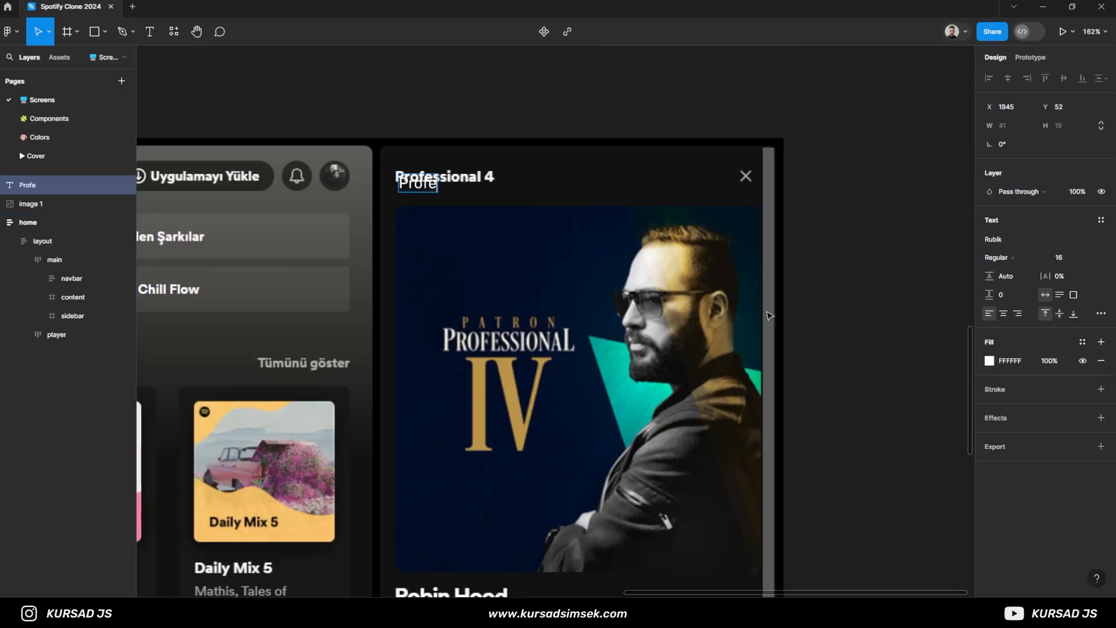
{"action": "left_click", "coordinate": [995, 257]}
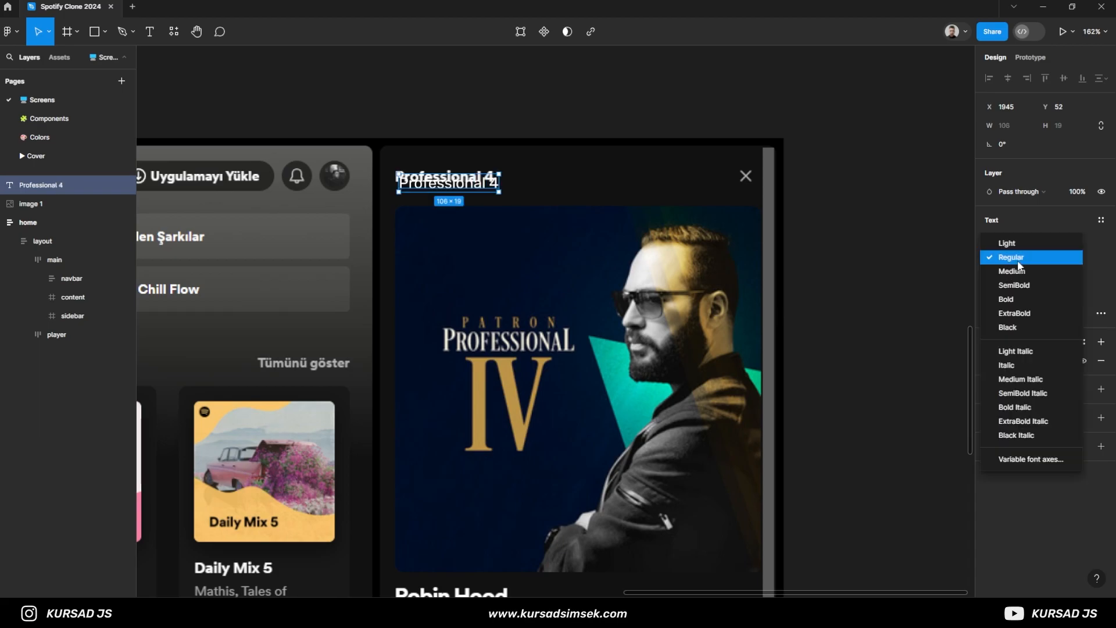
{"action": "left_click", "coordinate": [1018, 294]}
{"action": "left_click_drag", "start_coordinate": [484, 186], "coordinate": [433, 143]}
{"action": "scroll", "coordinate": [407, 191], "scroll_direction": "up", "scroll_amount": 5}
{"action": "scroll", "coordinate": [460, 165], "scroll_direction": "down", "scroll_amount": 5}
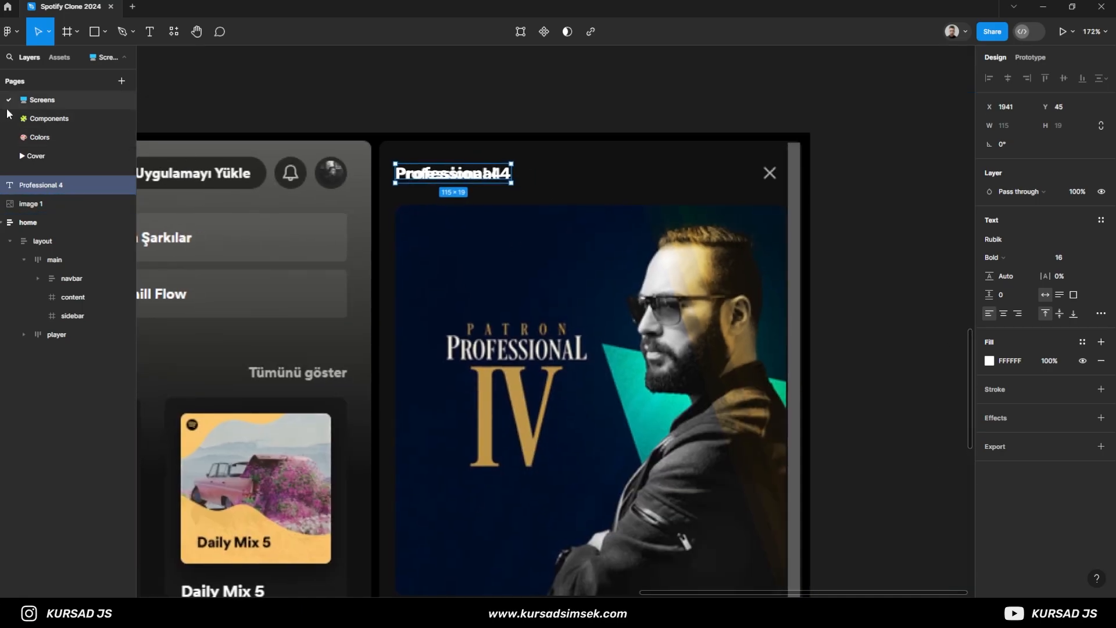
- Copy the close icon from the Components page to the Screens page and place it over the sidebar's reference close icon
{"action": "left_click", "coordinate": [49, 118]}
{"action": "left_click_drag", "start_coordinate": [209, 237], "coordinate": [303, 255]}
{"action": "scroll", "coordinate": [276, 180], "scroll_direction": "up", "scroll_amount": 5}
{"action": "left_click", "coordinate": [284, 163]}
{"action": "left_click", "coordinate": [110, 101]}
{"action": "key", "text": "ctrl+v"}
{"action": "left_click_drag", "start_coordinate": [553, 319], "coordinate": [782, 166]}
- Resize the close icon to 16 × 16
{"action": "scroll", "coordinate": [771, 176], "scroll_direction": "up", "scroll_amount": 1}
{"action": "scroll", "coordinate": [770, 176], "scroll_direction": "up", "scroll_amount": 5}
{"action": "left_click", "coordinate": [1074, 147]}
{"action": "type", "text": "16"}
{"action": "key", "text": "Return"}
{"action": "scroll", "coordinate": [778, 170], "scroll_direction": "down", "scroll_amount": 5}
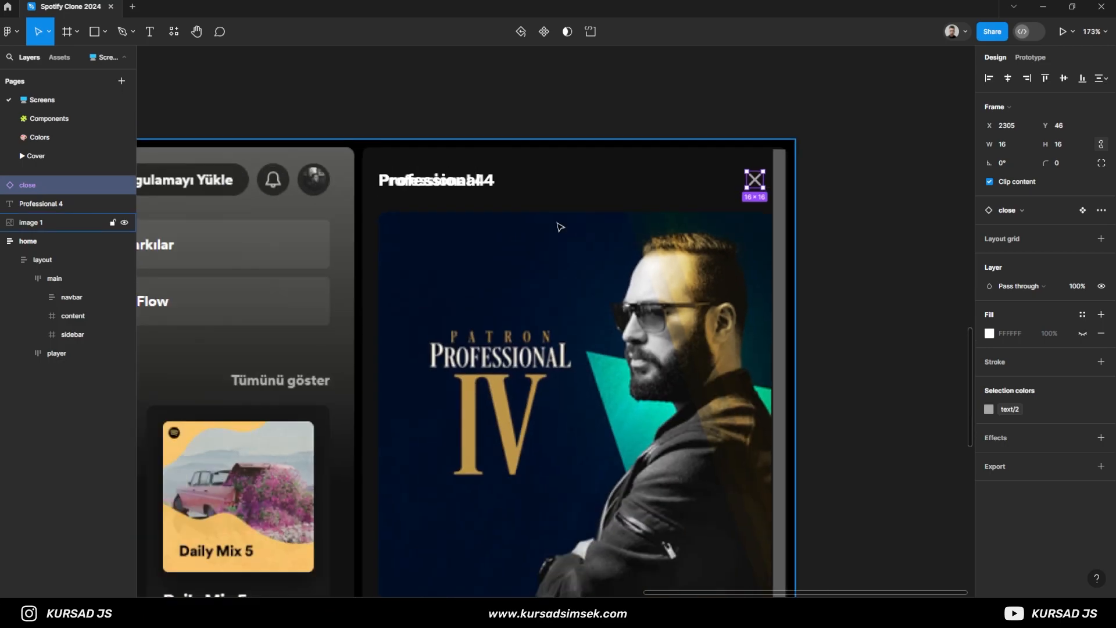
- Combine the "Professional 4" title and close icon into an auto-layout frame and name it header
{"action": "left_click", "coordinate": [469, 187], "text": "shift"}
{"action": "key", "text": "ctrl+g"}
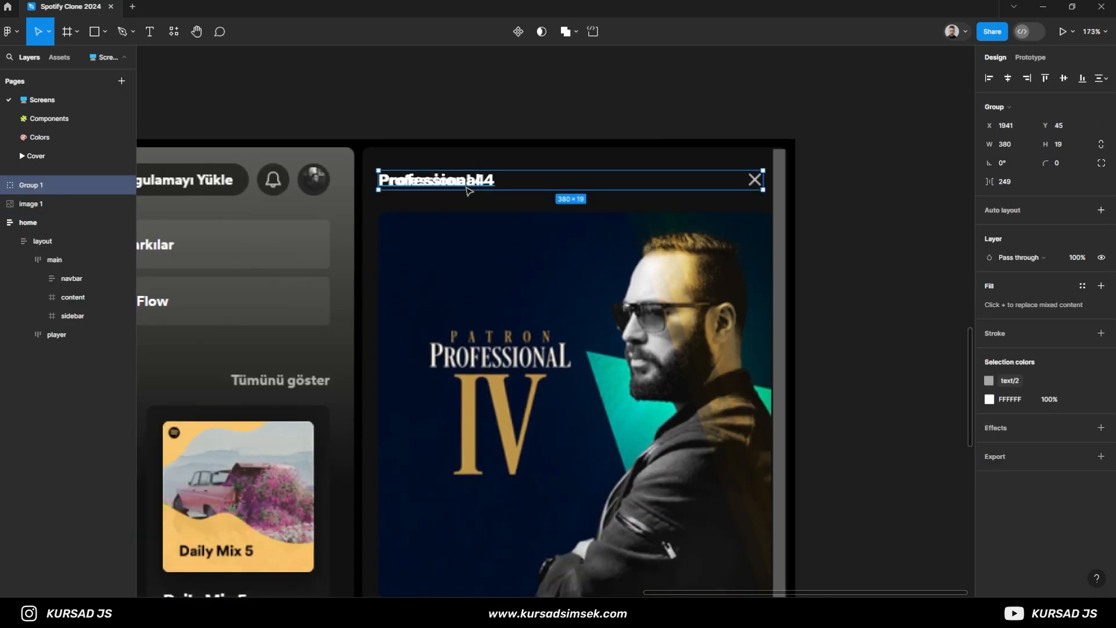
{"action": "key", "text": "shift+a"}
{"action": "double_click", "coordinate": [39, 185]}
{"action": "type", "text": "header"}
{"action": "key", "text": "Return"}
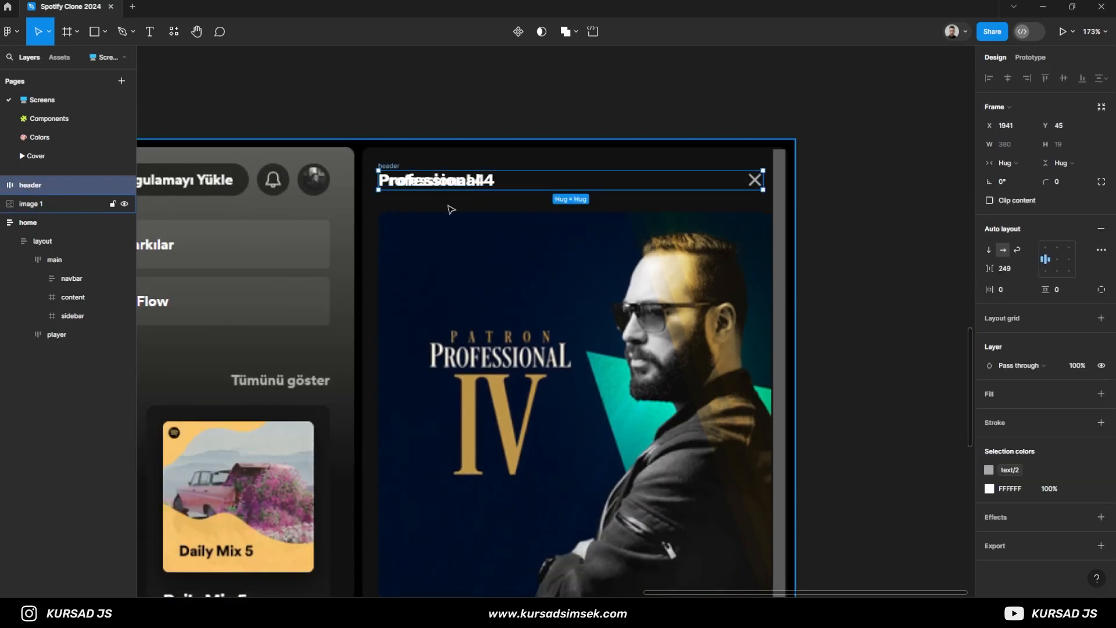
{"action": "left_click", "coordinate": [807, 272]}
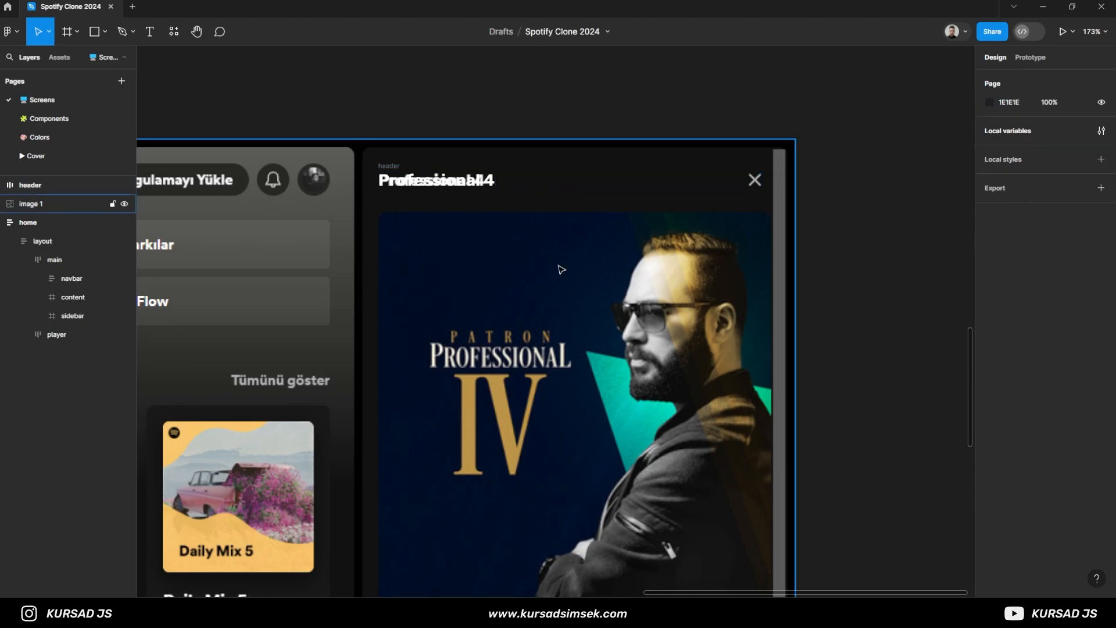
- Draw a frame of about 69 × 66 whose upper-left corner matches that of the reference album cover
{"action": "key", "text": "f"}
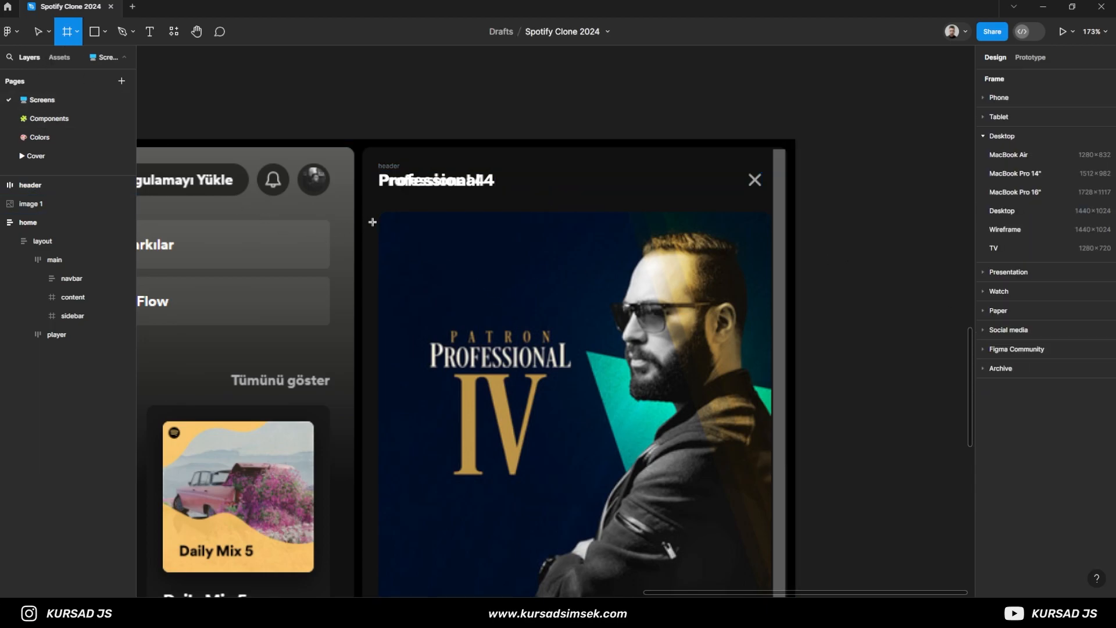
{"action": "scroll", "coordinate": [373, 209], "scroll_direction": "up", "scroll_amount": 8}
{"action": "mouse_move", "coordinate": [335, 108]}
{"action": "left_mouse_down"}
{"action": "mouse_move", "coordinate": [466, 268]}
{"action": "mouse_move", "coordinate": [667, 431]}
{"action": "left_mouse_up"}
{"action": "scroll", "coordinate": [330, 523], "scroll_direction": "up", "scroll_amount": 4}
{"action": "left_click_drag", "start_coordinate": [341, 260], "coordinate": [324, 261]}
{"action": "left_click_drag", "start_coordinate": [452, 224], "coordinate": [370, 525]}
{"action": "scroll", "coordinate": [653, 411], "scroll_direction": "down", "scroll_amount": 10}
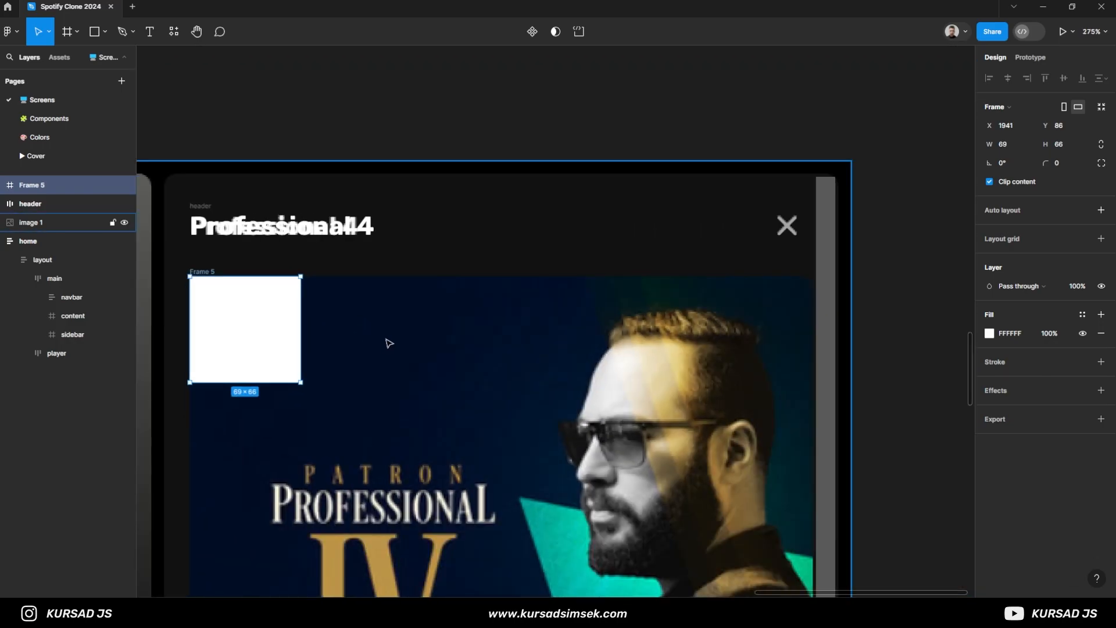
- Stretch the frame to the album cover's full width of 388 and set its height to 388
{"action": "scroll", "coordinate": [221, 361], "scroll_direction": "down", "scroll_amount": 2}
{"action": "left_click_drag", "start_coordinate": [278, 333], "coordinate": [637, 363]}
{"action": "scroll", "coordinate": [657, 366], "scroll_direction": "up", "scroll_amount": 9}
{"action": "left_click_drag", "start_coordinate": [534, 322], "coordinate": [621, 326]}
{"action": "scroll", "coordinate": [621, 326], "scroll_direction": "down", "scroll_amount": 10}
{"action": "left_click", "coordinate": [1066, 148]}
{"action": "type", "text": "388"}
{"action": "key", "text": "Return"}
- Set the square frame's corner radius to 8 and rename it cover
{"action": "scroll", "coordinate": [628, 221], "scroll_direction": "up", "scroll_amount": 10}
{"action": "scroll", "coordinate": [653, 301], "scroll_direction": "up", "scroll_amount": 1}
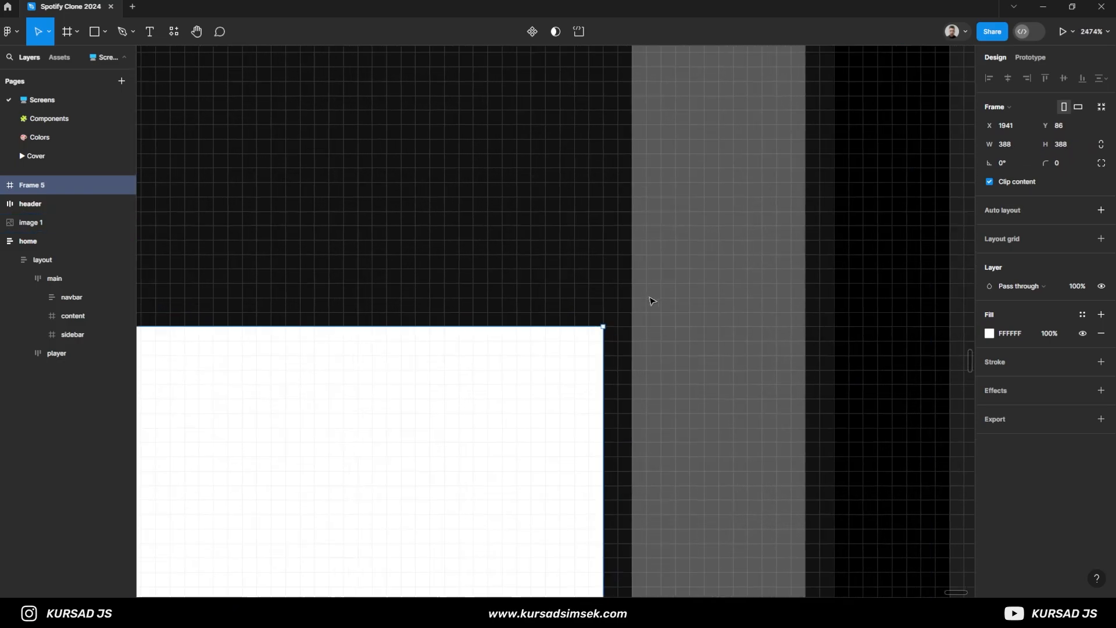
{"action": "left_click_drag", "start_coordinate": [1048, 162], "coordinate": [14, 215]}
{"action": "scroll", "coordinate": [595, 294], "scroll_direction": "down", "scroll_amount": 15}
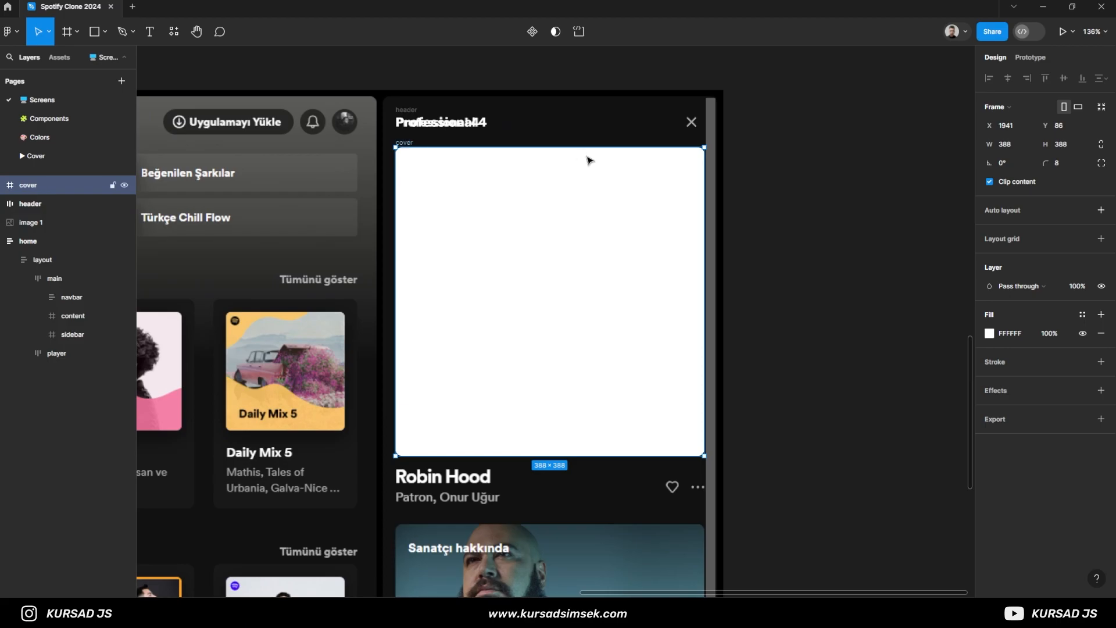
- Paste the album artwork into the cover frame and scale it to fill the frame
{"action": "key", "text": "ctrl+v"}
{"action": "left_click_drag", "start_coordinate": [670, 182], "coordinate": [705, 148]}
{"action": "key", "text": "Escape"}
- Add the song title text "Robin Hood" below the cover at font size 20 and align it with the reference
{"action": "scroll", "coordinate": [413, 495], "scroll_direction": "up", "scroll_amount": 4}
{"action": "left_click_drag", "start_coordinate": [425, 518], "coordinate": [413, 452]}
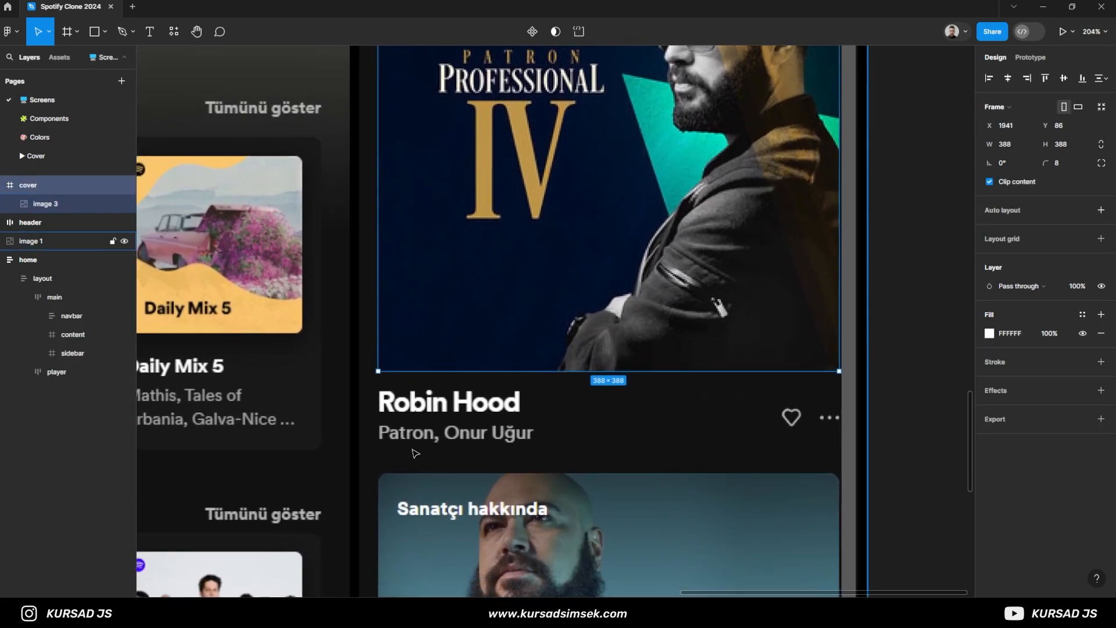
{"action": "key", "text": "t"}
{"action": "left_click", "coordinate": [382, 411]}
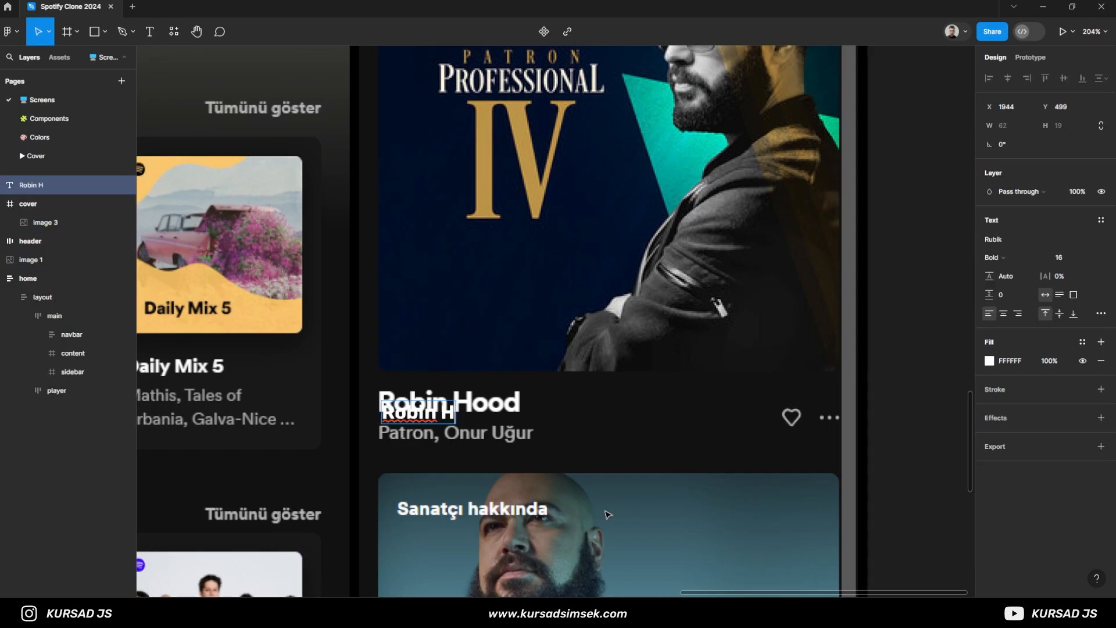
{"action": "type", "text": "20"}
{"action": "key", "text": "Return"}
{"action": "scroll", "coordinate": [408, 455], "scroll_direction": "up", "scroll_amount": 5}
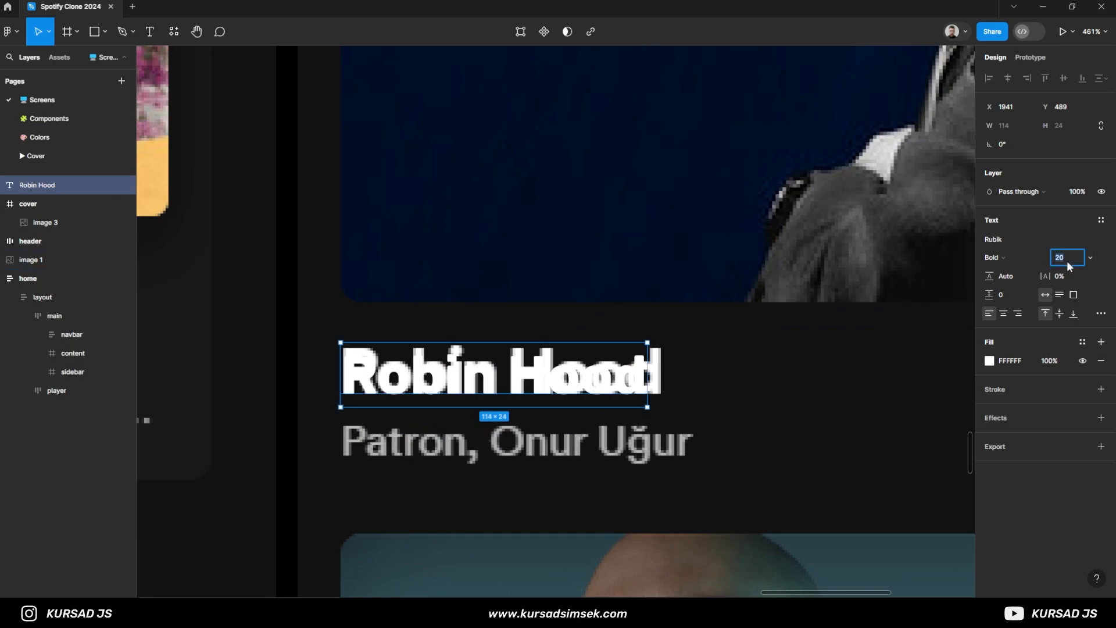
- Try font sizes 24 and 22 on the "Robin Hood" title and undo the last size change
{"action": "type", "text": "24"}
{"action": "key", "text": "Return"}
{"action": "type", "text": "20"}
{"action": "key", "text": "Return"}
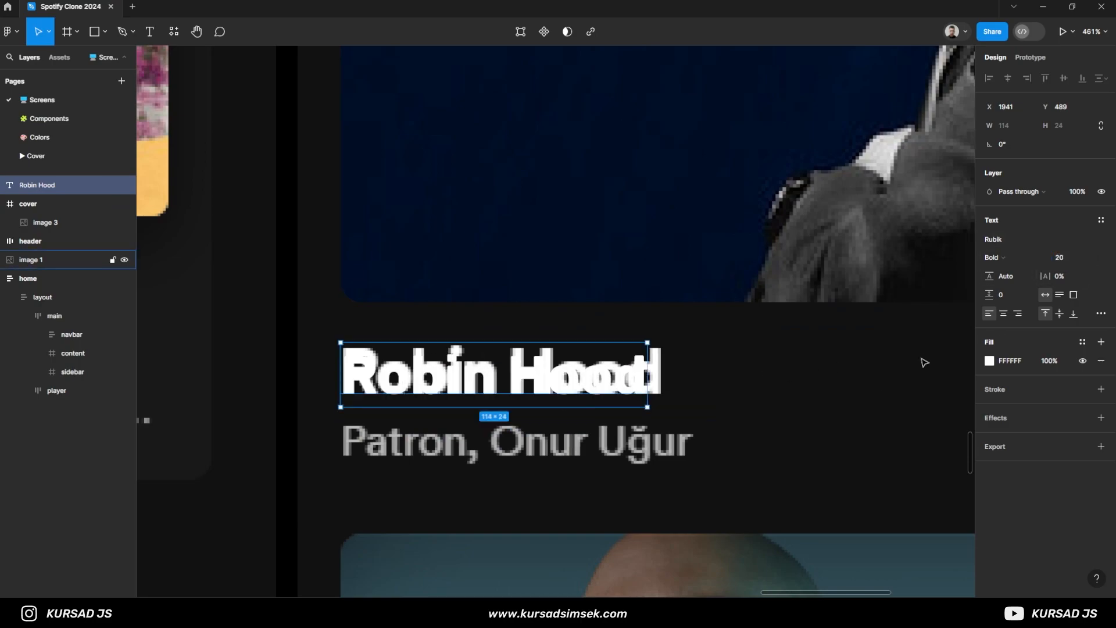
{"action": "type", "text": "22"}
{"action": "key", "text": "Return"}
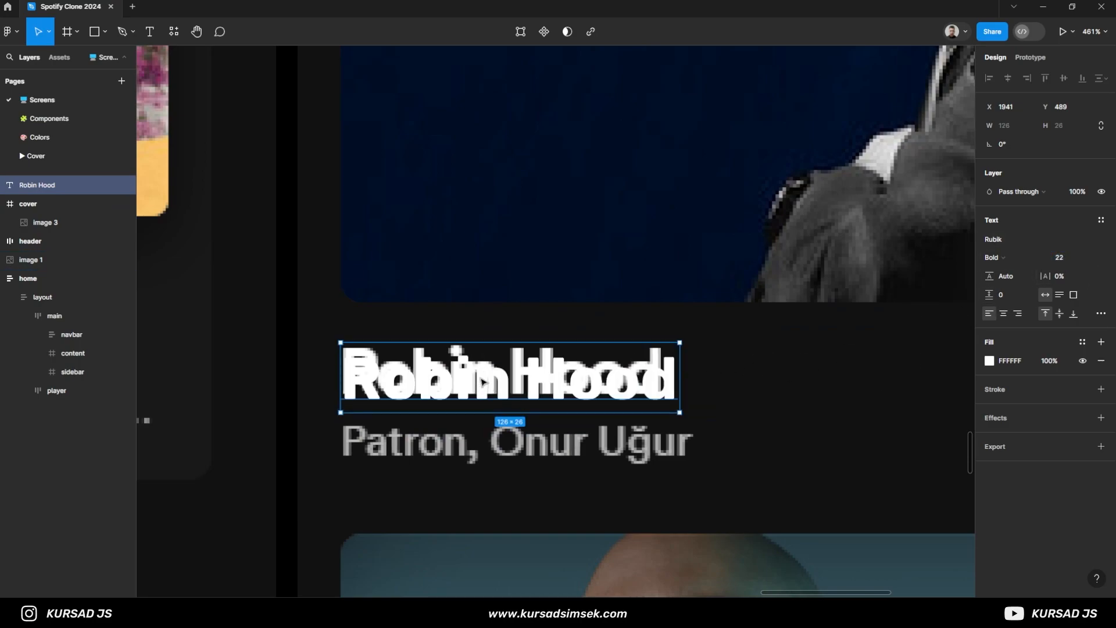
{"action": "key", "text": "ctrl+z"}
- Add the text "Patron, Onur Uğur" below the song title and set its font size to 14
{"action": "key", "text": "Return"}
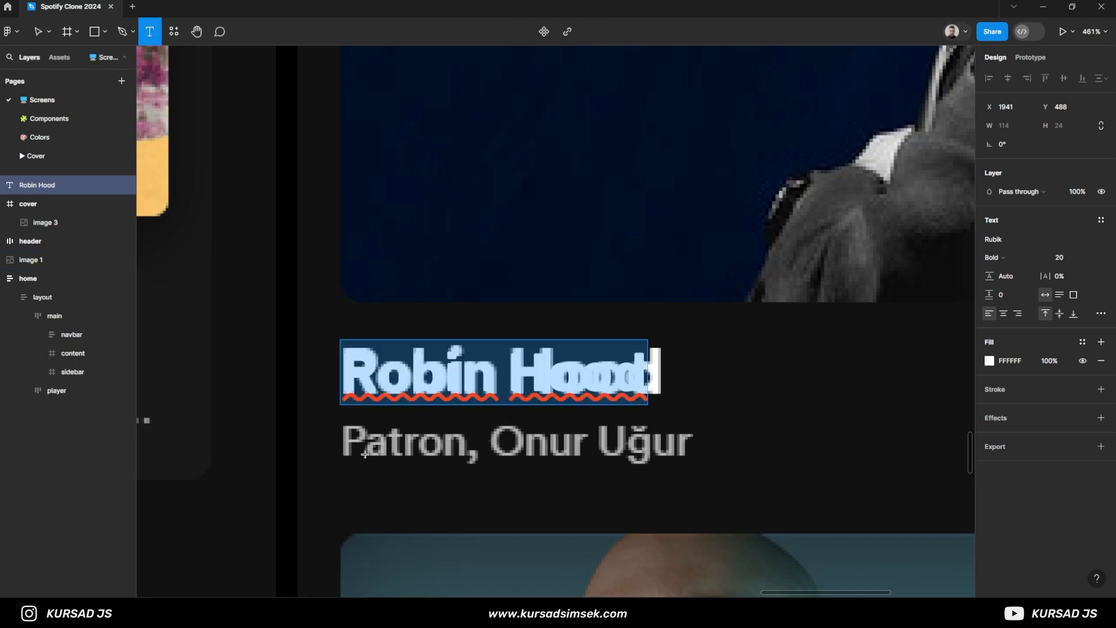
{"action": "left_click", "coordinate": [348, 442]}
{"action": "type", "text": "Patro"}
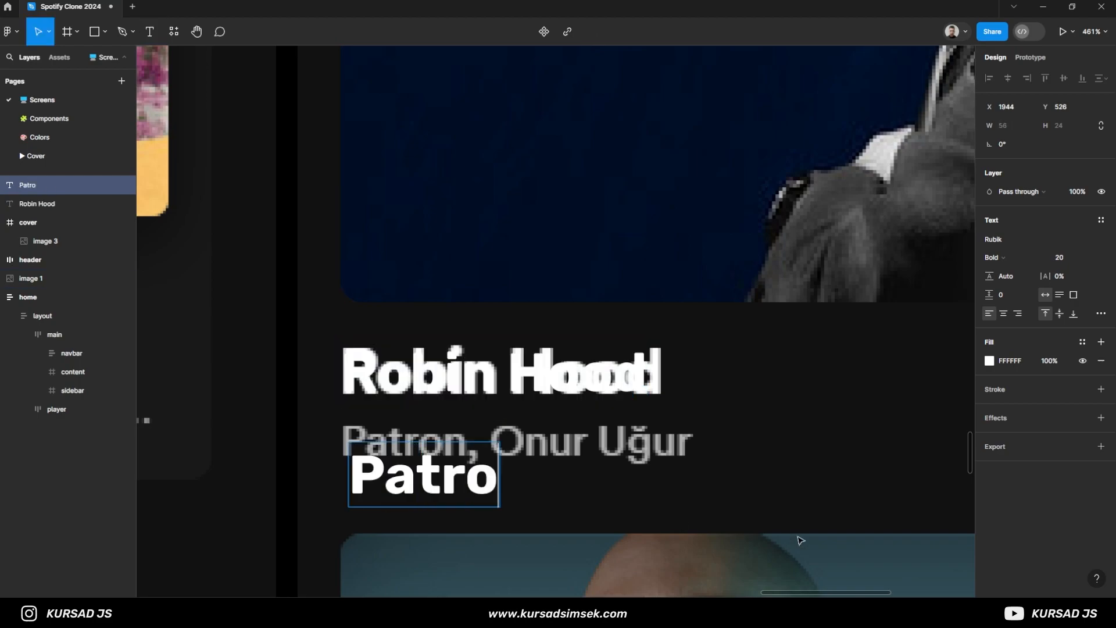
{"action": "type", "text": "n, Onur Uğur"}
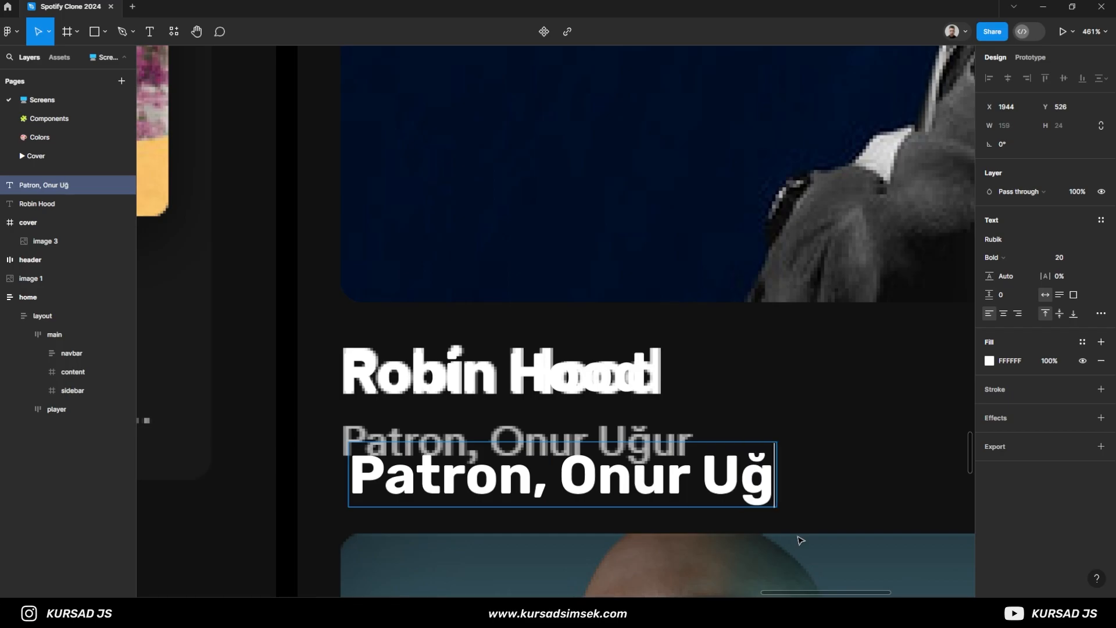
{"action": "key", "text": "Escape"}
{"action": "type", "text": "14"}
{"action": "key", "text": "Return"}
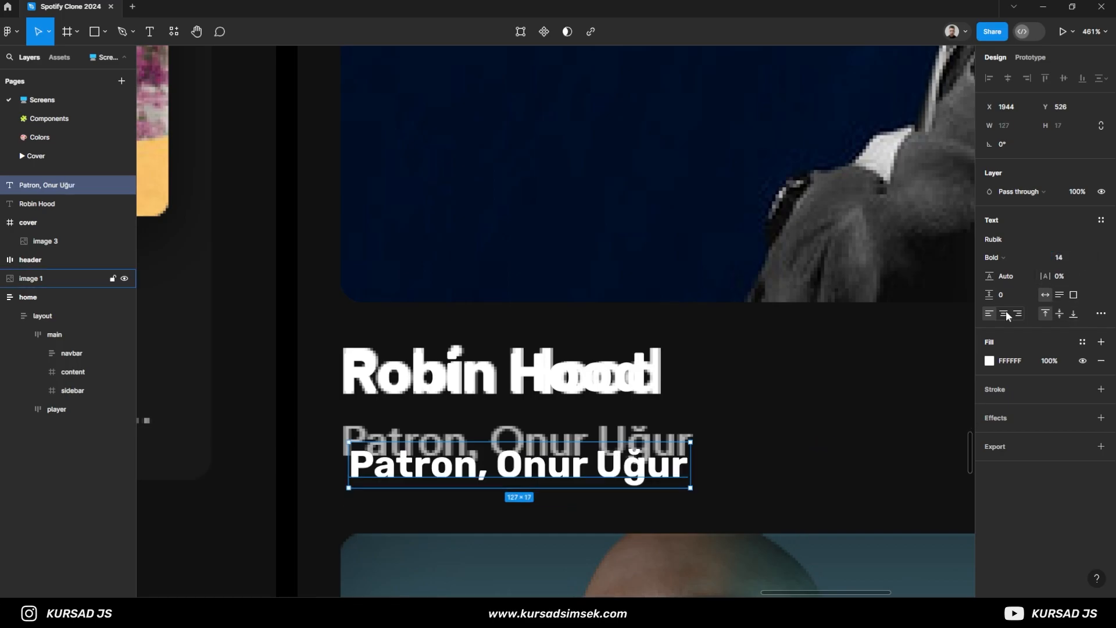
- Set the artist line's font weight to Medium
{"action": "left_click", "coordinate": [1016, 258]}
{"action": "left_click", "coordinate": [1014, 231]}
{"action": "scroll", "coordinate": [584, 302], "scroll_direction": "down", "scroll_amount": 8}
{"action": "scroll", "coordinate": [576, 193], "scroll_direction": "up", "scroll_amount": 5}
- Apply the text/2 colour style to the artist line and align it over the reference artist text
{"action": "left_click", "coordinate": [526, 109]}
{"action": "left_click", "coordinate": [1083, 360]}
{"action": "scroll", "coordinate": [867, 506], "scroll_direction": "down", "scroll_amount": 3}
{"action": "left_click", "coordinate": [886, 515]}
{"action": "scroll", "coordinate": [772, 372], "scroll_direction": "down", "scroll_amount": 4}
{"action": "scroll", "coordinate": [679, 484], "scroll_direction": "up", "scroll_amount": 5}
{"action": "left_click_drag", "start_coordinate": [623, 473], "coordinate": [596, 439]}
{"action": "left_click", "coordinate": [1083, 342]}
{"action": "left_click", "coordinate": [886, 513]}
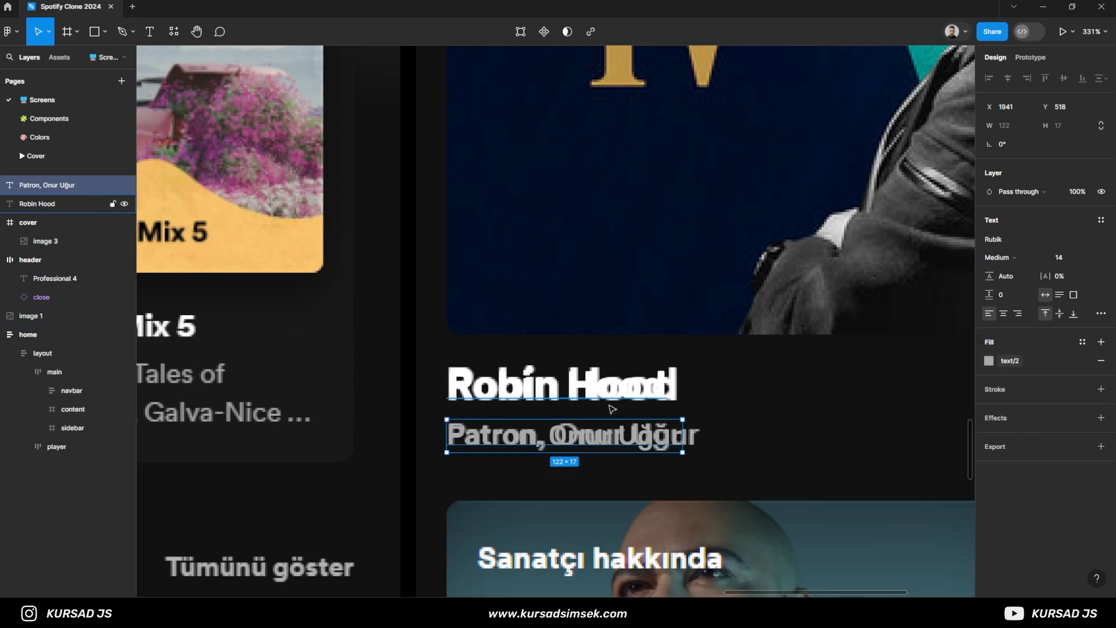
- Group the song title with the artist line and name the group text
{"action": "left_click", "coordinate": [618, 407], "text": "shift"}
{"action": "key", "text": "ctrl+g"}
{"action": "double_click", "coordinate": [29, 185]}
{"action": "type", "text": "text"}
{"action": "key", "text": "Return"}
{"action": "scroll", "coordinate": [723, 451], "scroll_direction": "down", "scroll_amount": 4}
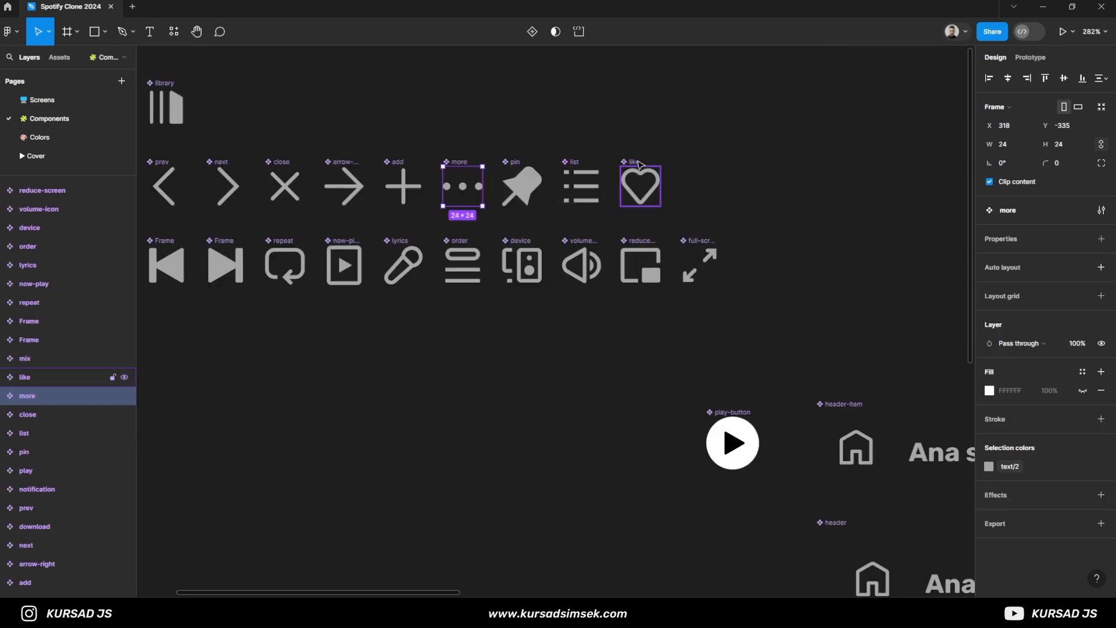
- Copy the like and more icons from the Components page into the song info area and resize them to 16 × 16
{"action": "left_click", "coordinate": [639, 164], "text": "shift"}
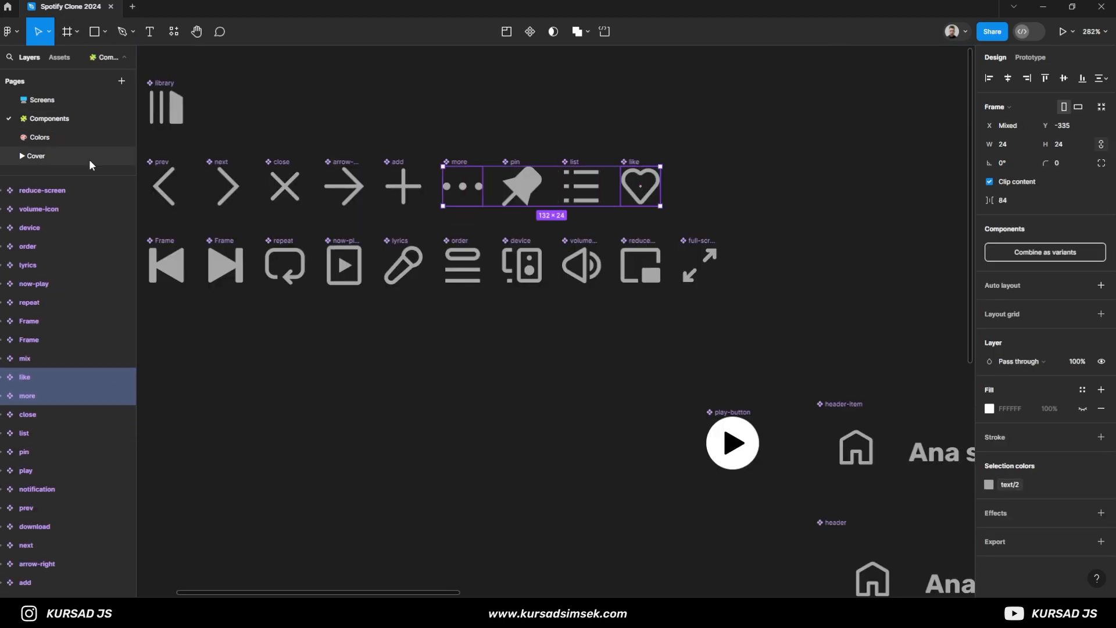
{"action": "left_click", "coordinate": [44, 99]}
{"action": "scroll", "coordinate": [700, 394], "scroll_direction": "up", "scroll_amount": 3}
{"action": "key", "text": "ctrl+v"}
{"action": "left_click_drag", "start_coordinate": [414, 384], "coordinate": [684, 388]}
{"action": "left_click", "coordinate": [1073, 147]}
{"action": "type", "text": "16"}
{"action": "key", "text": "Return"}
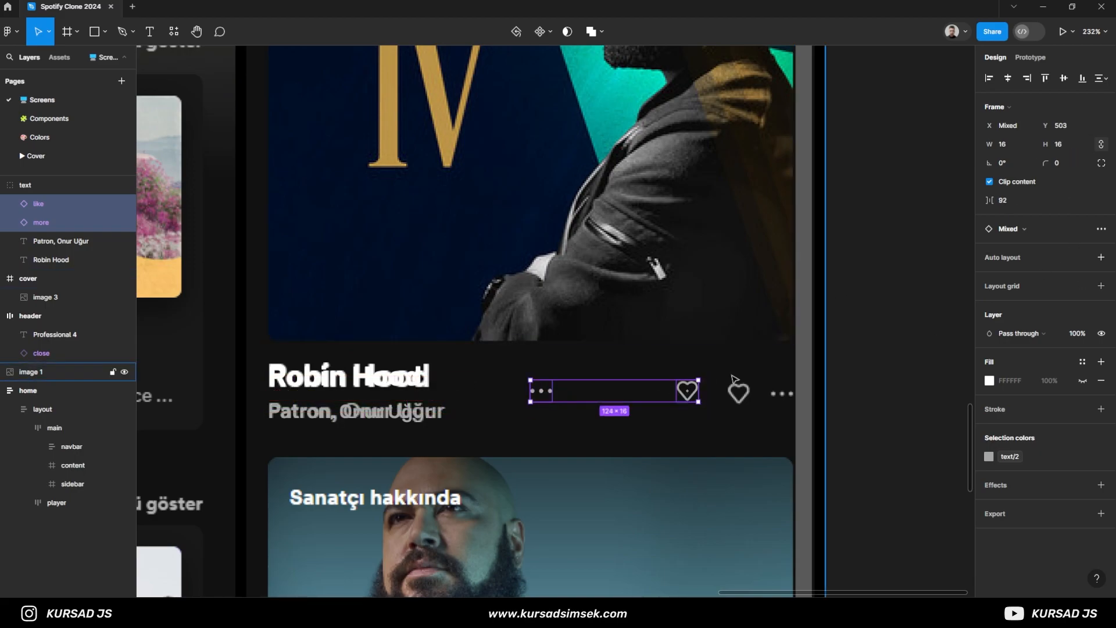
- Move the like and more icons out of the text group to the top of the layer order
{"action": "left_click", "coordinate": [734, 378]}
{"action": "scroll", "coordinate": [736, 437], "scroll_direction": "up", "scroll_amount": 5}
{"action": "left_click", "coordinate": [351, 374]}
{"action": "left_click", "coordinate": [49, 214]}
{"action": "left_click", "coordinate": [47, 210], "text": "shift"}
{"action": "left_click_drag", "start_coordinate": [47, 219], "coordinate": [52, 178]}
{"action": "left_click", "coordinate": [3, 224]}
{"action": "left_click", "coordinate": [7, 224]}
- Position the more and like icons over their reference icons beside the song title, 16 apart
{"action": "left_click_drag", "start_coordinate": [350, 375], "coordinate": [756, 384]}
{"action": "scroll", "coordinate": [747, 388], "scroll_direction": "up", "scroll_amount": 5}
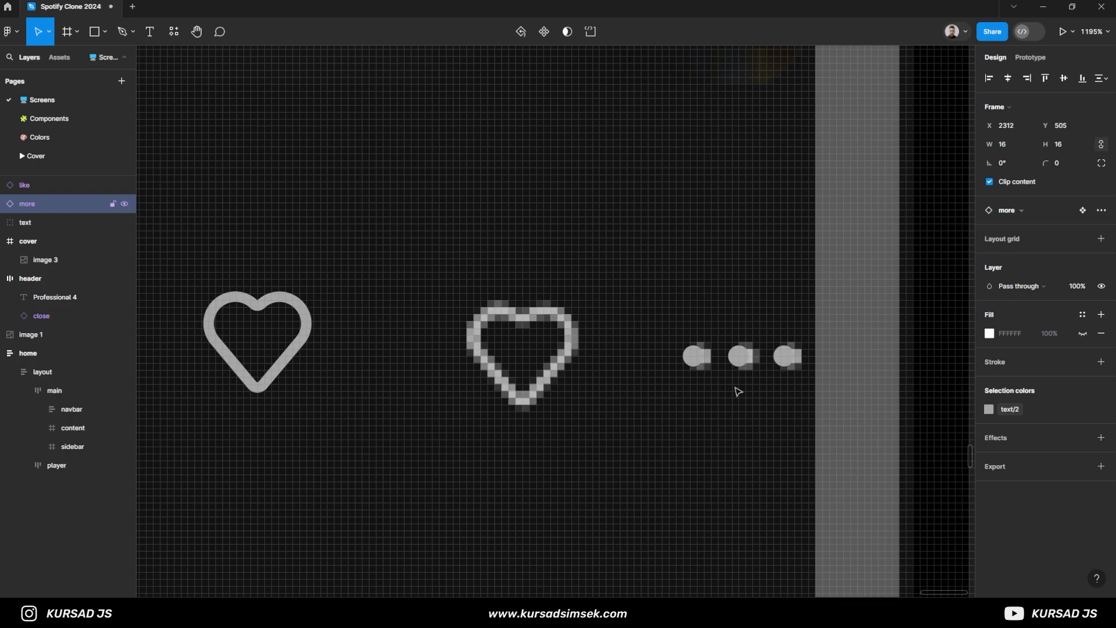
{"action": "left_click_drag", "start_coordinate": [256, 383], "coordinate": [511, 401]}
{"action": "scroll", "coordinate": [649, 383], "scroll_direction": "down", "scroll_amount": 5}
- Wrap the like and more icons in an auto-layout frame and name it action
{"action": "left_click", "coordinate": [680, 373], "text": "shift"}
{"action": "scroll", "coordinate": [589, 389], "scroll_direction": "down", "scroll_amount": 4}
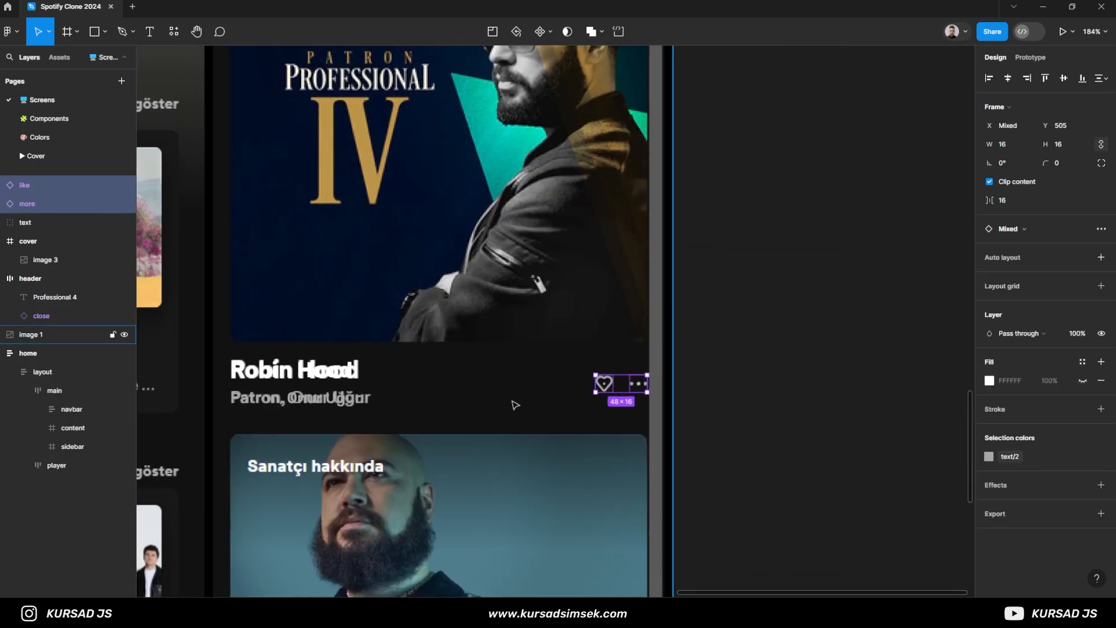
{"action": "key", "text": "shift+a"}
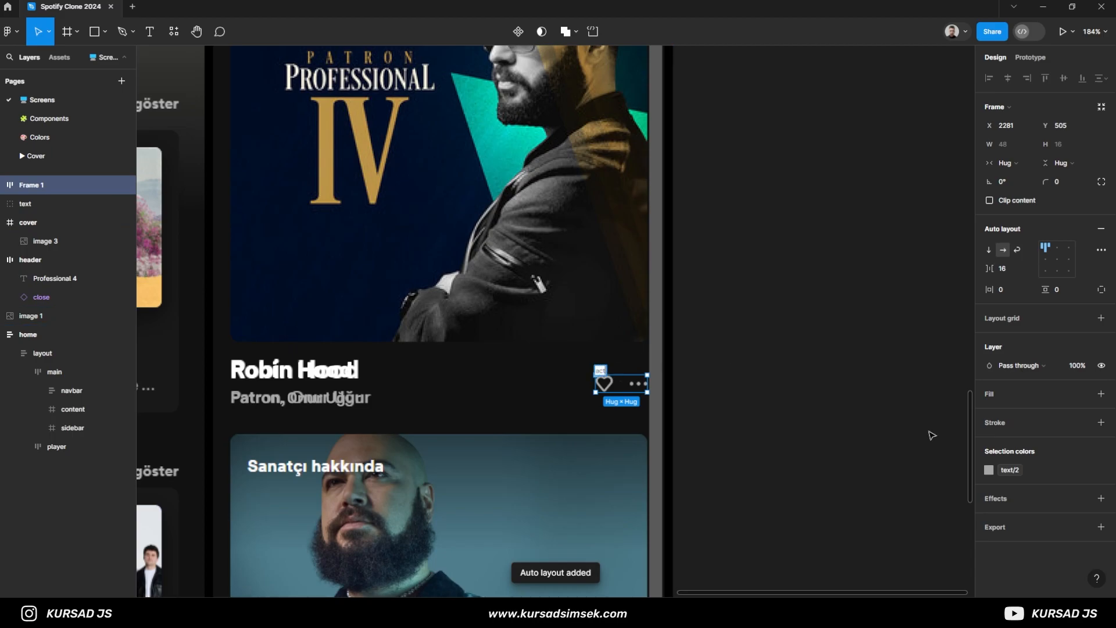
{"action": "type", "text": "ion"}
{"action": "key", "text": "Return"}
- Apply auto layout to the text group holding the song title and artist line
{"action": "left_click", "coordinate": [25, 203]}
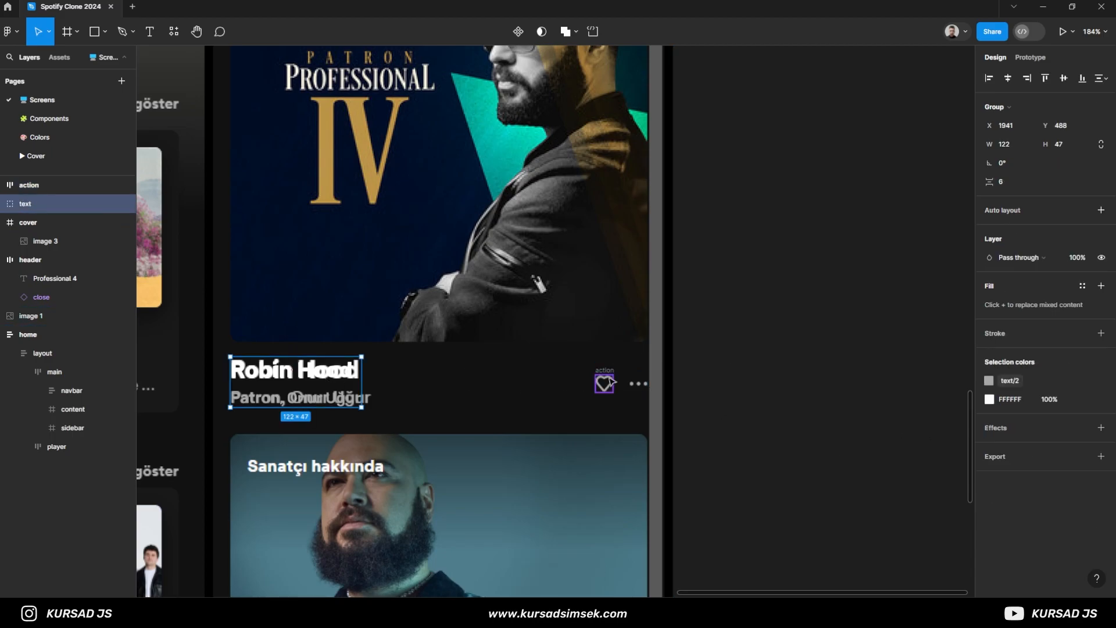
{"action": "left_click", "coordinate": [2, 223]}
{"action": "key", "text": "shift+a"}
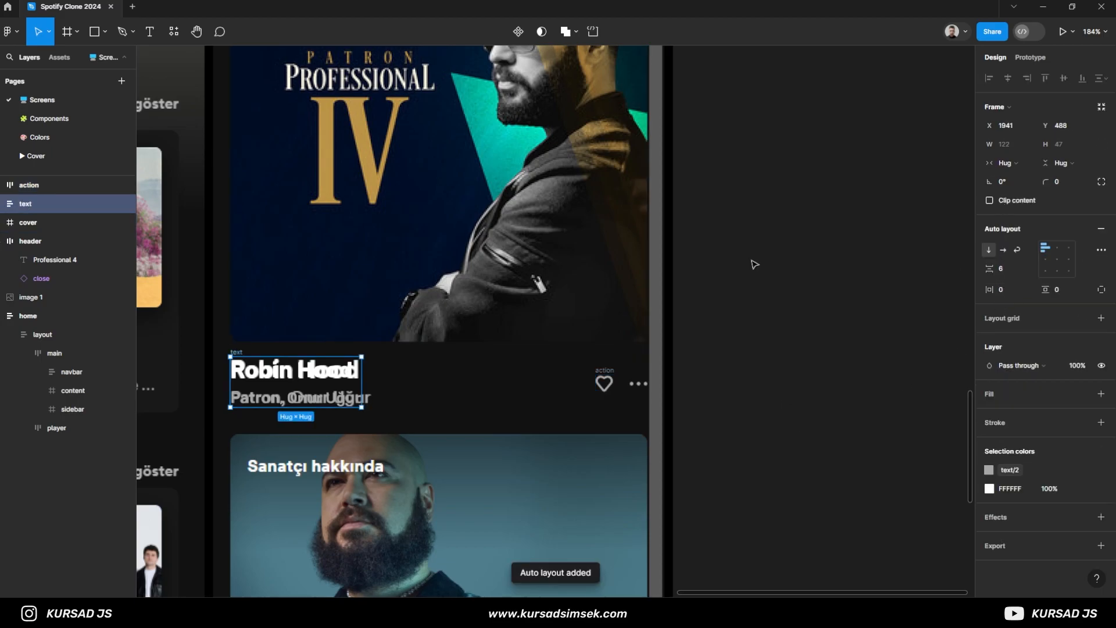
- Combine the text and action frames into a horizontal auto-layout frame with Auto spacing and name it info
{"action": "left_click", "coordinate": [27, 185], "text": "shift"}
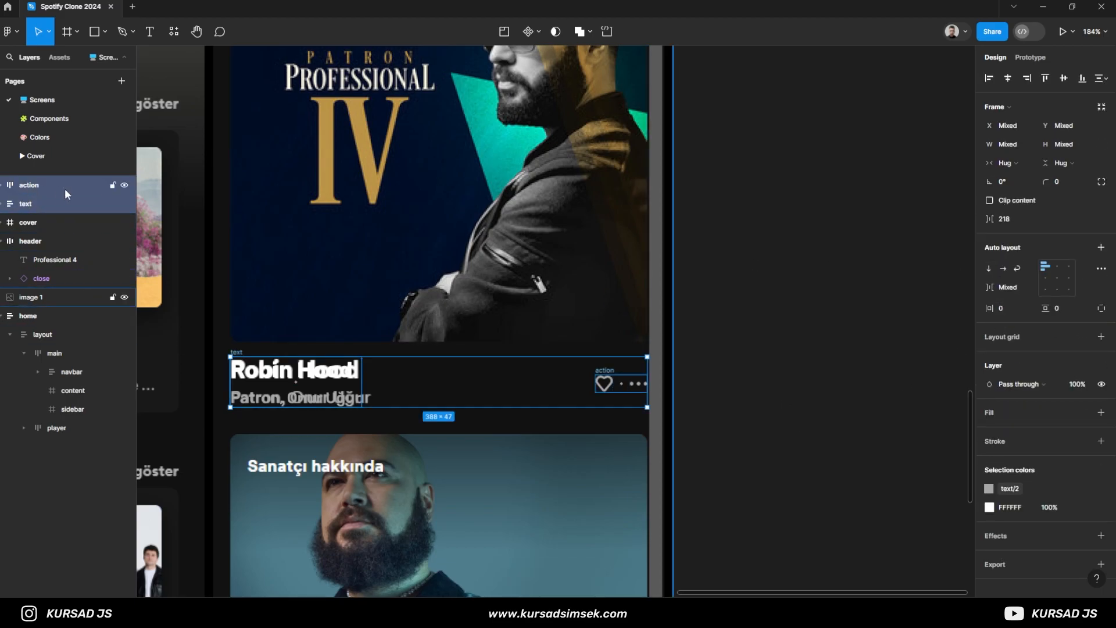
{"action": "key", "text": "ctrl+alt+g"}
{"action": "key", "text": "shift+a"}
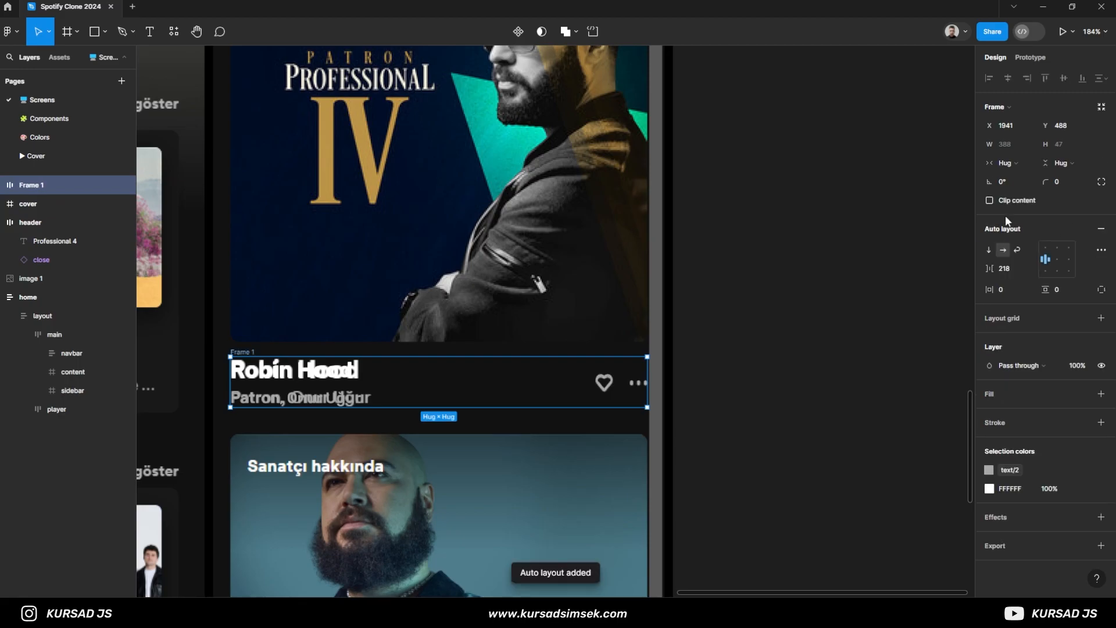
{"action": "double_click", "coordinate": [1056, 267]}
{"action": "key", "text": "ctrl+r"}
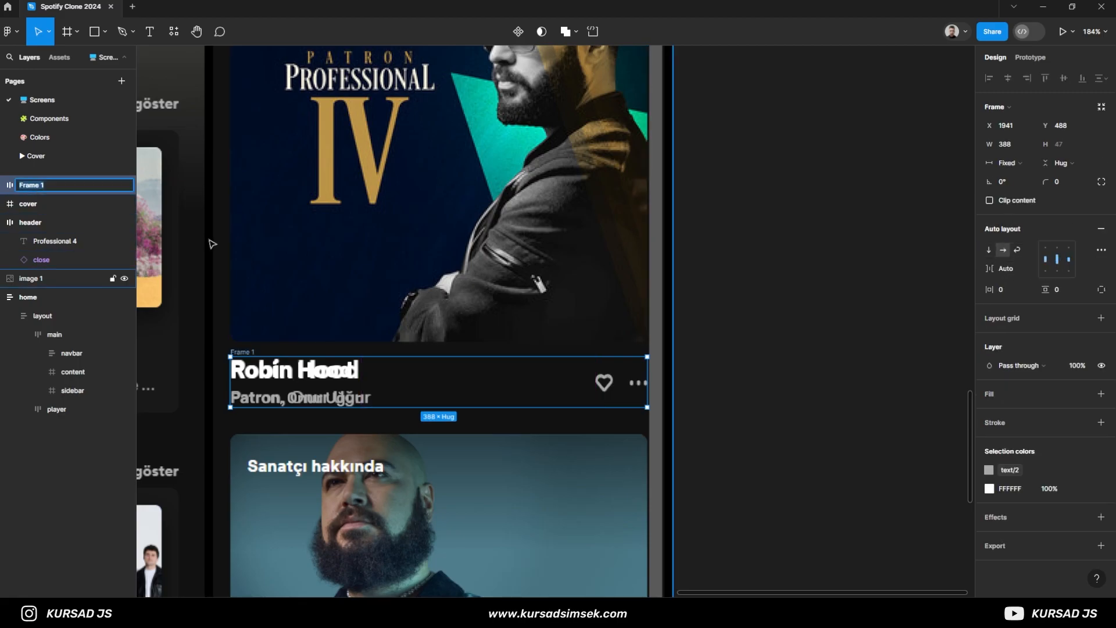
{"action": "type", "text": "info"}
{"action": "key", "text": "Return"}
- Wrap the cover and info frames in a vertical auto-layout frame with a gap of 14
{"action": "scroll", "coordinate": [432, 216], "scroll_direction": "down", "scroll_amount": 3}
{"action": "left_click_drag", "start_coordinate": [432, 181], "coordinate": [476, 228]}
{"action": "left_click", "coordinate": [38, 208]}
{"action": "left_click", "coordinate": [29, 186], "text": "shift"}
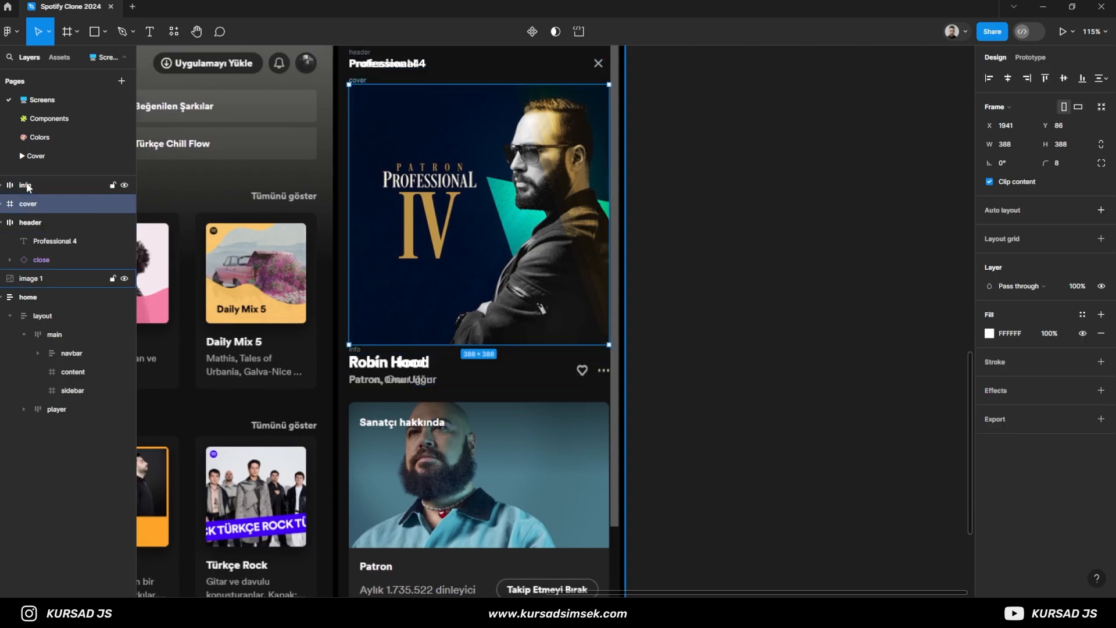
{"action": "key", "text": "shift+a"}
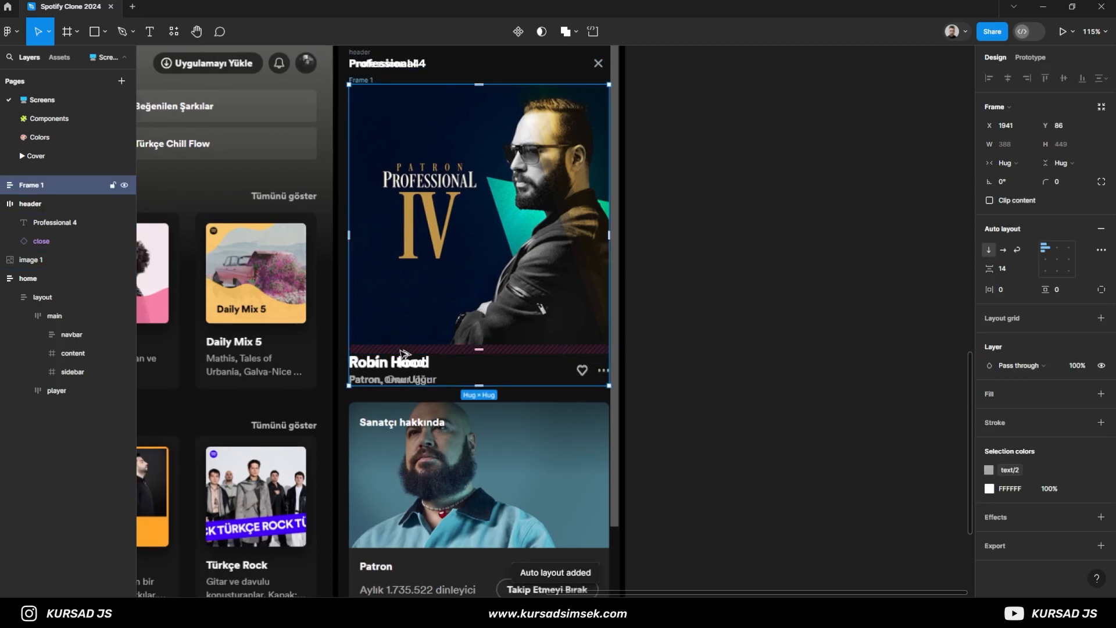
{"action": "scroll", "coordinate": [435, 362], "scroll_direction": "up", "scroll_amount": 3}
{"action": "scroll", "coordinate": [435, 362], "scroll_direction": "down", "scroll_amount": 4}
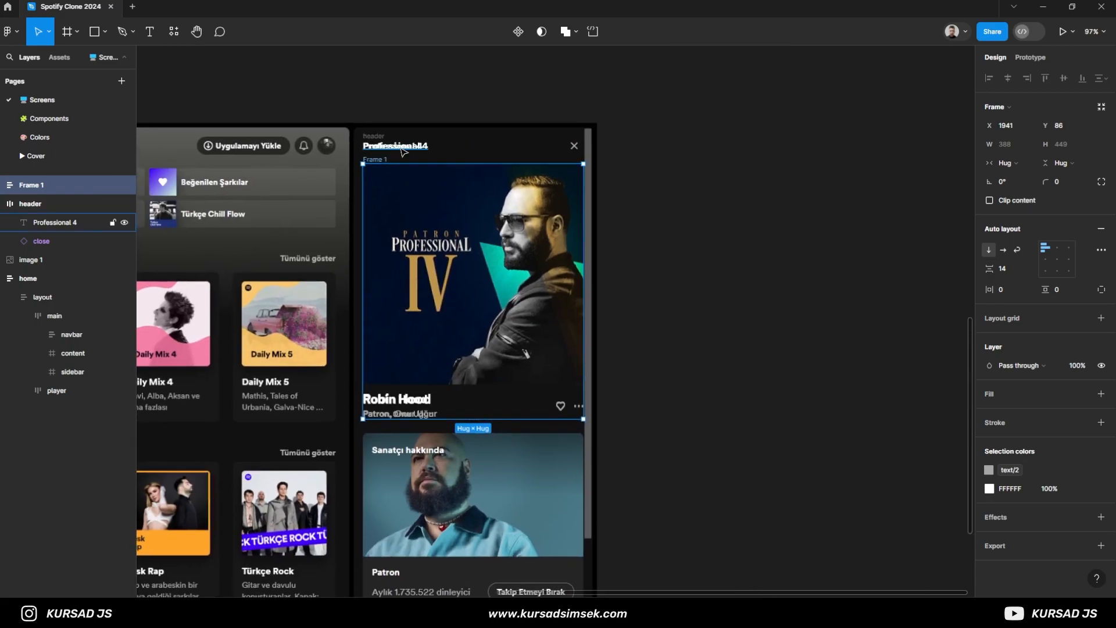
- Rename the frame holding the cover and info as now-playing and move it onto the empty canvas beside the reference
{"action": "key", "text": "ctrl+r"}
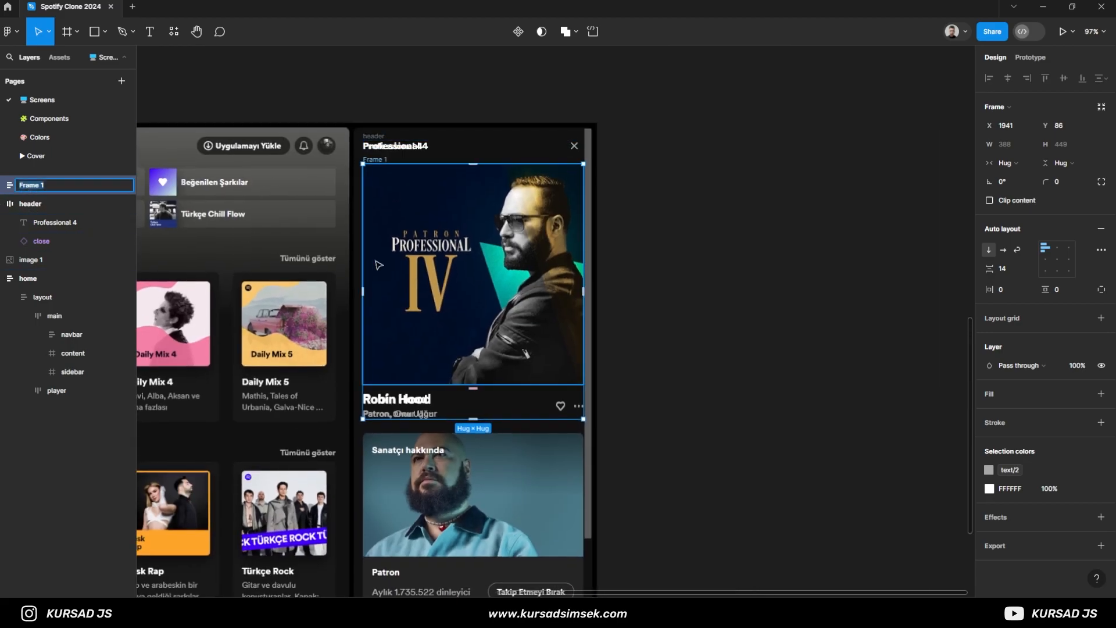
{"action": "key", "text": "Return"}
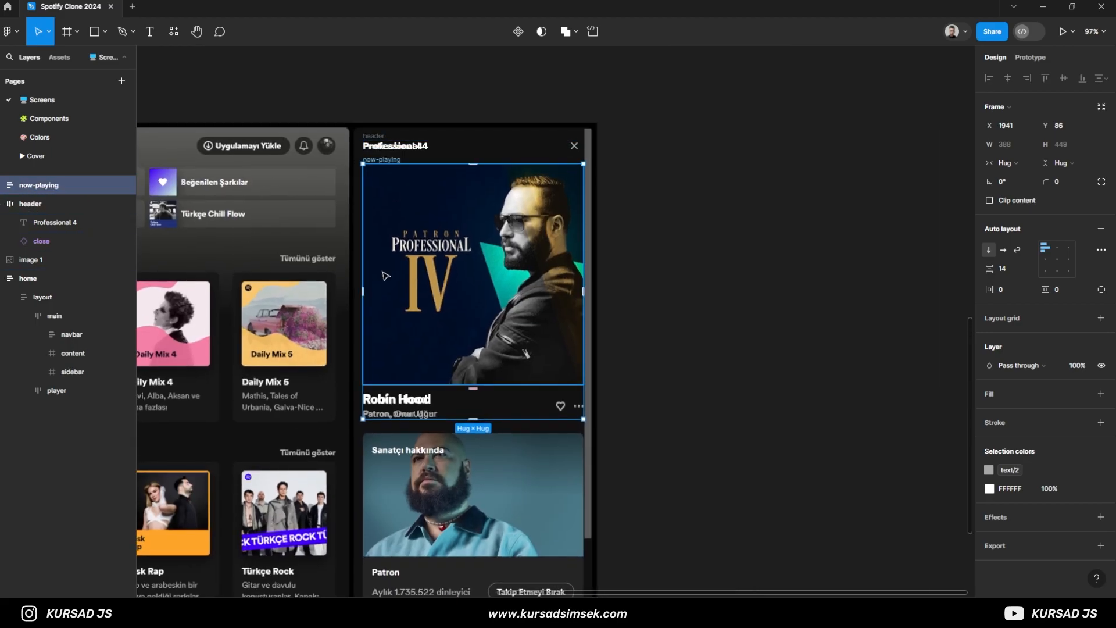
{"action": "left_click_drag", "start_coordinate": [471, 281], "coordinate": [760, 281]}
{"action": "left_click", "coordinate": [751, 155]}
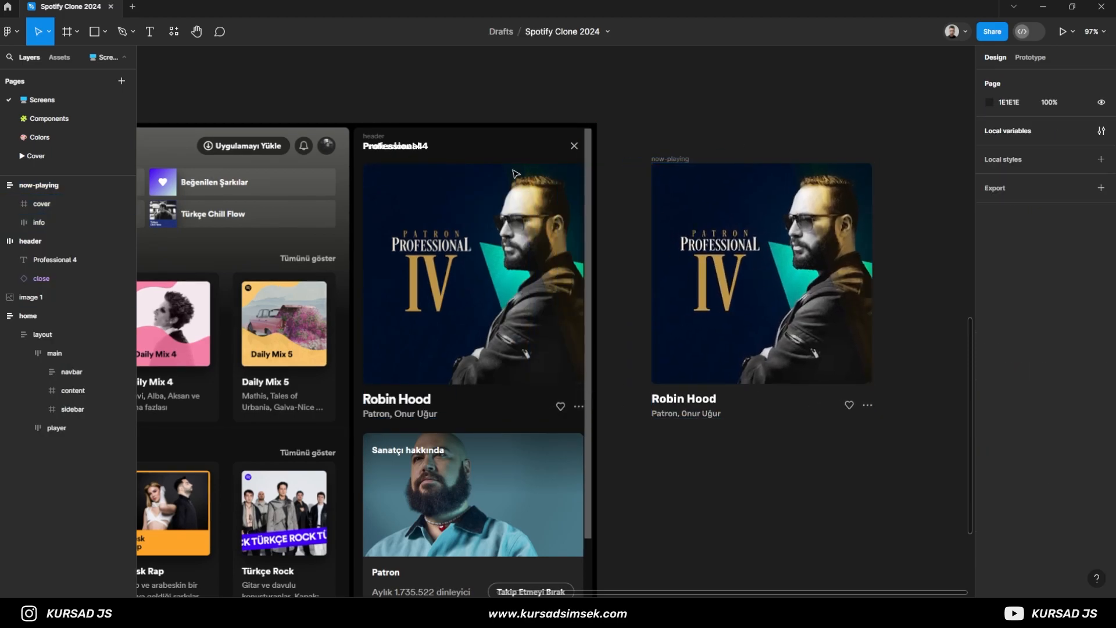
- Move the header frame out beside the reference, directly above the now-playing frame and aligned with its left edge
{"action": "left_click", "coordinate": [409, 146]}
{"action": "left_click_drag", "start_coordinate": [408, 147], "coordinate": [698, 137]}
{"action": "left_click", "coordinate": [618, 165]}
{"action": "left_click", "coordinate": [670, 160]}
{"action": "left_click", "coordinate": [634, 261]}
- Set the horizontal resizing of the info frame inside now-playing to Fill
{"action": "scroll", "coordinate": [771, 420], "scroll_direction": "up", "scroll_amount": 3}
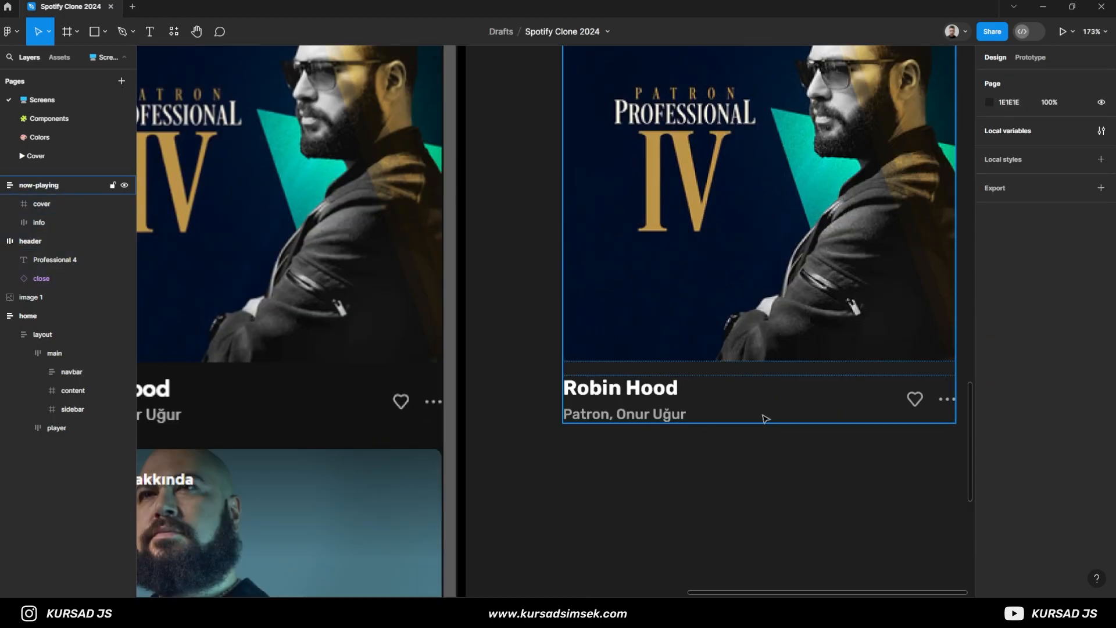
{"action": "scroll", "coordinate": [763, 419], "scroll_direction": "down", "scroll_amount": 4}
{"action": "scroll", "coordinate": [669, 421], "scroll_direction": "up", "scroll_amount": 3}
{"action": "left_click", "coordinate": [678, 381]}
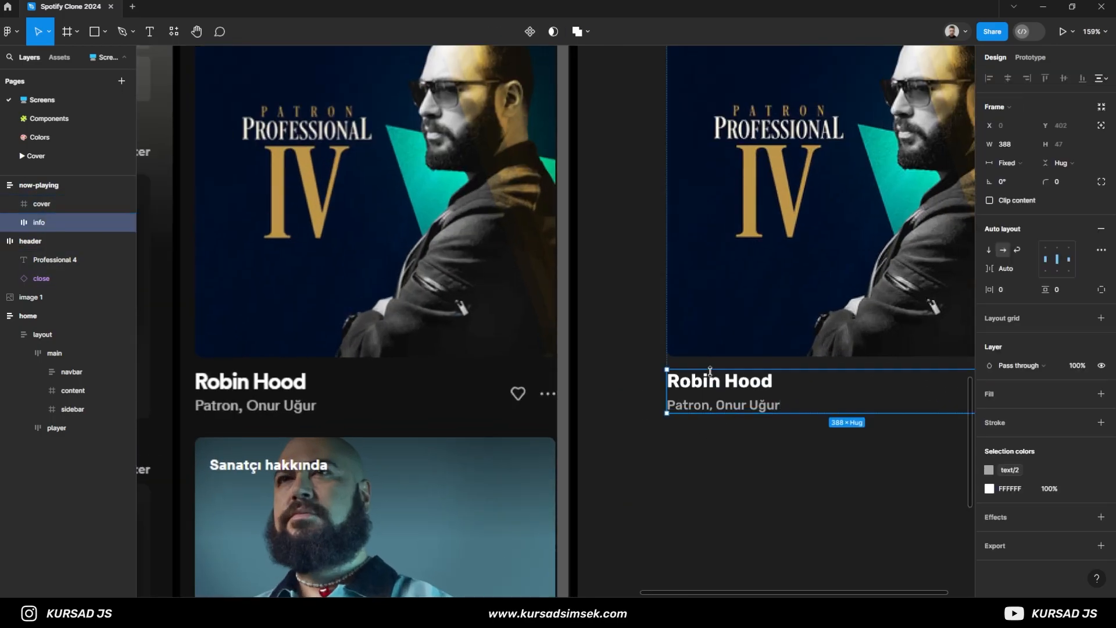
{"action": "scroll", "coordinate": [688, 375], "scroll_direction": "up", "scroll_amount": 4}
{"action": "scroll", "coordinate": [688, 375], "scroll_direction": "down", "scroll_amount": 6}
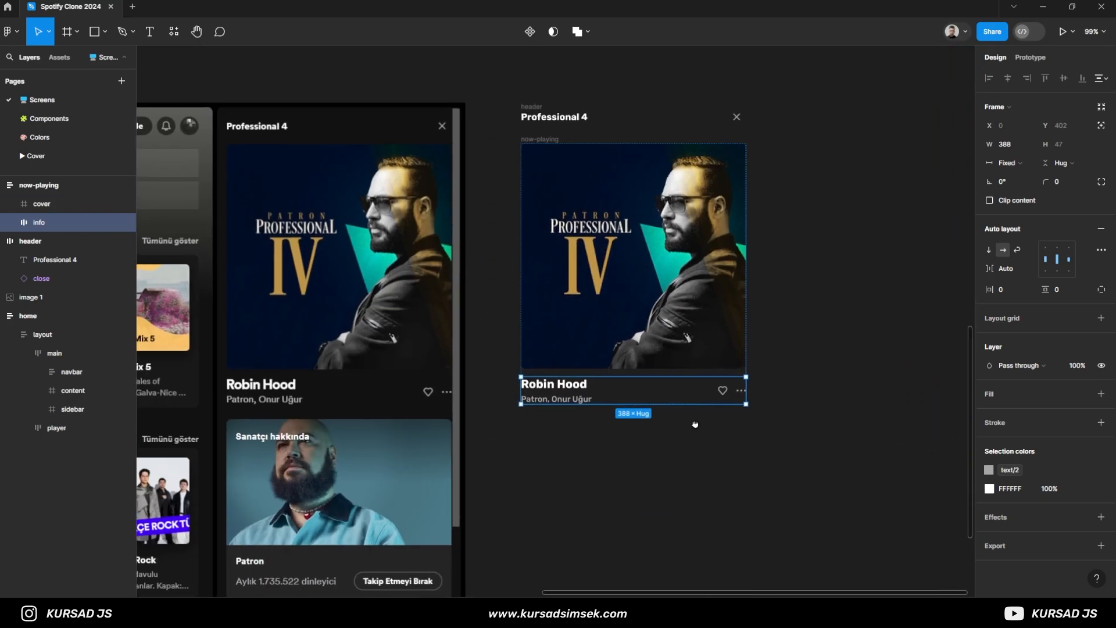
{"action": "left_click", "coordinate": [1014, 164]}
{"action": "left_click", "coordinate": [1033, 190]}
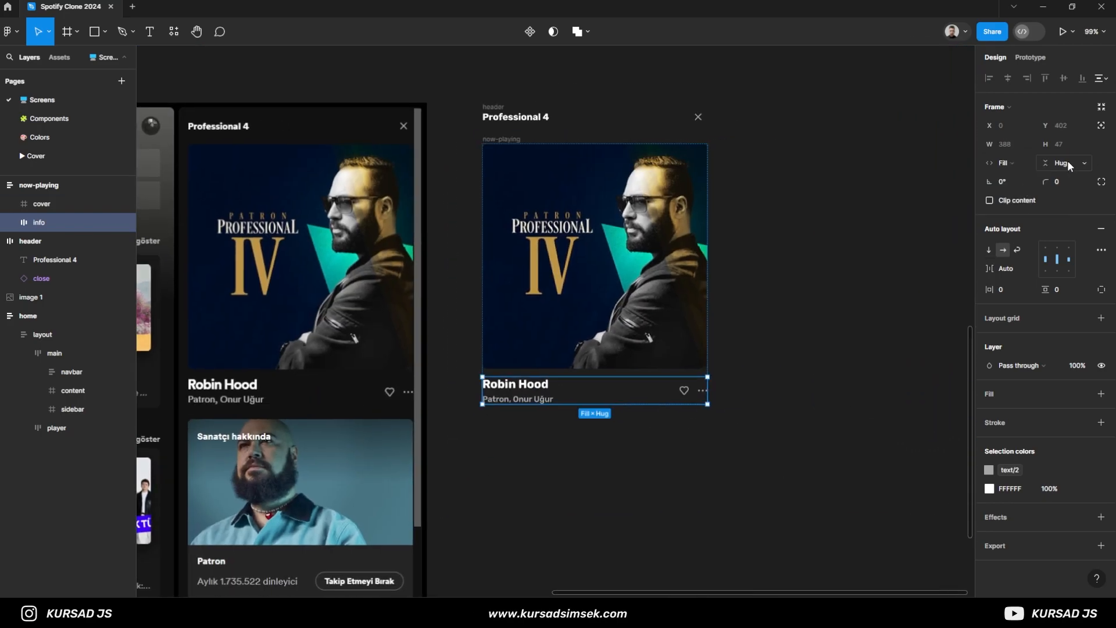
- Check the horizontal resizing settings of the cover, now-playing and header frames
{"action": "left_click", "coordinate": [48, 207]}
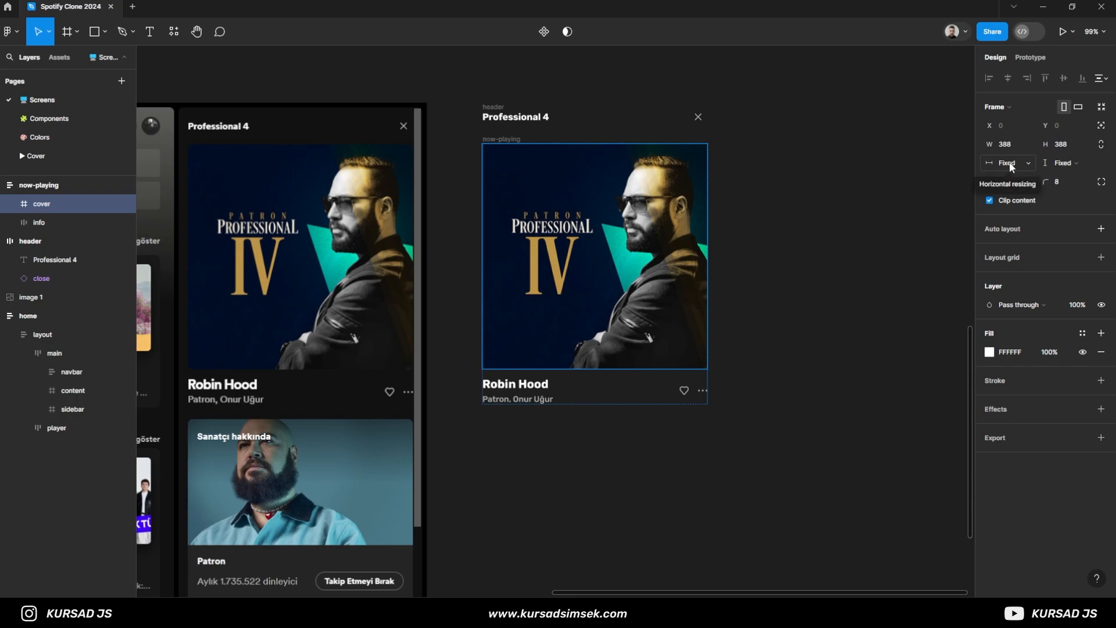
{"action": "left_click", "coordinate": [23, 185]}
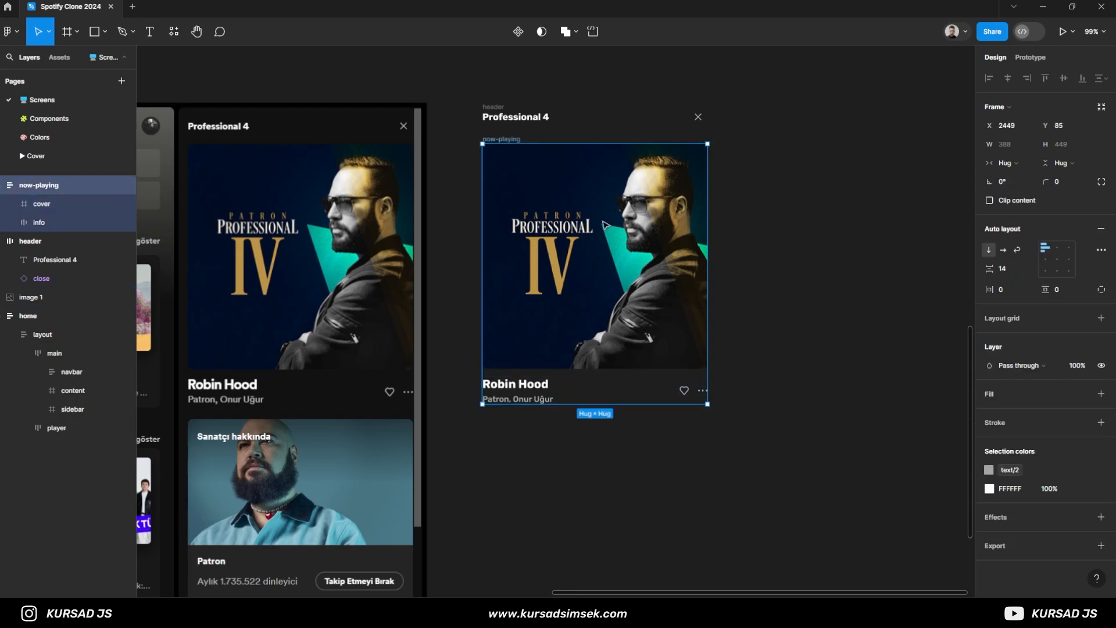
{"action": "left_click", "coordinate": [1019, 163]}
{"action": "left_click", "coordinate": [1019, 167]}
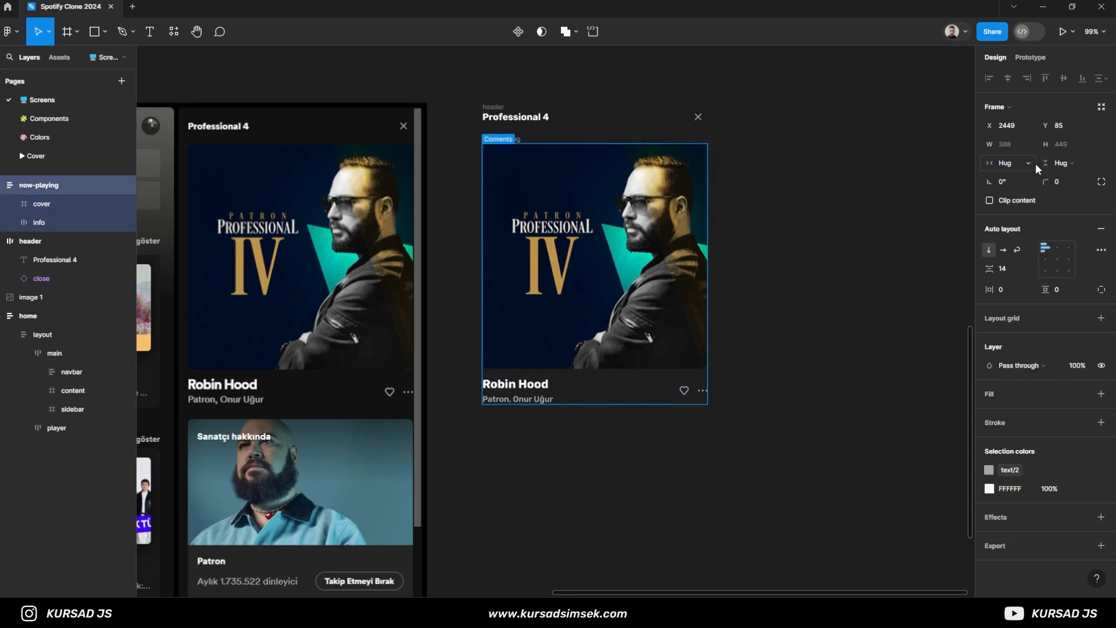
{"action": "left_click", "coordinate": [506, 109]}
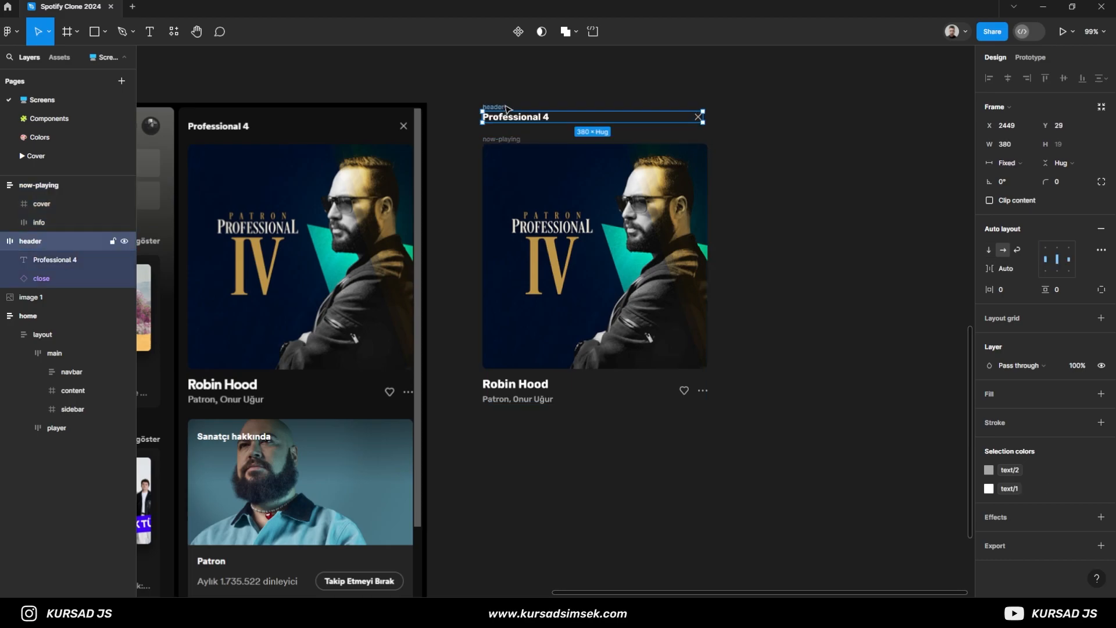
{"action": "left_click", "coordinate": [821, 242]}
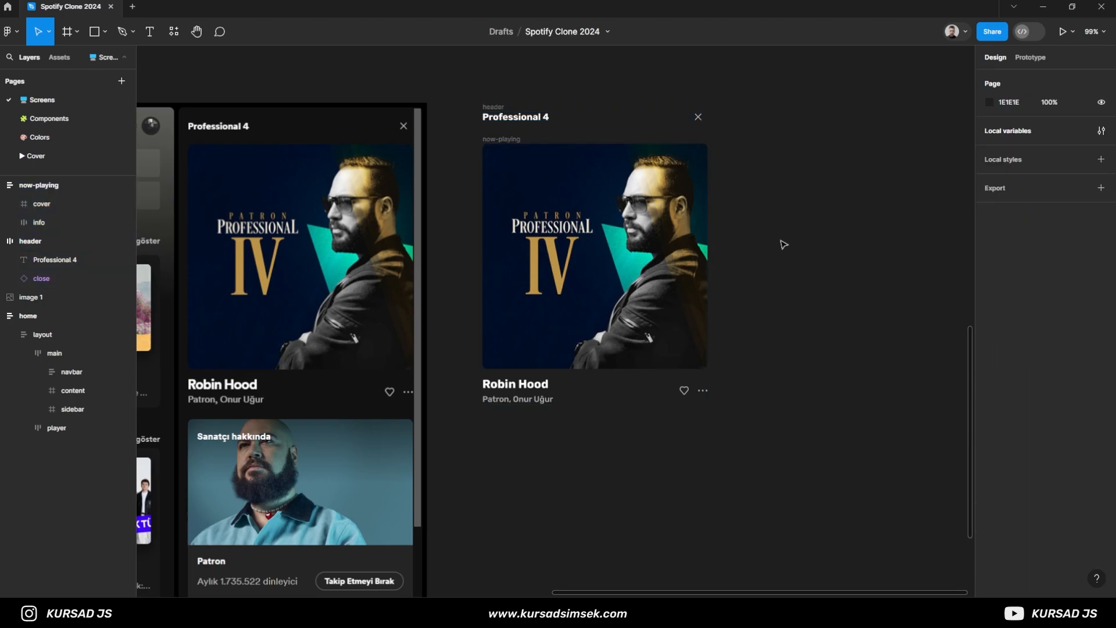
- Draw a new frame over the reference's Sanatçı hakkında artist card and set its width to 388
{"action": "scroll", "coordinate": [814, 354], "scroll_direction": "down", "scroll_amount": 4}
{"action": "scroll", "coordinate": [780, 281], "scroll_direction": "left", "scroll_amount": 4}
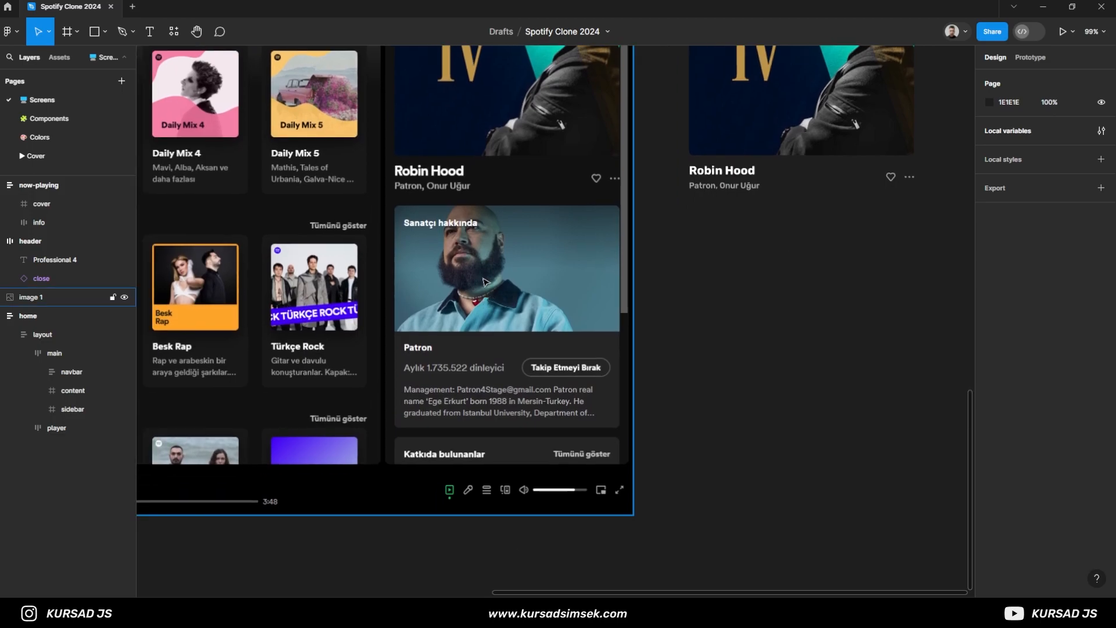
{"action": "key", "text": "f"}
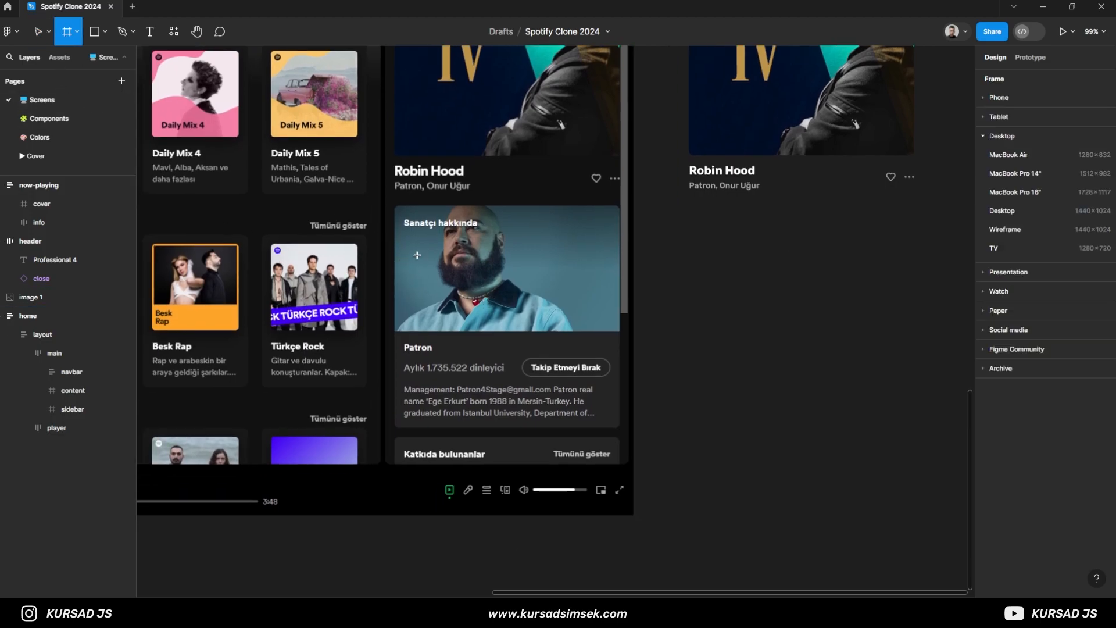
{"action": "scroll", "coordinate": [417, 256], "scroll_direction": "up", "scroll_amount": 5}
{"action": "mouse_move", "coordinate": [323, 179]}
{"action": "left_mouse_down"}
{"action": "mouse_move", "coordinate": [477, 277]}
{"action": "mouse_move", "coordinate": [691, 480]}
{"action": "mouse_move", "coordinate": [691, 517]}
{"action": "left_mouse_up"}
{"action": "scroll", "coordinate": [718, 407], "scroll_direction": "down", "scroll_amount": 5}
{"action": "scroll", "coordinate": [812, 369], "scroll_direction": "right", "scroll_amount": 3}
{"action": "left_click", "coordinate": [684, 208]}
{"action": "left_click", "coordinate": [510, 344]}
{"action": "type", "text": "388"}
{"action": "key", "text": "Return"}
- Fit the new frame to the reference artist card at about 383 high and give it a corner radius of 8
{"action": "scroll", "coordinate": [308, 447], "scroll_direction": "up", "scroll_amount": 20}
{"action": "scroll", "coordinate": [383, 469], "scroll_direction": "down", "scroll_amount": 3}
{"action": "left_click_drag", "start_coordinate": [645, 463], "coordinate": [181, 423]}
{"action": "left_click_drag", "start_coordinate": [877, 445], "coordinate": [154, 405]}
{"action": "left_click_drag", "start_coordinate": [287, 400], "coordinate": [541, 383]}
{"action": "left_click_drag", "start_coordinate": [493, 315], "coordinate": [496, 402]}
{"action": "left_click", "coordinate": [1070, 157]}
{"action": "type", "text": "8"}
{"action": "key", "text": "Return"}
{"action": "scroll", "coordinate": [549, 303], "scroll_direction": "down", "scroll_amount": 10}
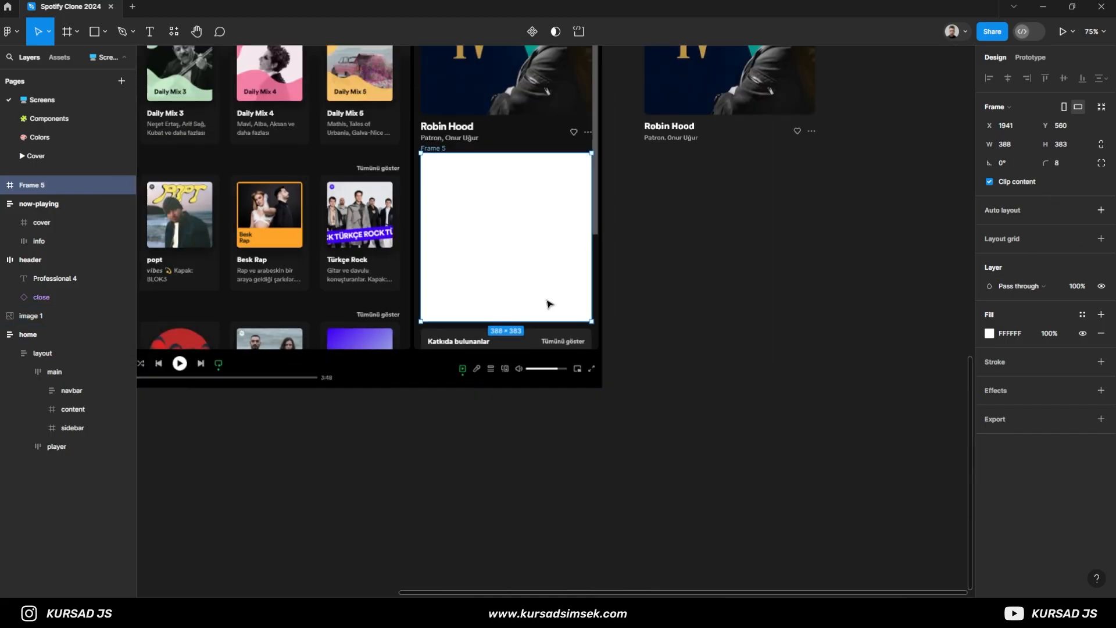
- Apply the background/2 color style to the artist card frame's fill
{"action": "left_click", "coordinate": [1083, 315]}
{"action": "scroll", "coordinate": [866, 473], "scroll_direction": "down", "scroll_amount": 2}
{"action": "scroll", "coordinate": [866, 473], "scroll_direction": "up", "scroll_amount": 2}
{"action": "left_click", "coordinate": [876, 486]}
{"action": "left_click", "coordinate": [729, 402]}
{"action": "scroll", "coordinate": [506, 262], "scroll_direction": "up", "scroll_amount": 3}
{"action": "left_click", "coordinate": [501, 264]}
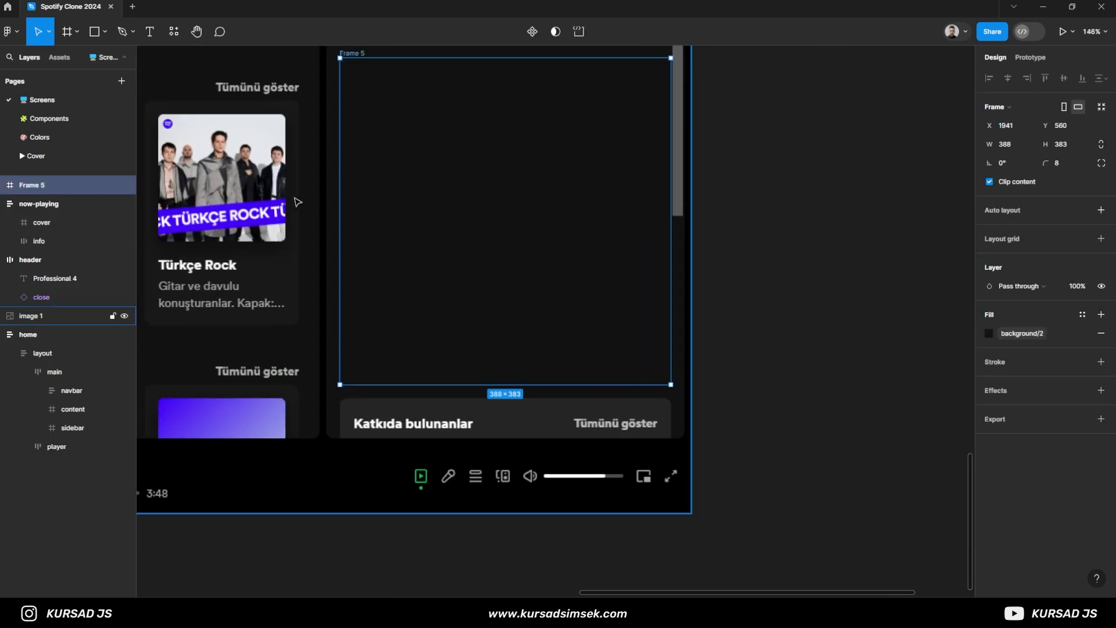
- Set the artist card frame's layer opacity to 50% to trace the reference through it
{"action": "scroll", "coordinate": [306, 177], "scroll_direction": "up", "scroll_amount": 1}
{"action": "left_click_drag", "start_coordinate": [297, 125], "coordinate": [323, 260]}
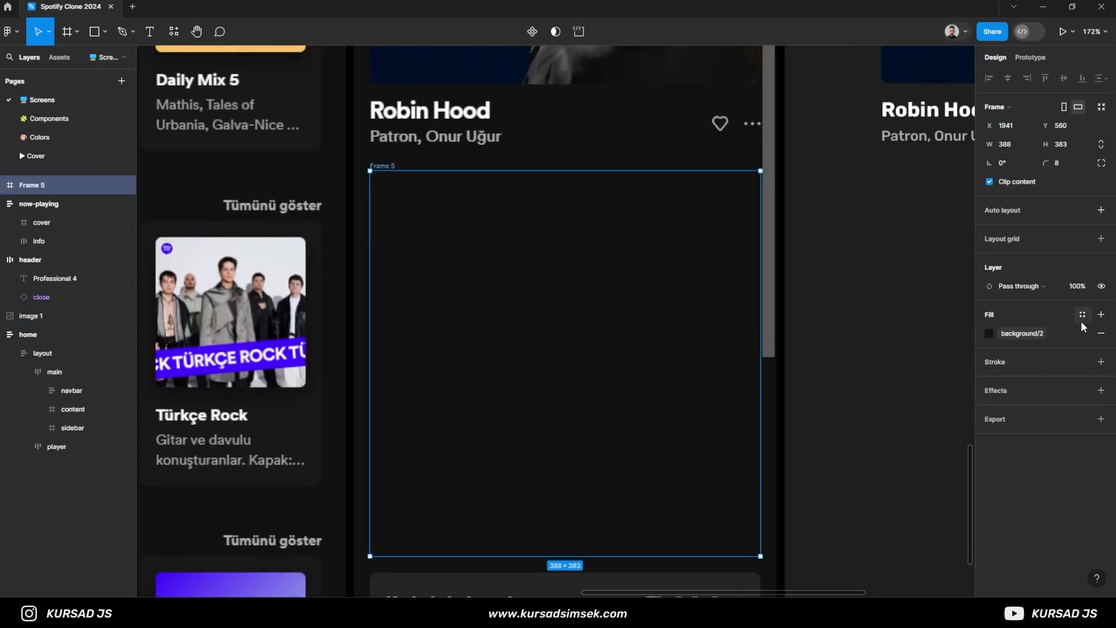
{"action": "type", "text": "50"}
{"action": "key", "text": "Return"}
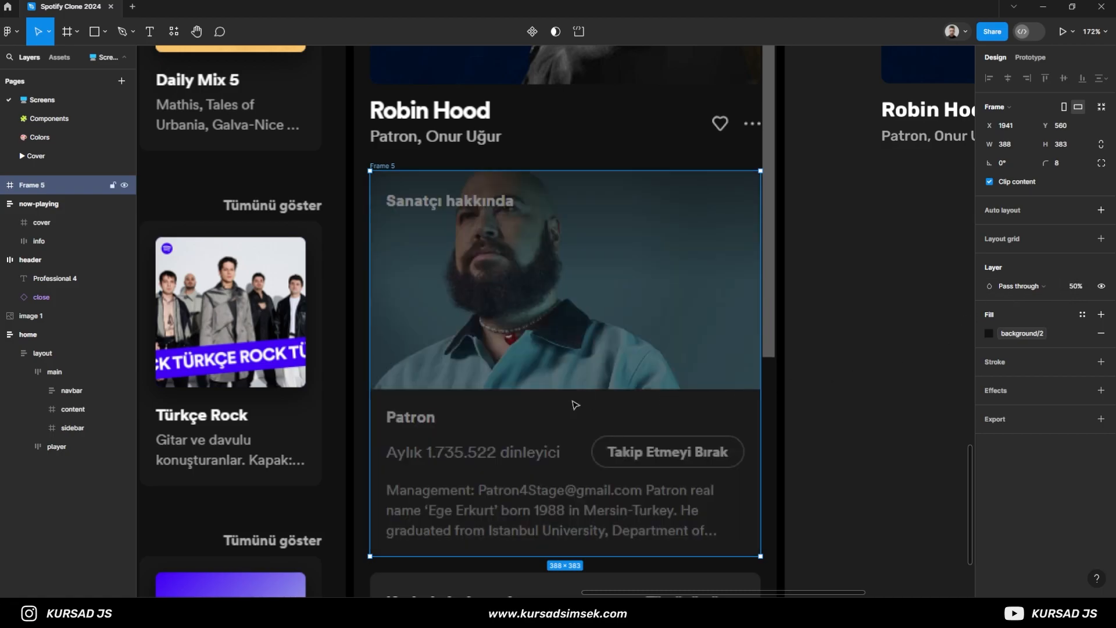
- Add the text Patron in size 14 to the card frame, placed over the matching reference name at X 16, Y 237
{"action": "scroll", "coordinate": [531, 364], "scroll_direction": "up", "scroll_amount": 1}
{"action": "scroll", "coordinate": [531, 364], "scroll_direction": "down", "scroll_amount": 2}
{"action": "key", "text": "t"}
{"action": "left_click", "coordinate": [405, 365]}
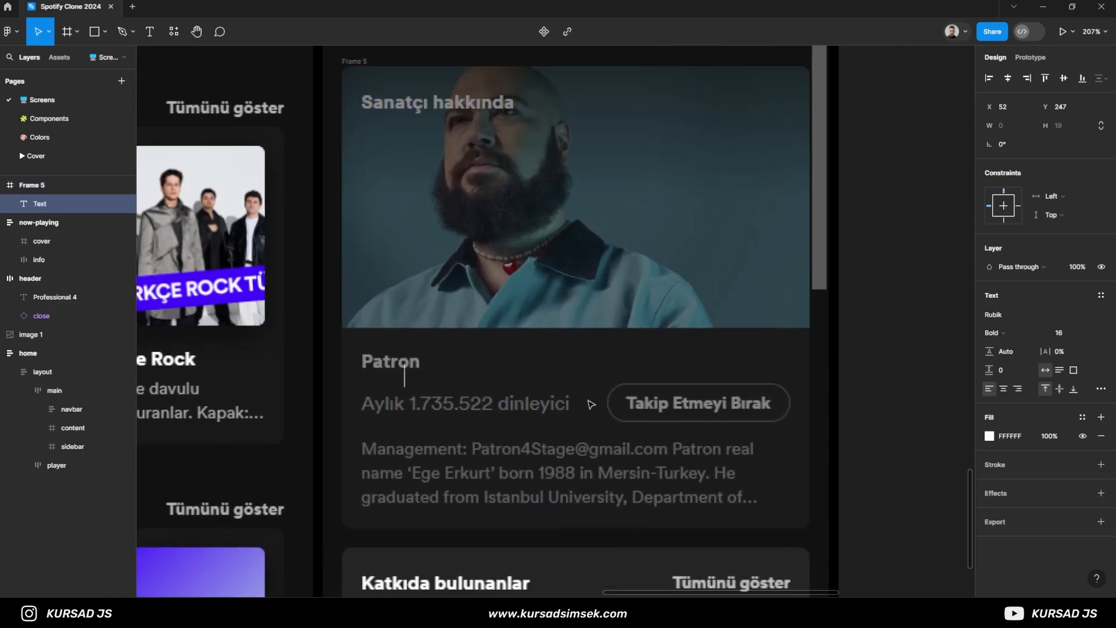
{"action": "key", "text": "Escape"}
{"action": "scroll", "coordinate": [474, 388], "scroll_direction": "up", "scroll_amount": 5}
{"action": "left_click_drag", "start_coordinate": [405, 364], "coordinate": [312, 323]}
{"action": "type", "text": "14"}
{"action": "key", "text": "Return"}
{"action": "scroll", "coordinate": [364, 344], "scroll_direction": "down", "scroll_amount": 5}
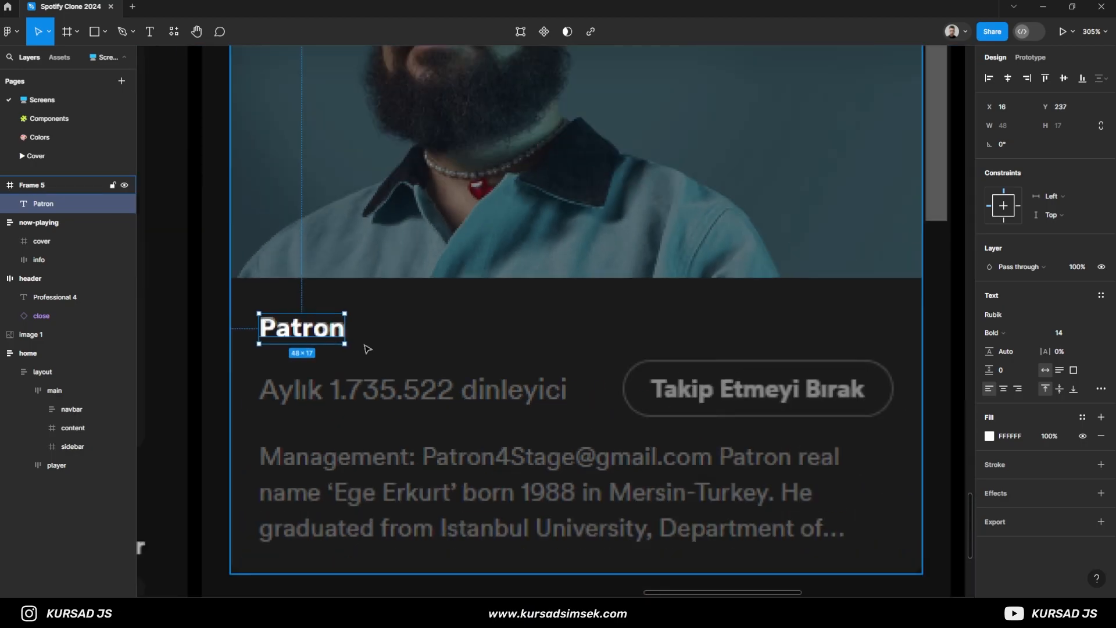
- Add the text "Aylık 1.735.522 dinleyici" in Rubik Regular 16, aligned over the reference listener line at X 16, Y 270
{"action": "left_click_drag", "start_coordinate": [501, 349], "coordinate": [425, 297]}
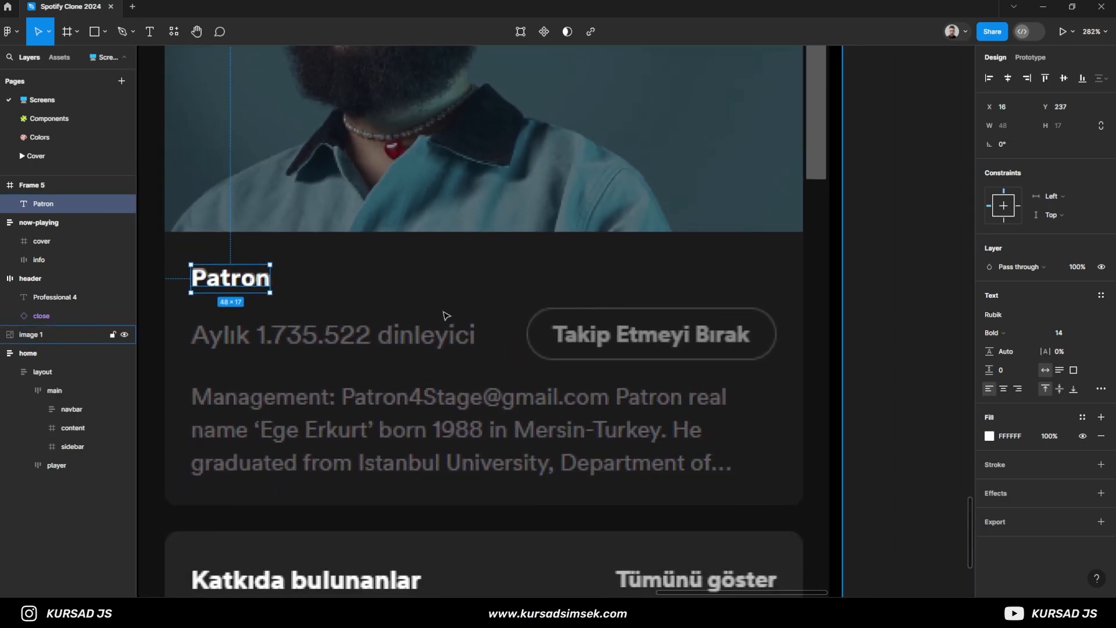
{"action": "key", "text": "t"}
{"action": "left_click", "coordinate": [196, 336]}
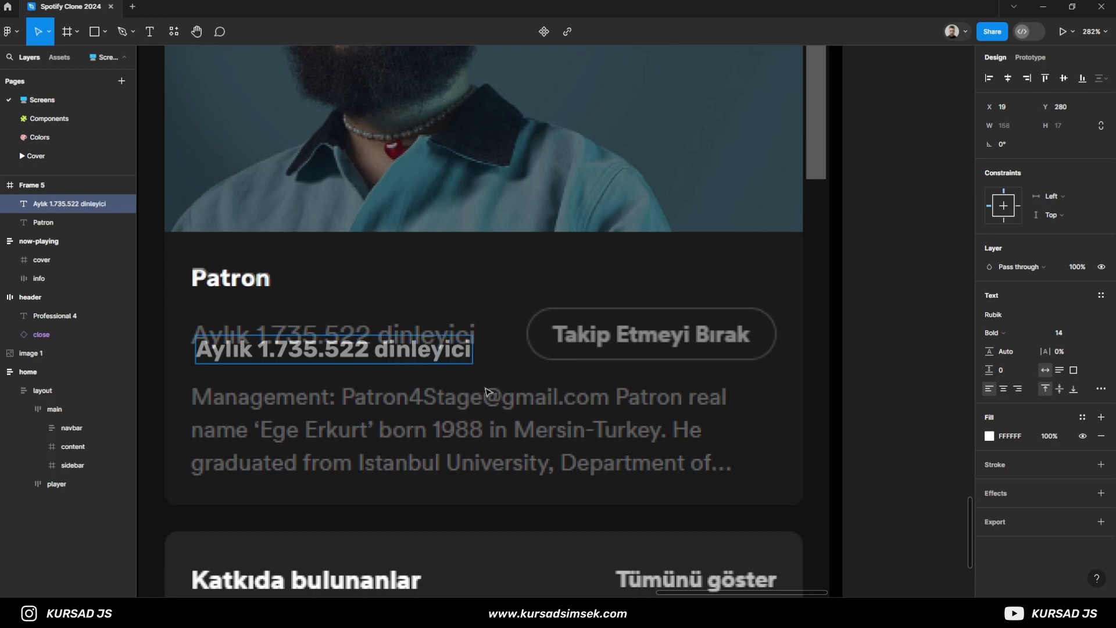
{"action": "left_click", "coordinate": [993, 333]}
{"action": "left_click", "coordinate": [1062, 334]}
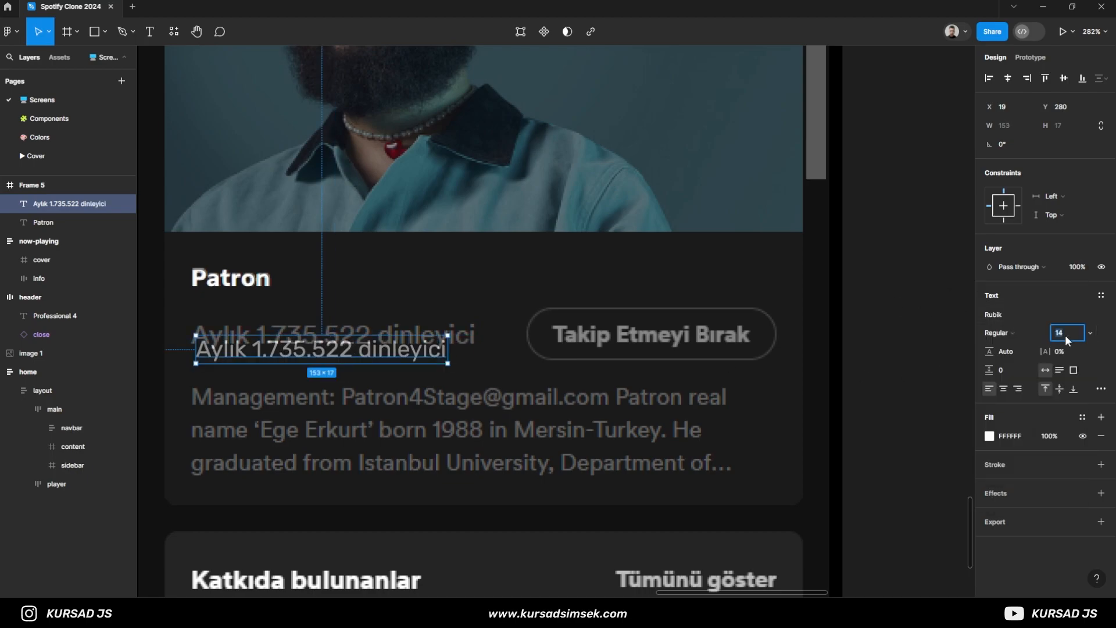
{"action": "type", "text": "16"}
{"action": "key", "text": "Return"}
{"action": "left_click_drag", "start_coordinate": [251, 363], "coordinate": [249, 347]}
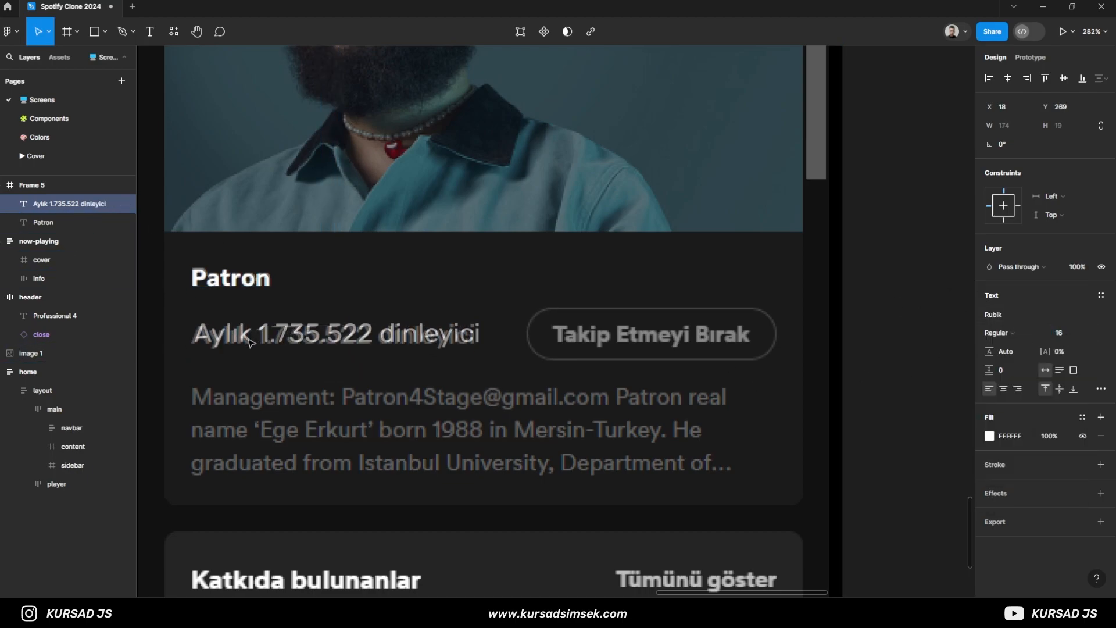
{"action": "left_click_drag", "start_coordinate": [351, 333], "coordinate": [431, 390]}
- Add the text "Takip Etmeyi Bırak" over the reference follow button and make it Bold
{"action": "key", "text": "t"}
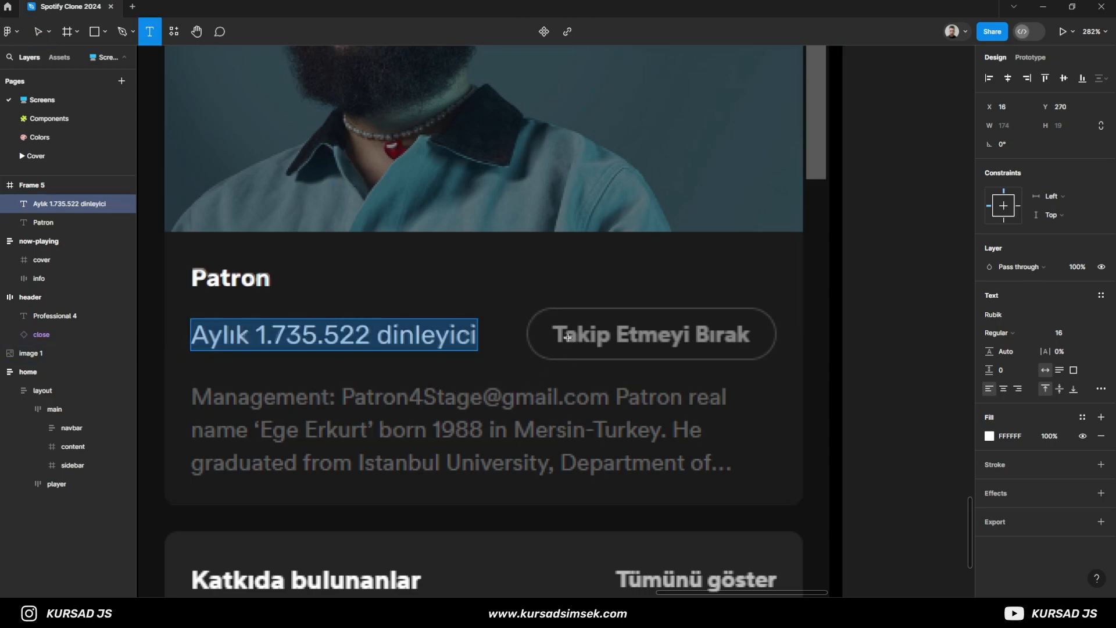
{"action": "left_click", "coordinate": [564, 336]}
{"action": "type", "text": "Ta"}
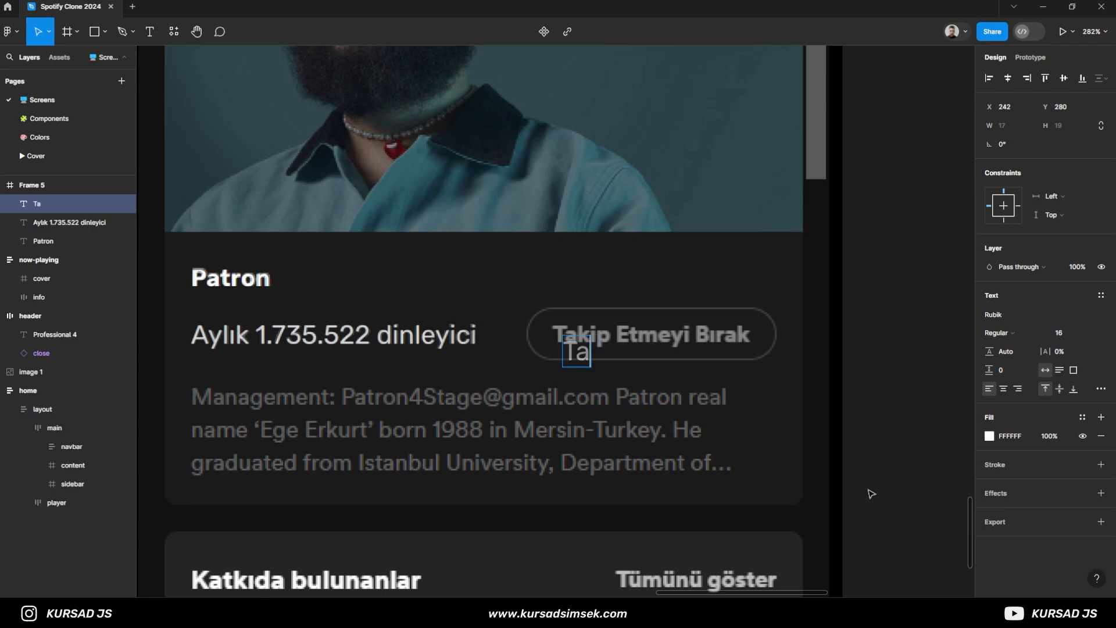
{"action": "type", "text": "kip Etmeyi Bırak"}
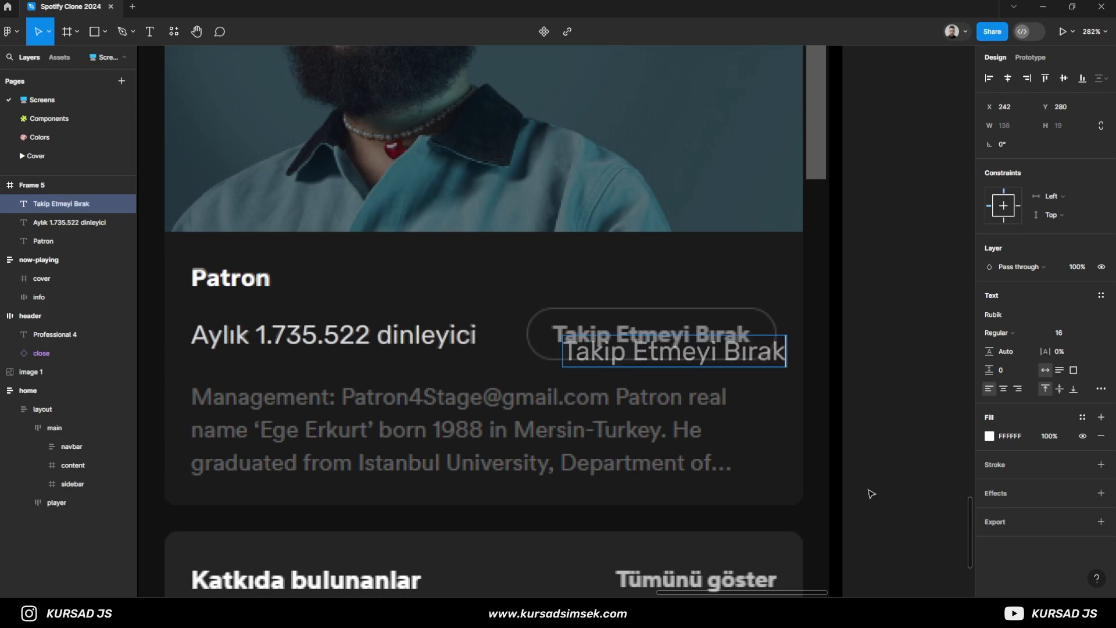
{"action": "key", "text": "Escape"}
{"action": "left_click", "coordinate": [1005, 334]}
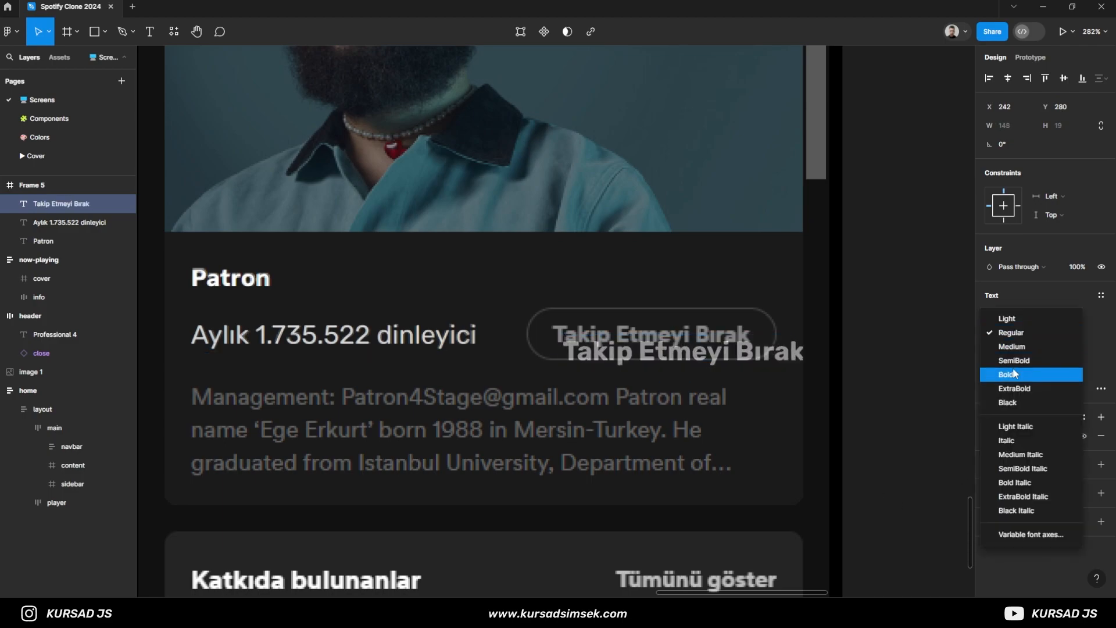
{"action": "left_click", "coordinate": [1014, 369]}
- Try a font size of 14 on the Takip Etmeyi Bırak label, keeping its opacity at 100%
{"action": "key", "text": "1"}
{"action": "key", "text": "4"}
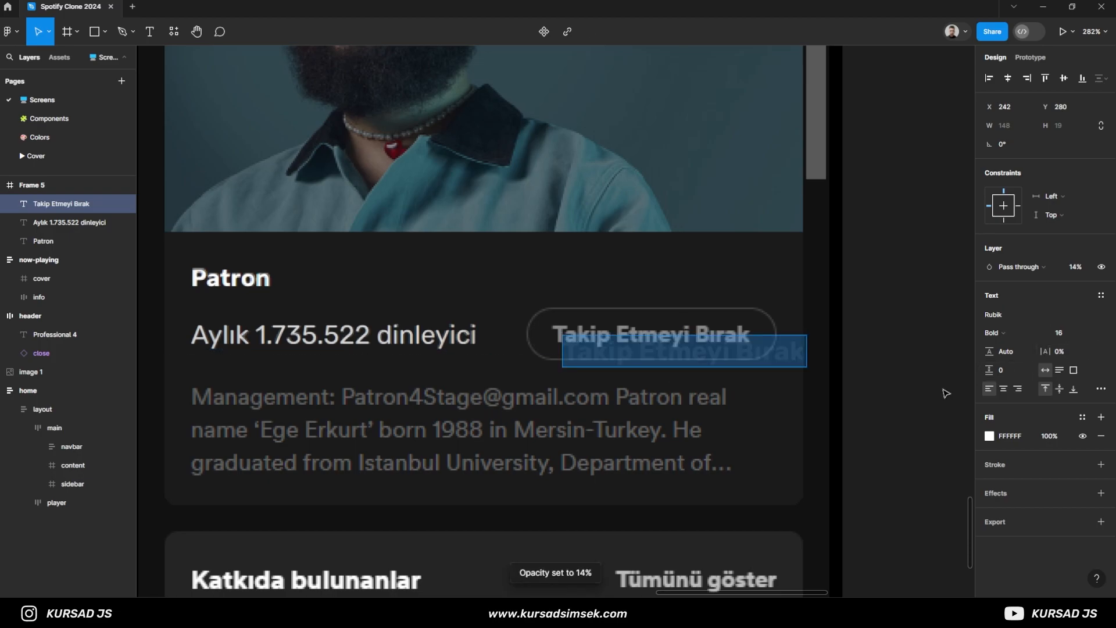
{"action": "key", "text": "0"}
{"action": "left_click", "coordinate": [877, 391]}
{"action": "left_click", "coordinate": [782, 359]}
{"action": "left_click", "coordinate": [1068, 330]}
{"action": "type", "text": "14"}
{"action": "key", "text": "Return"}
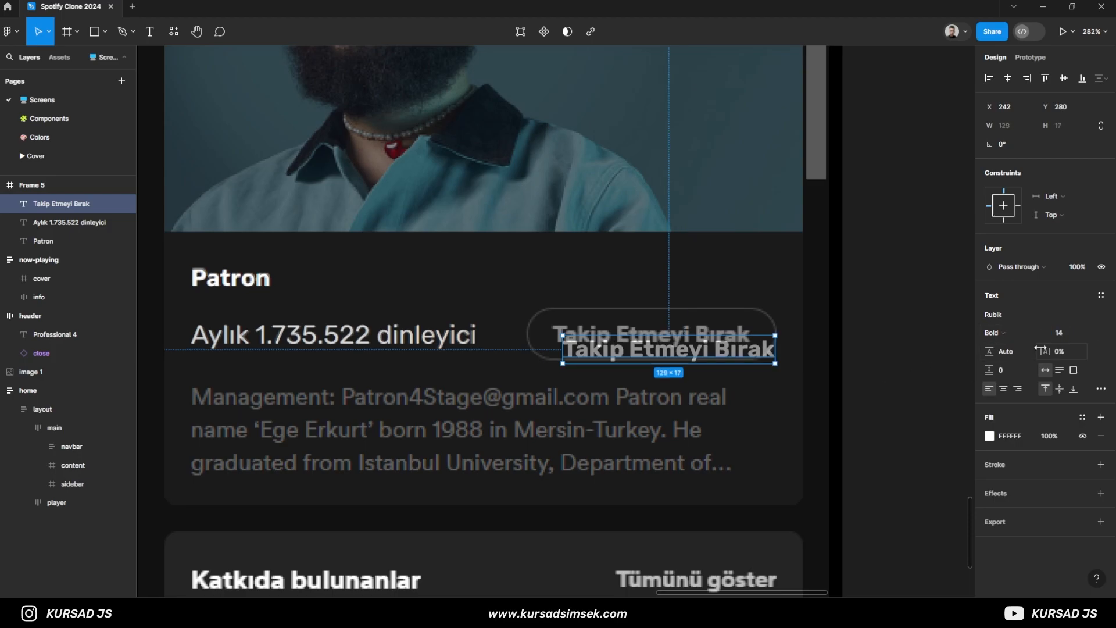
- Set the Takip Etmeyi Bırak label's font size to 13 and align it over the reference button text
{"action": "left_click", "coordinate": [1065, 333]}
{"action": "type", "text": "12"}
{"action": "key", "text": "Return"}
{"action": "scroll", "coordinate": [662, 387], "scroll_direction": "up", "scroll_amount": 5}
{"action": "left_click_drag", "start_coordinate": [595, 327], "coordinate": [614, 310]}
{"action": "left_click", "coordinate": [1070, 331]}
{"action": "type", "text": "13"}
{"action": "key", "text": "Return"}
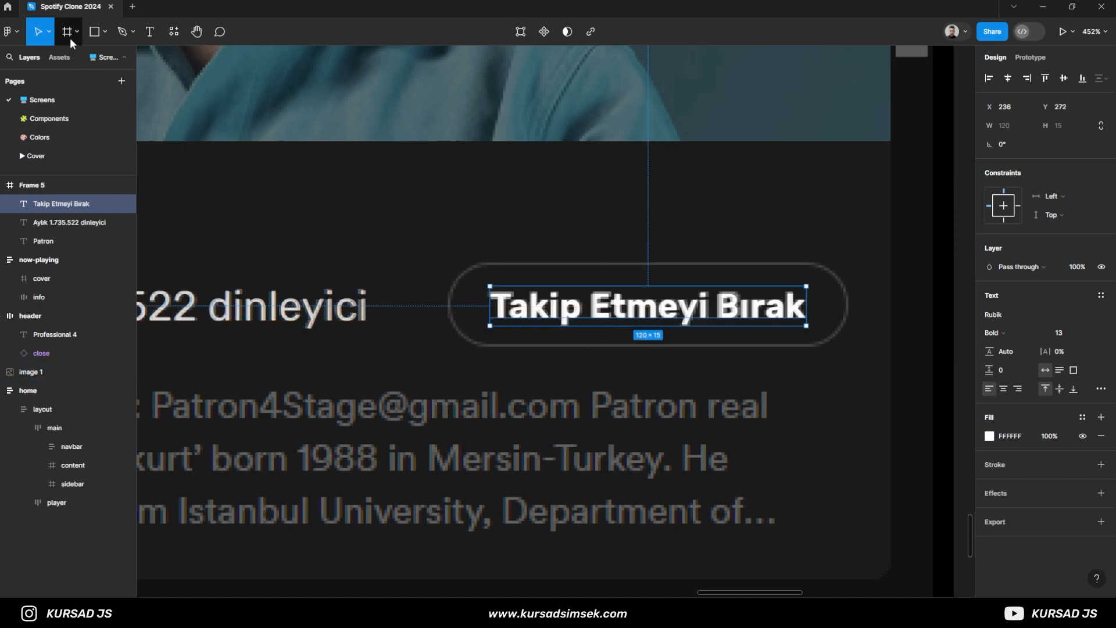
- Wrap the Takip Etmeyi Bırak label in an auto-layout frame with horizontal padding 16 and vertical padding 8
{"action": "key", "text": "shift+a"}
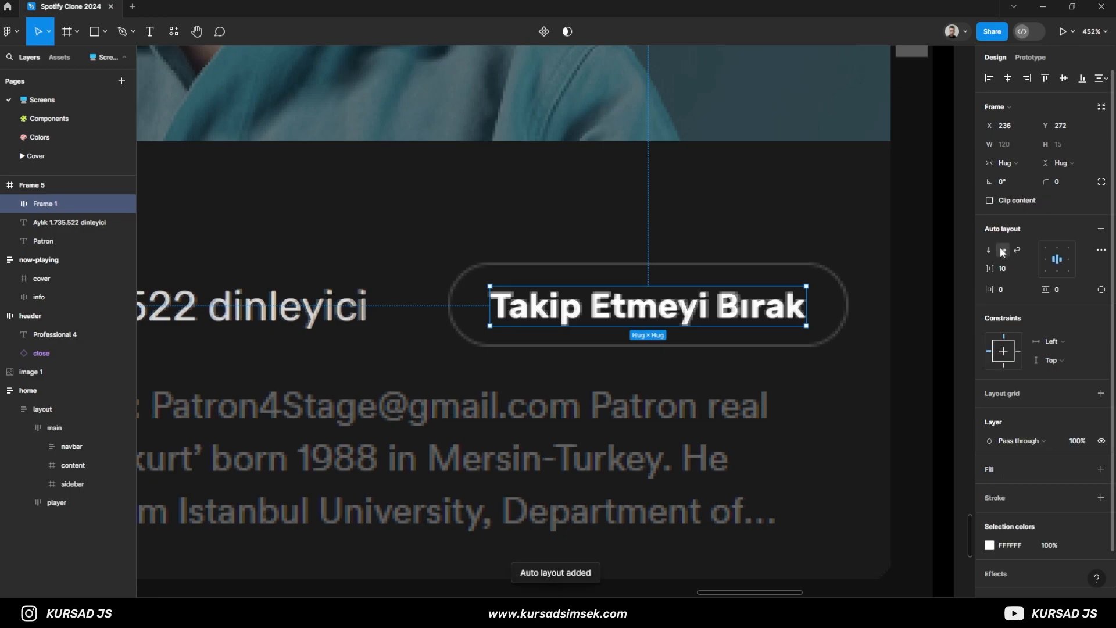
{"action": "type", "text": "8"}
{"action": "key", "text": "Return"}
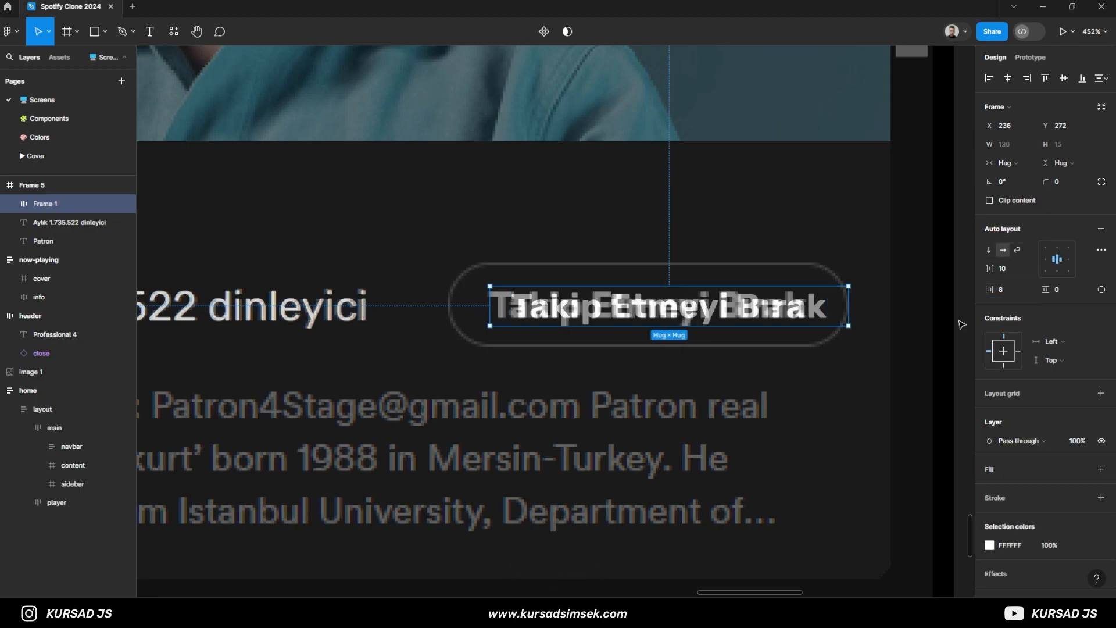
{"action": "type", "text": "16"}
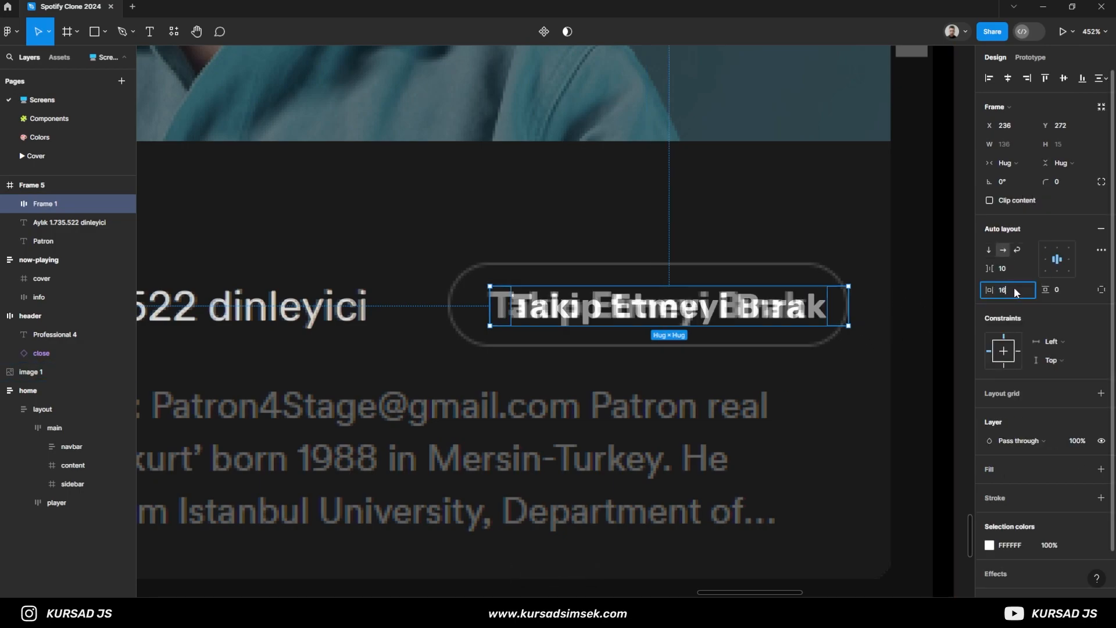
{"action": "key", "text": "Return"}
{"action": "left_click", "coordinate": [1066, 288]}
{"action": "type", "text": "8"}
{"action": "key", "text": "Return"}
- Move the button frame onto the reference button outline at X 220, Y 264 and set its corner radius to 32
{"action": "left_click_drag", "start_coordinate": [805, 336], "coordinate": [762, 320]}
{"action": "type", "text": "32"}
{"action": "key", "text": "Return"}
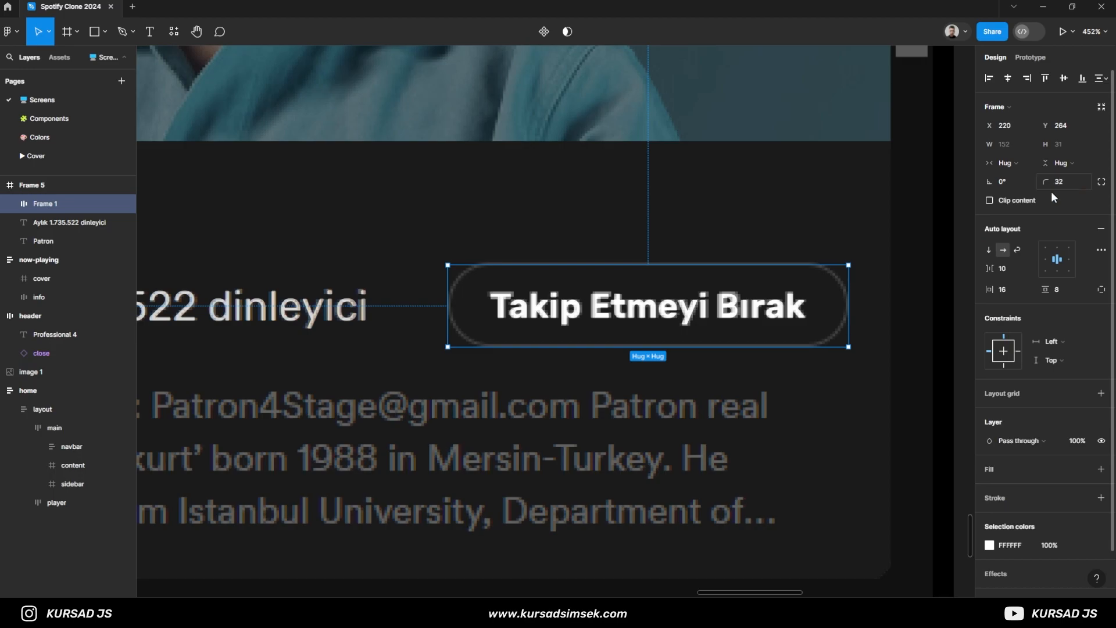
- Extend the Takip Etmeyi Bırak button frame's upper edge to match the reference outline, giving Y 263 and height 32
{"action": "scroll", "coordinate": [713, 280], "scroll_direction": "up", "scroll_amount": 5}
{"action": "scroll", "coordinate": [708, 287], "scroll_direction": "down", "scroll_amount": 2}
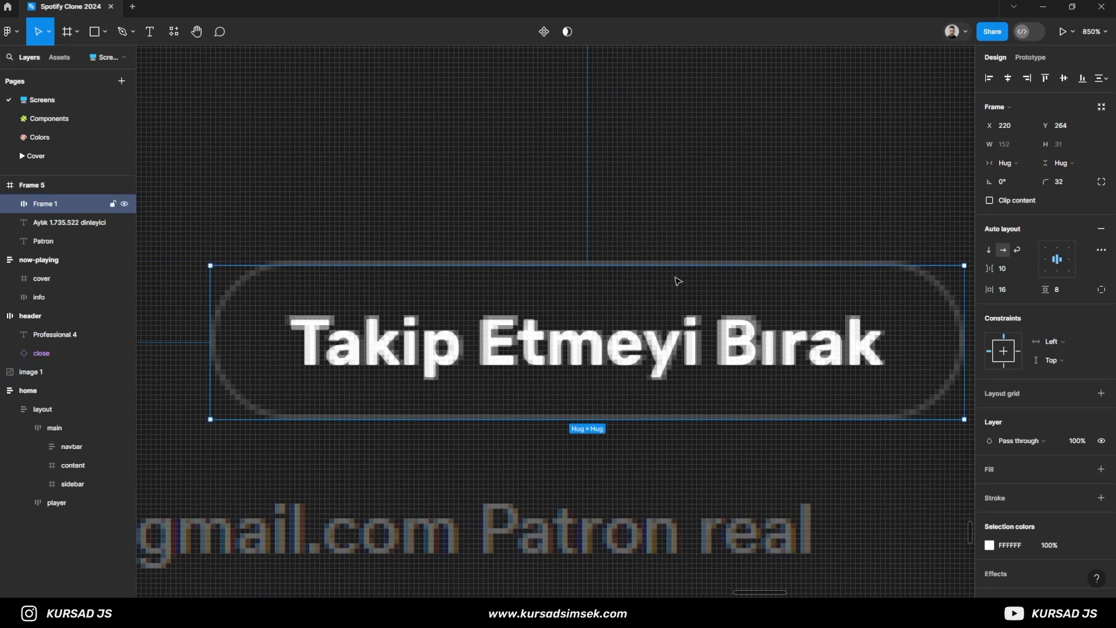
{"action": "left_click_drag", "start_coordinate": [668, 268], "coordinate": [655, 259]}
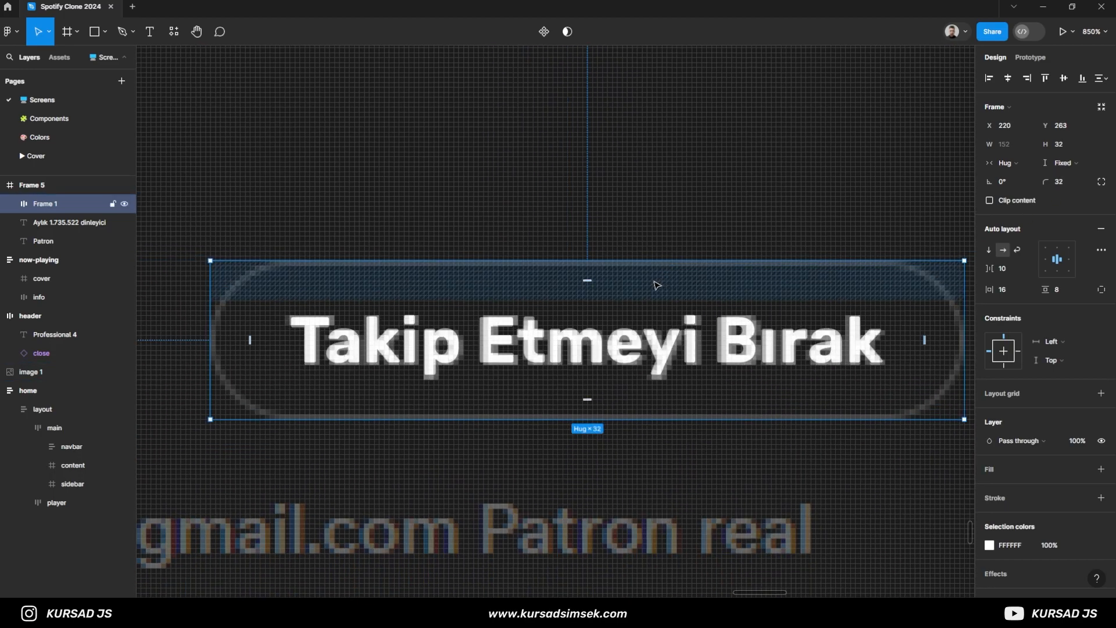
- Add an inside stroke of weight 2 to the Takip Etmeyi Bırak button frame
{"action": "scroll", "coordinate": [656, 285], "scroll_direction": "down", "scroll_amount": 2}
{"action": "scroll", "coordinate": [1017, 458], "scroll_direction": "down", "scroll_amount": 1}
{"action": "left_click", "coordinate": [1010, 452]}
{"action": "left_click", "coordinate": [1064, 487]}
{"action": "type", "text": "2"}
{"action": "key", "text": "Return"}
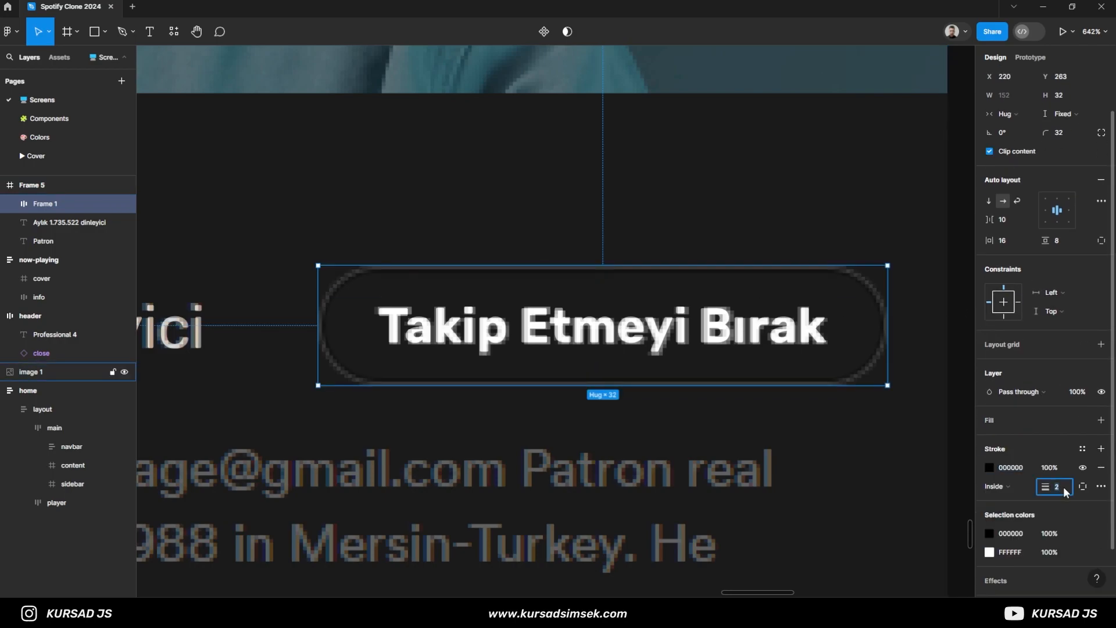
- Try a button stroke weight of 4, undo it, and test outside placement with weights 1 and 2
{"action": "type", "text": "4"}
{"action": "key", "text": "Return"}
{"action": "key", "text": "ctrl+z"}
{"action": "left_click", "coordinate": [997, 487]}
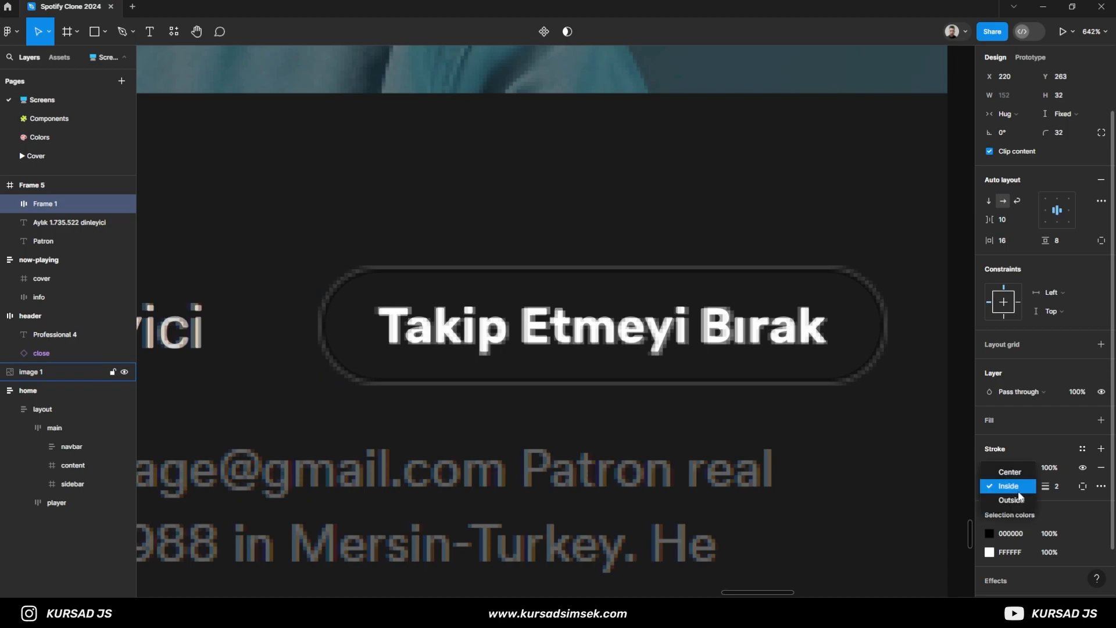
{"action": "left_click", "coordinate": [1017, 501]}
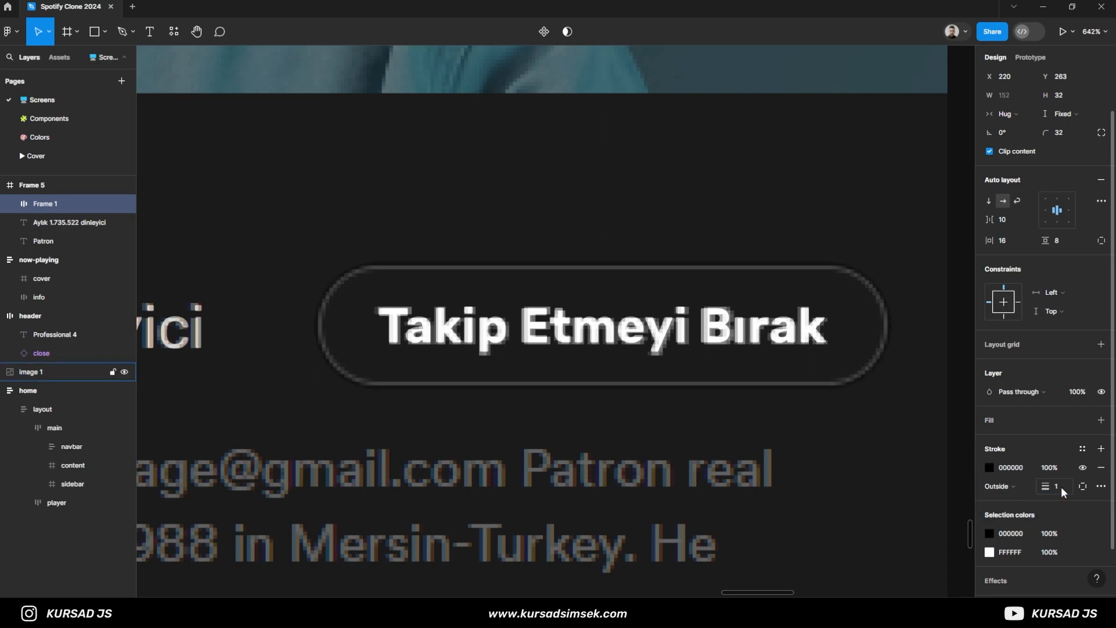
{"action": "type", "text": "1"}
{"action": "key", "text": "Return"}
{"action": "left_click", "coordinate": [1019, 487]}
{"action": "left_click", "coordinate": [1023, 488]}
{"action": "left_click", "coordinate": [1059, 487]}
{"action": "type", "text": "2"}
{"action": "key", "text": "Return"}
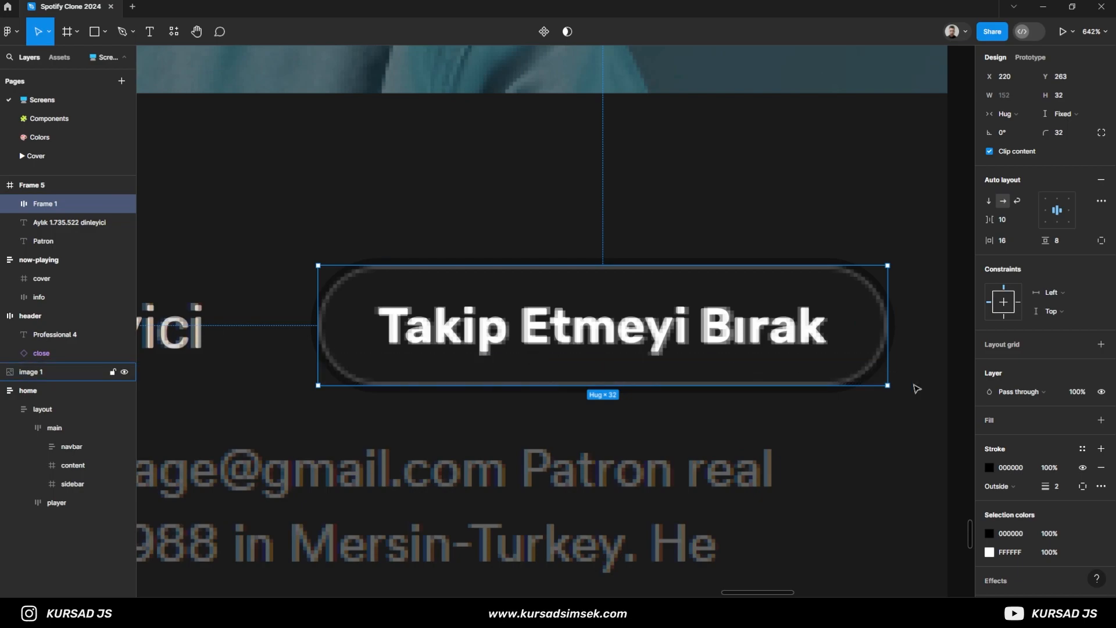
- Try the background/4 and text/4 colour styles on the button's stroke
{"action": "left_click", "coordinate": [1083, 448]}
{"action": "scroll", "coordinate": [942, 502], "scroll_direction": "down", "scroll_amount": 3}
{"action": "left_click", "coordinate": [881, 485]}
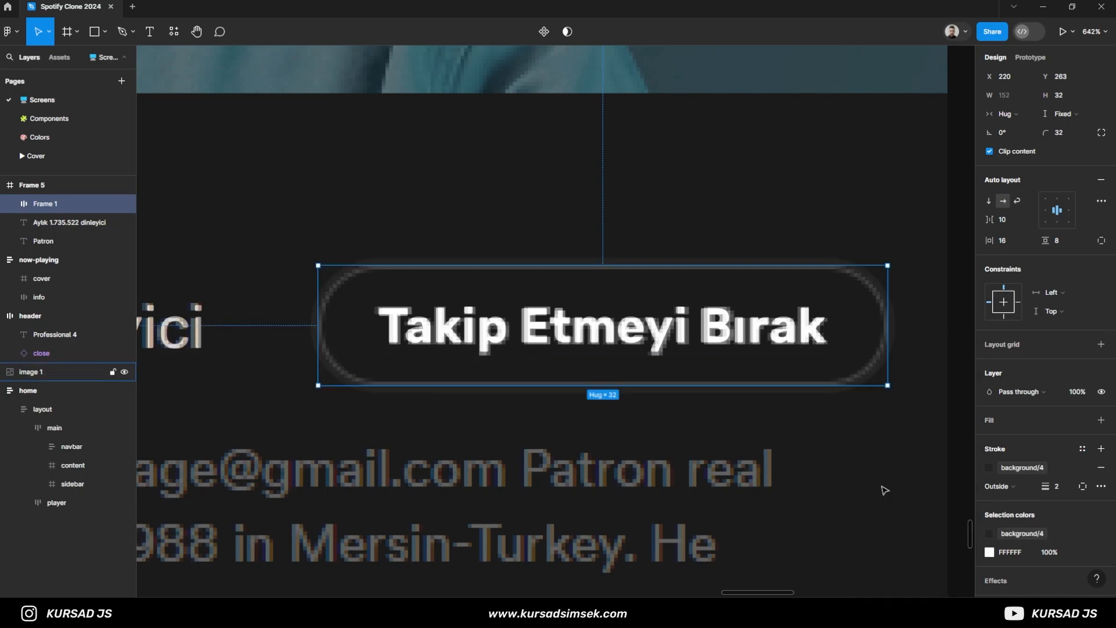
{"action": "left_click", "coordinate": [1083, 448]}
{"action": "left_click", "coordinate": [909, 573]}
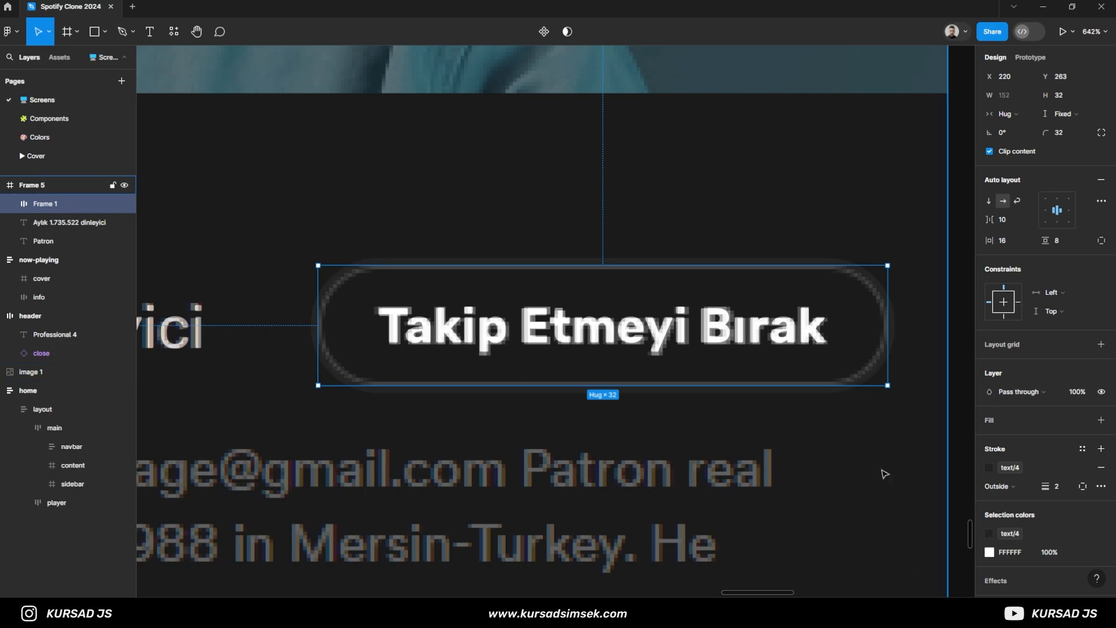
- Apply the text/3 colour style to the button's stroke and place the stroke inside the frame
{"action": "scroll", "coordinate": [887, 448], "scroll_direction": "up", "scroll_amount": 5}
{"action": "left_click", "coordinate": [1000, 468]}
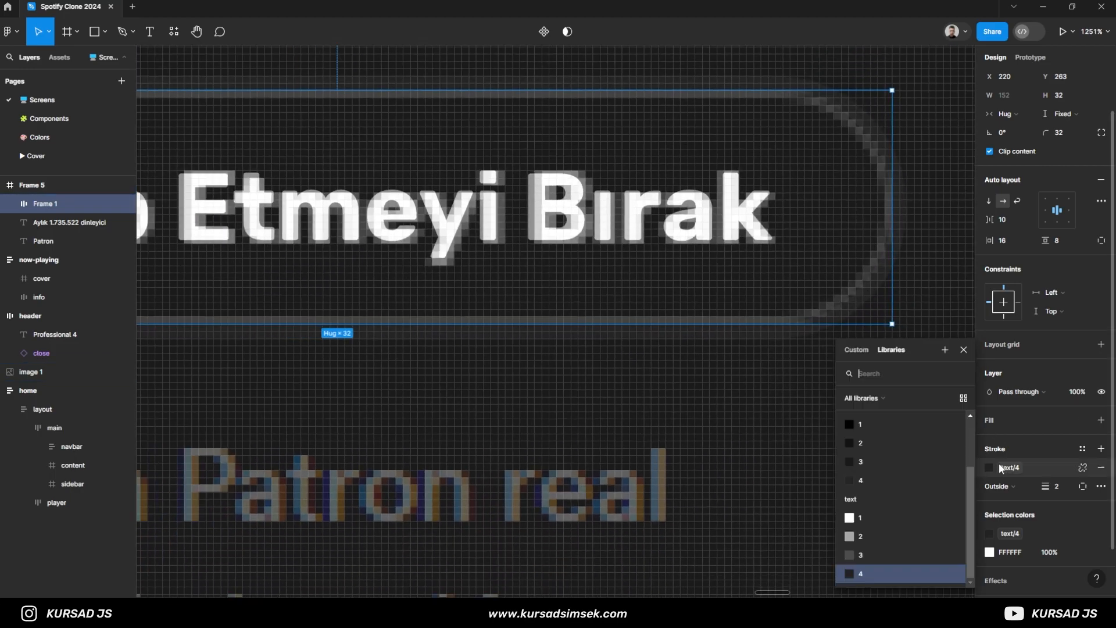
{"action": "left_click", "coordinate": [918, 555]}
{"action": "scroll", "coordinate": [823, 381], "scroll_direction": "down", "scroll_amount": 5}
{"action": "scroll", "coordinate": [677, 276], "scroll_direction": "up", "scroll_amount": 2}
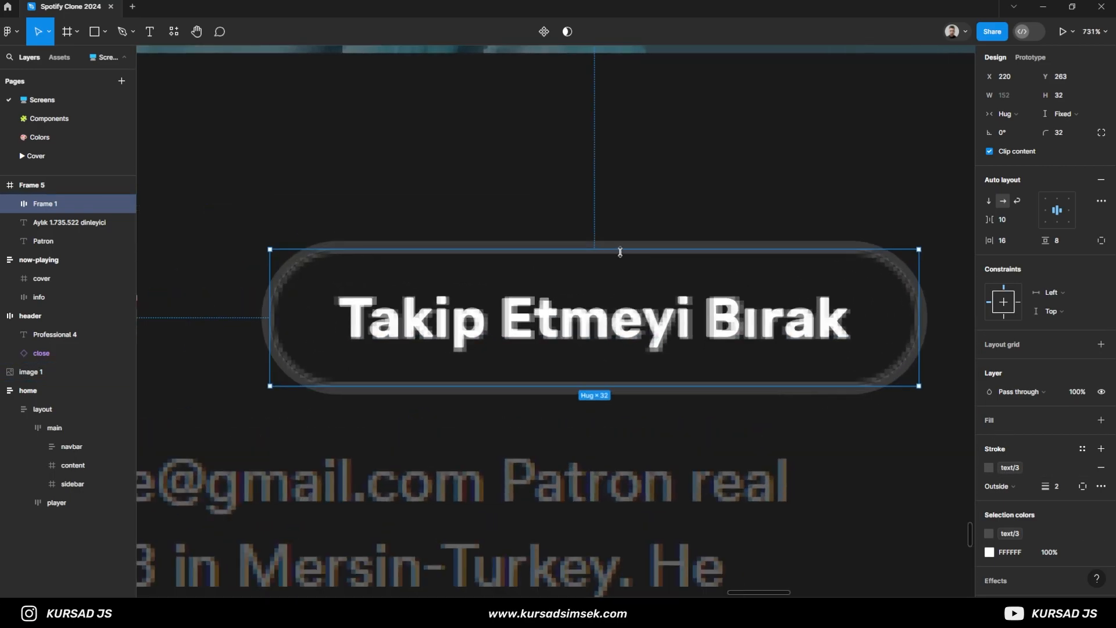
{"action": "left_click", "coordinate": [999, 486]}
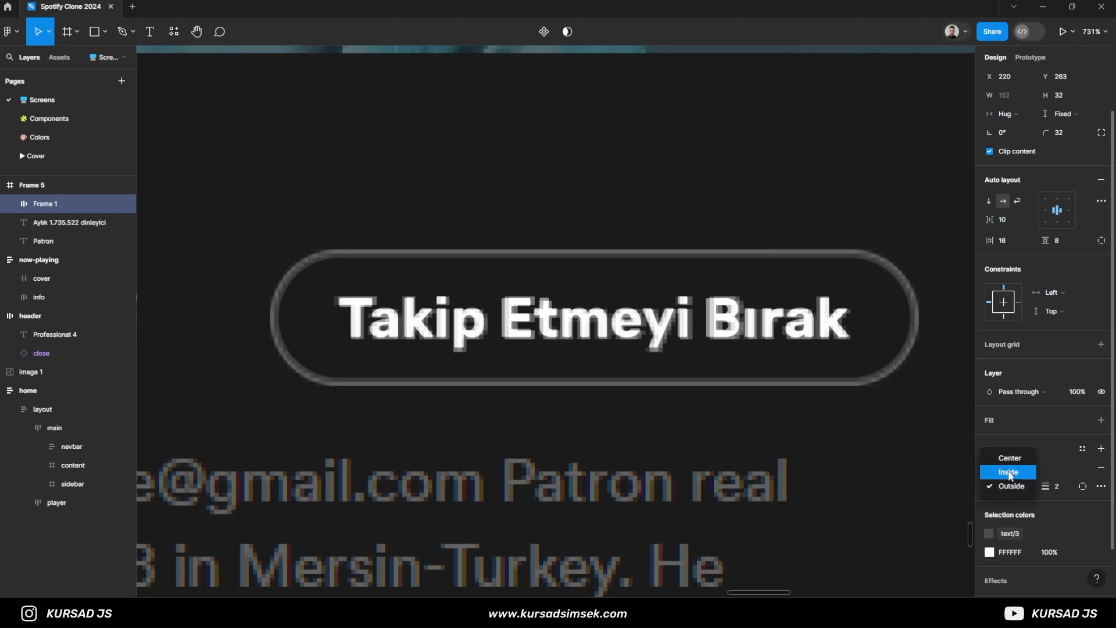
{"action": "left_click", "coordinate": [1010, 472]}
{"action": "scroll", "coordinate": [262, 337], "scroll_direction": "up", "scroll_amount": 3}
{"action": "scroll", "coordinate": [552, 394], "scroll_direction": "down", "scroll_amount": 4}
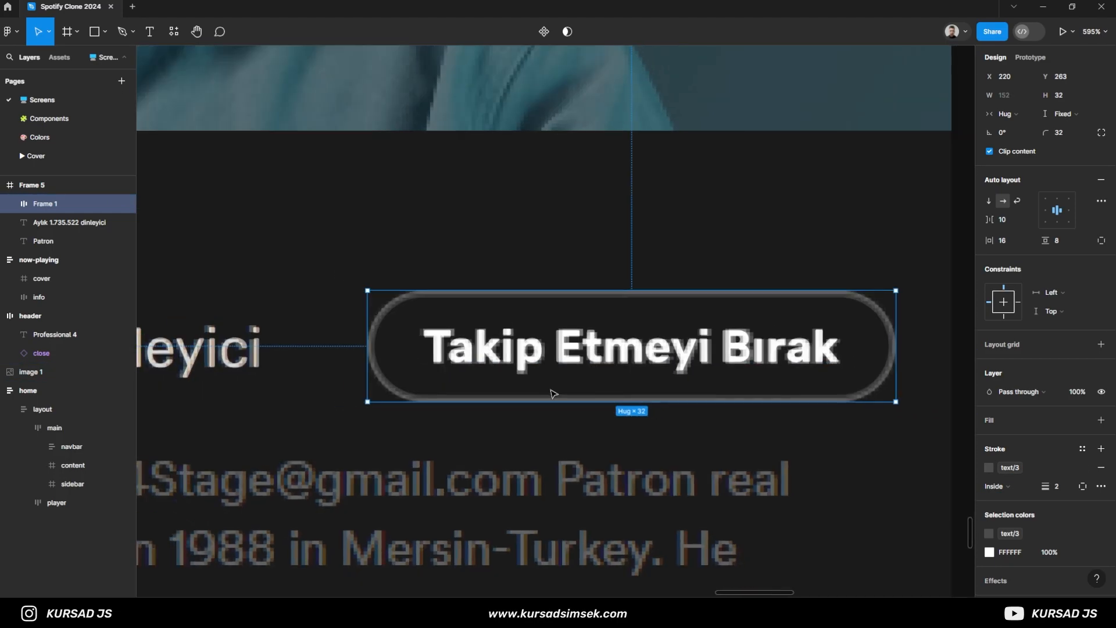
{"action": "scroll", "coordinate": [571, 355], "scroll_direction": "down", "scroll_amount": 1}
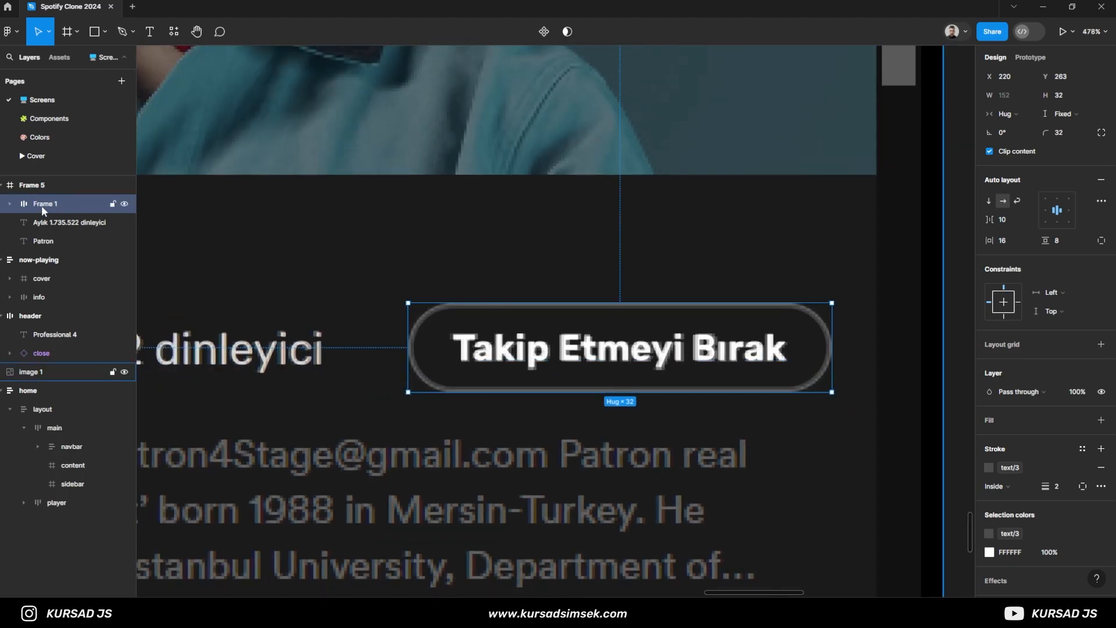
- Rename the button frame as fallow-button
{"action": "scroll", "coordinate": [320, 349], "scroll_direction": "down", "scroll_amount": 5}
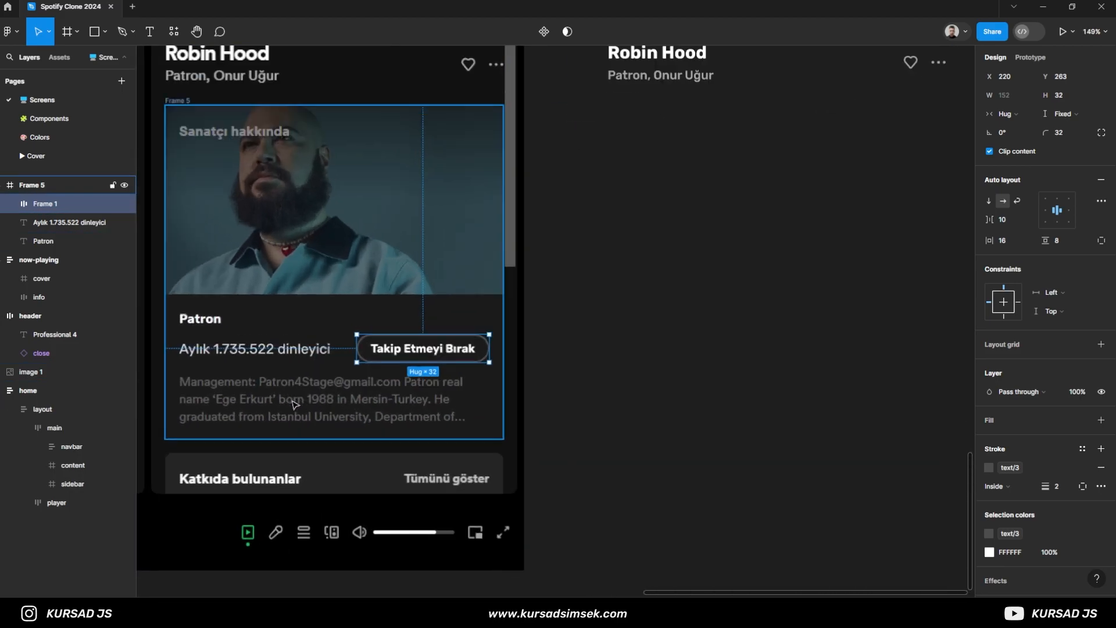
{"action": "scroll", "coordinate": [298, 403], "scroll_direction": "left", "scroll_amount": 2}
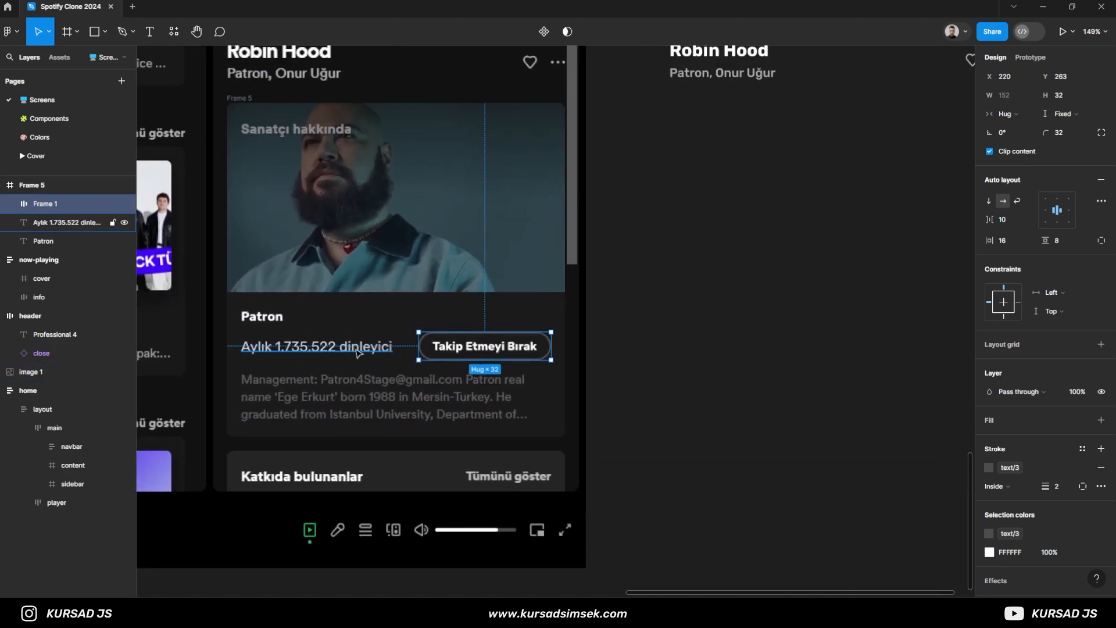
{"action": "double_click", "coordinate": [42, 205]}
{"action": "type", "text": "fallow-bu"}
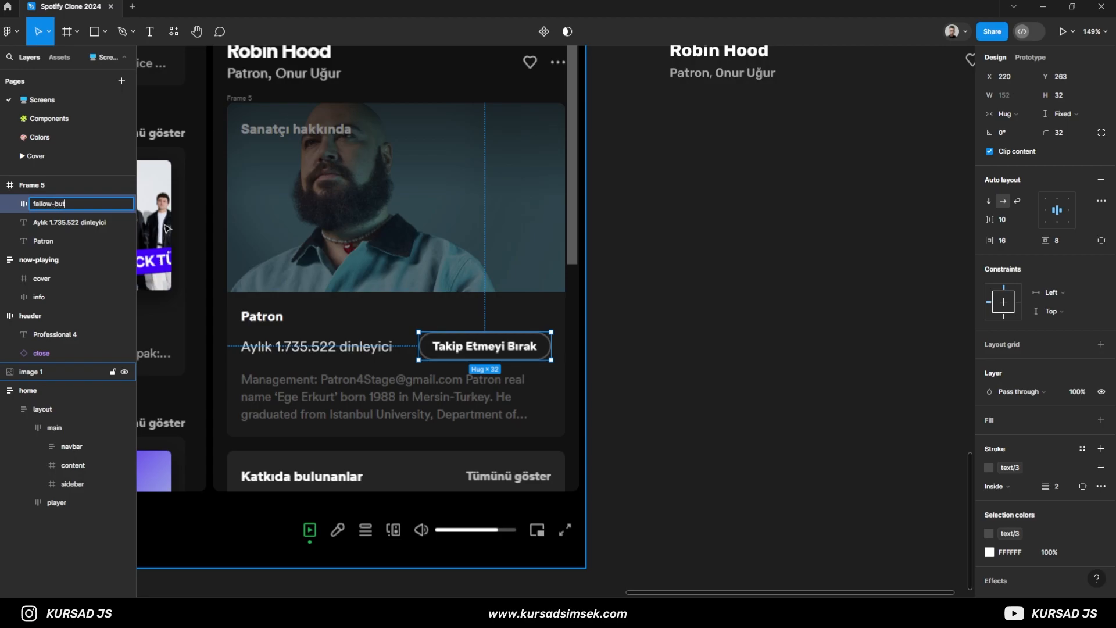
{"action": "type", "text": "tton"}
{"action": "key", "text": "Return"}
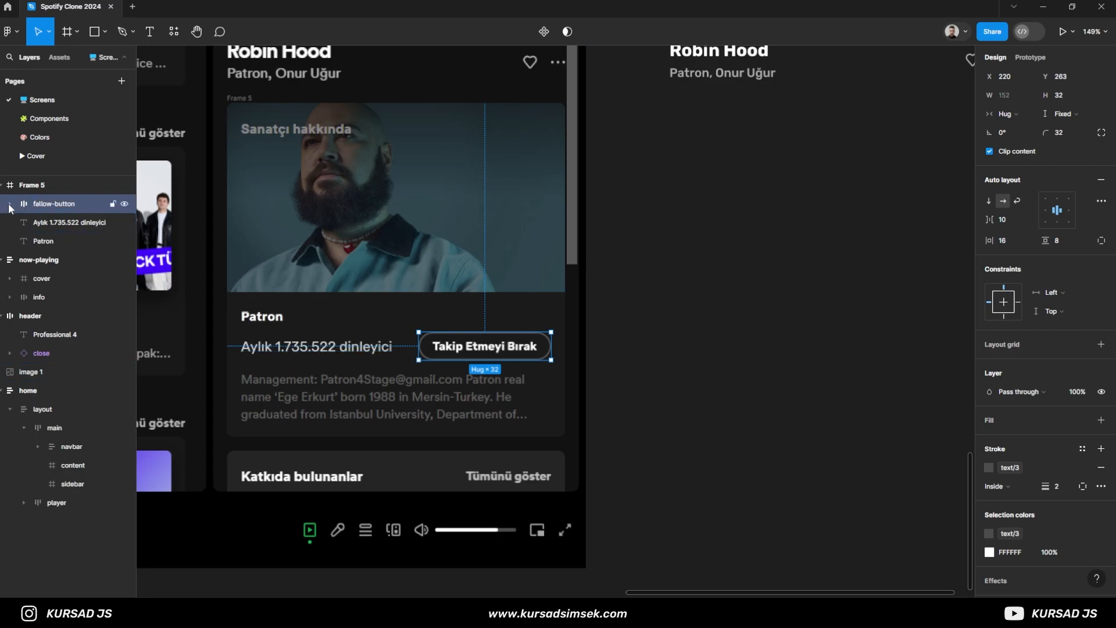
- Group the monthly listener label and fallow-button, convert the group to auto layout, and name it row
{"action": "left_click", "coordinate": [33, 222]}
{"action": "left_click", "coordinate": [50, 207], "text": "shift"}
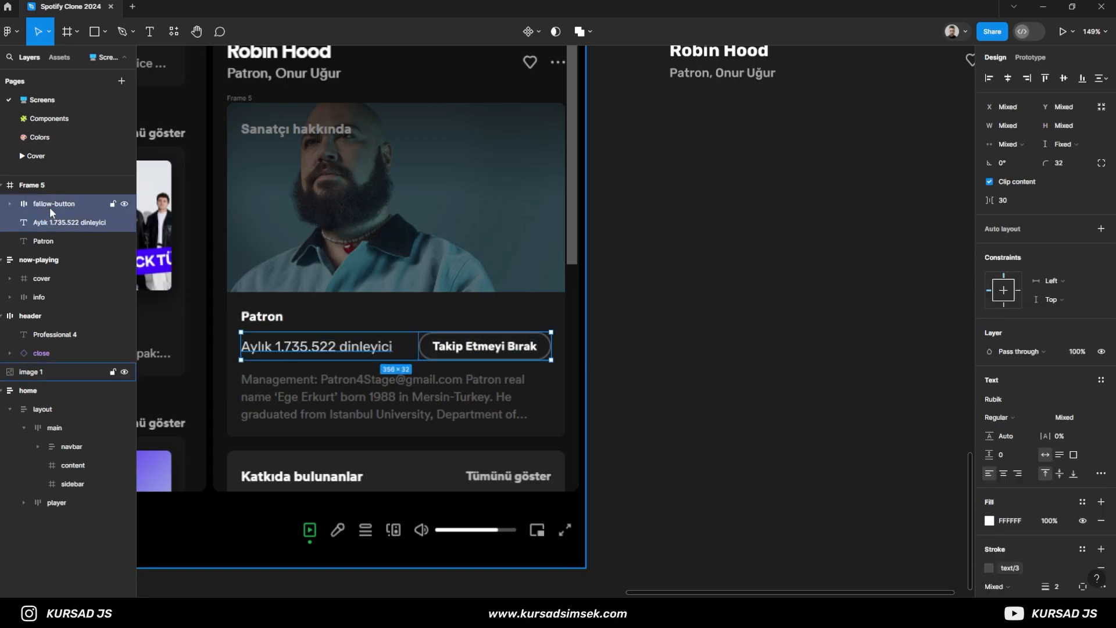
{"action": "key", "text": "ctrl+g"}
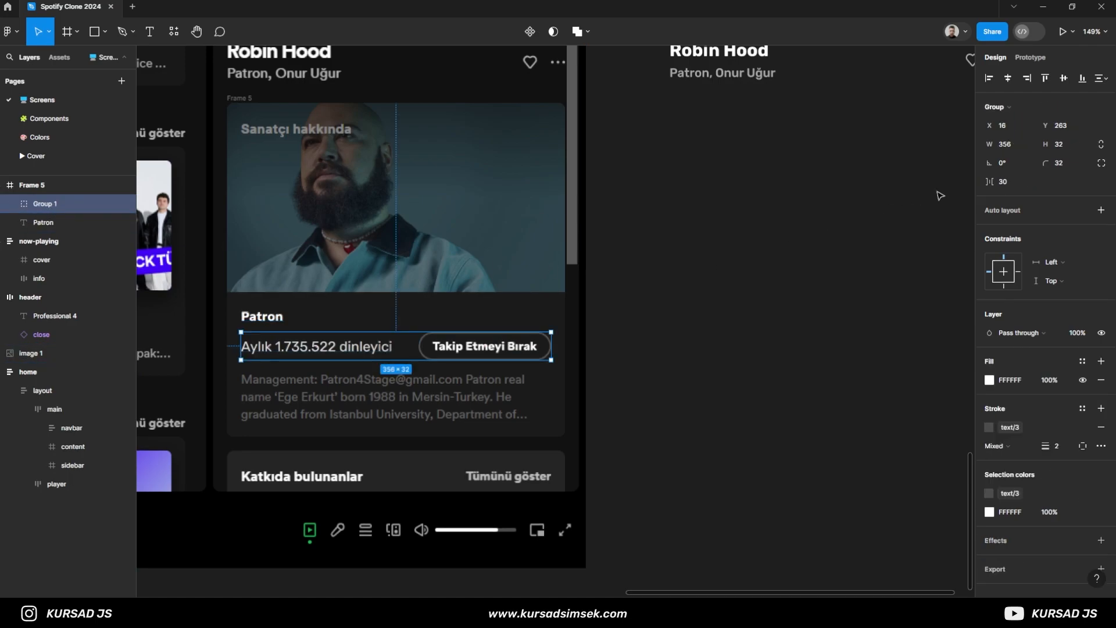
{"action": "key", "text": "shift+a"}
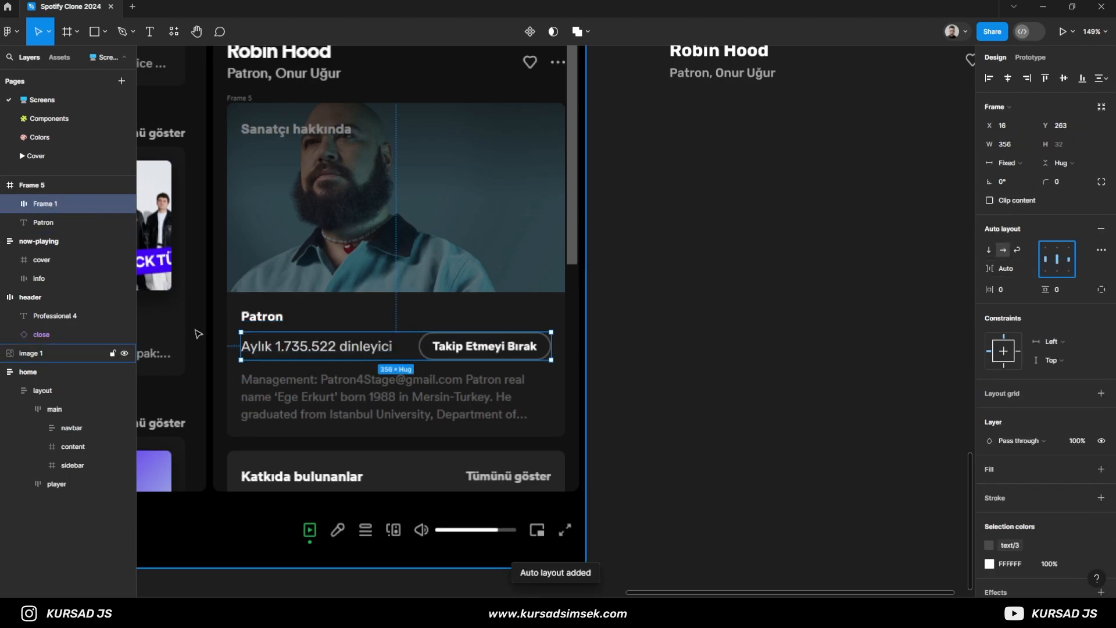
{"action": "double_click", "coordinate": [43, 203]}
{"action": "type", "text": "row"}
{"action": "key", "text": "Return"}
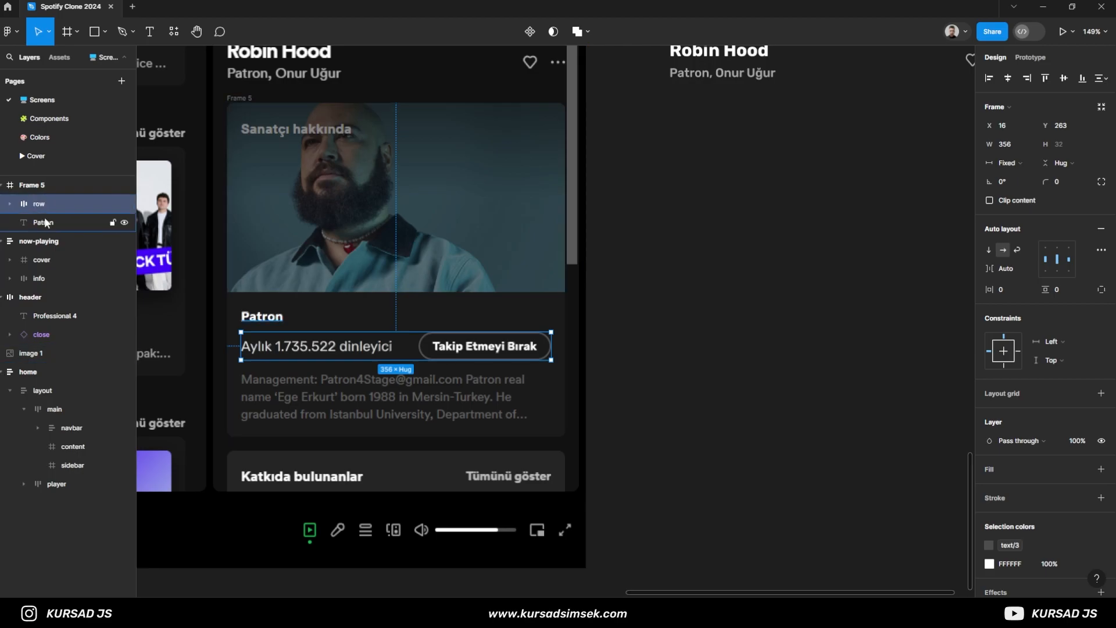
- Move the Patron text layer above row in the layer order of Frame 5
{"action": "left_click", "coordinate": [47, 223]}
{"action": "left_click_drag", "start_coordinate": [48, 224], "coordinate": [43, 197]}
{"action": "left_click", "coordinate": [38, 222]}
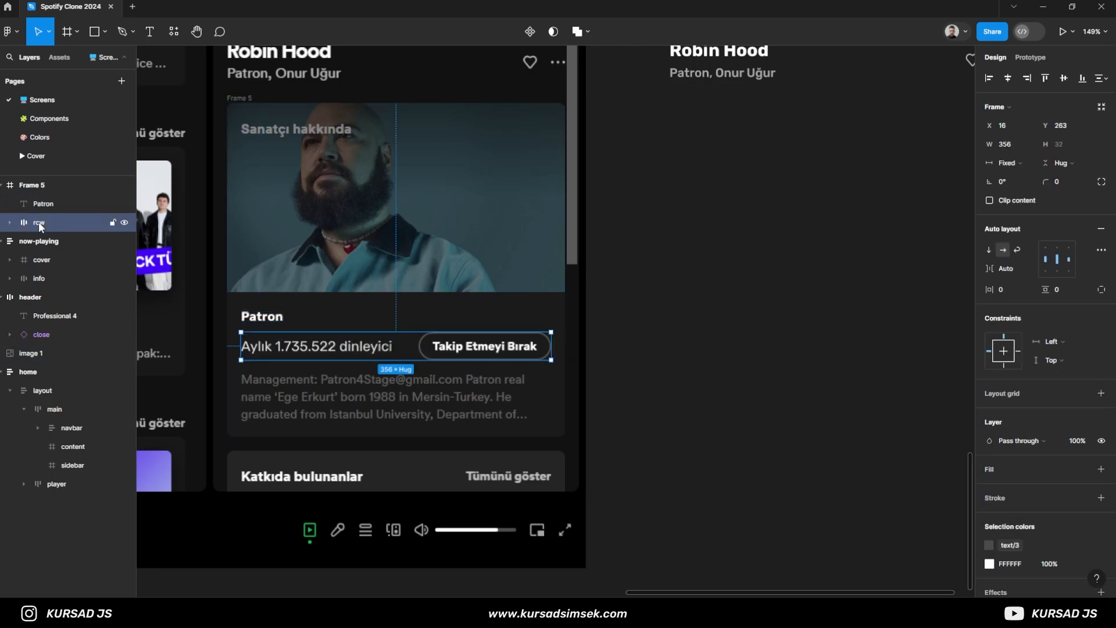
- Draw a text box about 339 by 55 below the row and paste the artist's biography into it
{"action": "key", "text": "t"}
{"action": "left_click_drag", "start_coordinate": [243, 373], "coordinate": [538, 421]}
{"action": "key", "text": "Escape"}
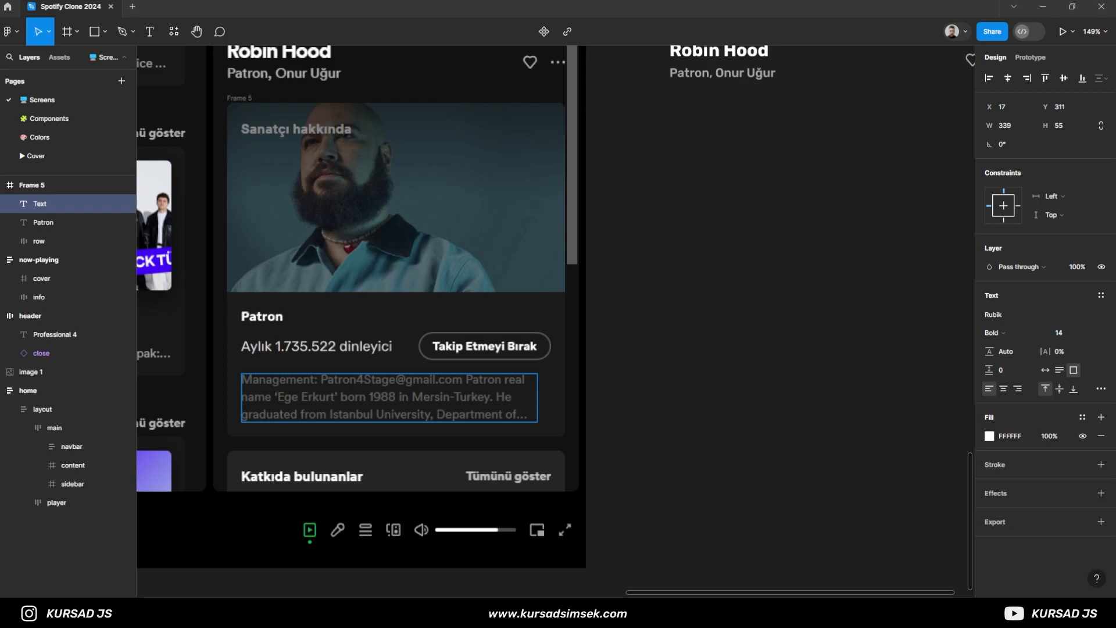
{"action": "key", "text": "ctrl+v"}
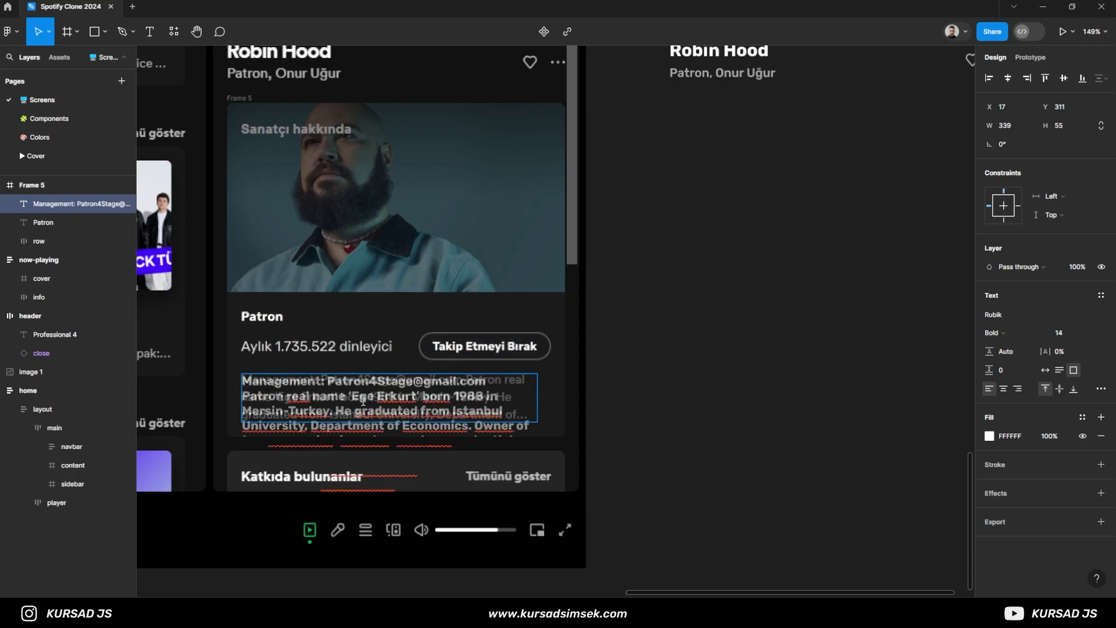
- Set the whole biography text to Regular weight with a font size of 12
{"action": "key", "text": "ctrl+a"}
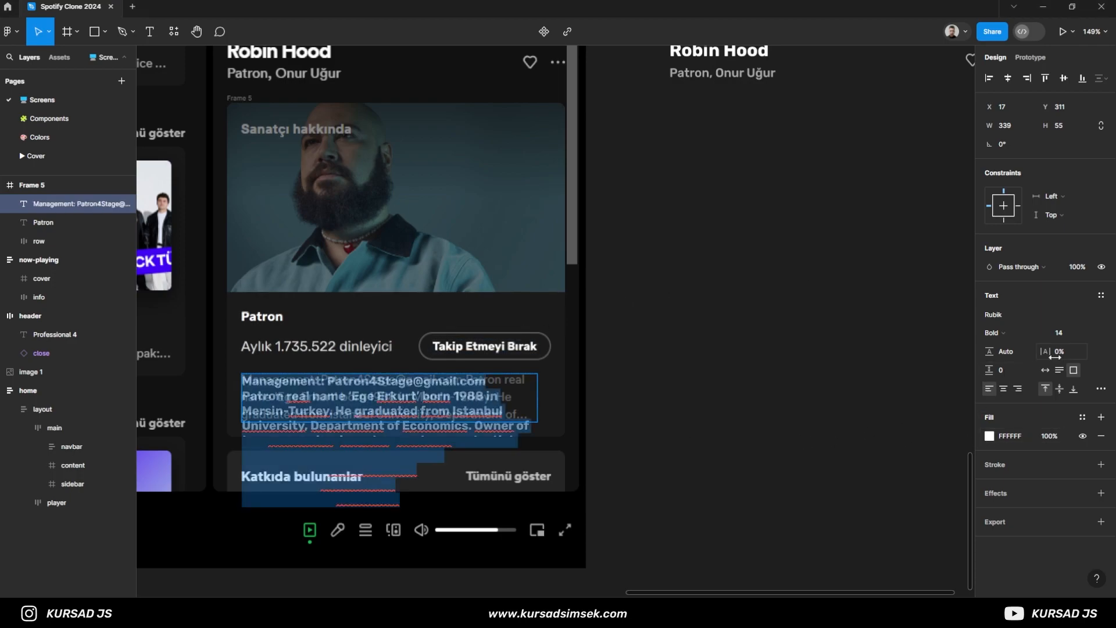
{"action": "left_click", "coordinate": [1017, 334]}
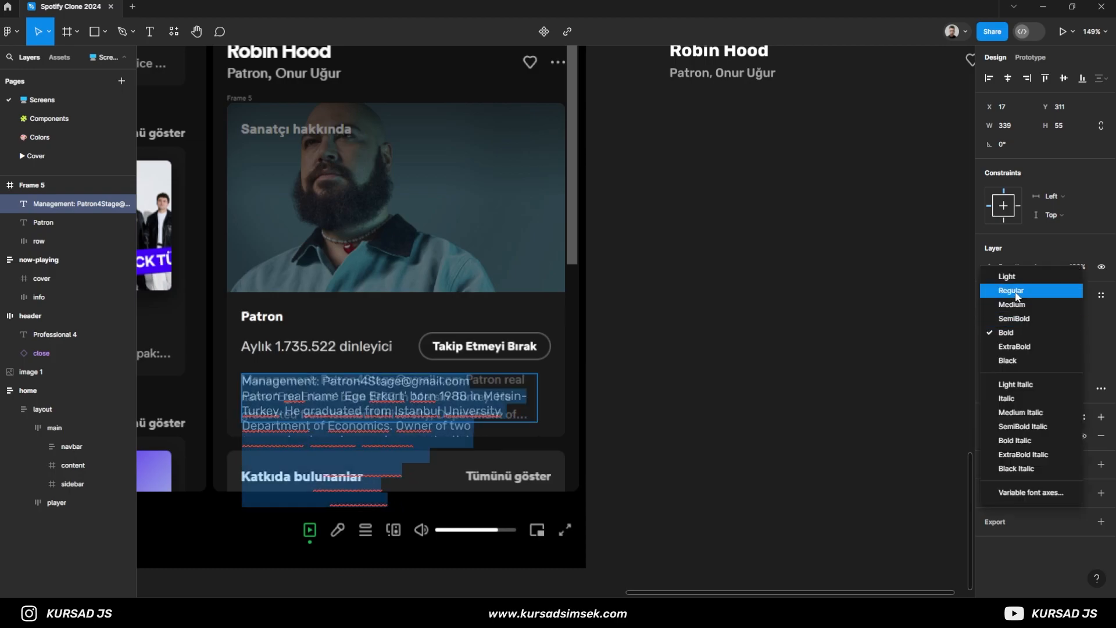
{"action": "left_click", "coordinate": [1017, 291]}
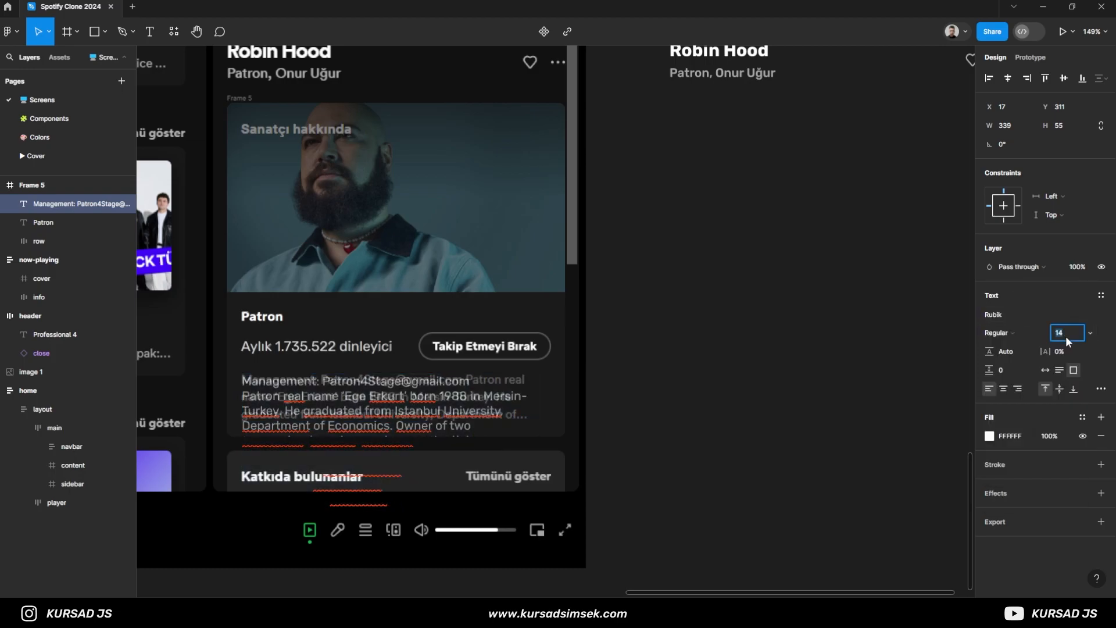
{"action": "scroll", "coordinate": [331, 407], "scroll_direction": "up", "scroll_amount": 5}
{"action": "scroll", "coordinate": [442, 390], "scroll_direction": "down", "scroll_amount": 3}
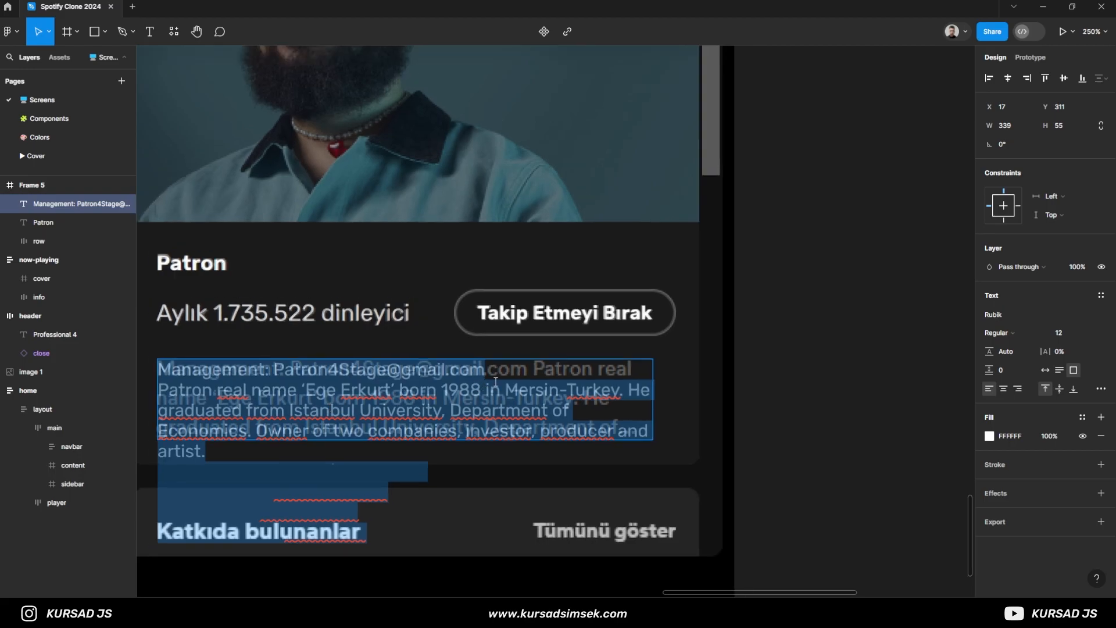
{"action": "scroll", "coordinate": [220, 381], "scroll_direction": "up", "scroll_amount": 3}
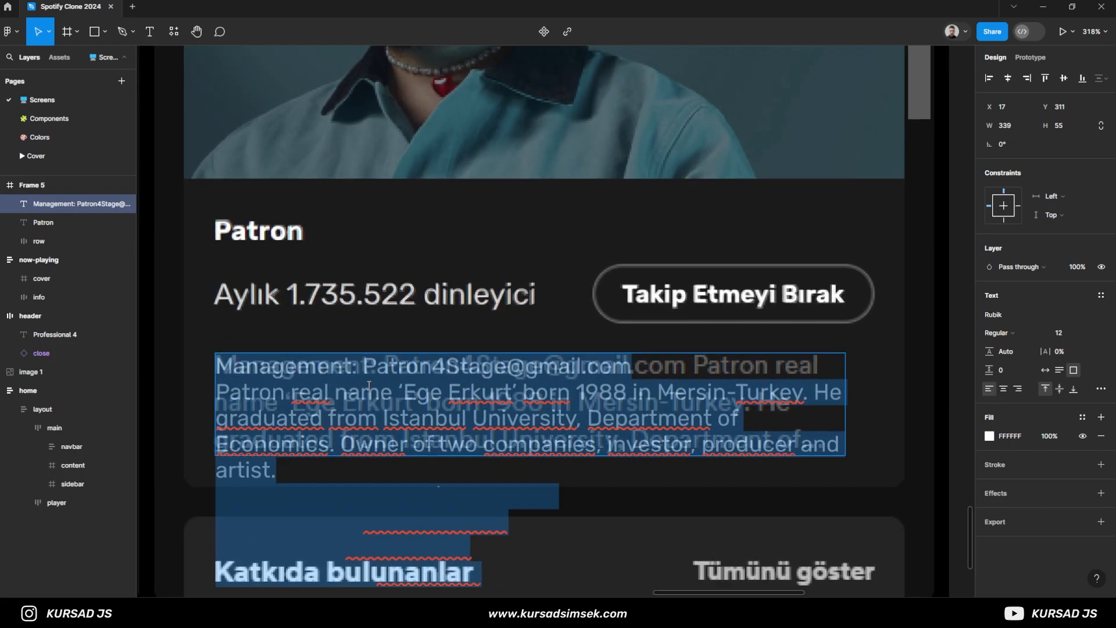
- Move the biography text down to Y 323 and, after trying font size 13, set it to 14
{"action": "left_click_drag", "start_coordinate": [391, 386], "coordinate": [390, 407]}
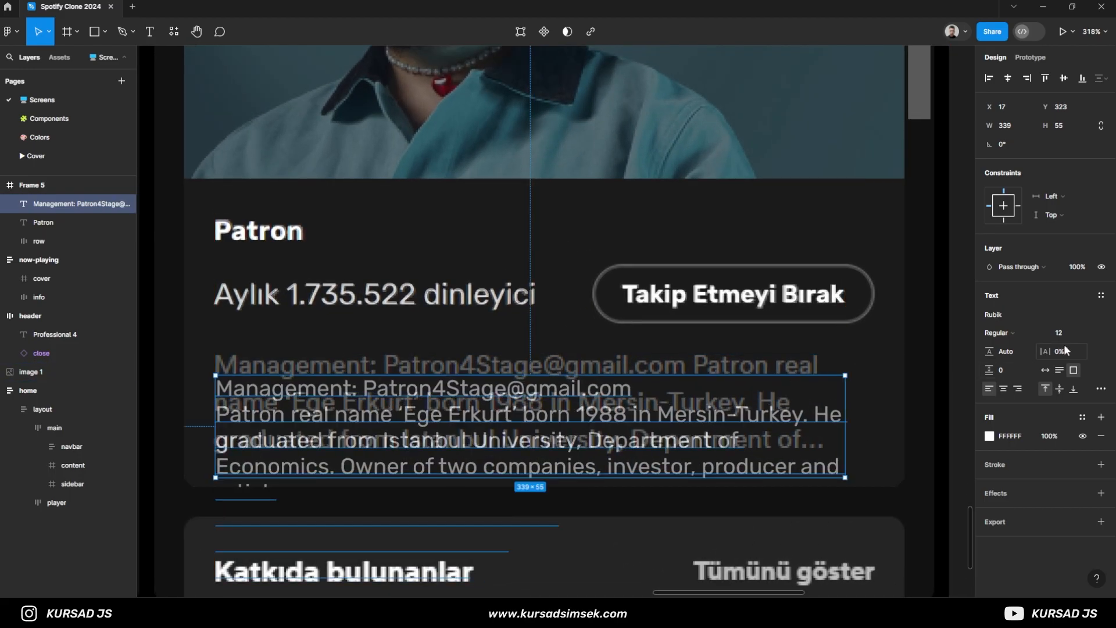
{"action": "left_click", "coordinate": [1079, 333]}
{"action": "type", "text": "13"}
{"action": "key", "text": "Return"}
{"action": "left_click", "coordinate": [1080, 333]}
{"action": "type", "text": "14"}
{"action": "key", "text": "Return"}
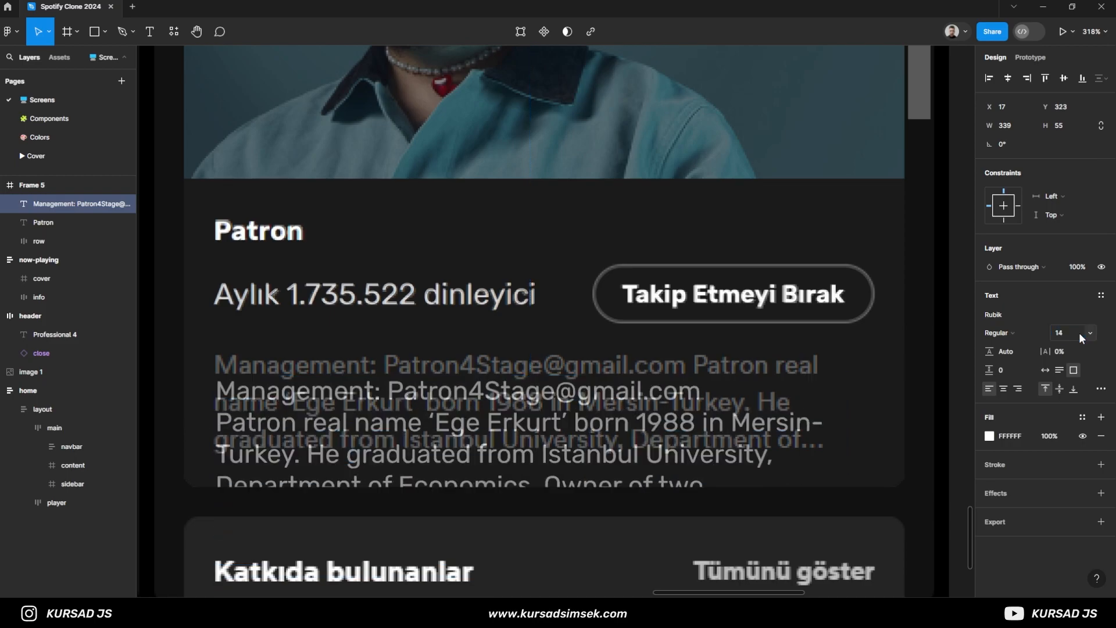
- Remove the line break before the biography's second sentence and trim the text after "Department of" to end with an ellipsis
{"action": "double_click", "coordinate": [451, 440]}
{"action": "left_click", "coordinate": [449, 436]}
{"action": "key", "text": "BackSpace"}
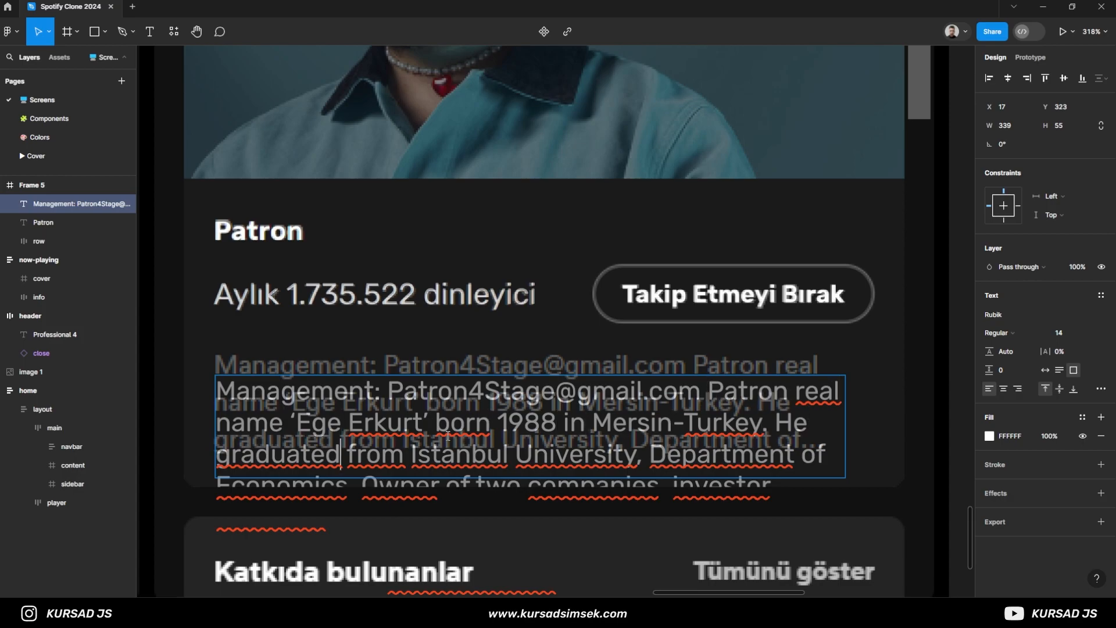
{"action": "key", "text": "shift+Down"}
{"action": "key", "text": "Down"}
{"action": "key", "text": "ctrl+shift+End"}
{"action": "key", "text": "BackSpace"}
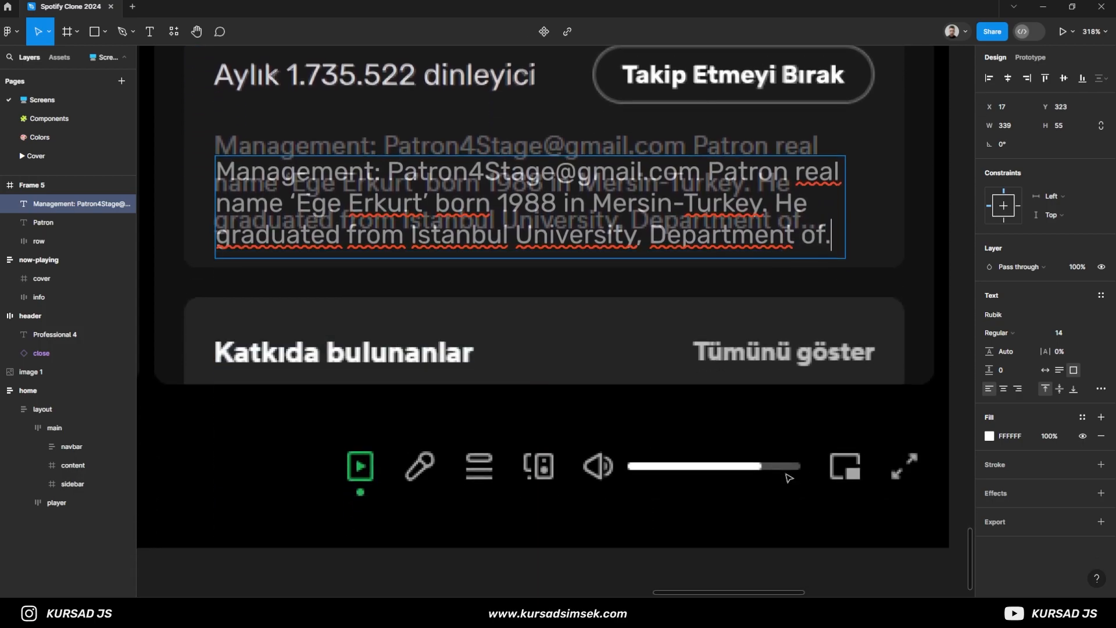
- Align the biography text over the reference paragraph at X 16, Y 310
{"action": "key", "text": "Escape"}
{"action": "mouse_move", "coordinate": [602, 233]}
{"action": "left_mouse_down"}
{"action": "mouse_move", "coordinate": [599, 215]}
{"action": "mouse_move", "coordinate": [583, 229]}
{"action": "left_mouse_up"}
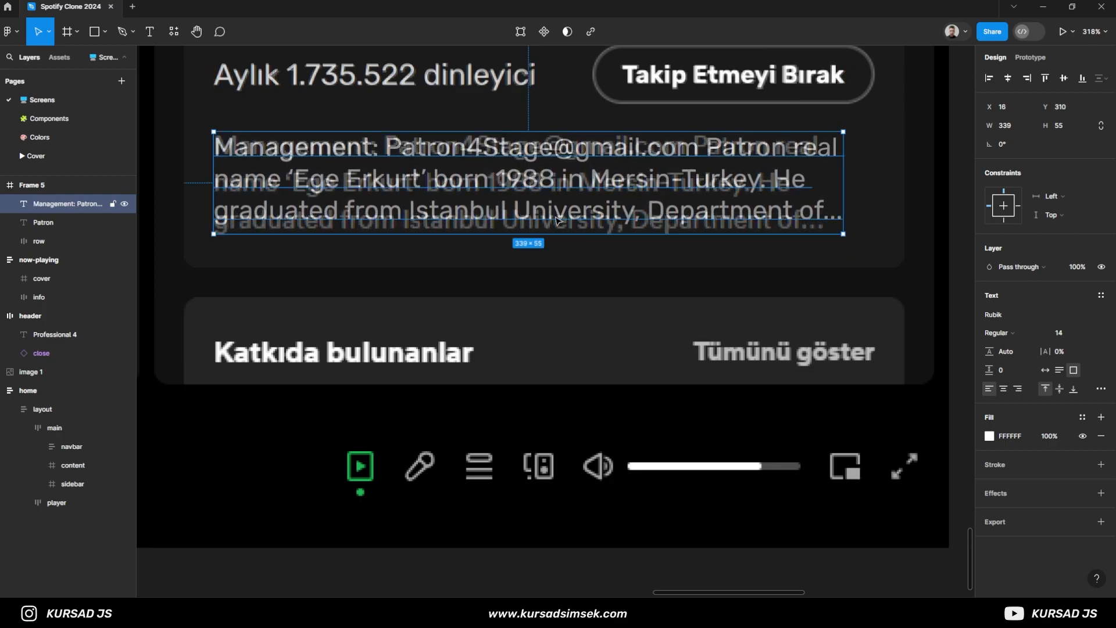
{"action": "scroll", "coordinate": [556, 220], "scroll_direction": "down", "scroll_amount": 2}
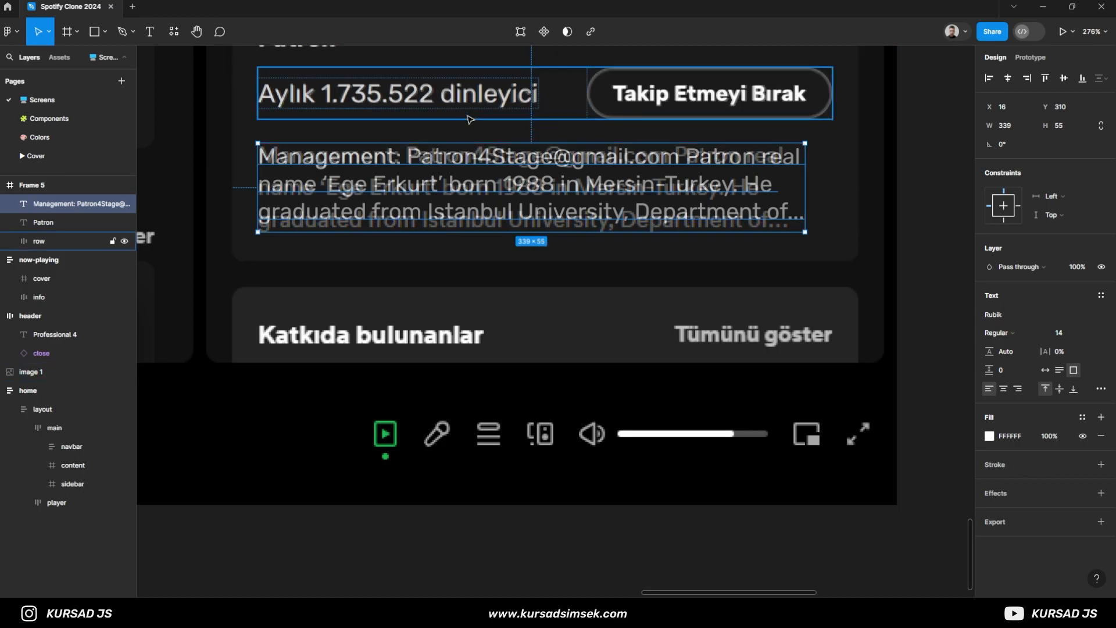
- Nudge the biography text down to Y 311
{"action": "key", "text": "Down"}
{"action": "scroll", "coordinate": [559, 232], "scroll_direction": "down", "scroll_amount": 3}
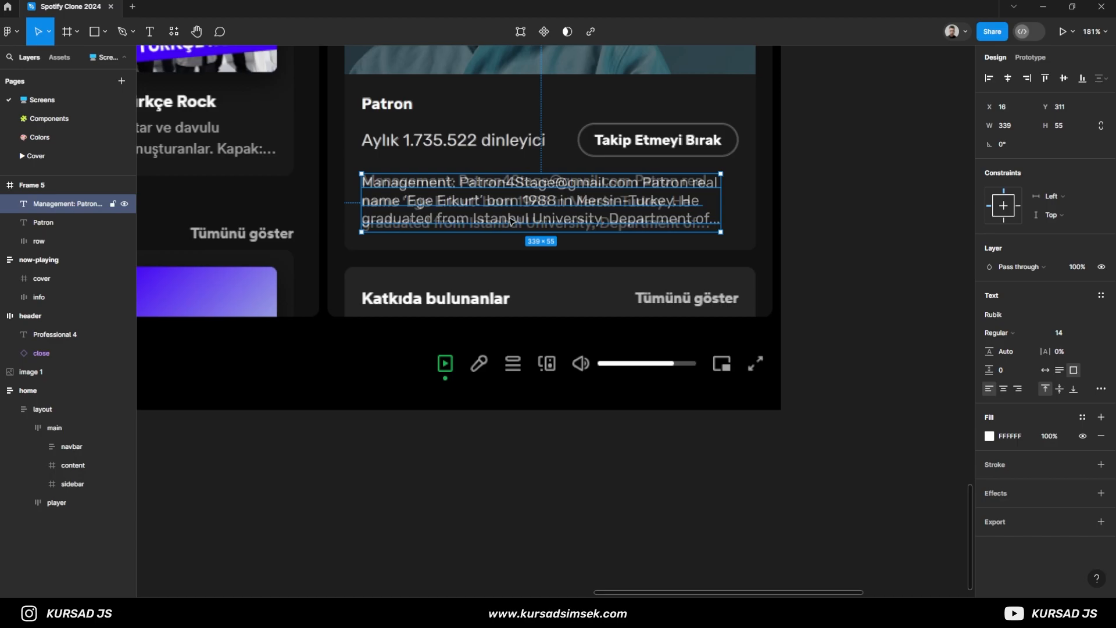
{"action": "scroll", "coordinate": [511, 221], "scroll_direction": "down", "scroll_amount": 2}
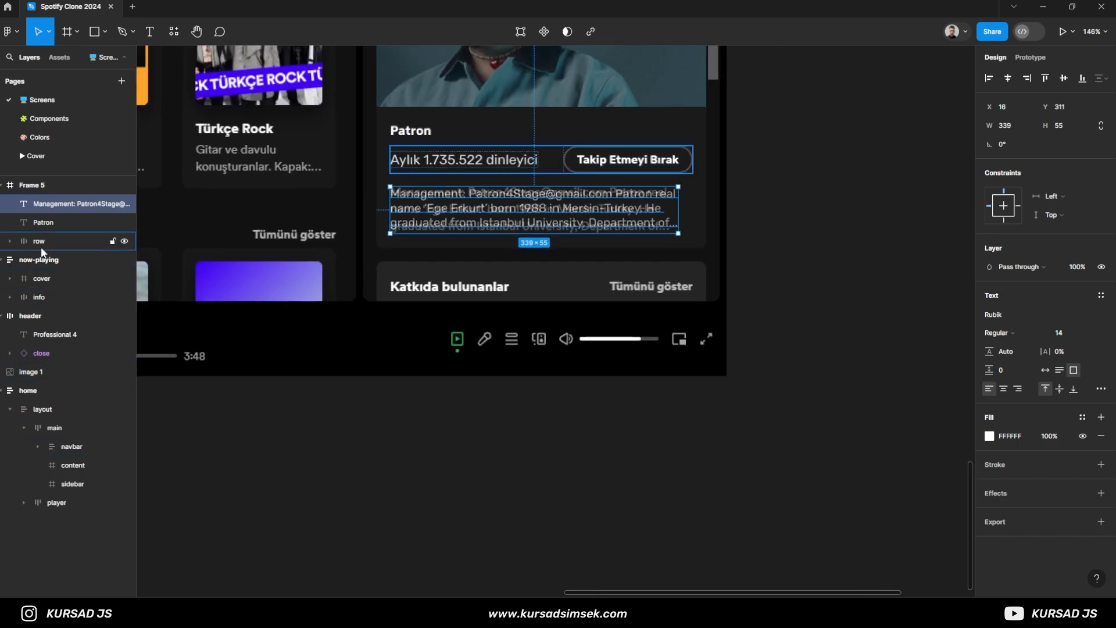
- Reorder the layers to artist name, listener row, then biography, and wrap all three in a vertical auto layout
{"action": "left_click_drag", "start_coordinate": [50, 192], "coordinate": [53, 201]}
{"action": "left_click_drag", "start_coordinate": [53, 202], "coordinate": [57, 256]}
{"action": "left_click", "coordinate": [50, 207], "text": "shift"}
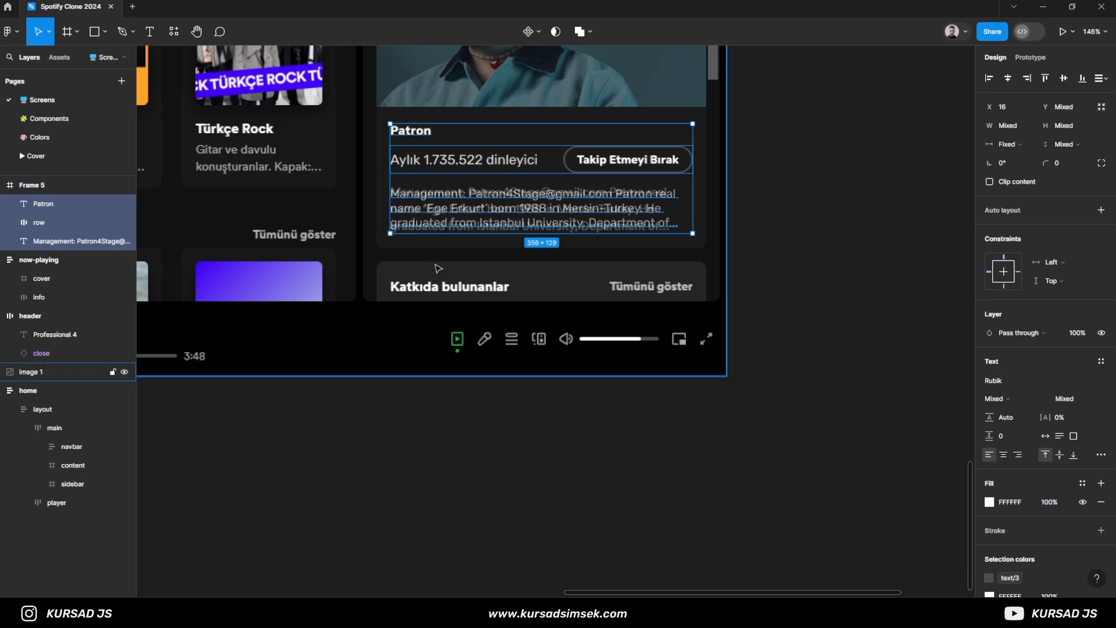
{"action": "key", "text": "shift+a"}
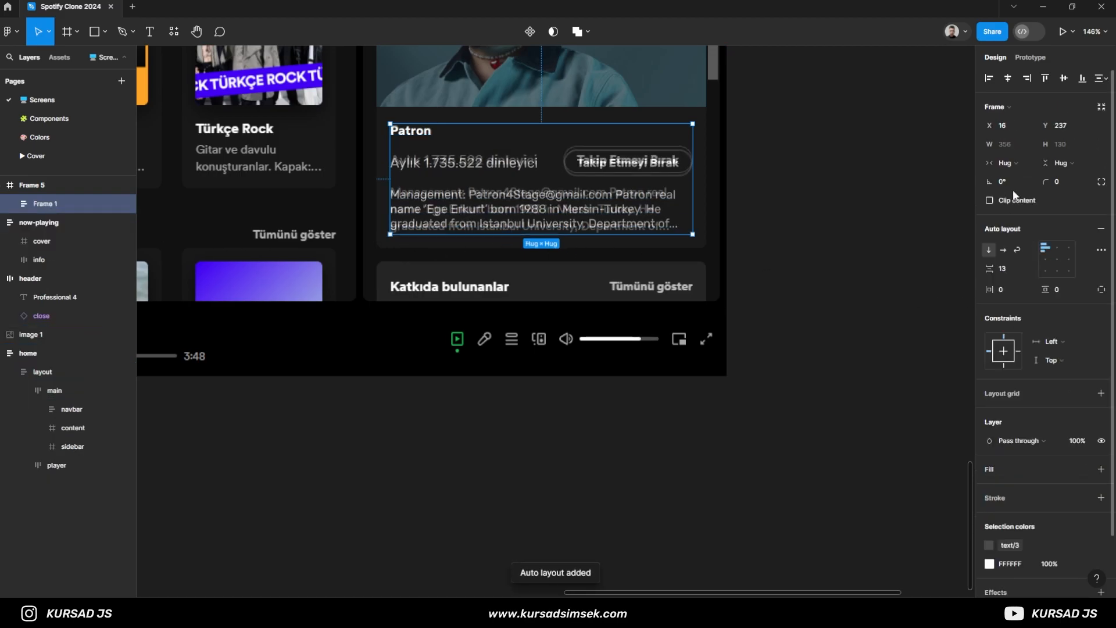
- Set the spacing between the auto layout's items to 12, briefly trying 10
{"action": "left_click", "coordinate": [1015, 270]}
{"action": "type", "text": "12"}
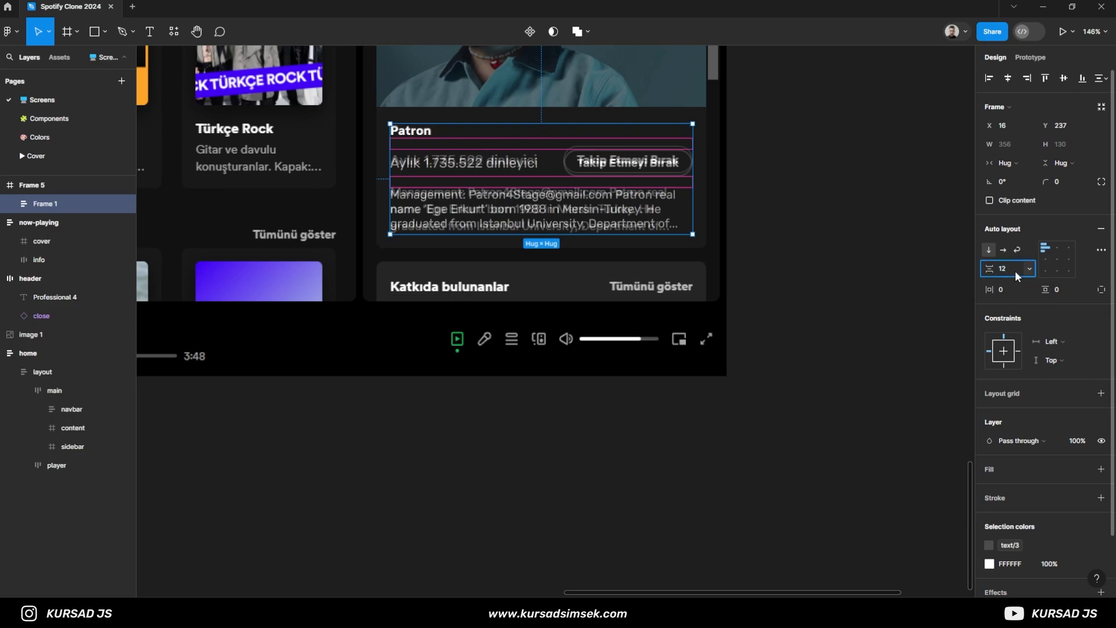
{"action": "key", "text": "Return"}
{"action": "left_click", "coordinate": [1006, 271]}
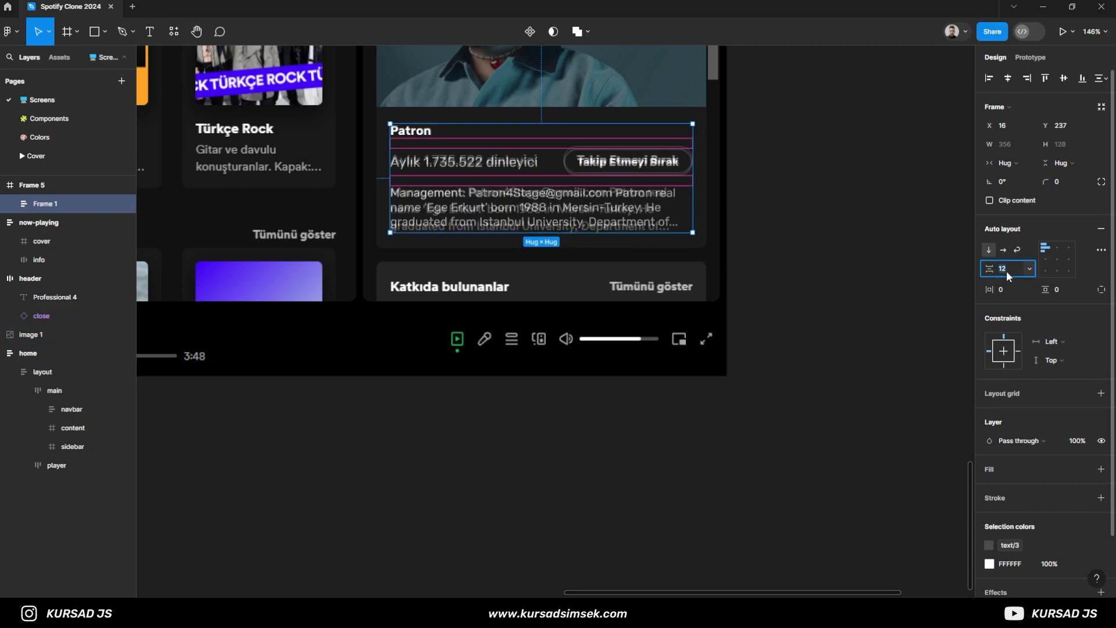
{"action": "type", "text": "10"}
{"action": "key", "text": "Return"}
{"action": "left_click", "coordinate": [1019, 270]}
{"action": "type", "text": "12"}
{"action": "key", "text": "Return"}
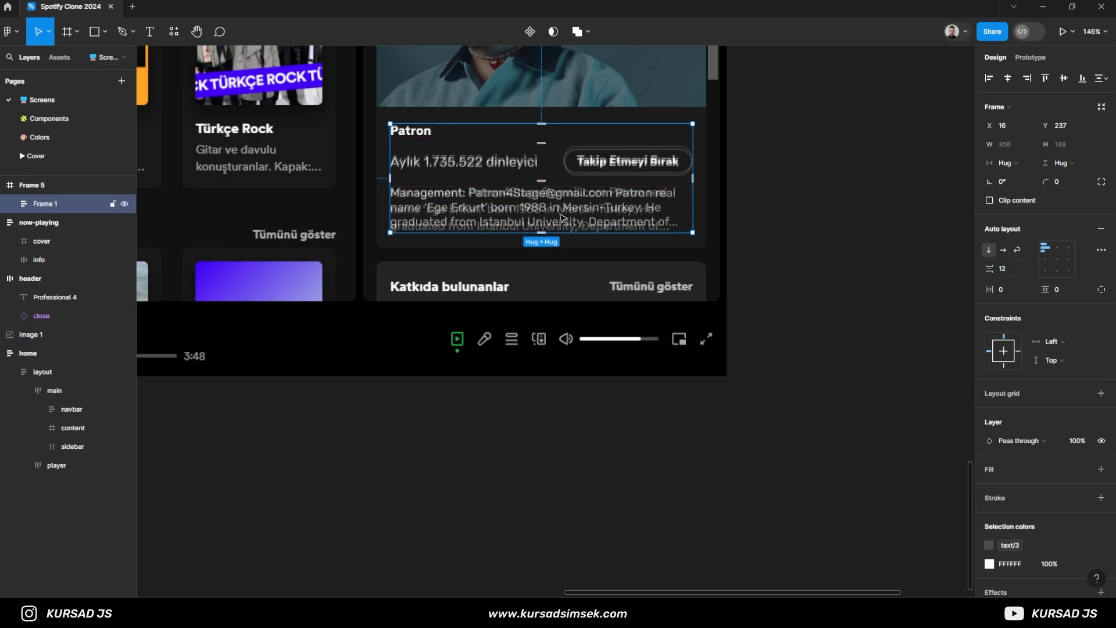
- Set the horizontal and vertical padding of the artist text block to 16
{"action": "scroll", "coordinate": [678, 123], "scroll_direction": "down", "scroll_amount": 1}
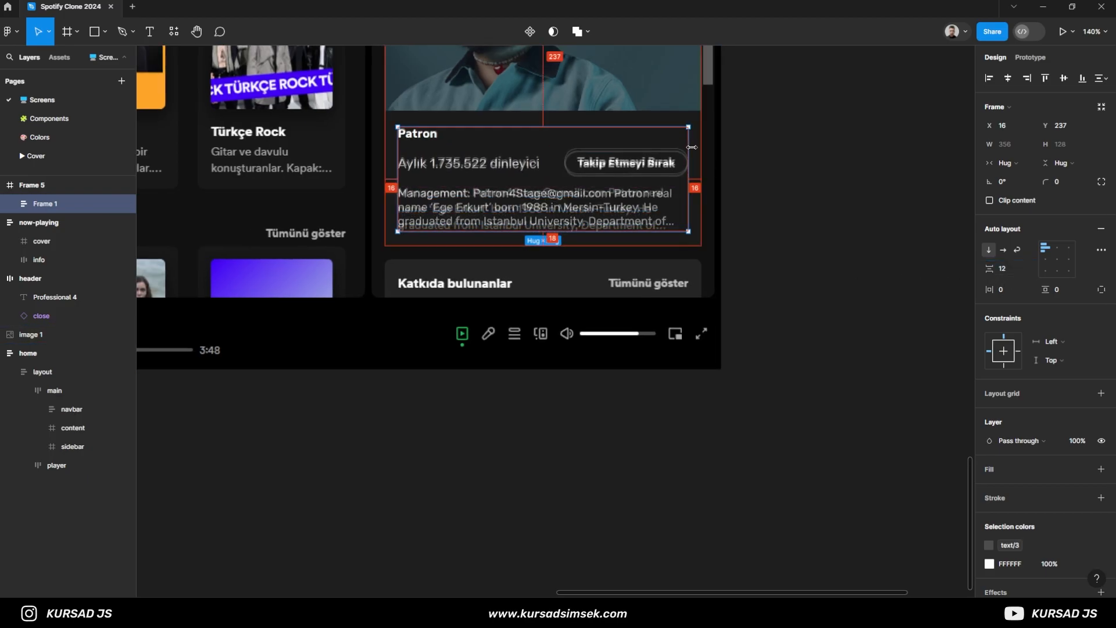
{"action": "scroll", "coordinate": [485, 217], "scroll_direction": "down", "scroll_amount": 2}
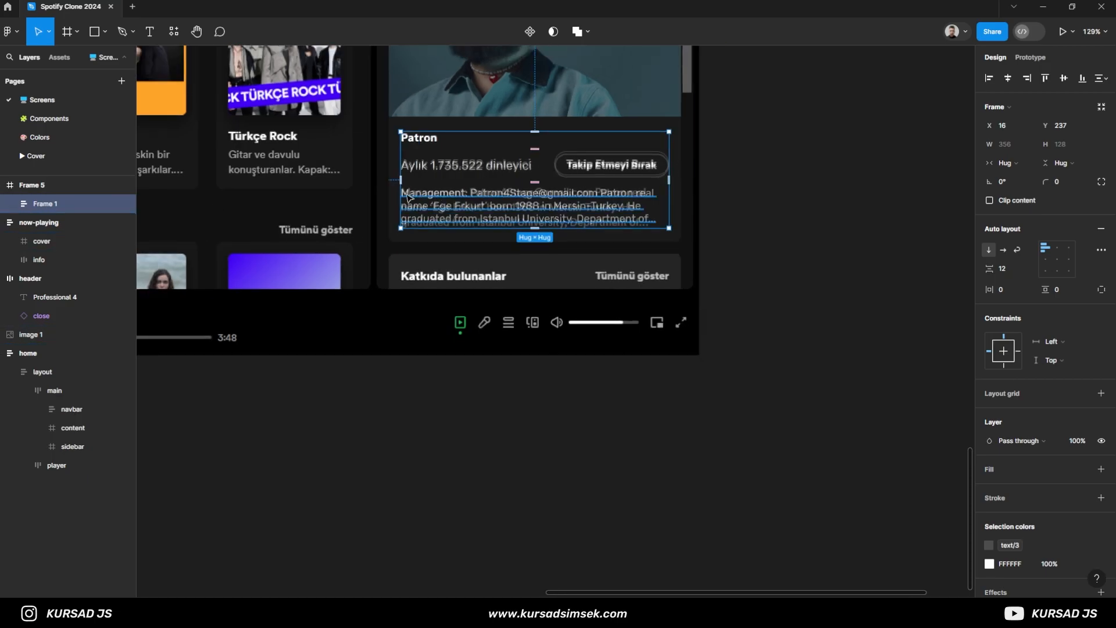
{"action": "left_click_drag", "start_coordinate": [513, 217], "coordinate": [593, 340]}
{"action": "left_click", "coordinate": [1019, 287]}
{"action": "type", "text": "16"}
{"action": "key", "text": "Tab"}
{"action": "type", "text": "16"}
{"action": "key", "text": "Return"}
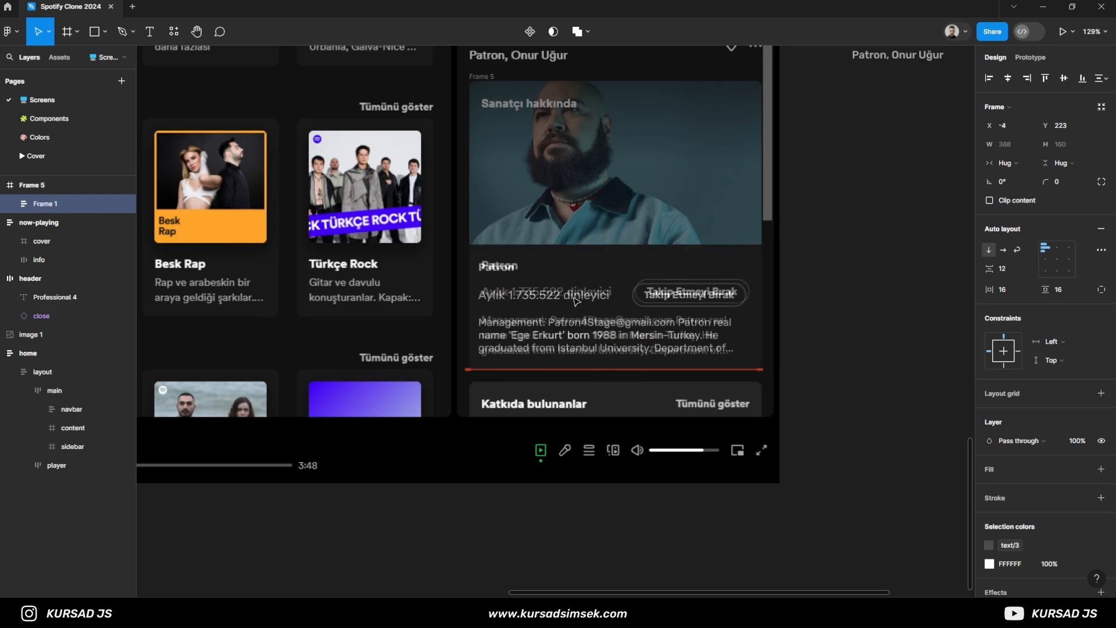
- Place the artist text block at X 0, Y 223 in the card with Left and right and Bottom constraints
{"action": "left_click", "coordinate": [36, 189]}
{"action": "left_click", "coordinate": [41, 207]}
{"action": "left_click", "coordinate": [47, 189]}
{"action": "left_click", "coordinate": [69, 203]}
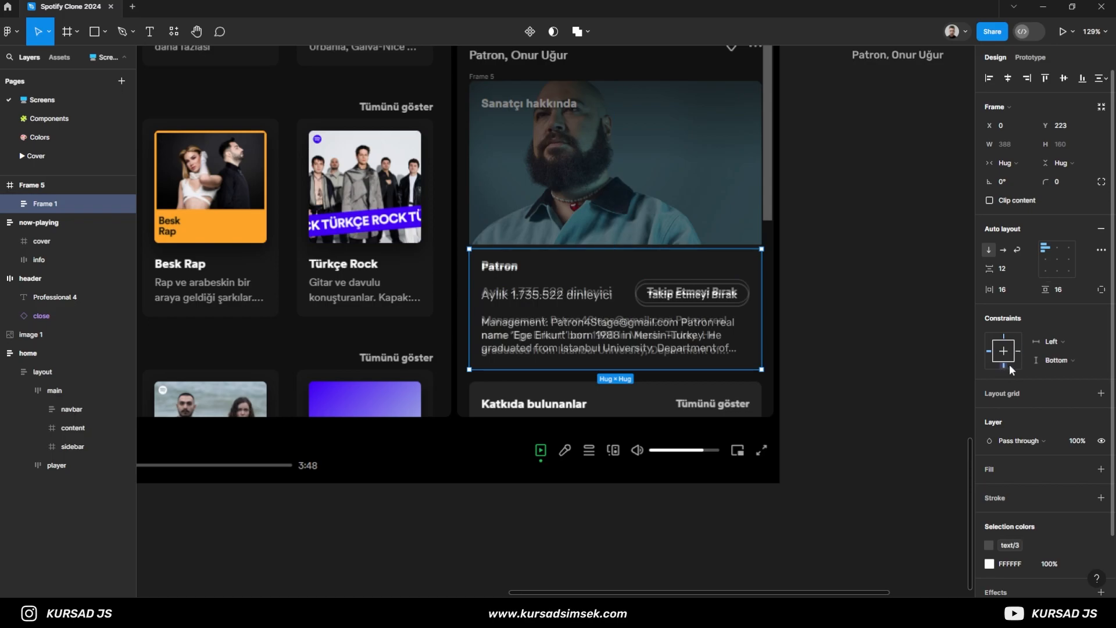
{"action": "left_click", "coordinate": [1046, 343]}
{"action": "left_click", "coordinate": [1046, 354]}
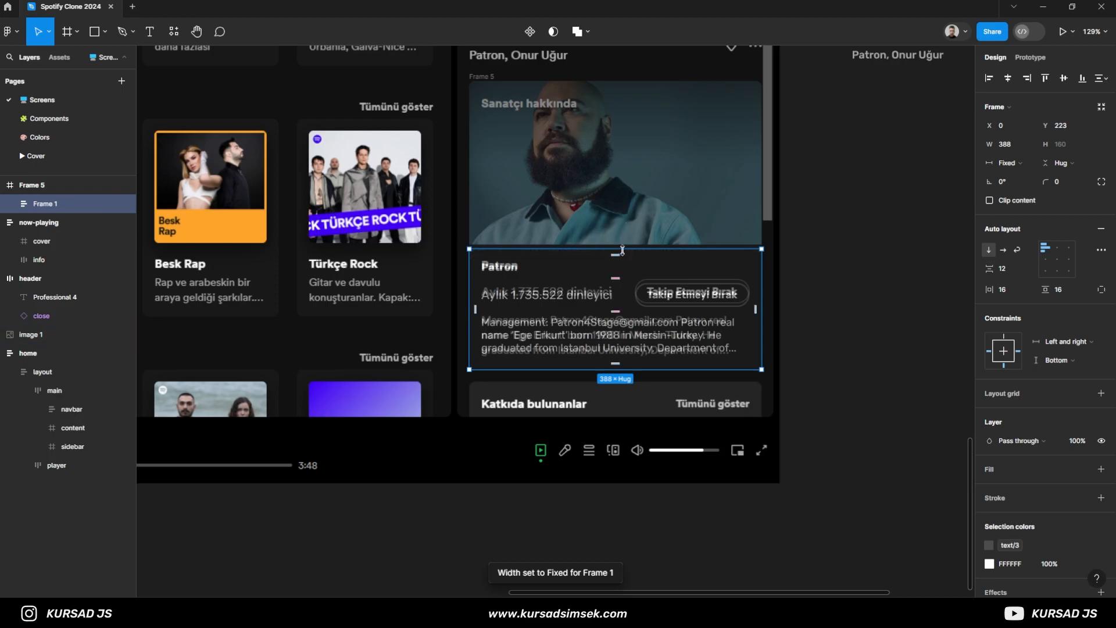
- Extend the artist text block upward to meet the photo at Y 217, giving it a height of 166
{"action": "scroll", "coordinate": [622, 250], "scroll_direction": "up", "scroll_amount": 4}
{"action": "left_click_drag", "start_coordinate": [623, 250], "coordinate": [623, 240]}
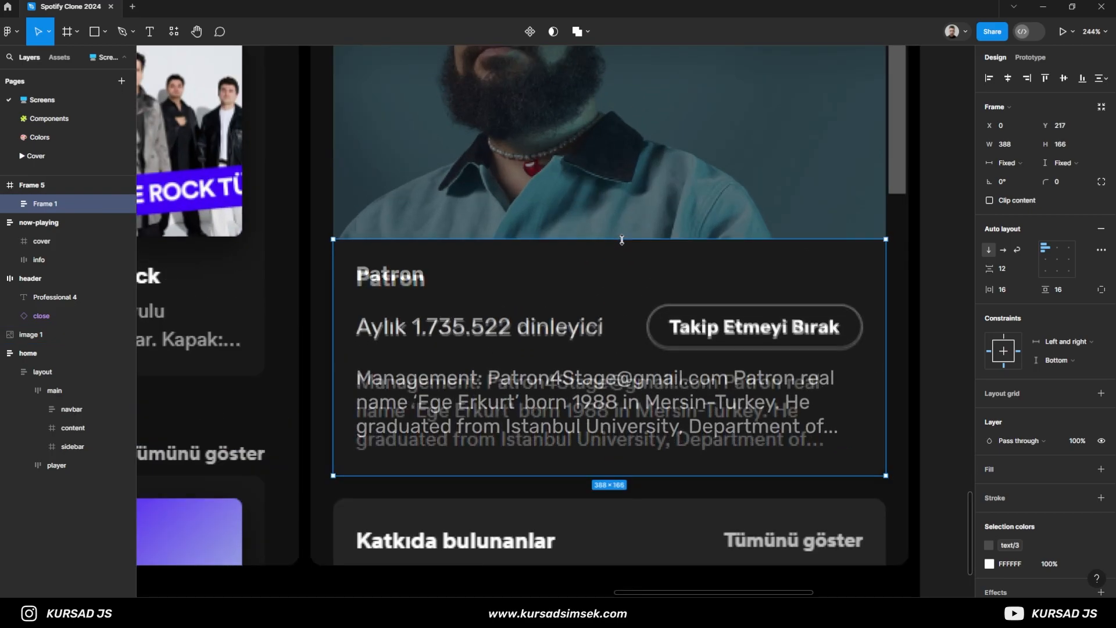
{"action": "scroll", "coordinate": [400, 255], "scroll_direction": "up", "scroll_amount": 5}
{"action": "scroll", "coordinate": [395, 254], "scroll_direction": "down", "scroll_amount": 5}
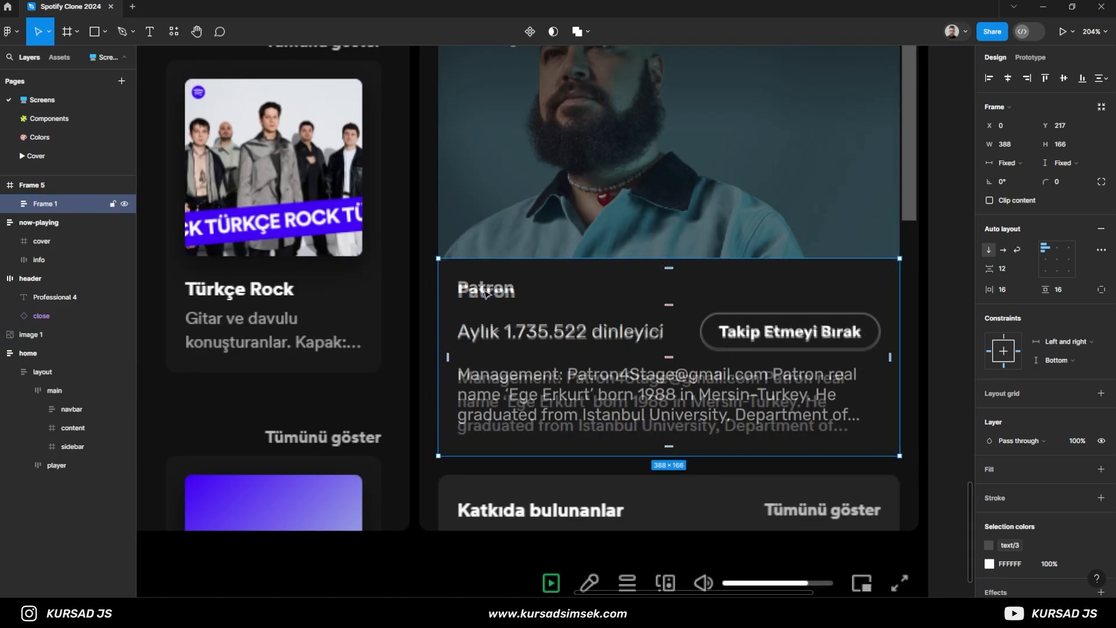
- Add the text "Sanatçı Hakkında" over the reference heading on the artist photo
{"action": "scroll", "coordinate": [486, 294], "scroll_direction": "down", "scroll_amount": 2}
{"action": "scroll", "coordinate": [736, 328], "scroll_direction": "down", "scroll_amount": 3}
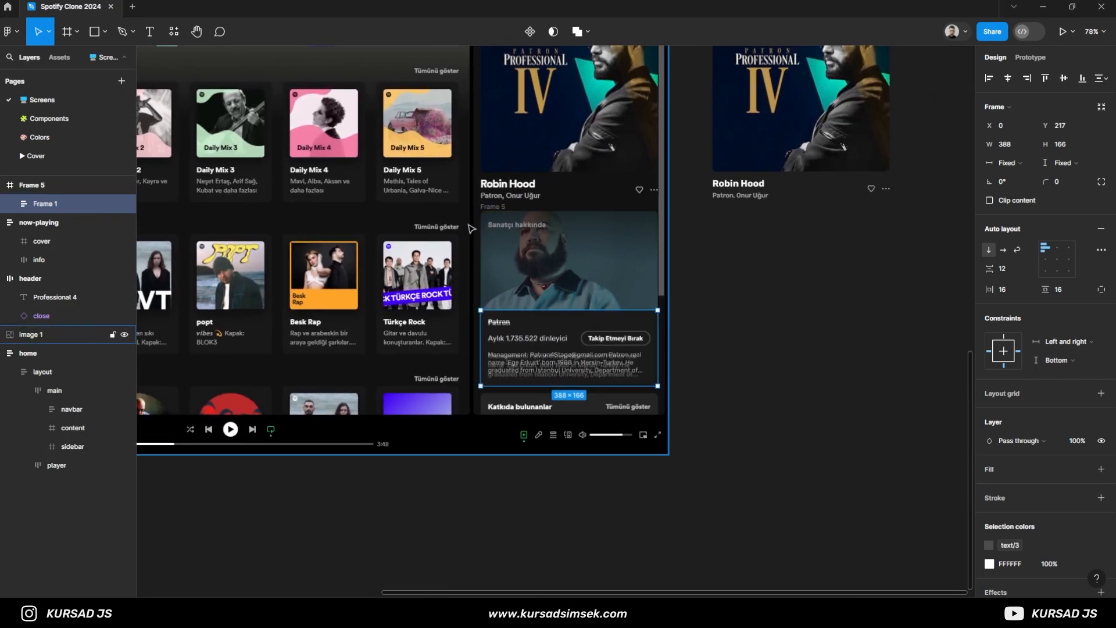
{"action": "key", "text": "t"}
{"action": "scroll", "coordinate": [533, 233], "scroll_direction": "up", "scroll_amount": 5}
{"action": "left_click", "coordinate": [551, 244]}
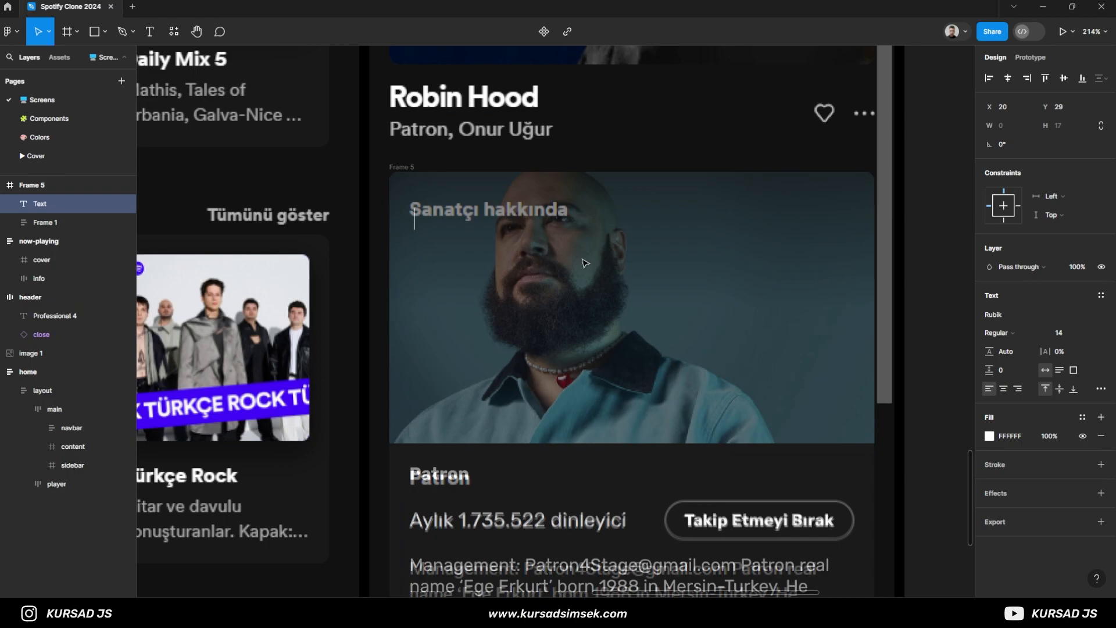
{"action": "type", "text": "Sanatçı Hakkın"}
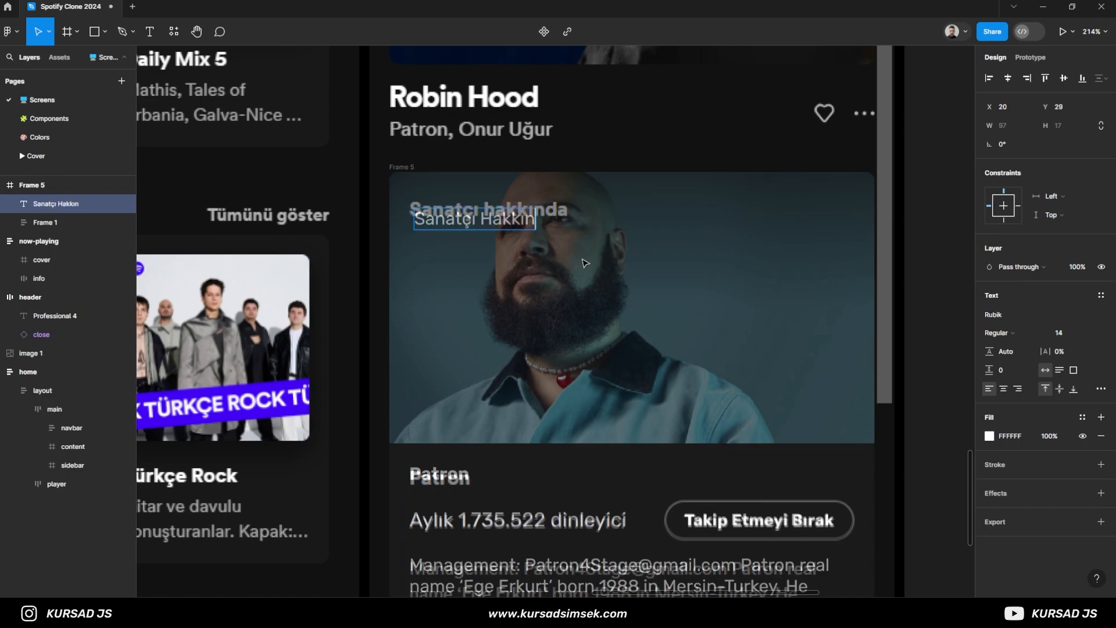
{"action": "type", "text": "da"}
{"action": "key", "text": "Escape"}
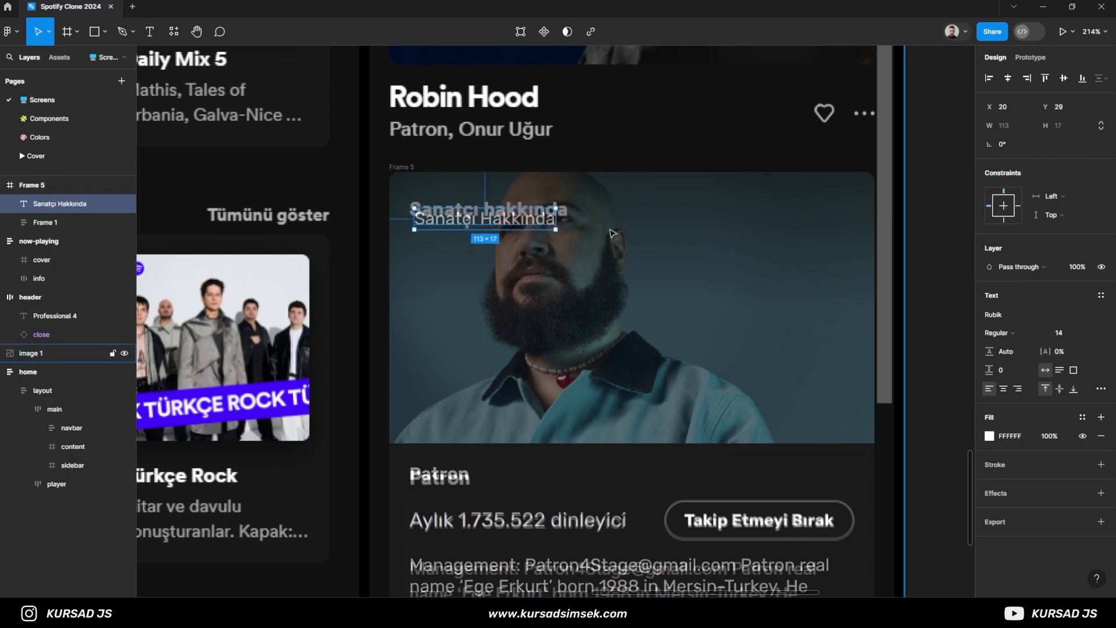
- Make the "Sanatçı Hakkında" heading Bold and align it over the reference at X 16, Y 21
{"action": "left_click", "coordinate": [1005, 333]}
{"action": "left_click", "coordinate": [1006, 374]}
{"action": "left_click_drag", "start_coordinate": [463, 219], "coordinate": [457, 210]}
{"action": "scroll", "coordinate": [458, 209], "scroll_direction": "up", "scroll_amount": 5}
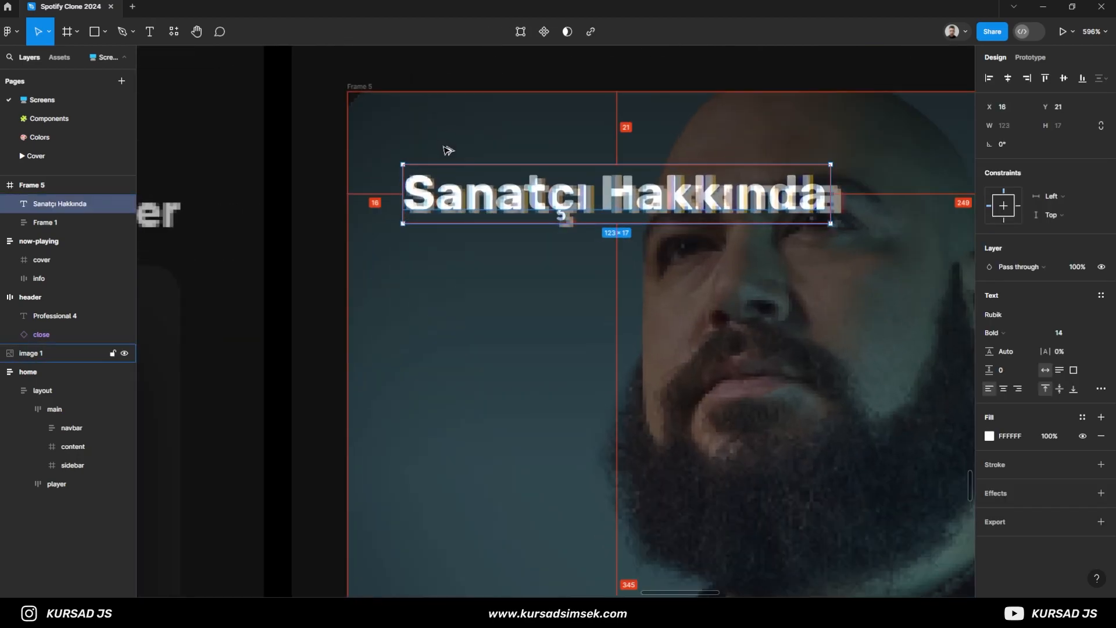
{"action": "scroll", "coordinate": [515, 158], "scroll_direction": "down", "scroll_amount": 6}
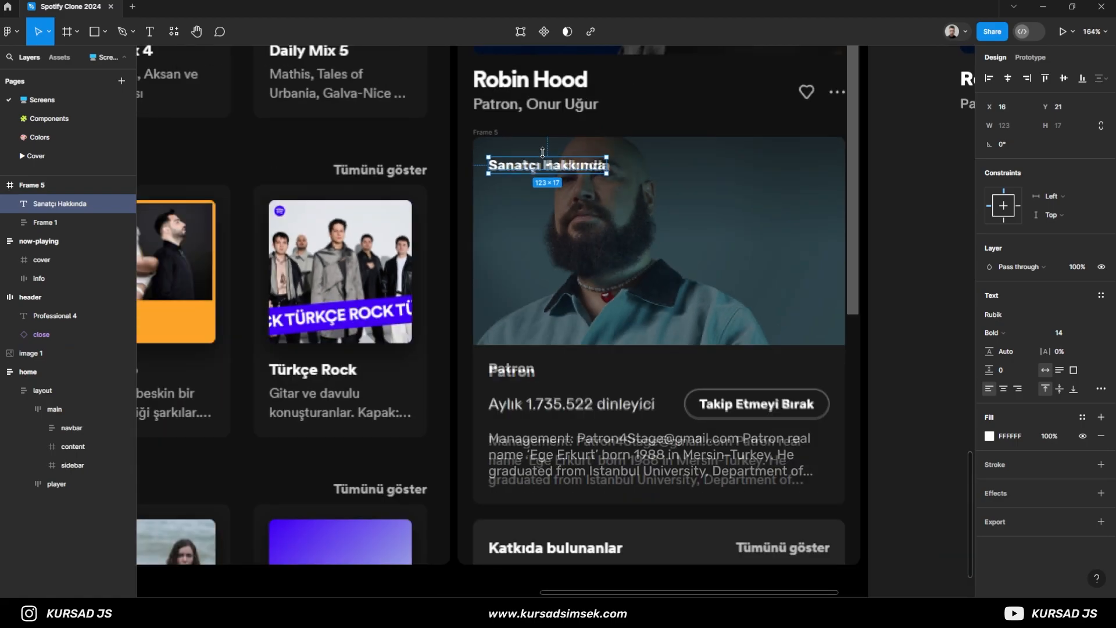
{"action": "scroll", "coordinate": [539, 154], "scroll_direction": "down", "scroll_amount": 1}
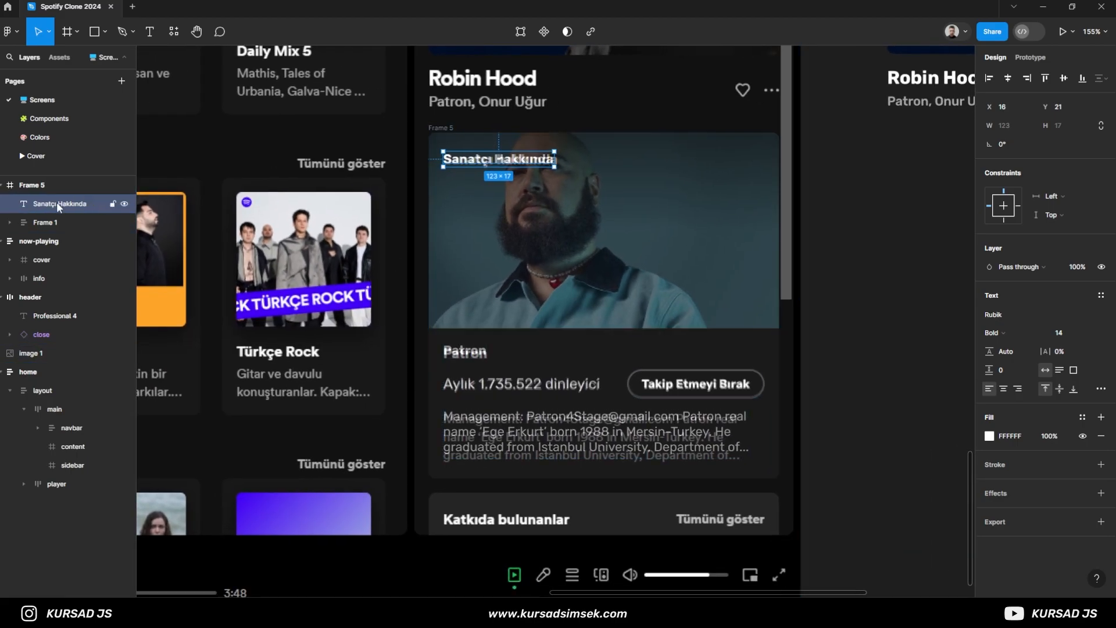
- Draw a frame about 213 × 112 inside the artist card and move it to the card's upper edge
{"action": "left_click", "coordinate": [37, 185]}
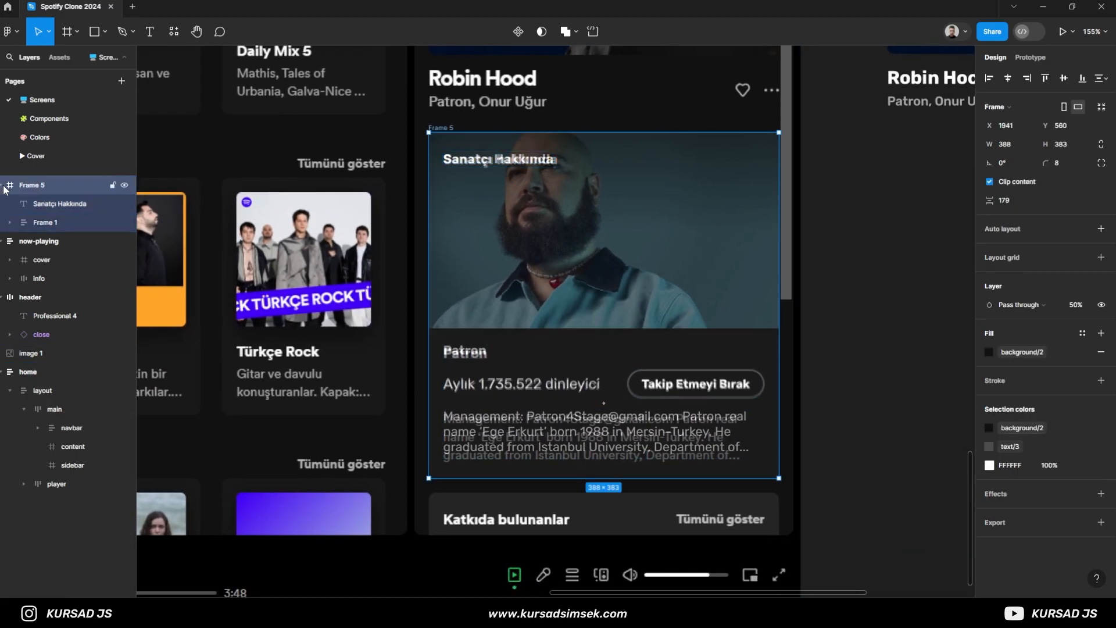
{"action": "scroll", "coordinate": [478, 293], "scroll_direction": "down", "scroll_amount": 1}
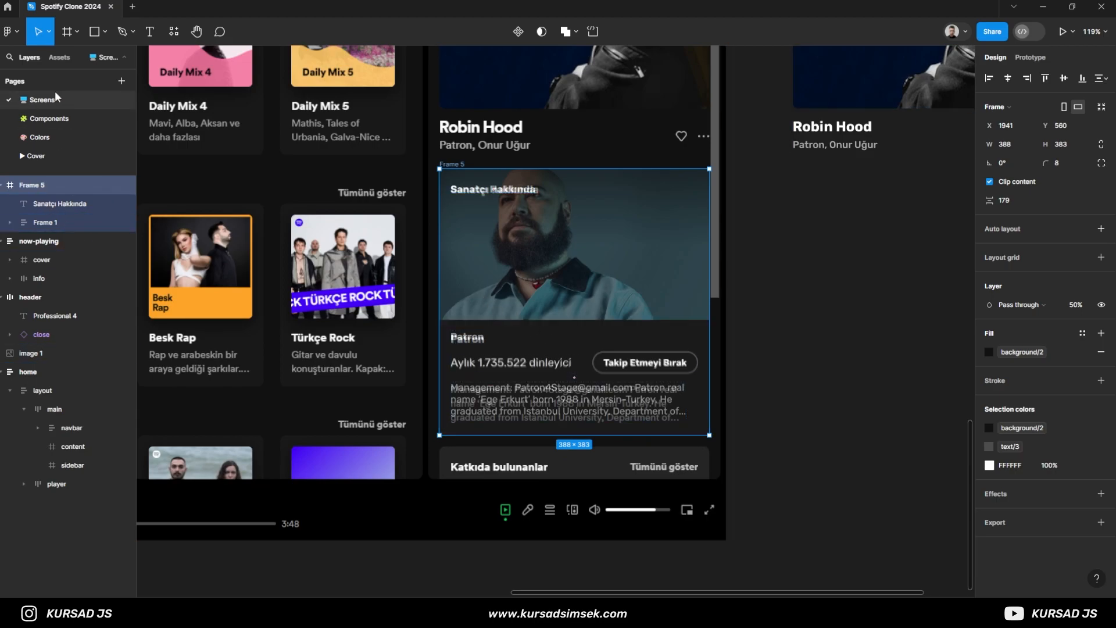
{"action": "left_click", "coordinate": [67, 32]}
{"action": "left_click_drag", "start_coordinate": [451, 195], "coordinate": [599, 272]}
{"action": "left_click_drag", "start_coordinate": [490, 230], "coordinate": [484, 204]}
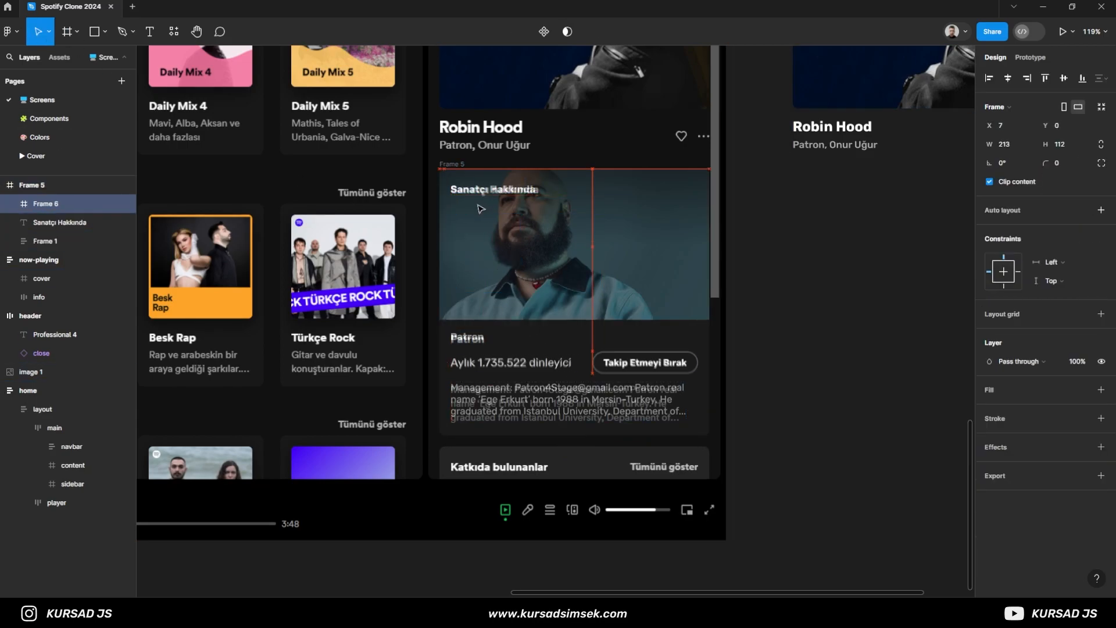
{"action": "scroll", "coordinate": [436, 212], "scroll_direction": "up", "scroll_amount": 5}
- Resize the new frame to span the card's full width and the photo area down to the artist text block
{"action": "left_click_drag", "start_coordinate": [418, 211], "coordinate": [421, 215]}
{"action": "scroll", "coordinate": [426, 212], "scroll_direction": "up", "scroll_amount": 2}
{"action": "scroll", "coordinate": [423, 215], "scroll_direction": "down", "scroll_amount": 5}
{"action": "left_click_drag", "start_coordinate": [623, 224], "coordinate": [670, 244]}
{"action": "scroll", "coordinate": [681, 242], "scroll_direction": "up", "scroll_amount": 3}
{"action": "left_click_drag", "start_coordinate": [514, 226], "coordinate": [711, 226]}
{"action": "scroll", "coordinate": [710, 233], "scroll_direction": "up", "scroll_amount": 2}
{"action": "scroll", "coordinate": [669, 343], "scroll_direction": "down", "scroll_amount": 2}
{"action": "left_click_drag", "start_coordinate": [594, 365], "coordinate": [616, 257]}
{"action": "left_click_drag", "start_coordinate": [570, 219], "coordinate": [562, 347]}
{"action": "scroll", "coordinate": [426, 367], "scroll_direction": "up", "scroll_amount": 2}
{"action": "scroll", "coordinate": [426, 368], "scroll_direction": "down", "scroll_amount": 2}
- Rename the photo area's frame as cover
{"action": "double_click", "coordinate": [48, 208]}
{"action": "type", "text": "cover"}
{"action": "key", "text": "Return"}
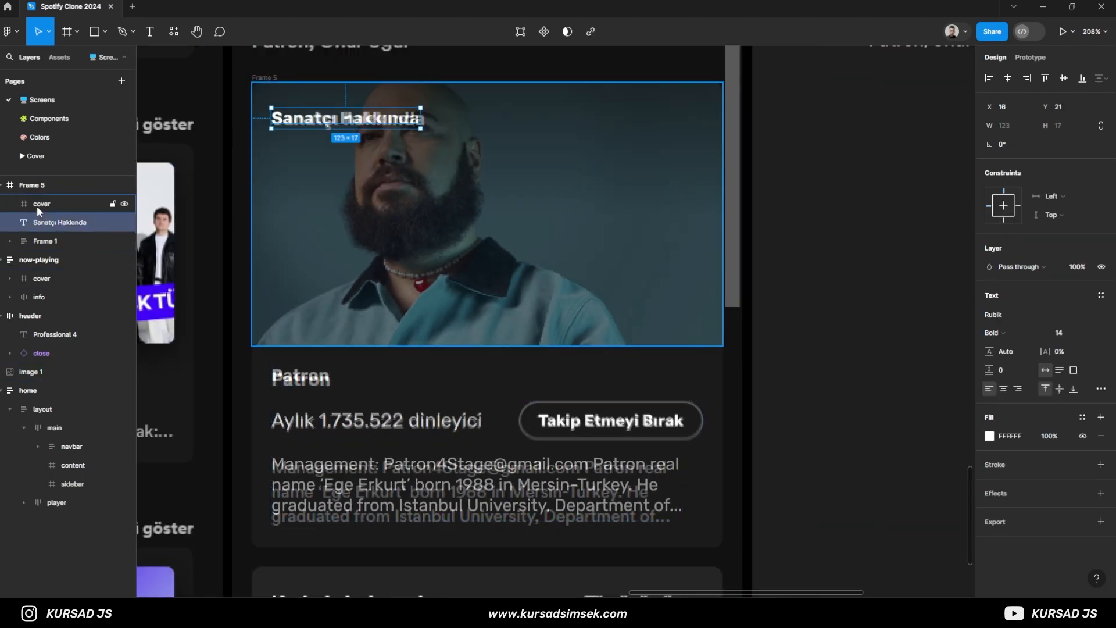
- Rename the artist text block's layer as artist-info
{"action": "left_click", "coordinate": [35, 242]}
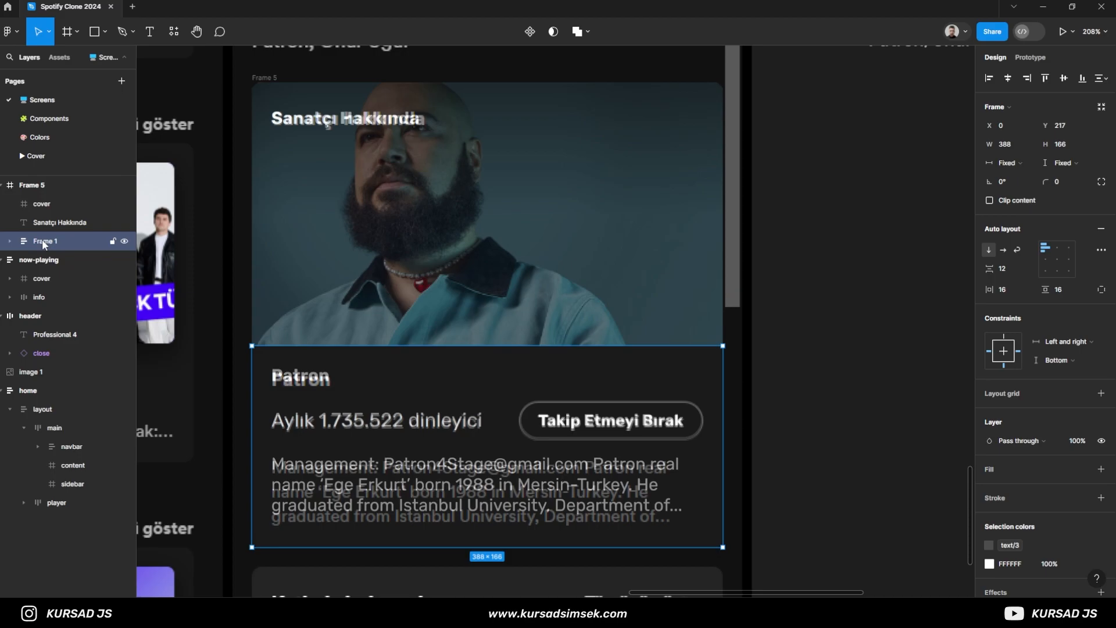
{"action": "double_click", "coordinate": [42, 240]}
{"action": "type", "text": "info"}
{"action": "key", "text": "Left"}
{"action": "type", "text": "a"}
{"action": "key", "text": "Return"}
- Rename the whole card's frame as artist-info
{"action": "left_click", "coordinate": [58, 222]}
{"action": "left_click", "coordinate": [46, 204]}
{"action": "left_click", "coordinate": [32, 187]}
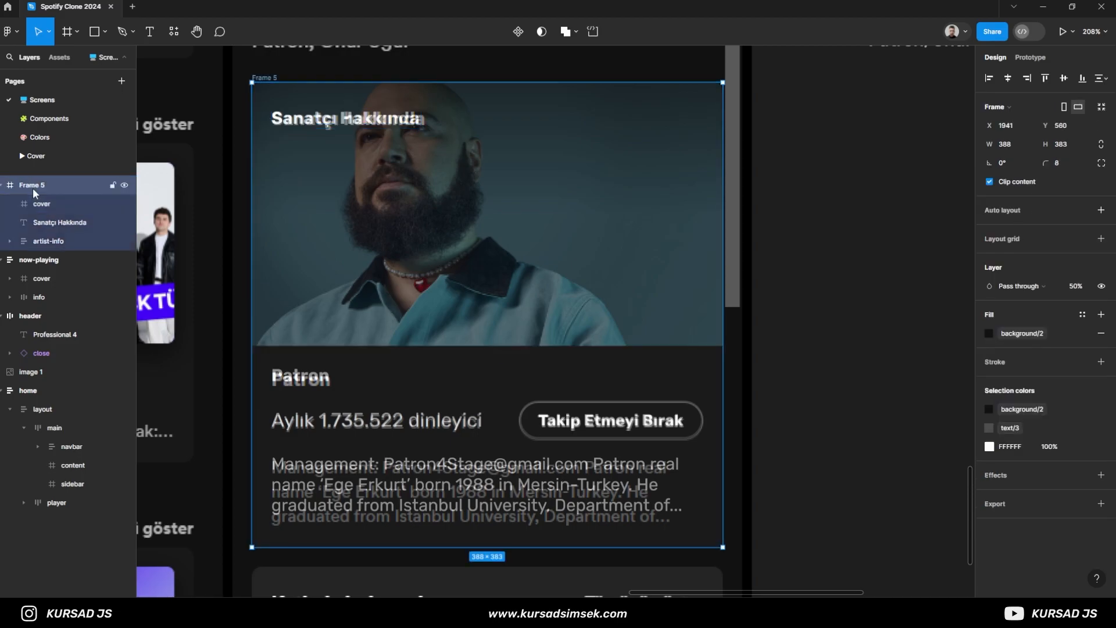
{"action": "double_click", "coordinate": [38, 186]}
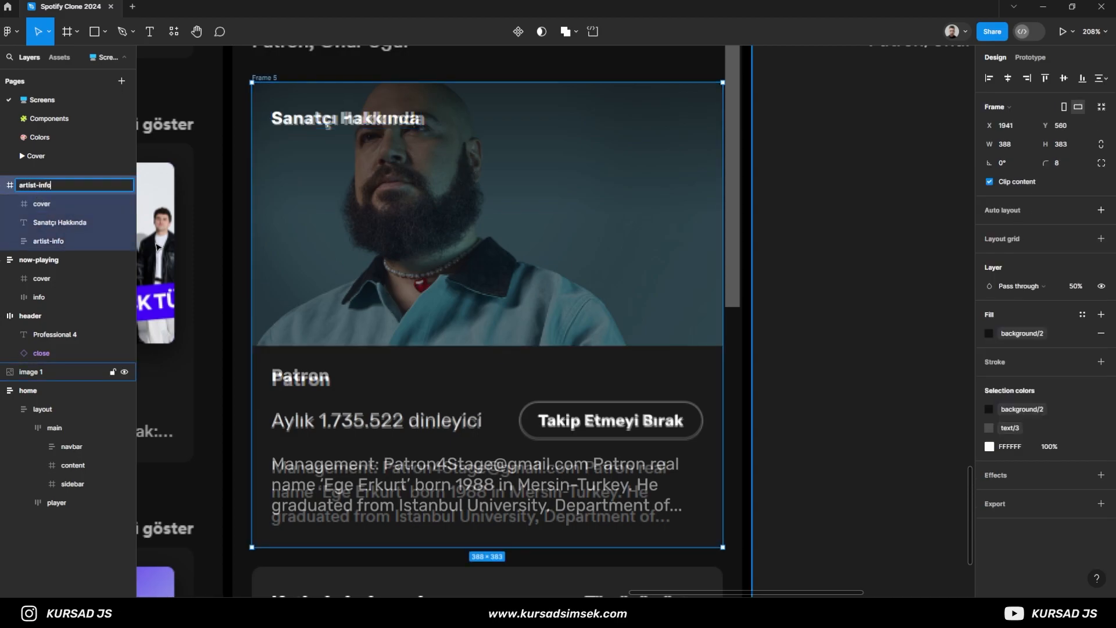
{"action": "type", "text": "artist-info"}
{"action": "key", "text": "Return"}
- Rename the inner artist text block's layer as info
{"action": "double_click", "coordinate": [46, 241]}
{"action": "type", "text": "info"}
{"action": "key", "text": "Return"}
{"action": "left_click", "coordinate": [47, 206]}
{"action": "left_click", "coordinate": [50, 222]}
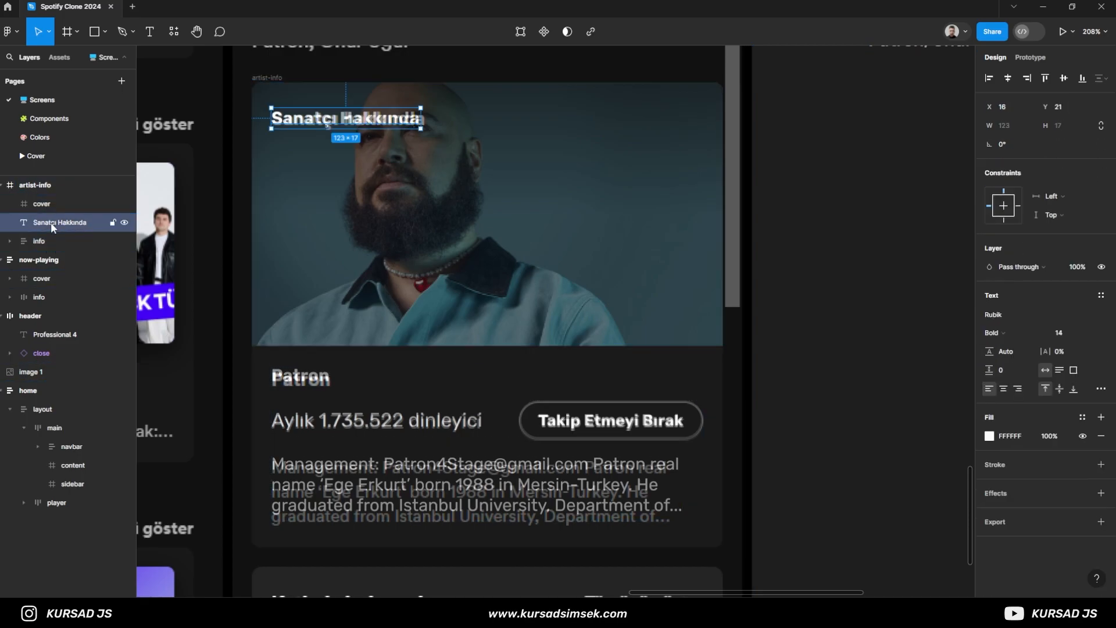
- Move the artist-info card off the reference screenshot to sit below the rebuilt now-playing block
{"action": "left_click", "coordinate": [22, 184]}
{"action": "scroll", "coordinate": [439, 266], "scroll_direction": "down", "scroll_amount": 5}
{"action": "left_click_drag", "start_coordinate": [653, 301], "coordinate": [538, 320]}
{"action": "left_click_drag", "start_coordinate": [395, 299], "coordinate": [695, 312]}
{"action": "left_click", "coordinate": [841, 336]}
{"action": "scroll", "coordinate": [646, 314], "scroll_direction": "up", "scroll_amount": 2}
{"action": "left_click", "coordinate": [584, 276]}
{"action": "left_click", "coordinate": [817, 305]}
{"action": "scroll", "coordinate": [826, 358], "scroll_direction": "down", "scroll_amount": 2}
{"action": "left_click_drag", "start_coordinate": [825, 357], "coordinate": [797, 365]}
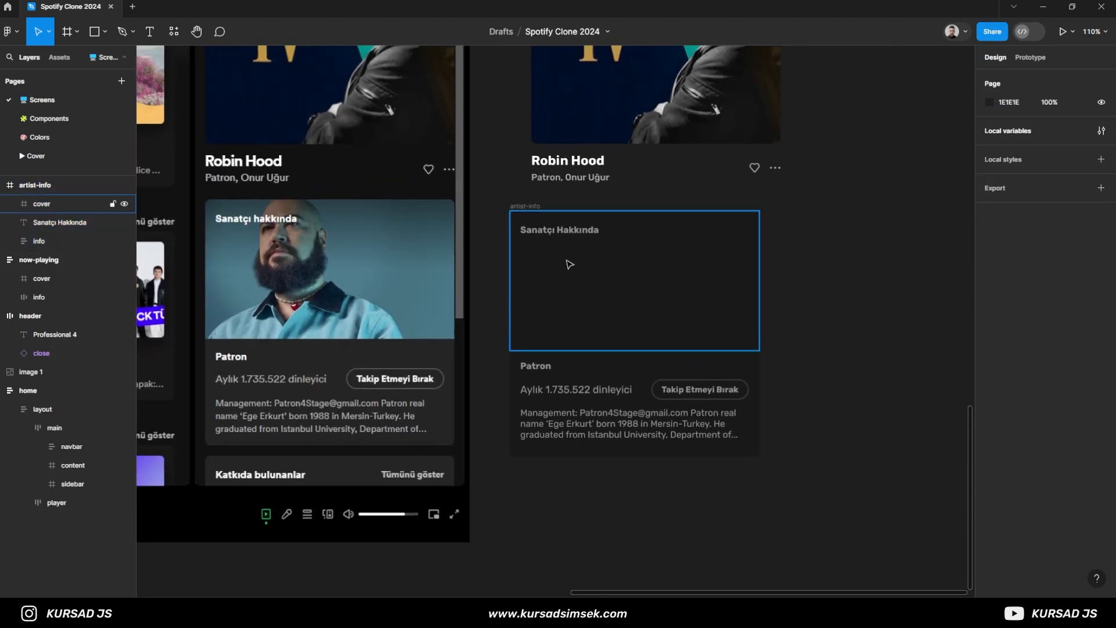
{"action": "left_click_drag", "start_coordinate": [530, 206], "coordinate": [556, 211]}
{"action": "left_click", "coordinate": [487, 230]}
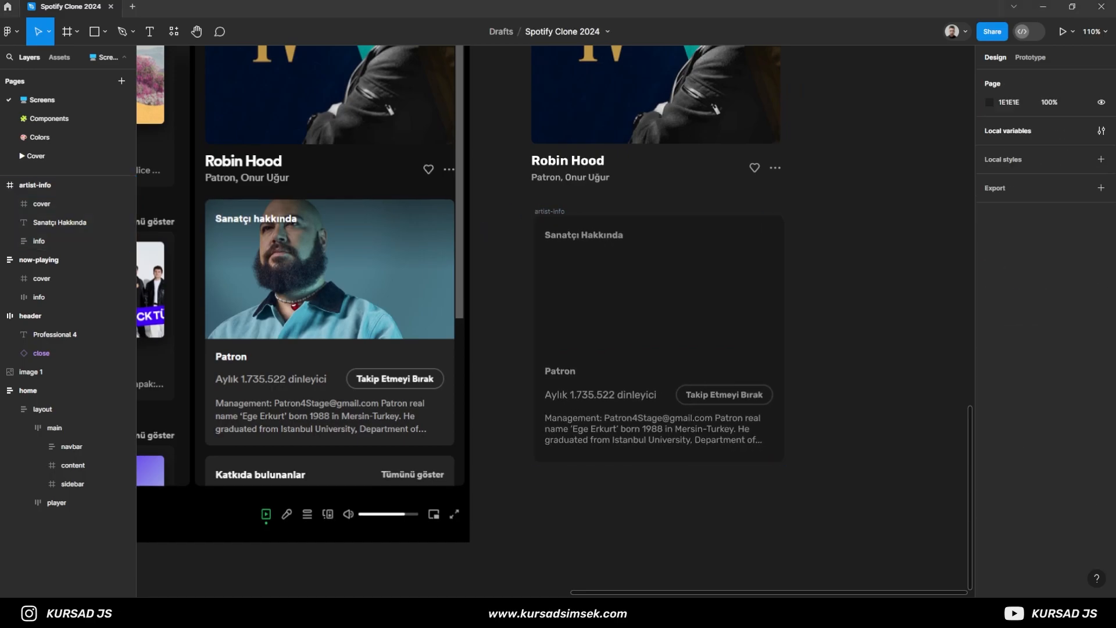
- Paste the artist photo and place it inside the cover frame
{"action": "key", "text": "ctrl+v"}
{"action": "left_click_drag", "start_coordinate": [77, 209], "coordinate": [76, 223]}
{"action": "left_click_drag", "start_coordinate": [626, 289], "coordinate": [709, 299]}
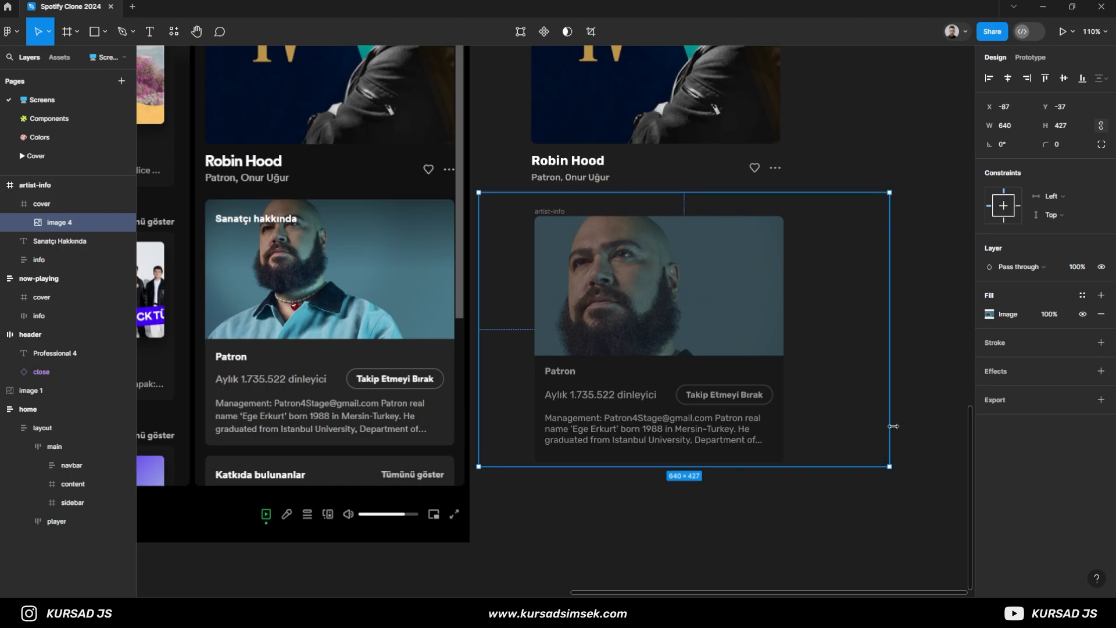
- Scale the artist photo to 388 × 258 and position it at X 0, Y 0 in the cover frame
{"action": "left_click_drag", "start_coordinate": [890, 465], "coordinate": [800, 402]}
{"action": "left_click_drag", "start_coordinate": [703, 324], "coordinate": [670, 289]}
{"action": "left_click_drag", "start_coordinate": [767, 371], "coordinate": [783, 381]}
{"action": "scroll", "coordinate": [824, 356], "scroll_direction": "up", "scroll_amount": 5}
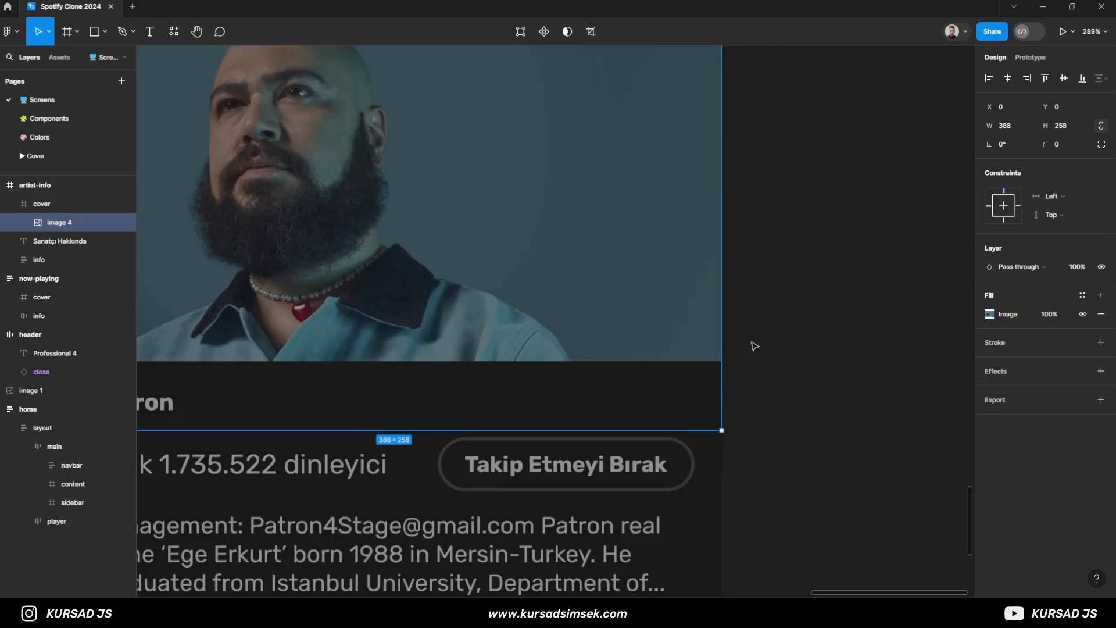
- Center the artist photo horizontally and vertically within the cover frame
{"action": "scroll", "coordinate": [755, 346], "scroll_direction": "down", "scroll_amount": 3}
{"action": "left_click", "coordinate": [1008, 78]}
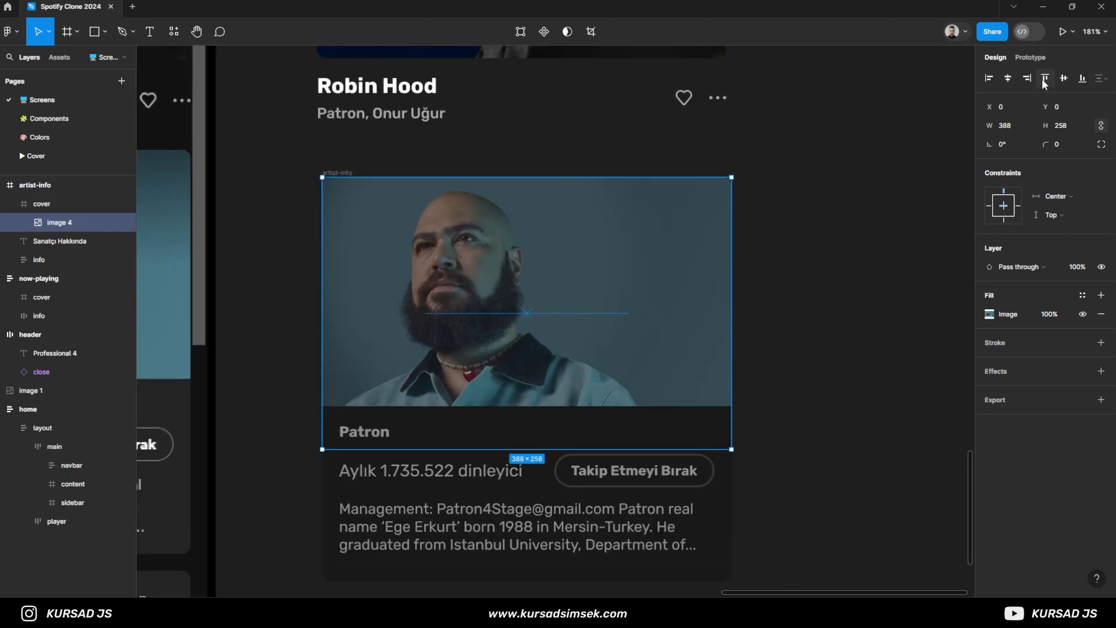
{"action": "left_click", "coordinate": [1064, 78]}
- Set the artist-info card's layer opacity to 100%
{"action": "scroll", "coordinate": [501, 274], "scroll_direction": "down", "scroll_amount": 3}
{"action": "key", "text": "Escape"}
{"action": "key", "text": "Escape"}
{"action": "left_click", "coordinate": [1077, 292]}
{"action": "type", "text": "100"}
{"action": "key", "text": "Return"}
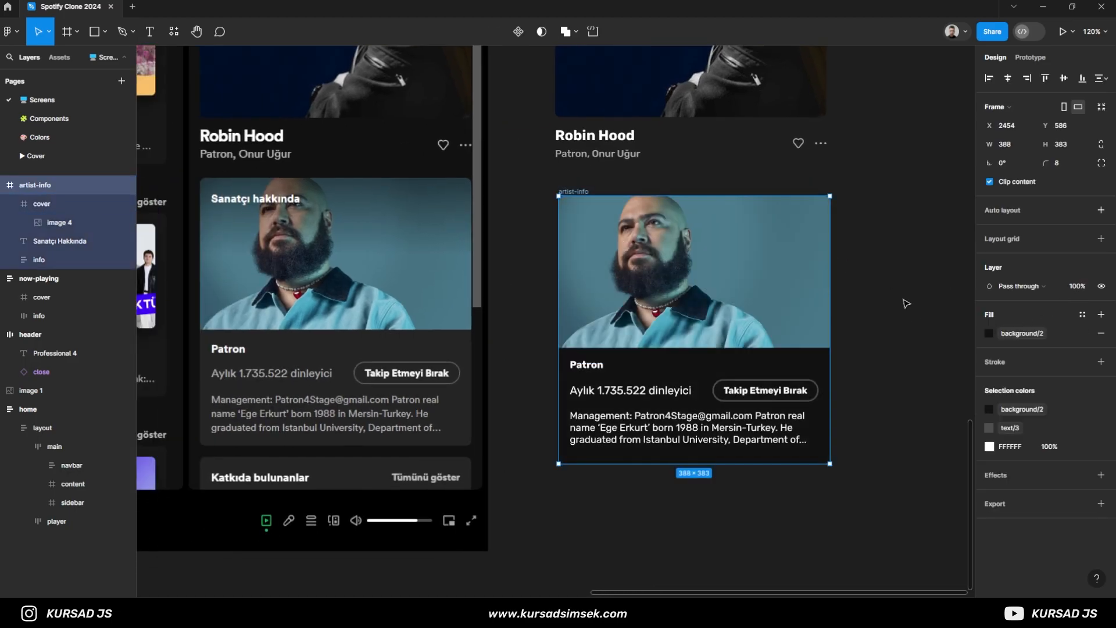
{"action": "left_click_drag", "start_coordinate": [660, 320], "coordinate": [763, 324]}
{"action": "left_click", "coordinate": [631, 306]}
{"action": "left_click_drag", "start_coordinate": [630, 305], "coordinate": [482, 317]}
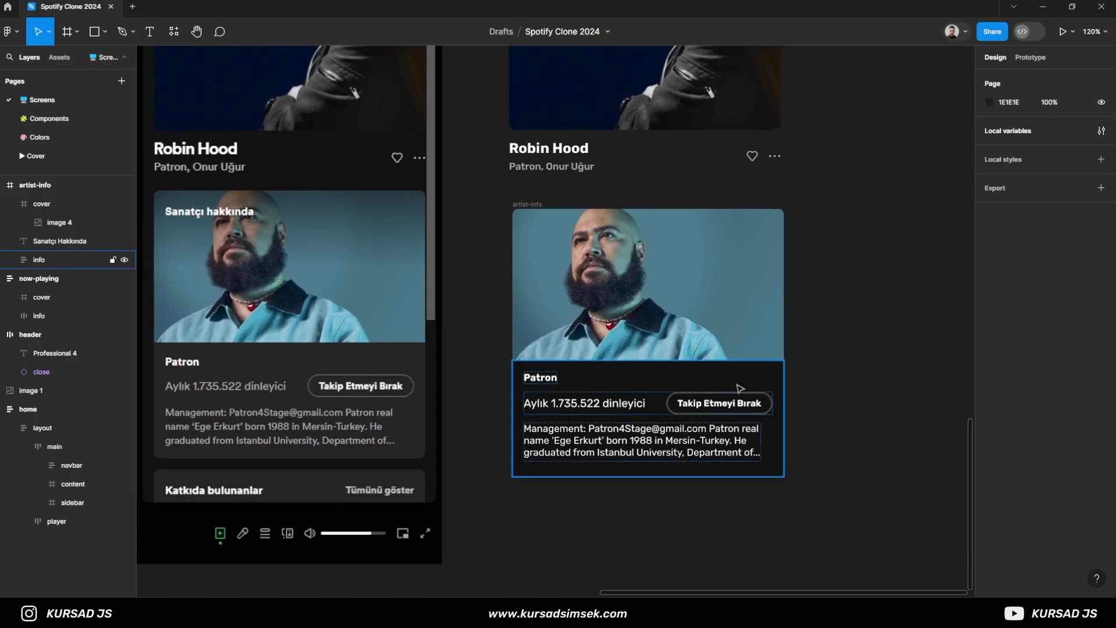
{"action": "left_click", "coordinate": [553, 388]}
{"action": "left_click", "coordinate": [476, 431]}
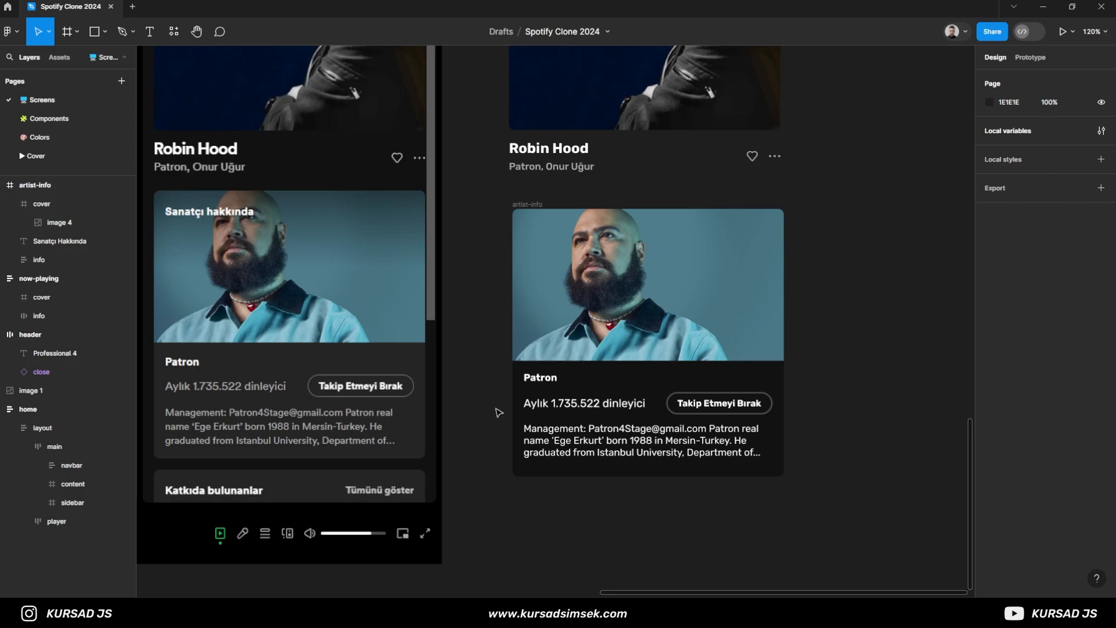
- Set the stroke width of the follow button in the artist-info card to 1
{"action": "scroll", "coordinate": [762, 409], "scroll_direction": "up", "scroll_amount": 5}
{"action": "left_click", "coordinate": [782, 377]}
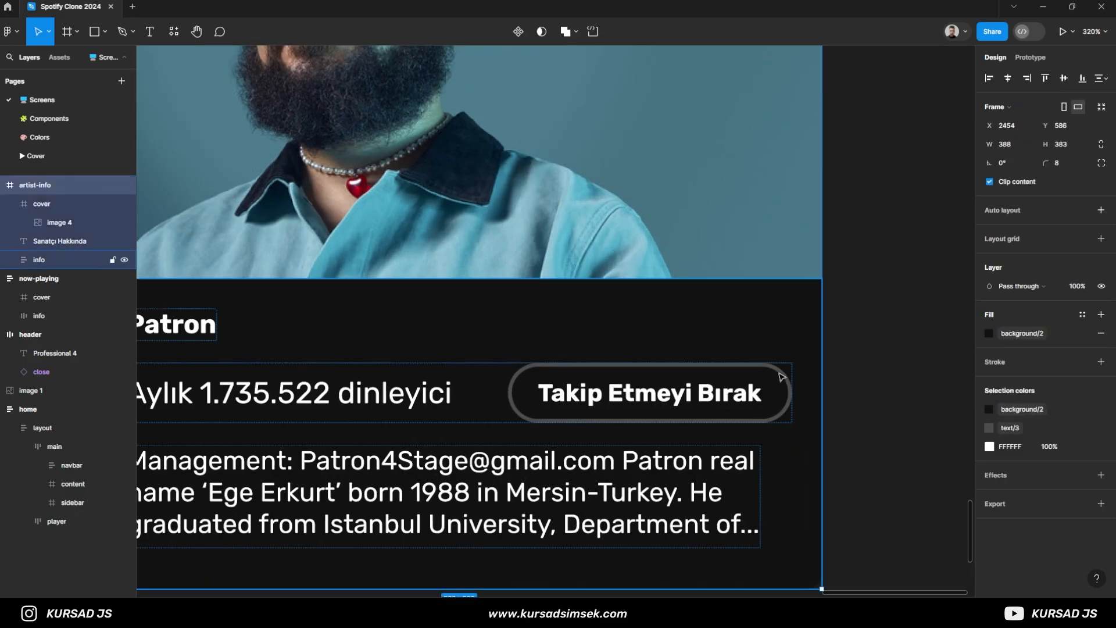
{"action": "double_click", "coordinate": [782, 376]}
{"action": "left_click", "coordinate": [10, 260]}
{"action": "left_click", "coordinate": [61, 297]}
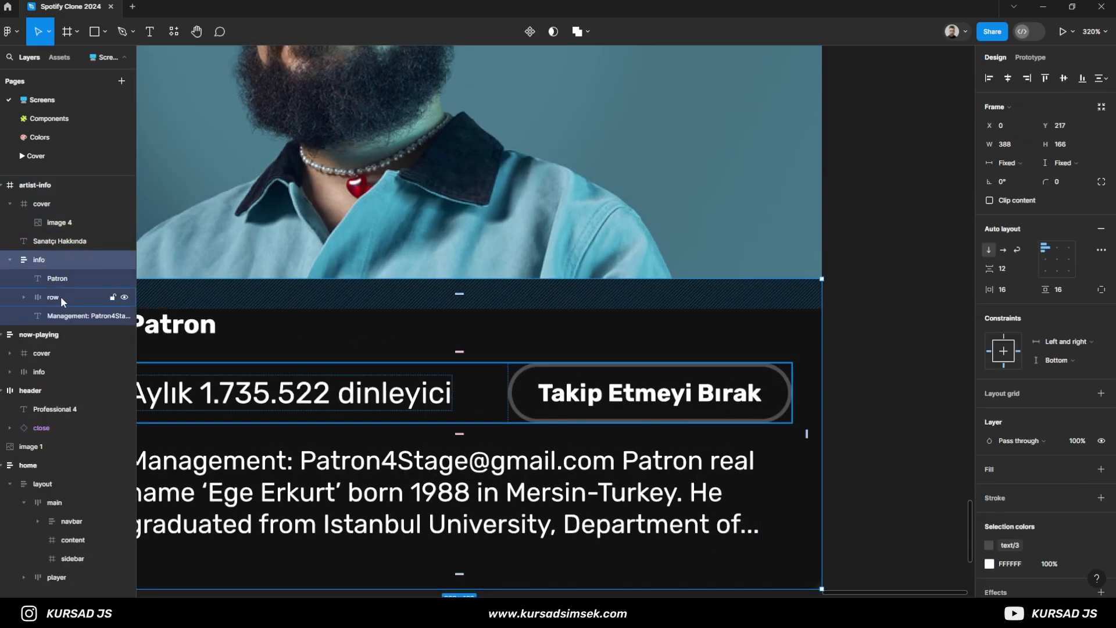
{"action": "left_click", "coordinate": [23, 297]}
{"action": "left_click", "coordinate": [81, 334]}
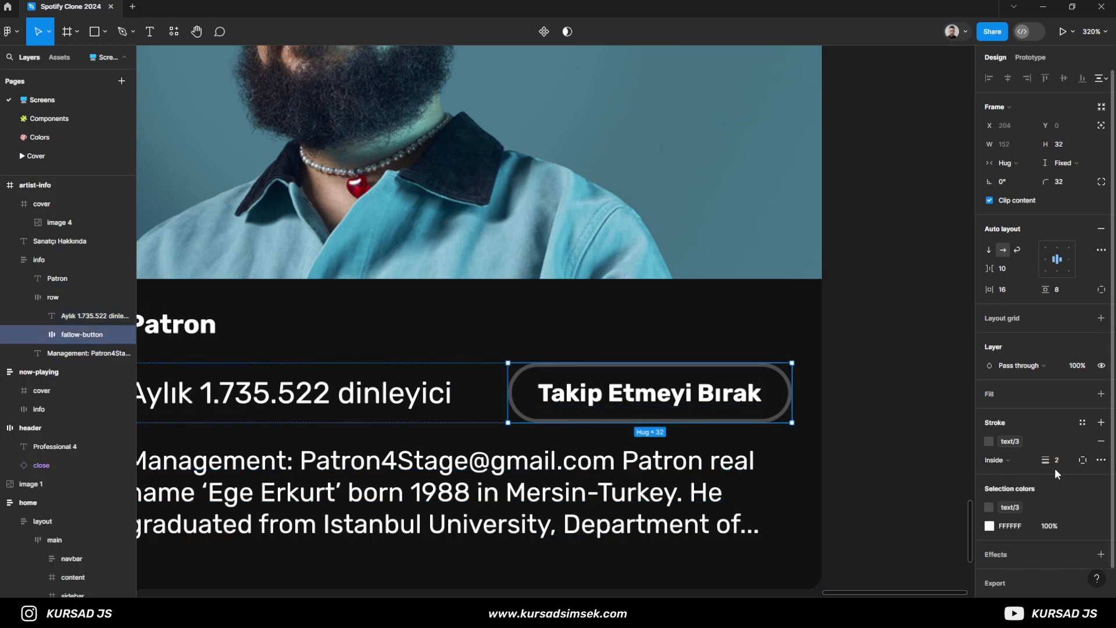
{"action": "key", "text": "Return"}
{"action": "left_click", "coordinate": [894, 449]}
{"action": "scroll", "coordinate": [541, 412], "scroll_direction": "down", "scroll_amount": 6}
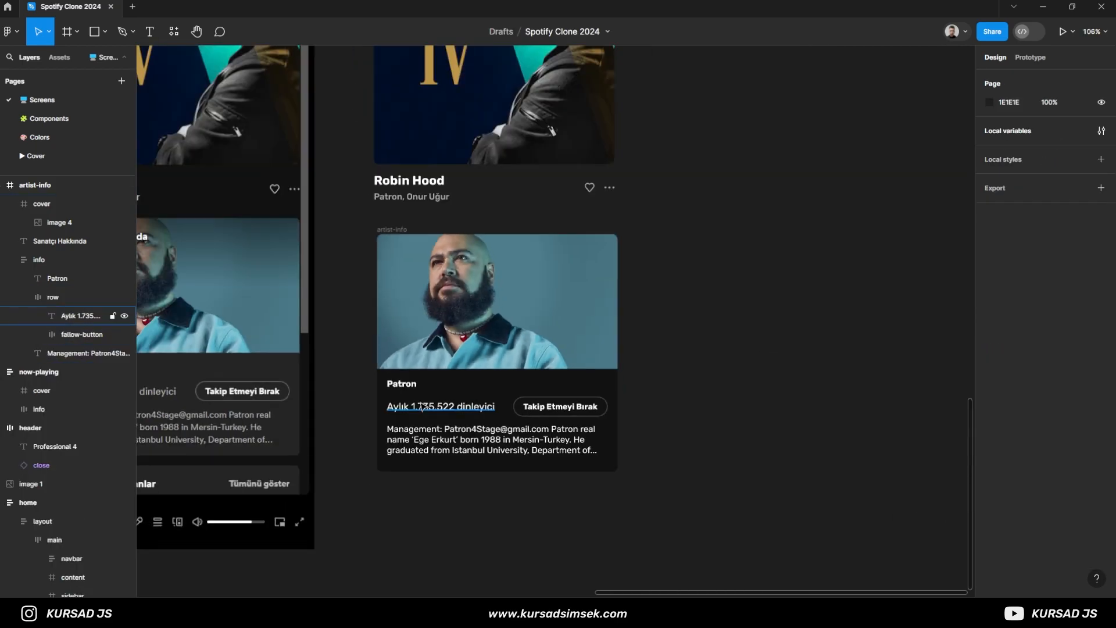
- Move the "Sanatçı Hakkında" heading into the cover frame, above the artist photo in the layer order
{"action": "scroll", "coordinate": [349, 378], "scroll_direction": "left", "scroll_amount": 2}
{"action": "left_click", "coordinate": [11, 260]}
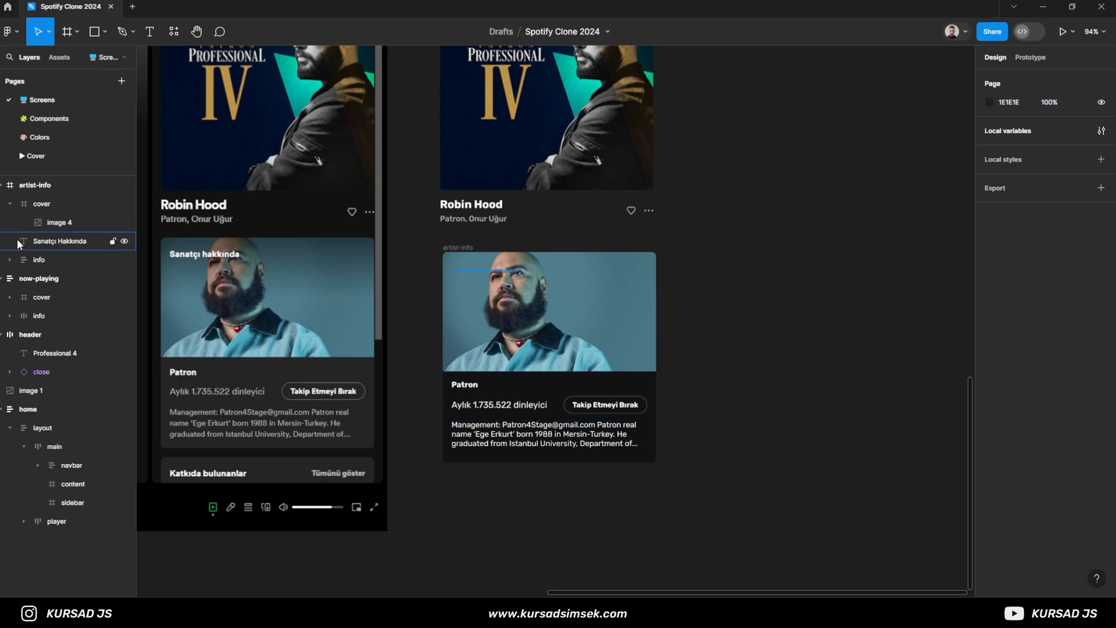
{"action": "mouse_move", "coordinate": [58, 224]}
{"action": "left_mouse_down"}
{"action": "mouse_move", "coordinate": [60, 246]}
{"action": "mouse_move", "coordinate": [38, 232]}
{"action": "mouse_move", "coordinate": [49, 221]}
{"action": "left_mouse_up"}
{"action": "left_click", "coordinate": [34, 205]}
{"action": "left_click", "coordinate": [40, 236]}
{"action": "left_click", "coordinate": [715, 300]}
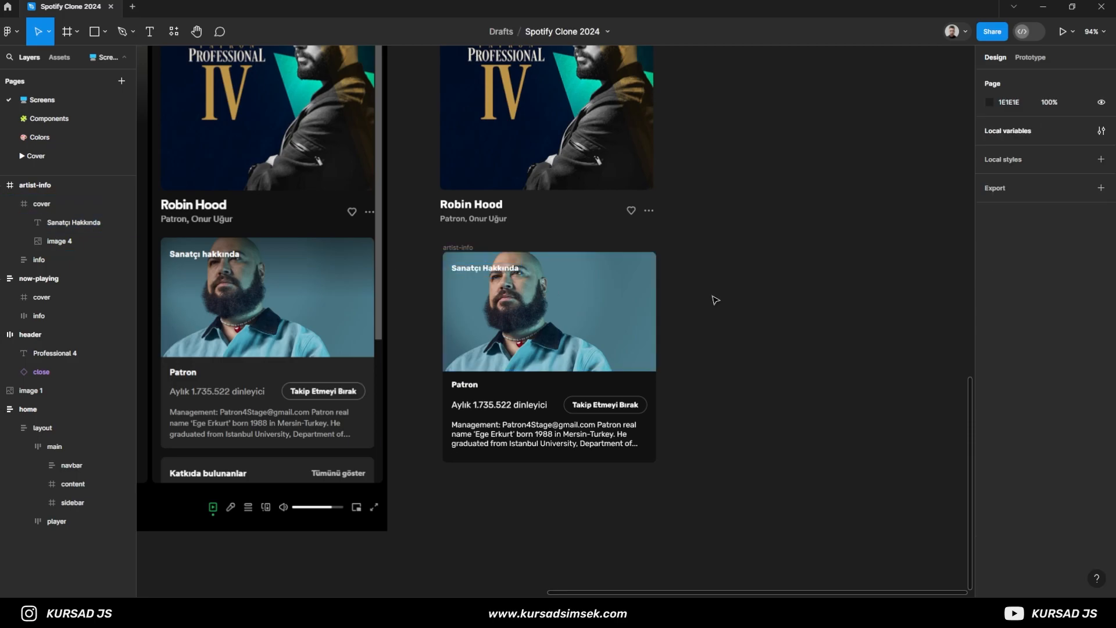
- Cover the artist photo with a 388 × 217 rectangle and place it between the heading and the photo in the layer order
{"action": "scroll", "coordinate": [455, 338], "scroll_direction": "up", "scroll_amount": 3}
{"action": "key", "text": "r"}
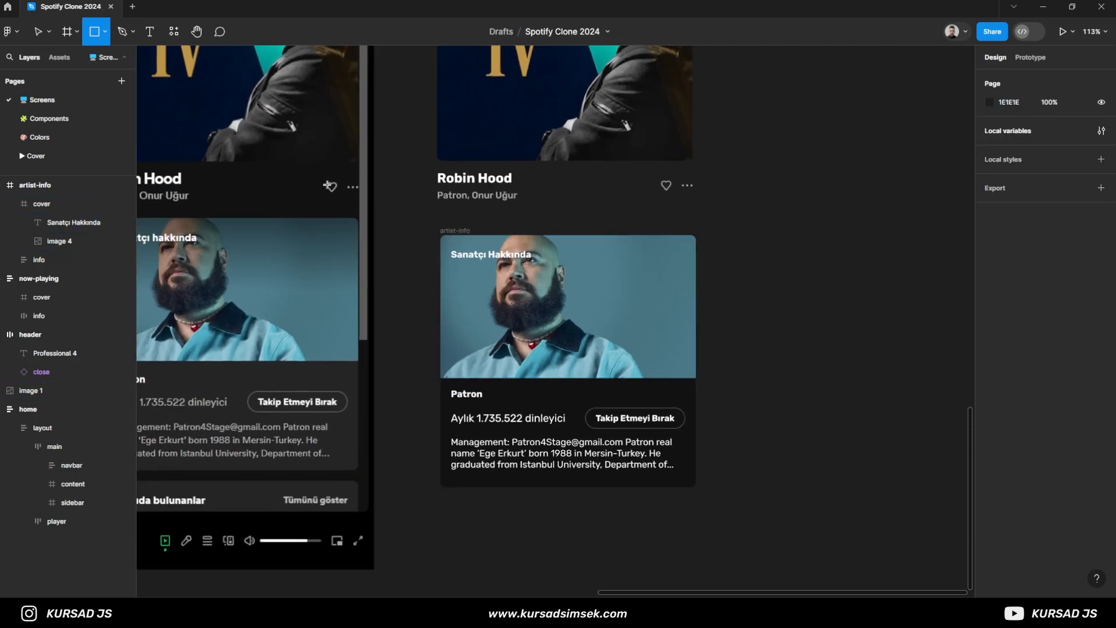
{"action": "mouse_move", "coordinate": [451, 245]}
{"action": "left_mouse_down"}
{"action": "mouse_move", "coordinate": [608, 303]}
{"action": "mouse_move", "coordinate": [695, 268]}
{"action": "left_mouse_up"}
{"action": "left_click_drag", "start_coordinate": [646, 303], "coordinate": [646, 378]}
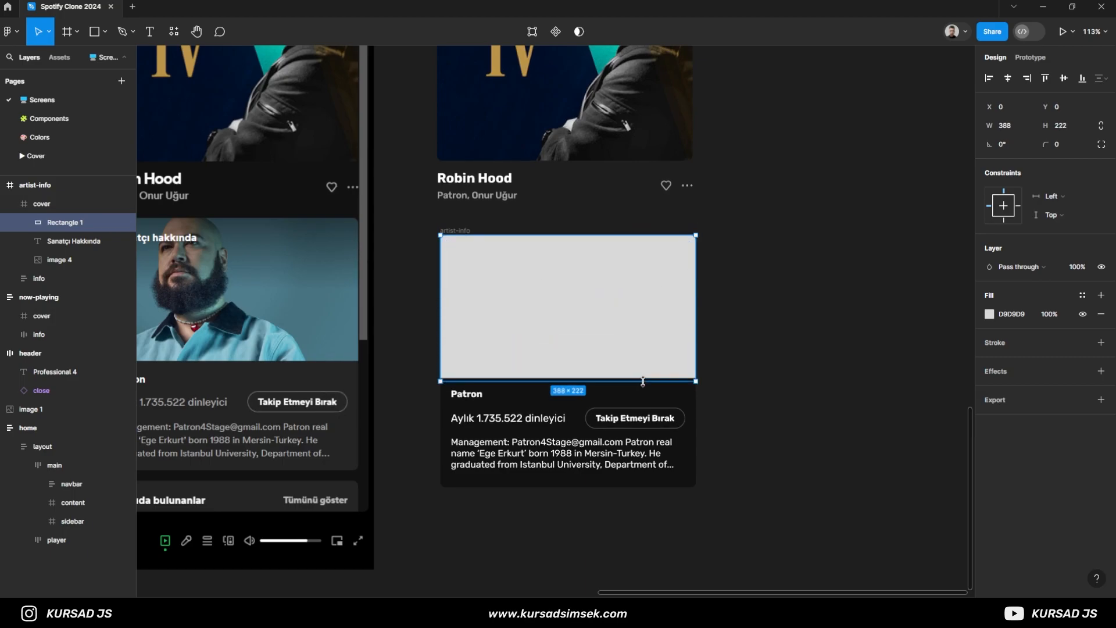
{"action": "left_click_drag", "start_coordinate": [53, 221], "coordinate": [52, 246]}
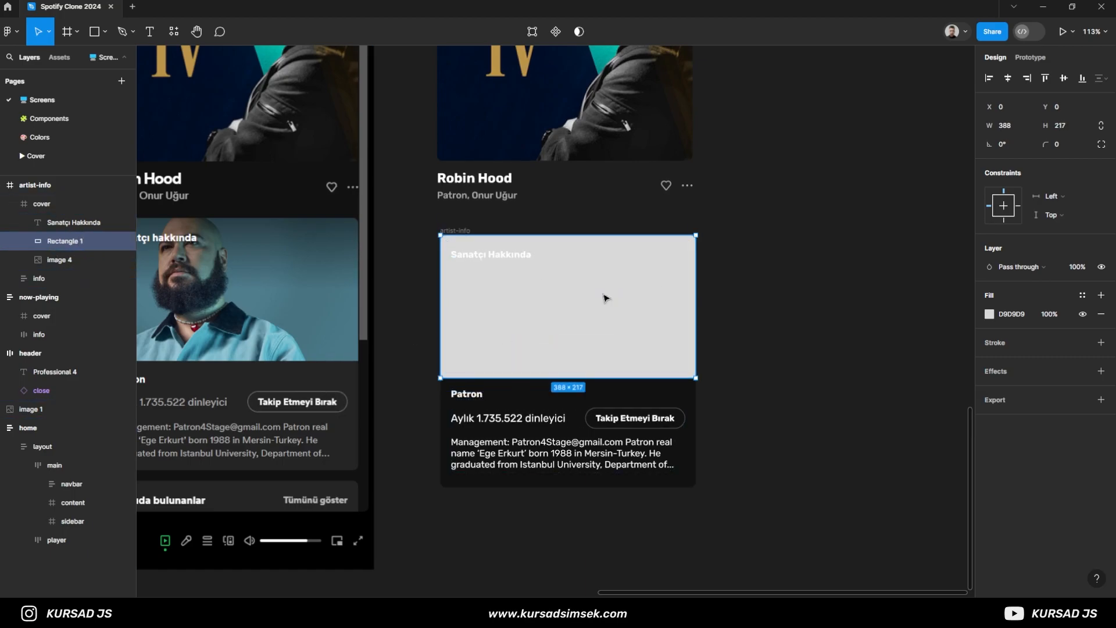
- Fill the overlay rectangle with a linear gradient from black (000000) at its upper edge to transparent at its lower edge
{"action": "left_click", "coordinate": [989, 314]}
{"action": "left_click_drag", "start_coordinate": [858, 325], "coordinate": [789, 476]}
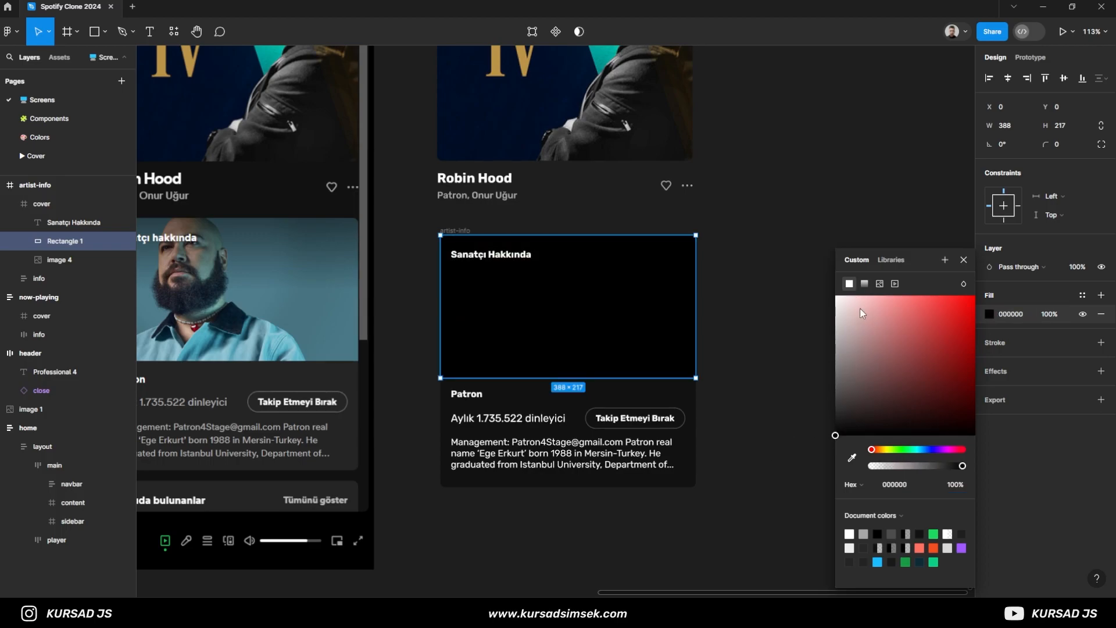
{"action": "left_click", "coordinate": [865, 283]}
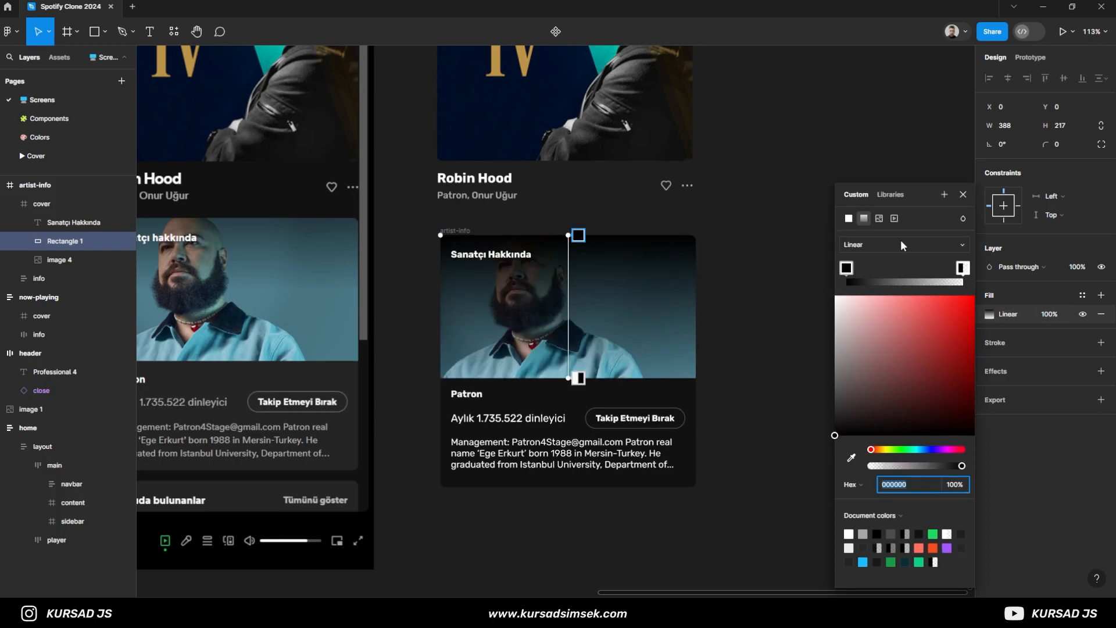
{"action": "left_click", "coordinate": [963, 195]}
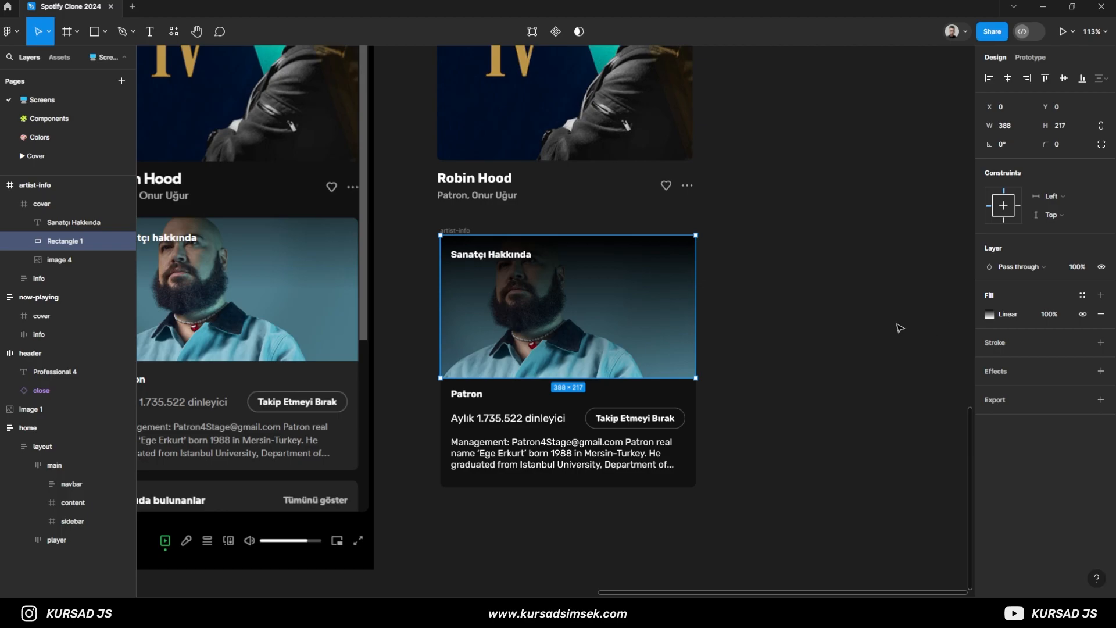
- Set the opacity of the overlay rectangle's gradient fill to 50%
{"action": "scroll", "coordinate": [861, 326], "scroll_direction": "down", "scroll_amount": 2}
{"action": "left_click", "coordinate": [1045, 318]}
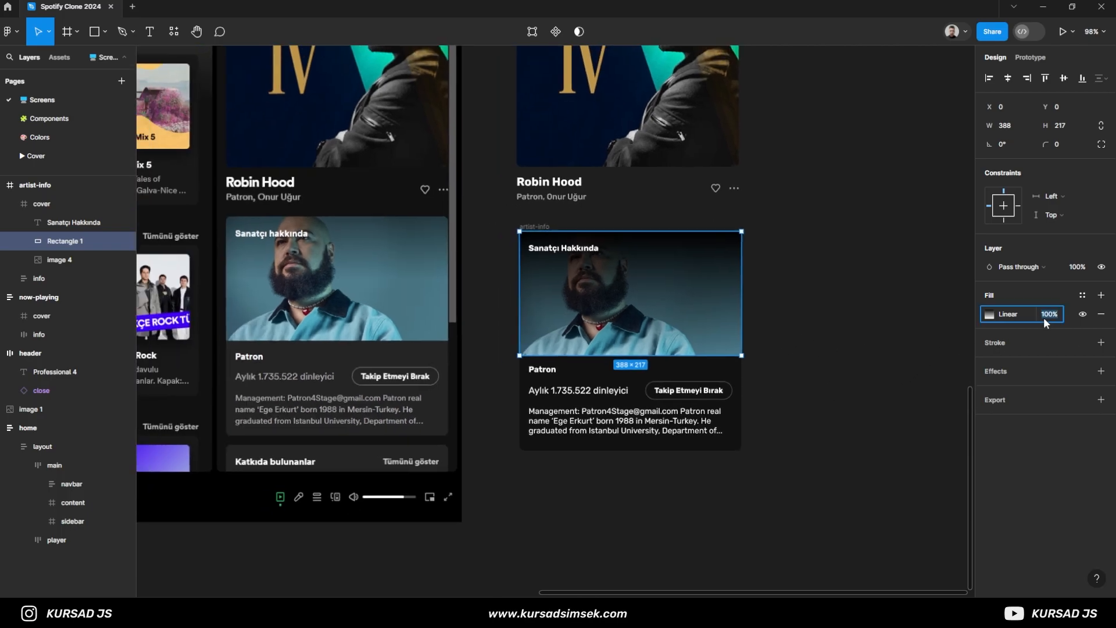
{"action": "type", "text": "50"}
{"action": "key", "text": "Return"}
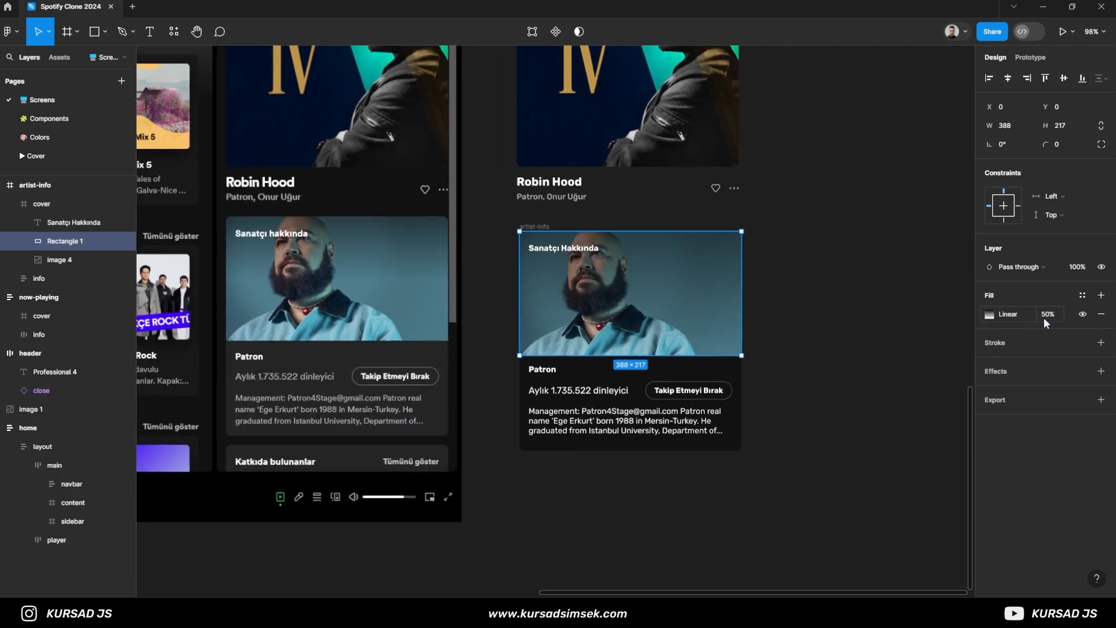
{"action": "left_click", "coordinate": [828, 356]}
- Set the line height of the biography text in the artist-info card to 150%
{"action": "scroll", "coordinate": [598, 225], "scroll_direction": "up", "scroll_amount": 3}
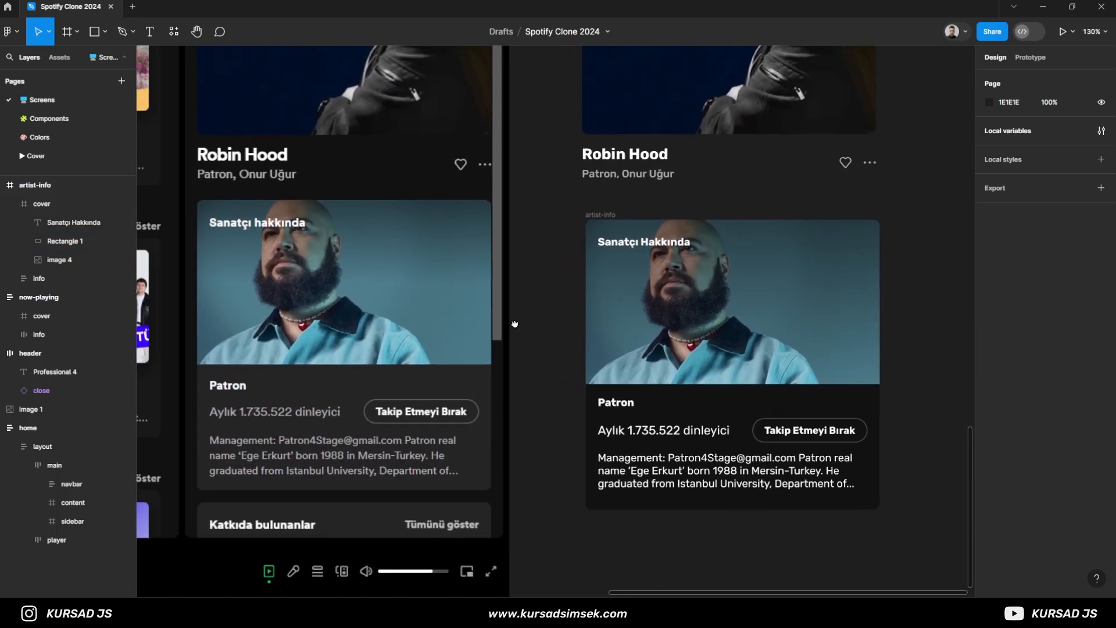
{"action": "left_click", "coordinate": [597, 225]}
{"action": "left_click", "coordinate": [560, 254]}
{"action": "scroll", "coordinate": [553, 281], "scroll_direction": "up", "scroll_amount": 1}
{"action": "left_click", "coordinate": [667, 478]}
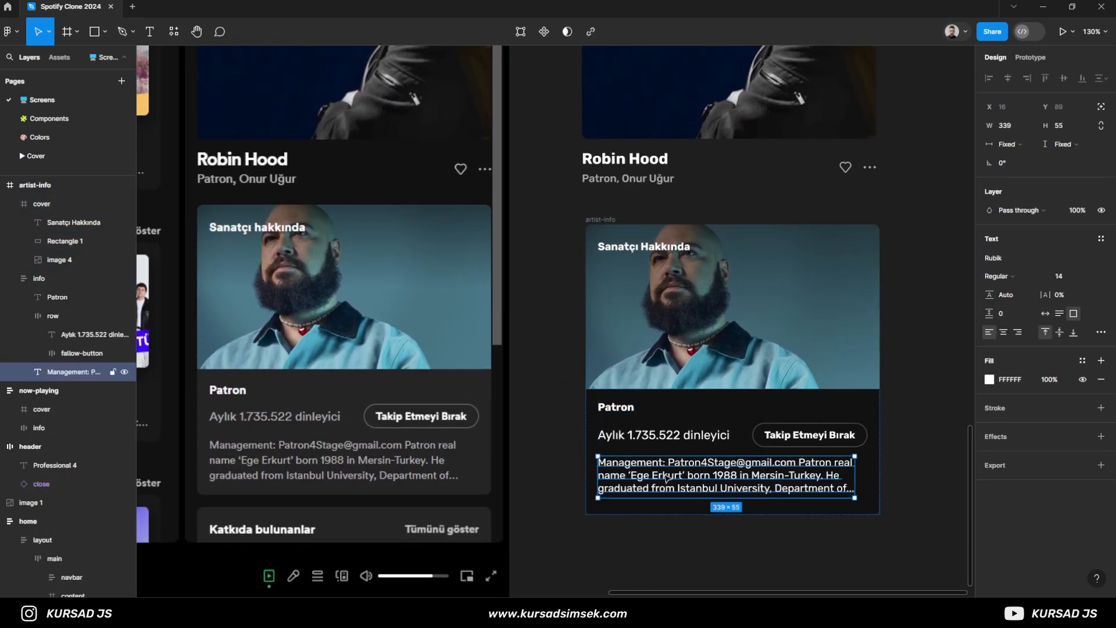
{"action": "left_click", "coordinate": [1020, 298]}
{"action": "type", "text": "1.5"}
{"action": "key", "text": "Return"}
{"action": "key", "text": "ctrl+z"}
{"action": "key", "text": "Return"}
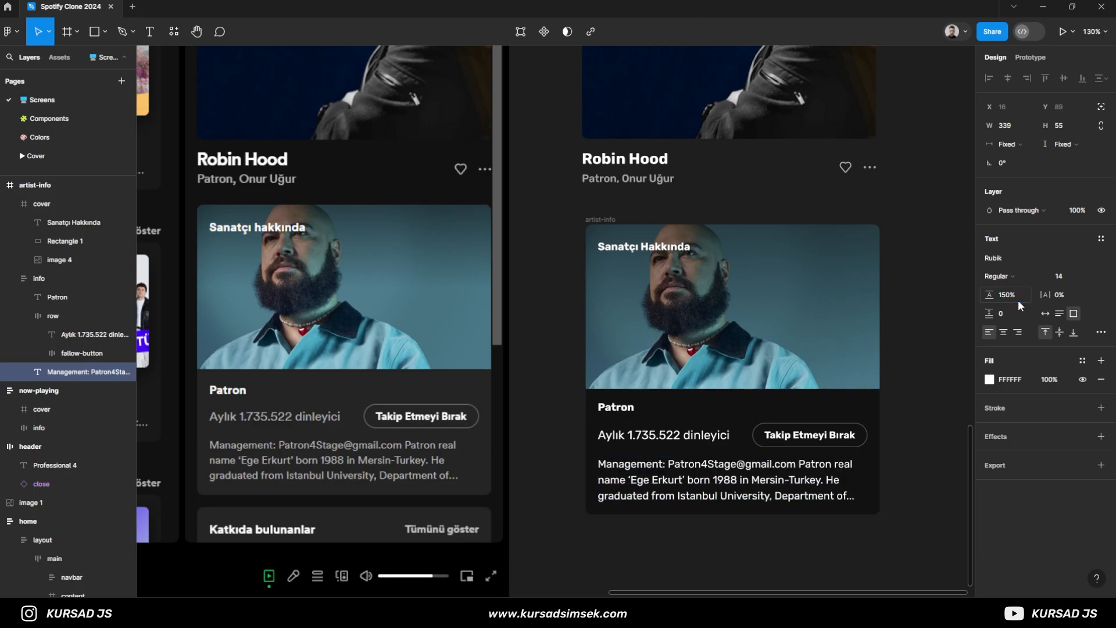
{"action": "left_click", "coordinate": [908, 460]}
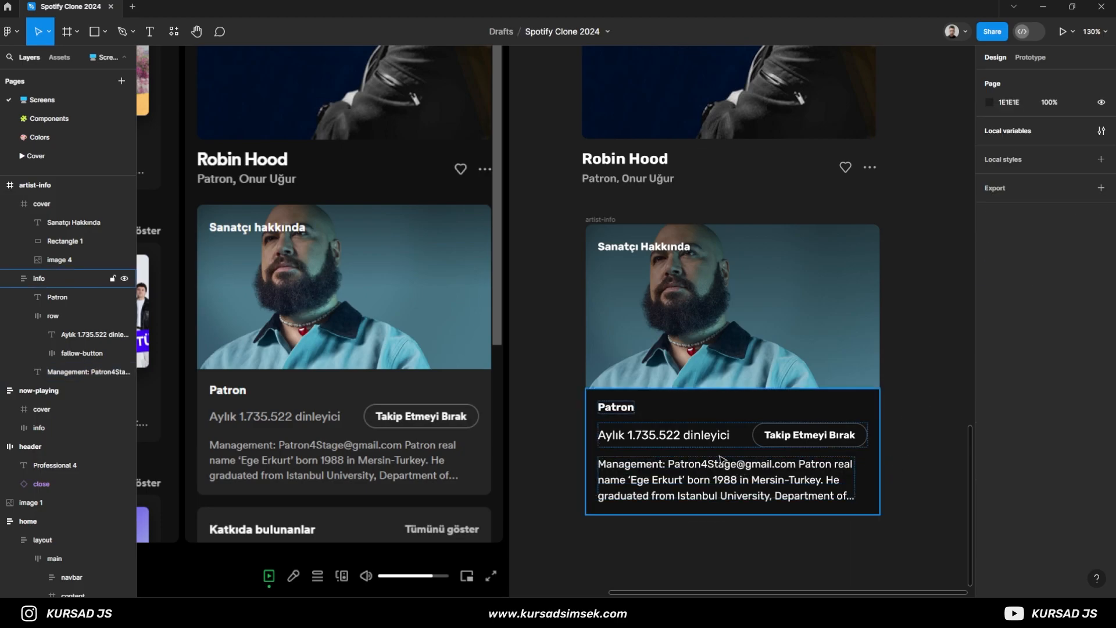
- Compare the rebuilt artist-info card and now-playing block with the reference sidebar
{"action": "left_click", "coordinate": [634, 416]}
{"action": "left_click", "coordinate": [553, 369]}
{"action": "scroll", "coordinate": [549, 349], "scroll_direction": "down", "scroll_amount": 3}
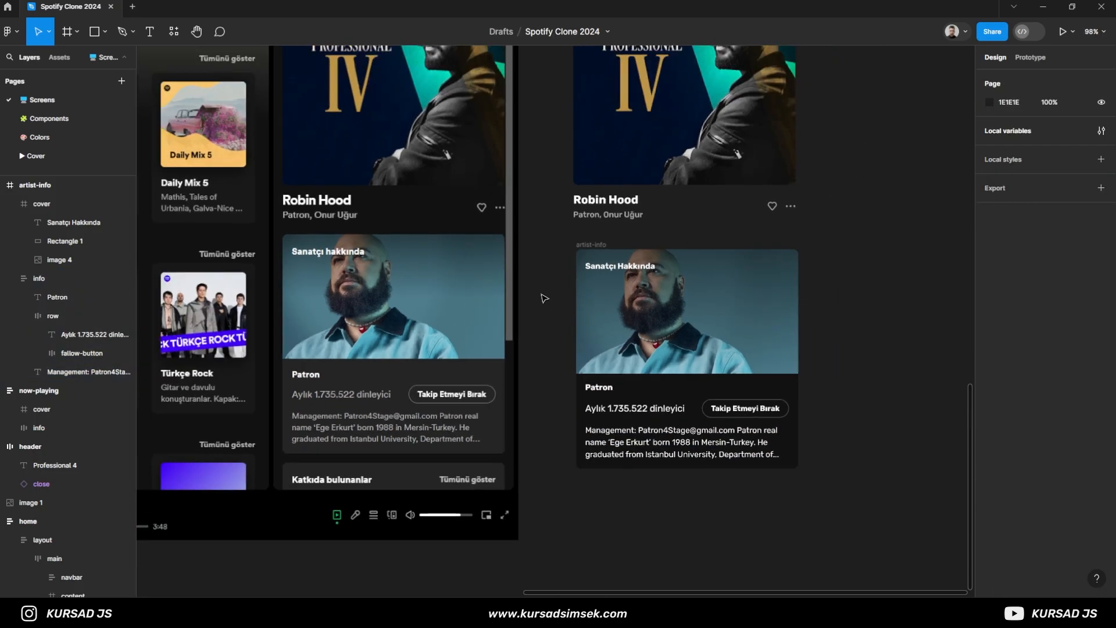
{"action": "scroll", "coordinate": [549, 306], "scroll_direction": "up", "scroll_amount": 3}
{"action": "left_click_drag", "start_coordinate": [549, 306], "coordinate": [546, 364]}
{"action": "left_click", "coordinate": [594, 122]}
{"action": "scroll", "coordinate": [573, 432], "scroll_direction": "down", "scroll_amount": 3}
{"action": "left_click_drag", "start_coordinate": [562, 431], "coordinate": [563, 352]}
{"action": "left_click", "coordinate": [591, 336]}
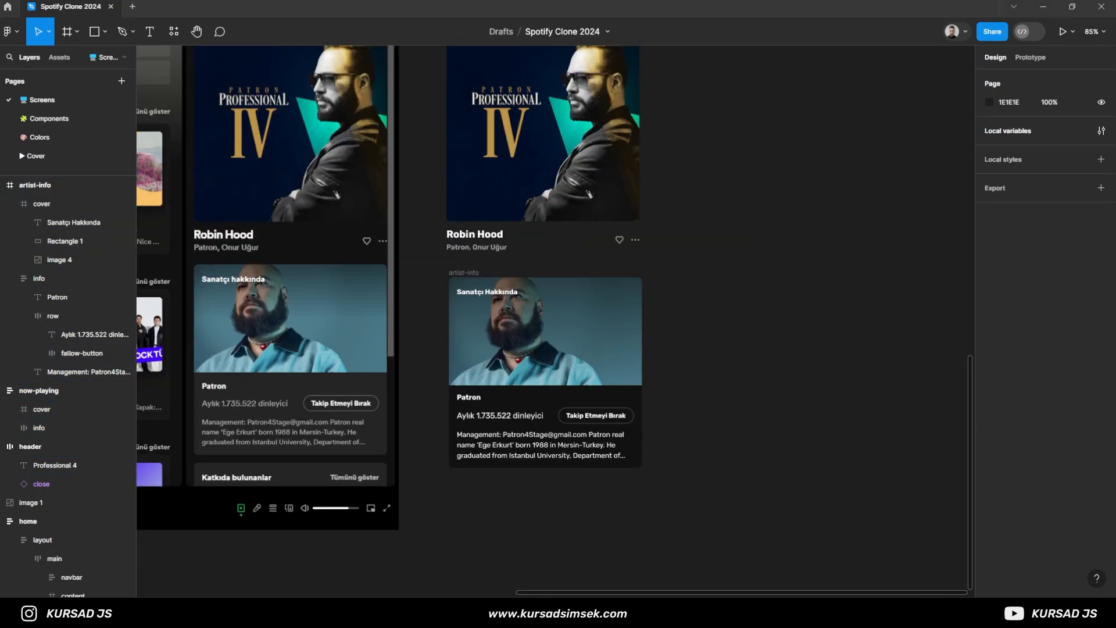
- Paste the second sidebar reference screenshot and place it beside the rebuilt now-playing block
{"action": "left_click_drag", "start_coordinate": [777, 351], "coordinate": [621, 448]}
{"action": "key", "text": "ctrl+v"}
{"action": "left_click_drag", "start_coordinate": [494, 365], "coordinate": [603, 342]}
{"action": "scroll", "coordinate": [602, 344], "scroll_direction": "up", "scroll_amount": 3}
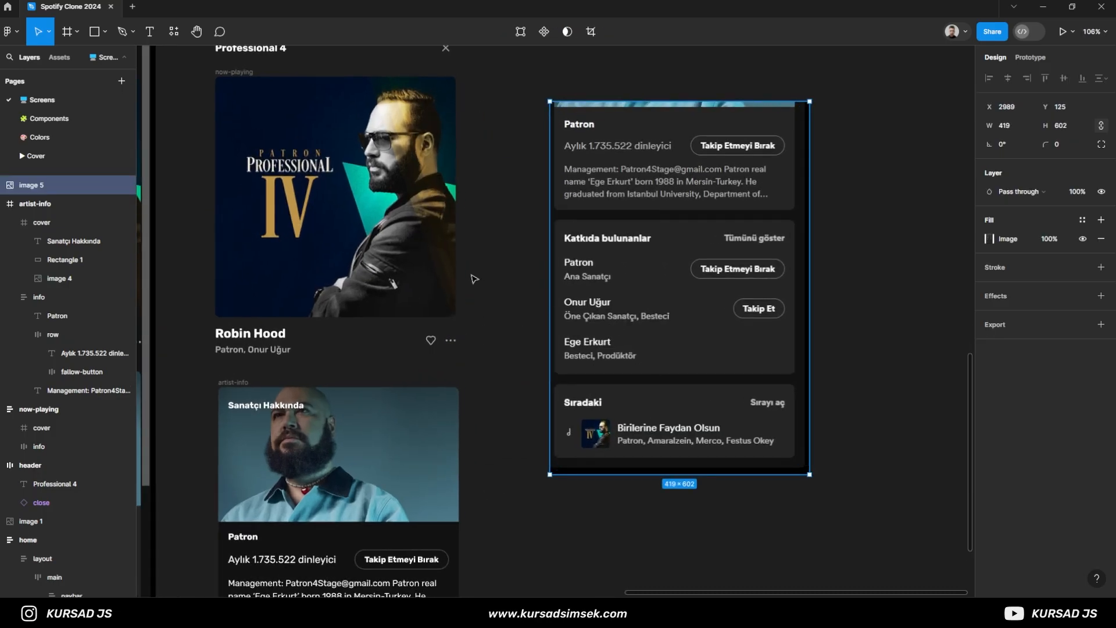
- Take the follow button out of the artist-info card and place it on the empty canvas below the second reference screenshot
{"action": "scroll", "coordinate": [494, 366], "scroll_direction": "down", "scroll_amount": 2}
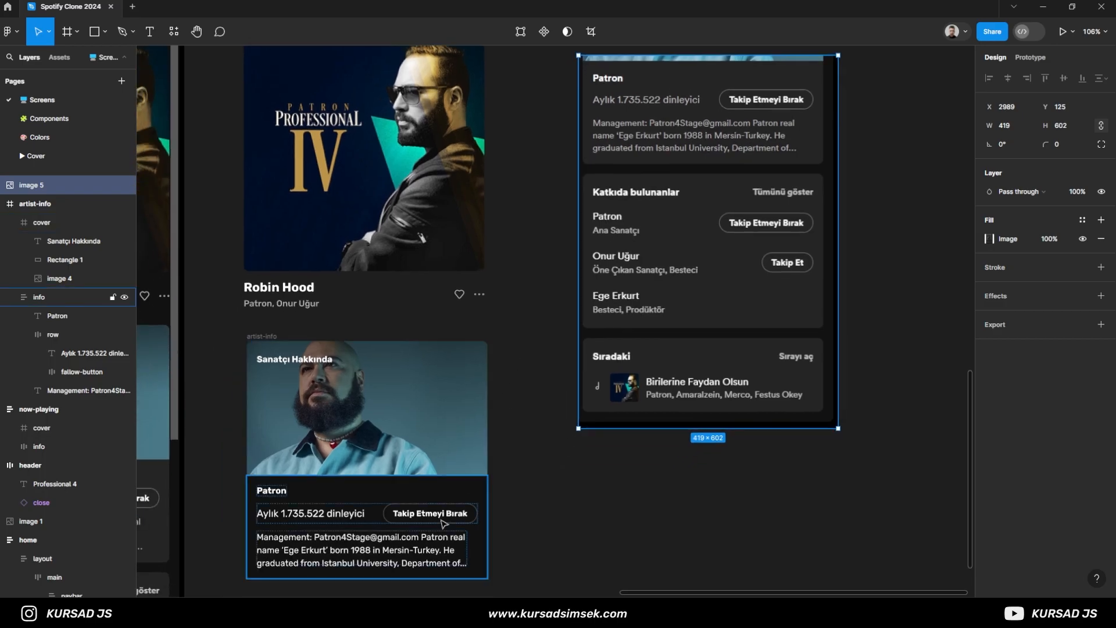
{"action": "left_click", "coordinate": [389, 517]}
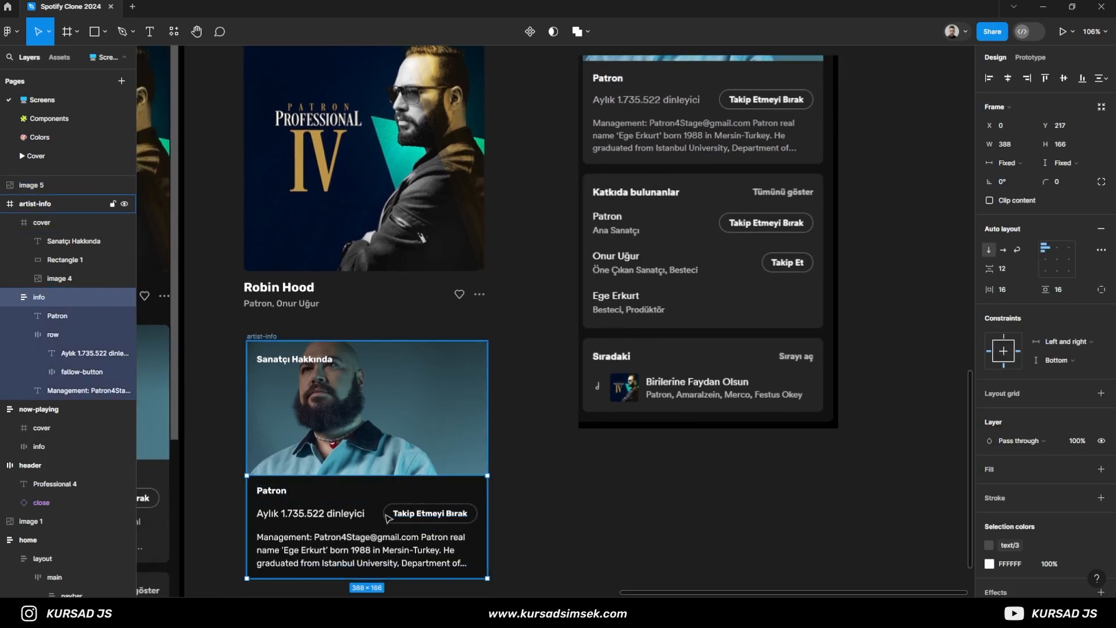
{"action": "left_click", "coordinate": [44, 278]}
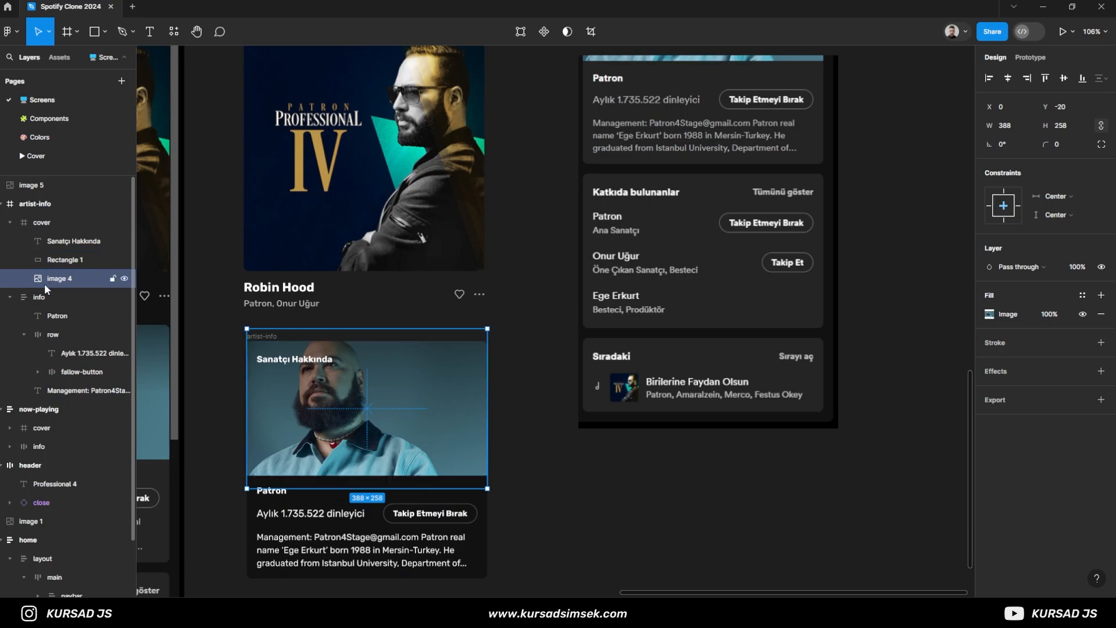
{"action": "left_click", "coordinate": [62, 372]}
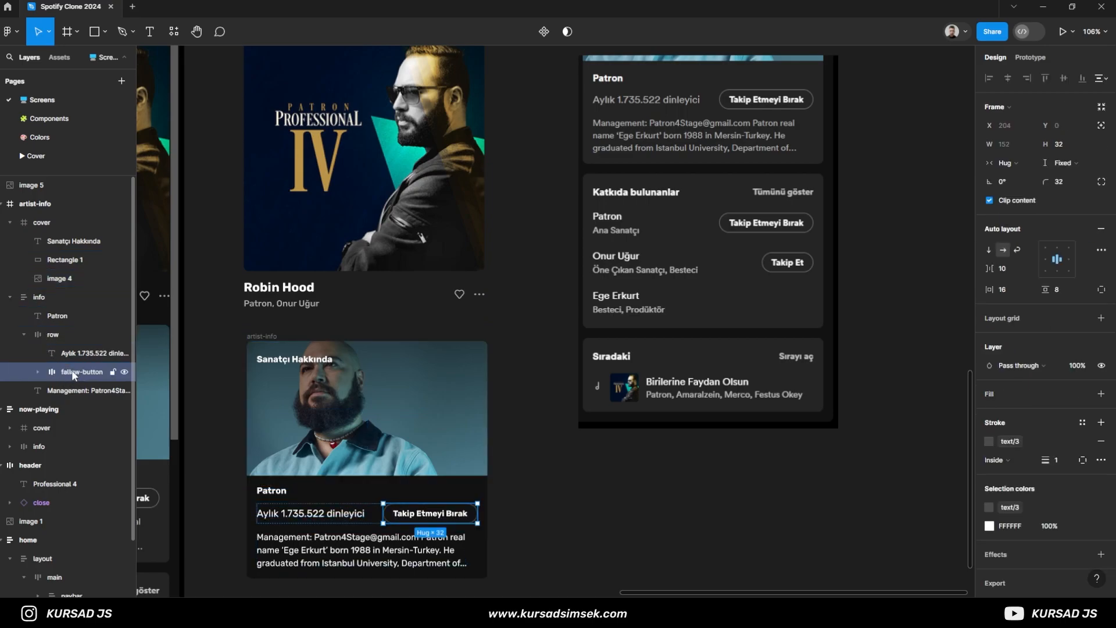
{"action": "left_click_drag", "start_coordinate": [72, 370], "coordinate": [64, 217]}
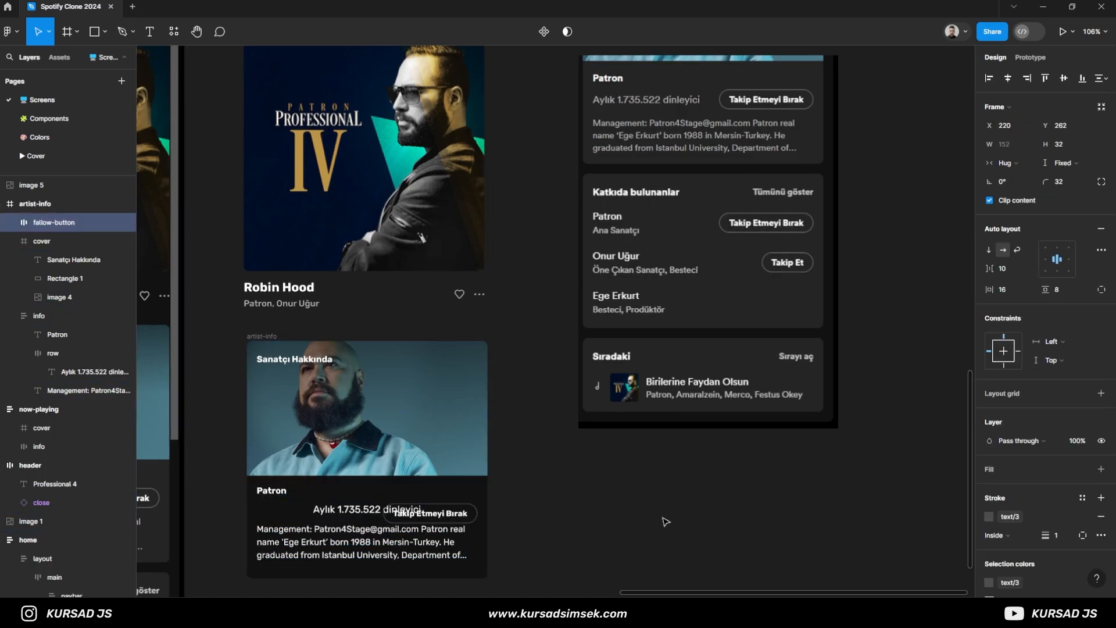
{"action": "left_click_drag", "start_coordinate": [455, 513], "coordinate": [645, 513]}
{"action": "scroll", "coordinate": [640, 512], "scroll_direction": "up", "scroll_amount": 3}
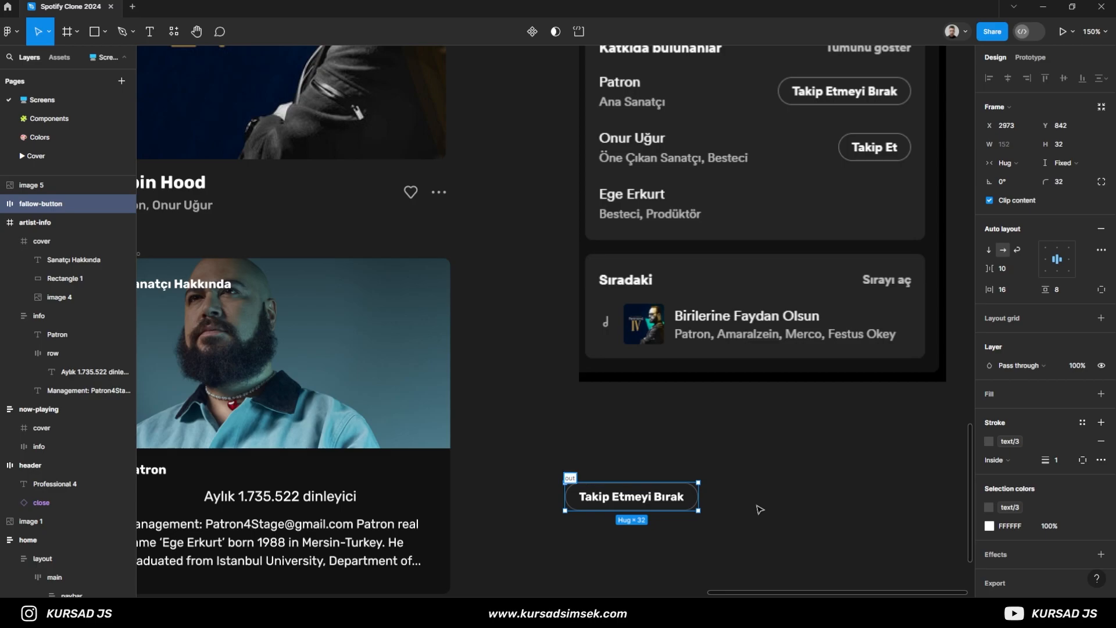
- Rename the detached follow button as outline-button and turn it into a component
{"action": "type", "text": "outline-button"}
{"action": "key", "text": "Return"}
{"action": "left_click", "coordinate": [532, 32]}
{"action": "scroll", "coordinate": [625, 436], "scroll_direction": "down", "scroll_amount": 2}
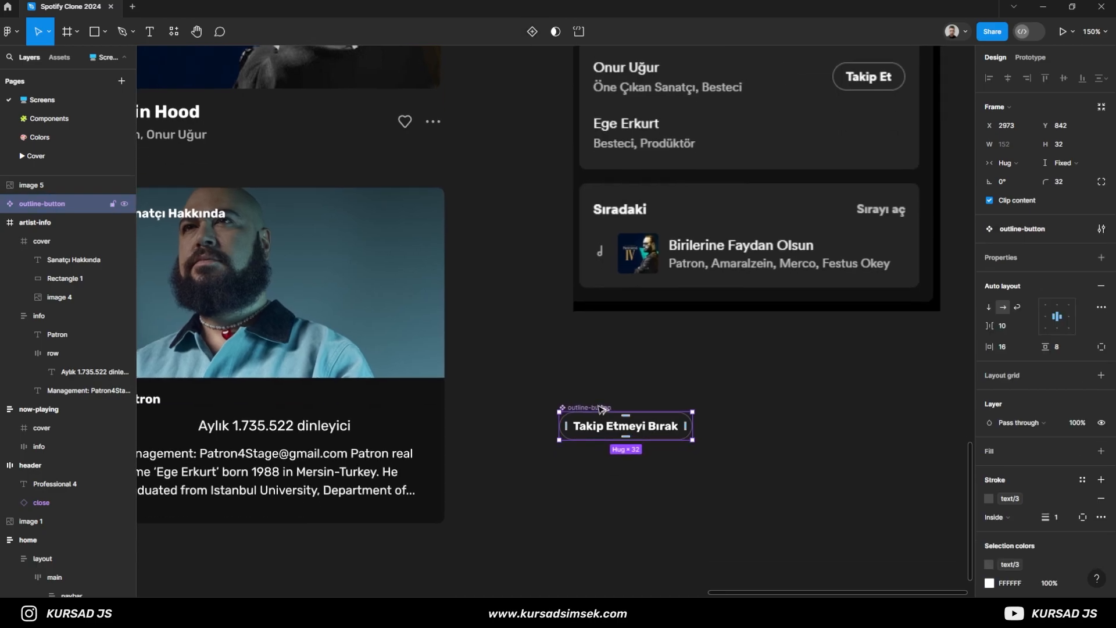
- Insert an instance of the outline-button component into the artist-info card's row, beside the monthly listener text
{"action": "left_click_drag", "start_coordinate": [602, 409], "coordinate": [606, 466], "text": "alt"}
{"action": "key", "text": "ctrl+x"}
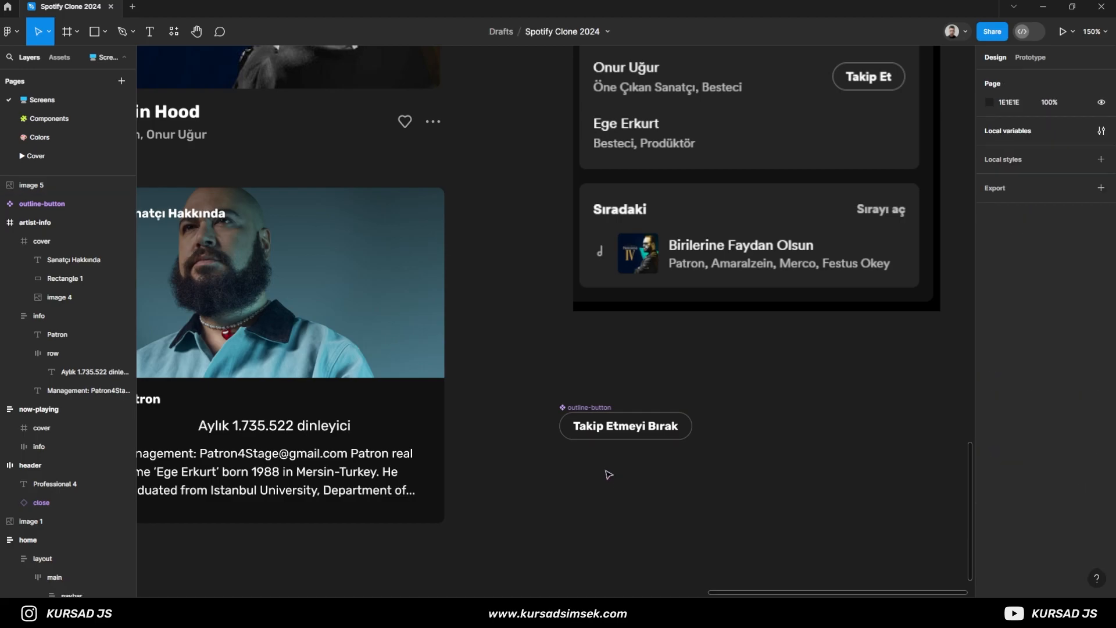
{"action": "left_click", "coordinate": [62, 356]}
{"action": "key", "text": "ctrl+v"}
{"action": "scroll", "coordinate": [368, 445], "scroll_direction": "down", "scroll_amount": 1}
{"action": "left_click", "coordinate": [492, 414]}
{"action": "scroll", "coordinate": [494, 412], "scroll_direction": "down", "scroll_amount": 1}
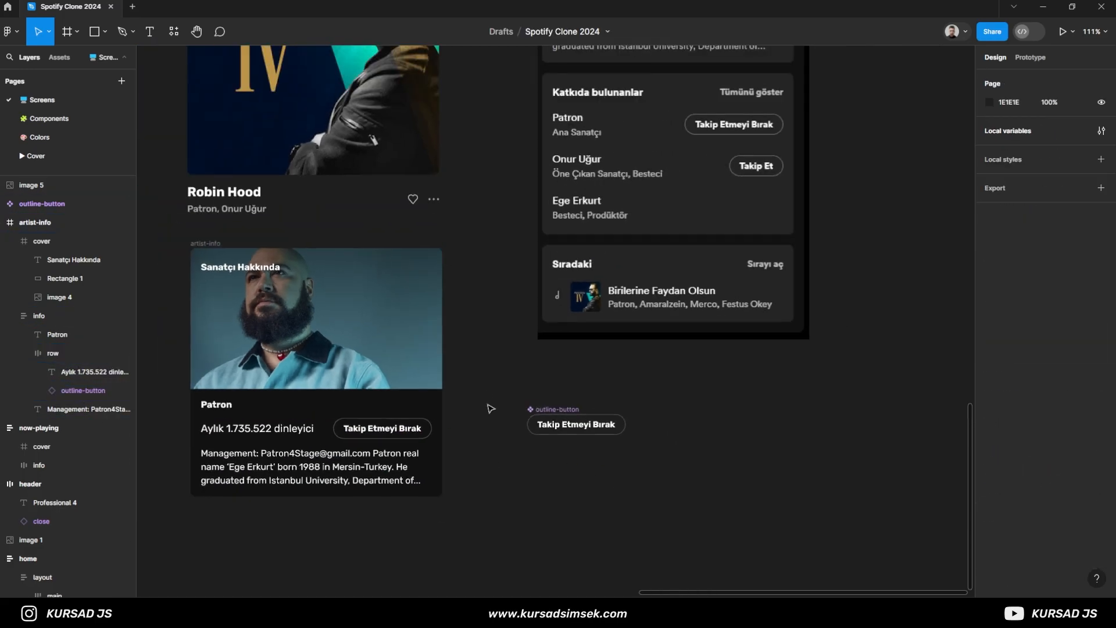
- Move the outline-button main component above the second reference screenshot, to about X 2936, Y 13
{"action": "left_click_drag", "start_coordinate": [492, 414], "coordinate": [512, 433]}
{"action": "scroll", "coordinate": [562, 432], "scroll_direction": "down", "scroll_amount": 3}
{"action": "left_click", "coordinate": [588, 450]}
{"action": "left_click_drag", "start_coordinate": [589, 451], "coordinate": [575, 151]}
{"action": "scroll", "coordinate": [554, 267], "scroll_direction": "up", "scroll_amount": 2}
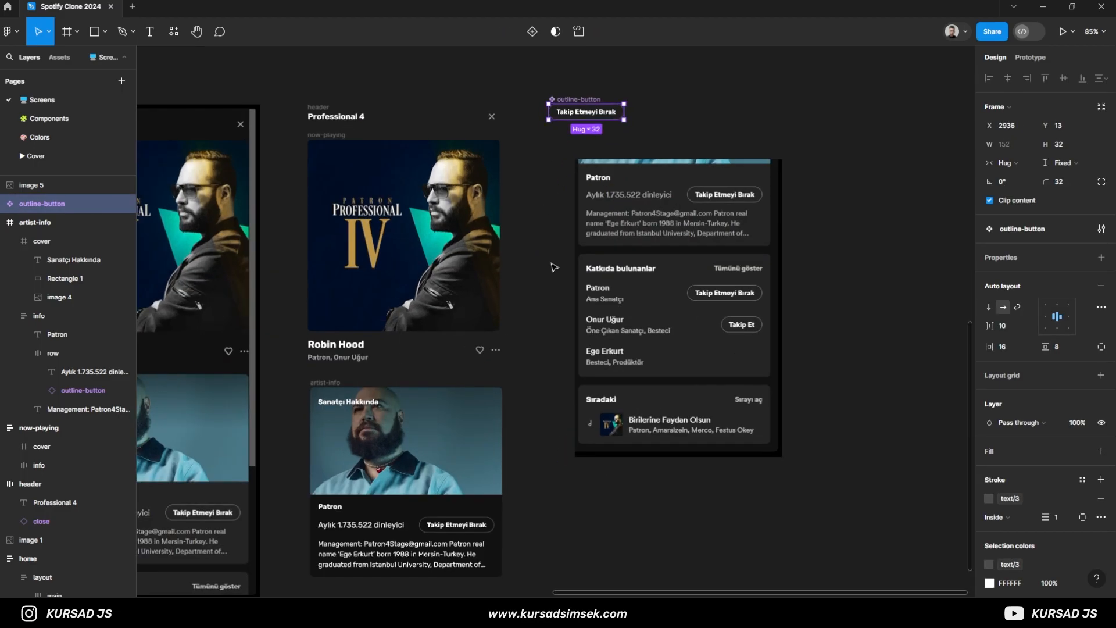
{"action": "left_click", "coordinate": [550, 321]}
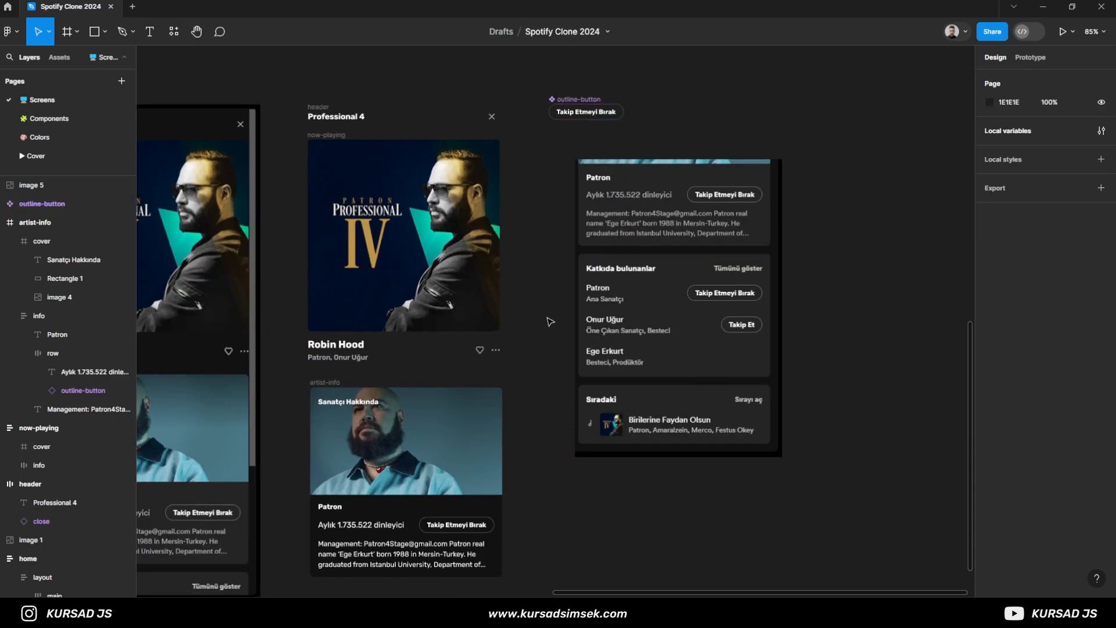
{"action": "scroll", "coordinate": [572, 275], "scroll_direction": "up", "scroll_amount": 5}
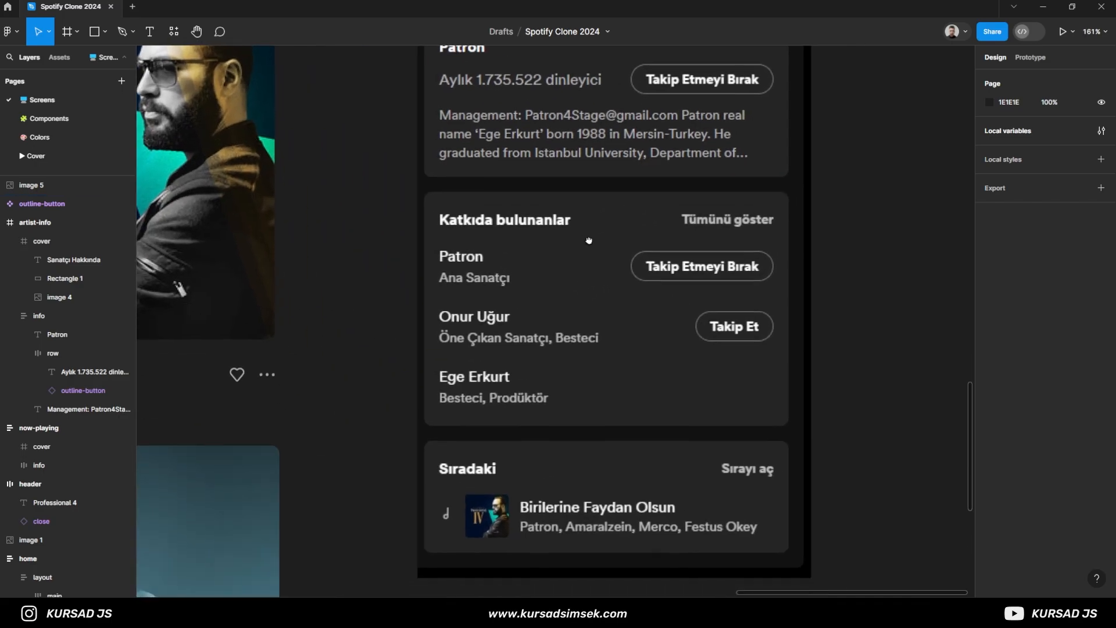
- Add the heading text "Katkıda Bulunanlar" at the contributors card's reference heading, with font size 14
{"action": "key", "text": "t"}
{"action": "left_click", "coordinate": [437, 220]}
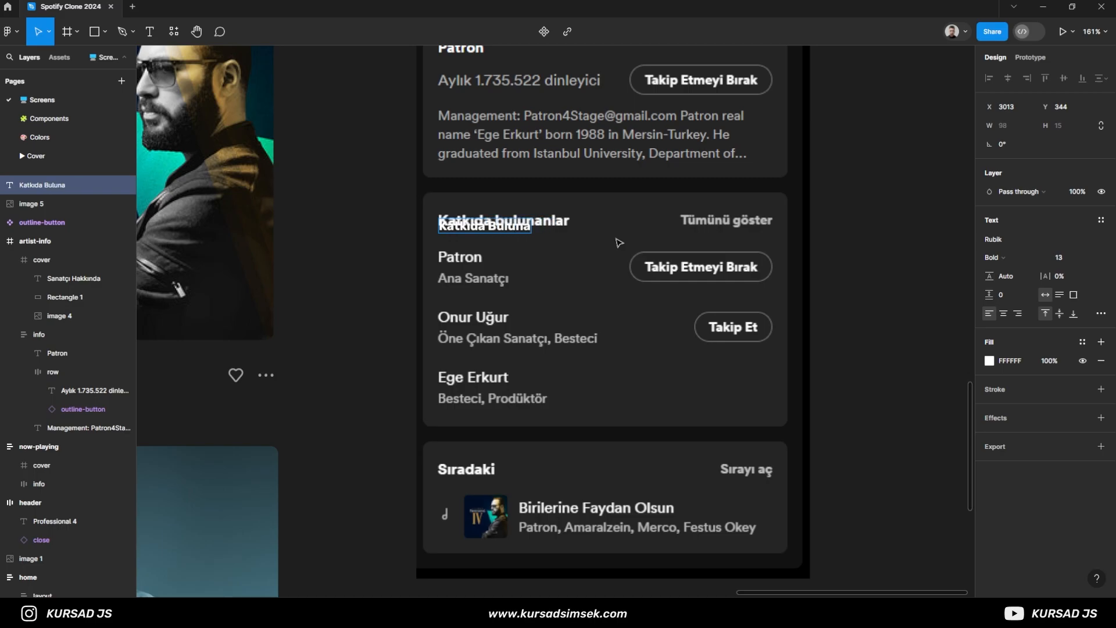
{"action": "left_click", "coordinate": [618, 243]}
{"action": "left_click", "coordinate": [1073, 257]}
{"action": "type", "text": "14"}
{"action": "key", "text": "Return"}
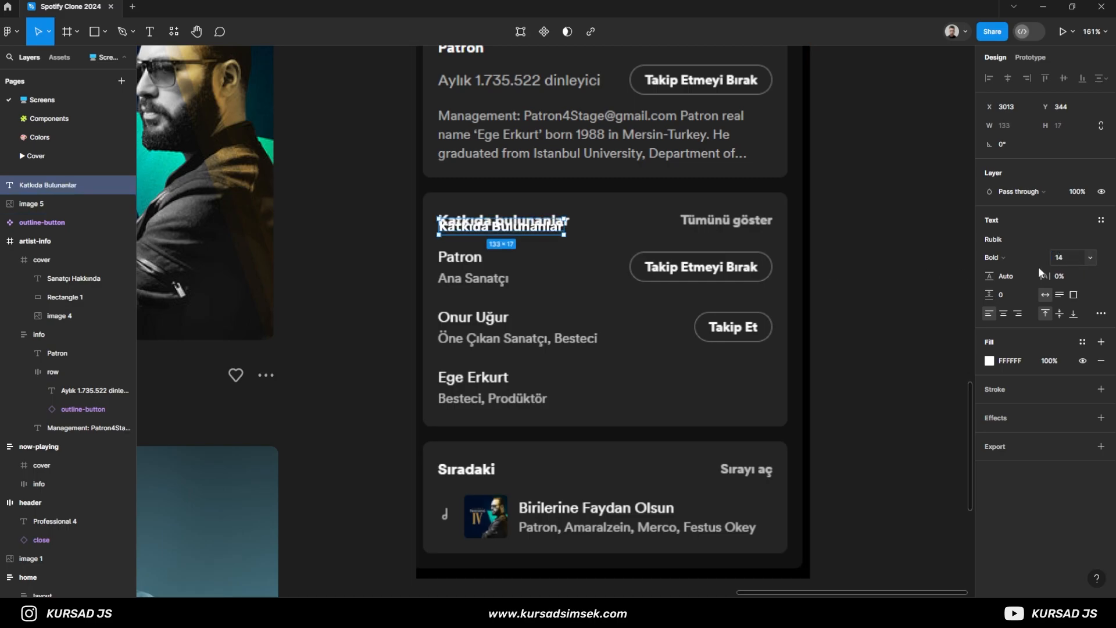
- Try font size 16 on the contributors heading and return it to 14
{"action": "left_click", "coordinate": [1070, 257]}
{"action": "type", "text": "16"}
{"action": "key", "text": "Return"}
{"action": "left_click", "coordinate": [1079, 257]}
{"action": "type", "text": "14"}
{"action": "key", "text": "Return"}
- Align the contributors heading over the reference heading at X 3012, Y 337 and apply the text/1 color style
{"action": "scroll", "coordinate": [451, 241], "scroll_direction": "up", "scroll_amount": 6}
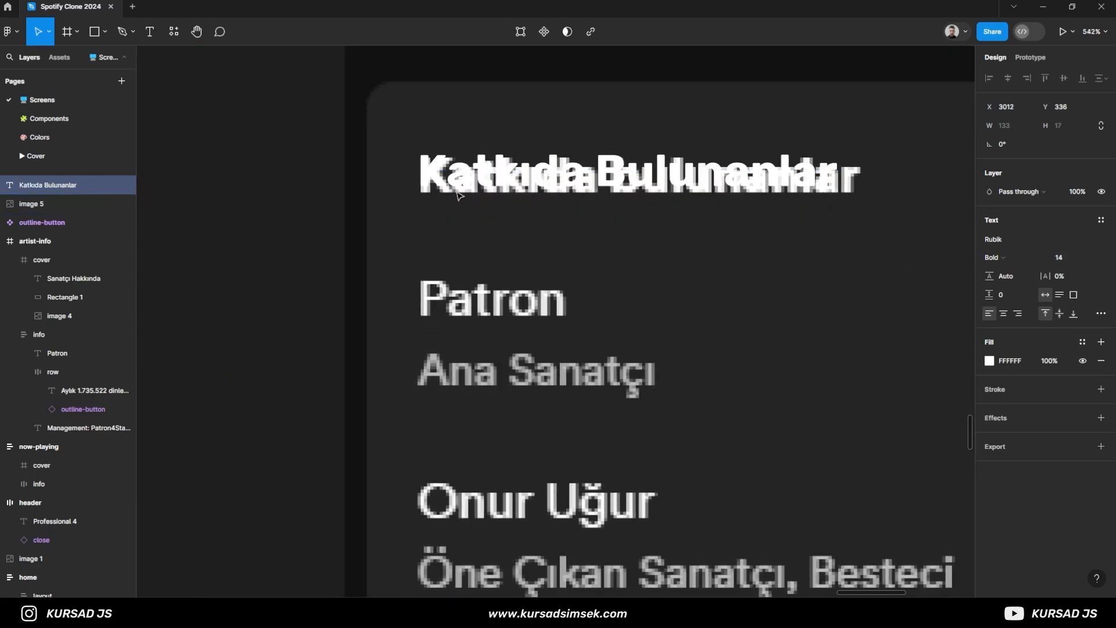
{"action": "scroll", "coordinate": [459, 196], "scroll_direction": "down", "scroll_amount": 5}
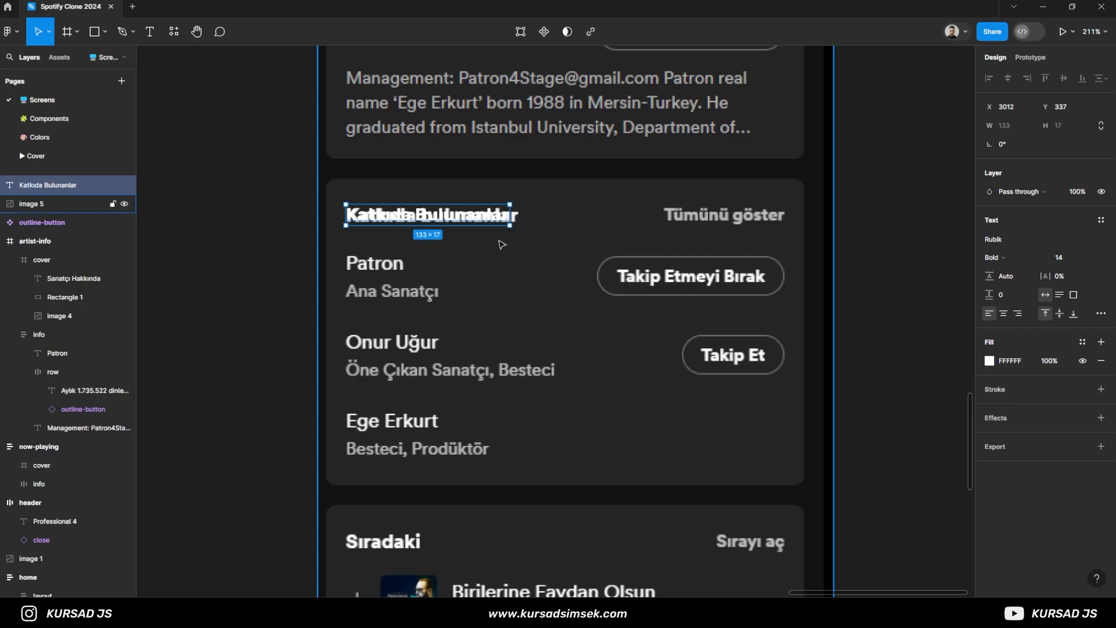
{"action": "left_click", "coordinate": [1082, 342]}
{"action": "scroll", "coordinate": [900, 491], "scroll_direction": "down", "scroll_amount": 2}
{"action": "left_click", "coordinate": [881, 514]}
- Add the text "Tümünü göster" at the reference link in the contributors card's header
{"action": "key", "text": "t"}
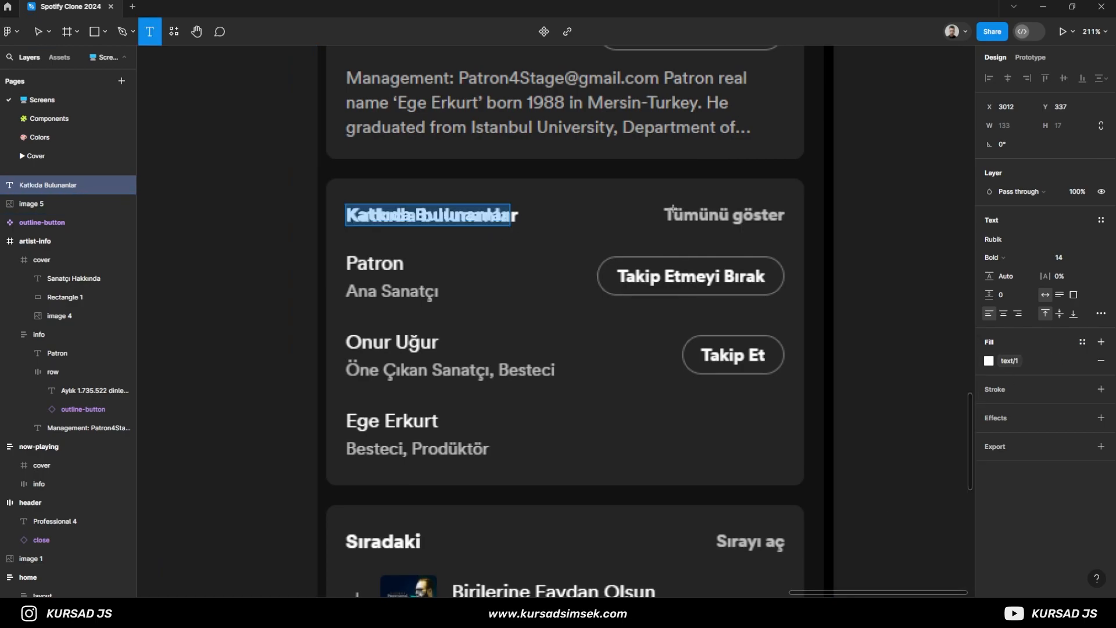
{"action": "left_click", "coordinate": [668, 225]}
{"action": "type", "text": "Tümünü"}
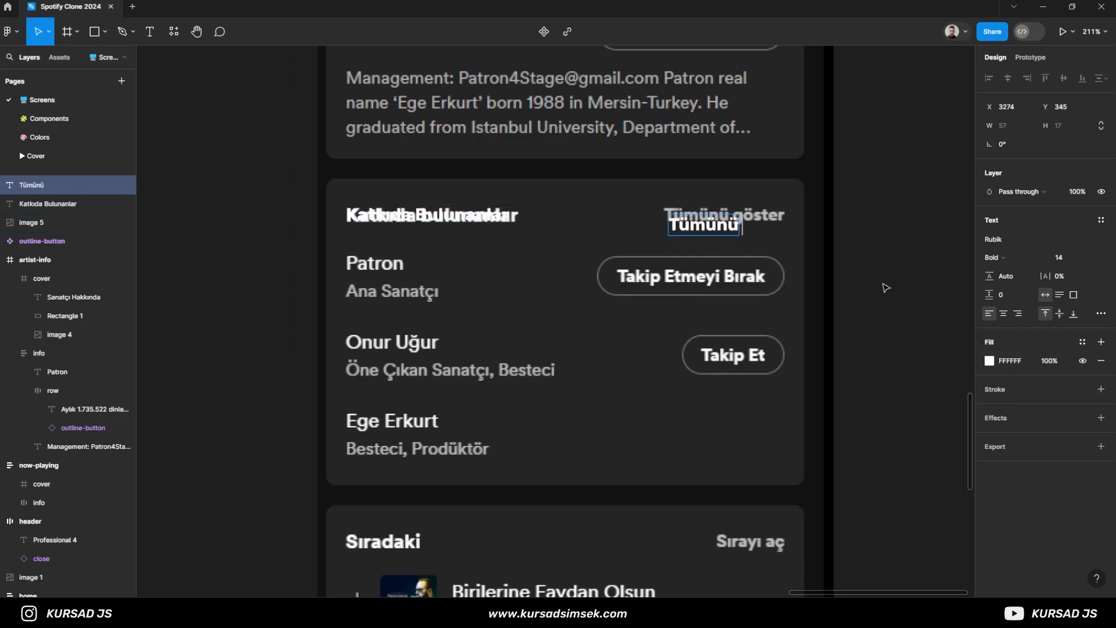
{"action": "type", "text": " göster"}
{"action": "key", "text": "Escape"}
- Set the "Tümünü göster" text to font size 13 and apply the text/2 color style
{"action": "left_click", "coordinate": [1067, 259]}
{"action": "type", "text": "13"}
{"action": "key", "text": "Return"}
{"action": "left_click", "coordinate": [1083, 342]}
{"action": "left_click", "coordinate": [905, 526]}
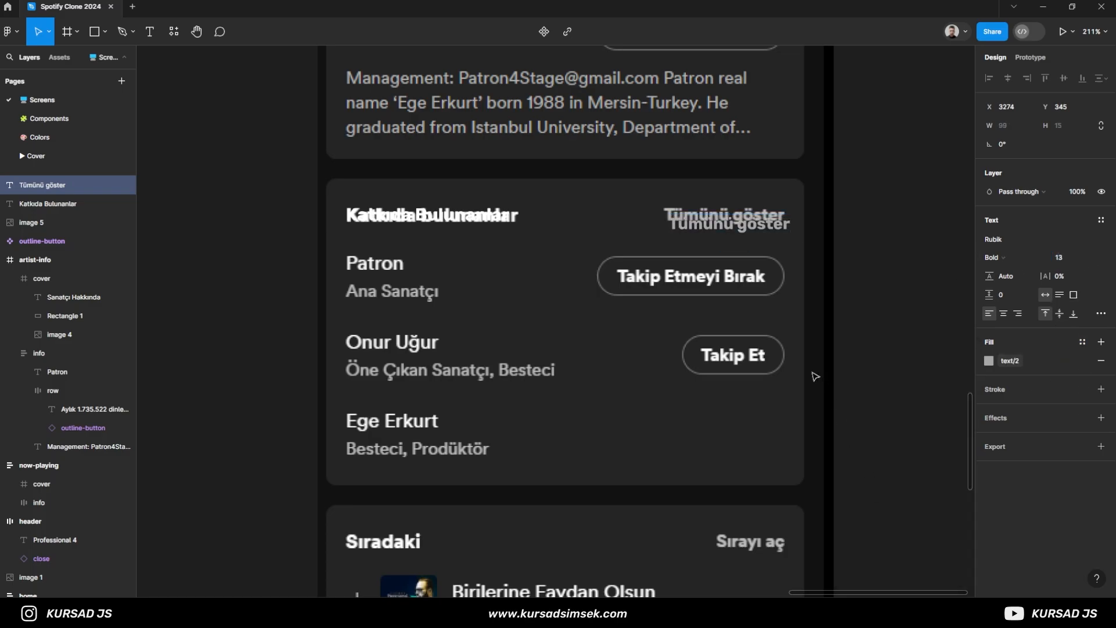
- Align the "Tümünü göster" text over its counterpart in the reference screenshot
{"action": "scroll", "coordinate": [643, 272], "scroll_direction": "up", "scroll_amount": 5}
{"action": "left_click_drag", "start_coordinate": [642, 271], "coordinate": [640, 249]}
{"action": "scroll", "coordinate": [594, 231], "scroll_direction": "down", "scroll_amount": 6}
- Group the contributors heading and "Tümünü göster" text into a horizontal auto layout frame named top
{"action": "left_click", "coordinate": [451, 246], "text": "shift"}
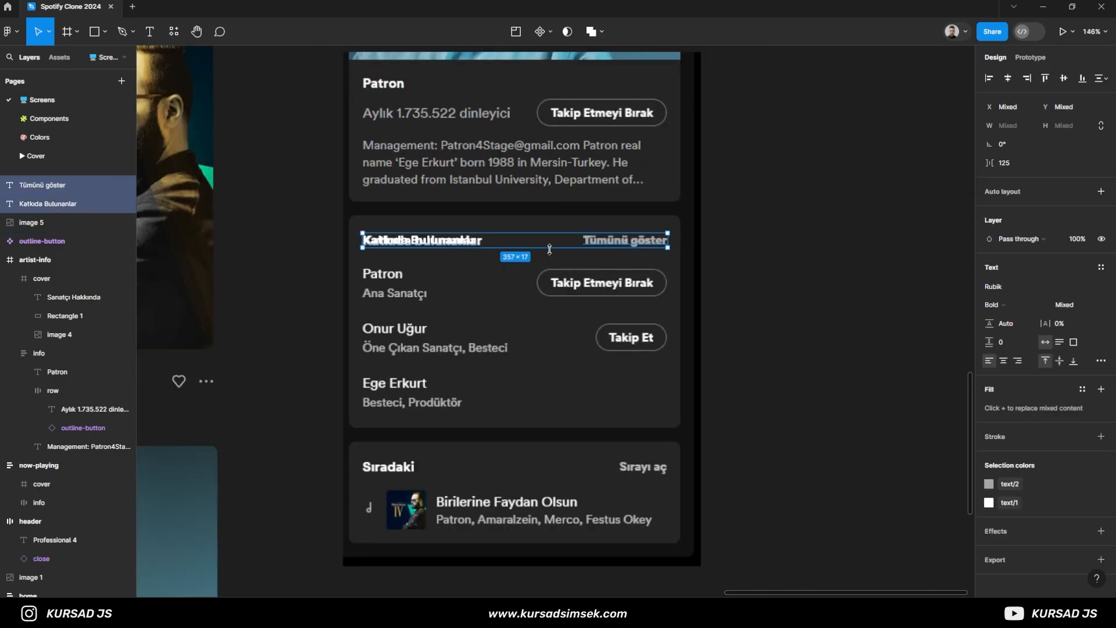
{"action": "key", "text": "ctrl+g"}
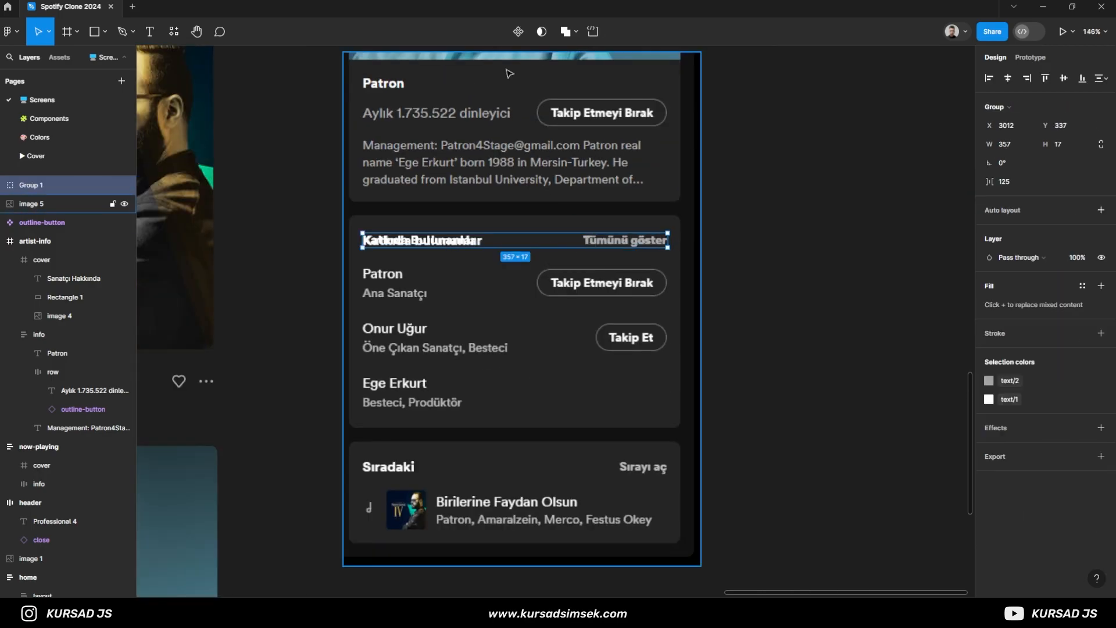
{"action": "left_click", "coordinate": [520, 37]}
{"action": "key", "text": "ctrl+z"}
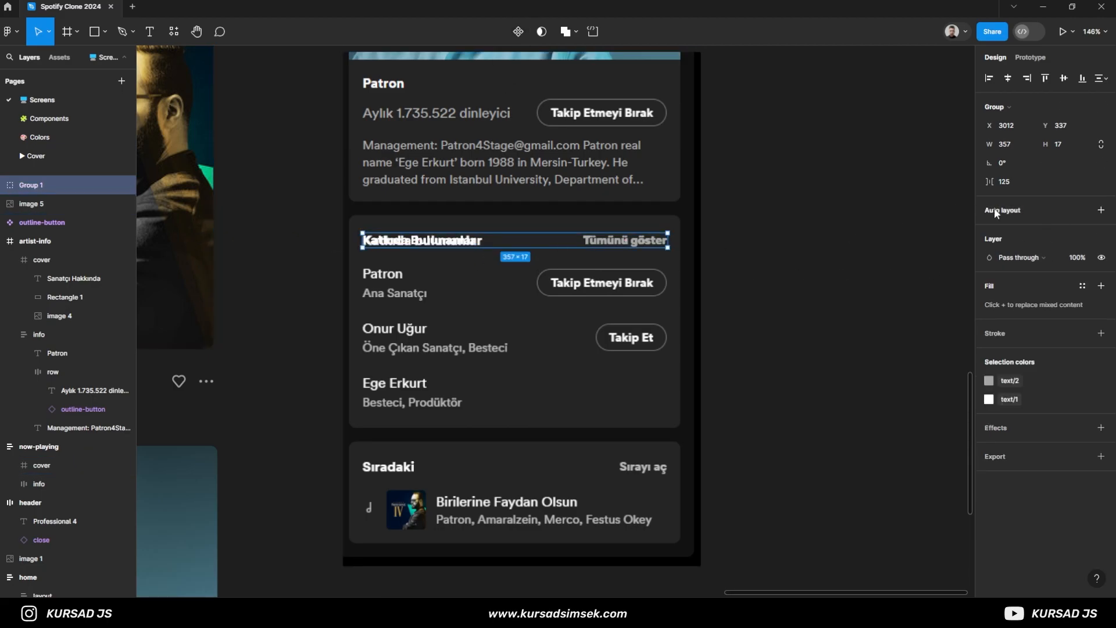
{"action": "key", "text": "shift+a"}
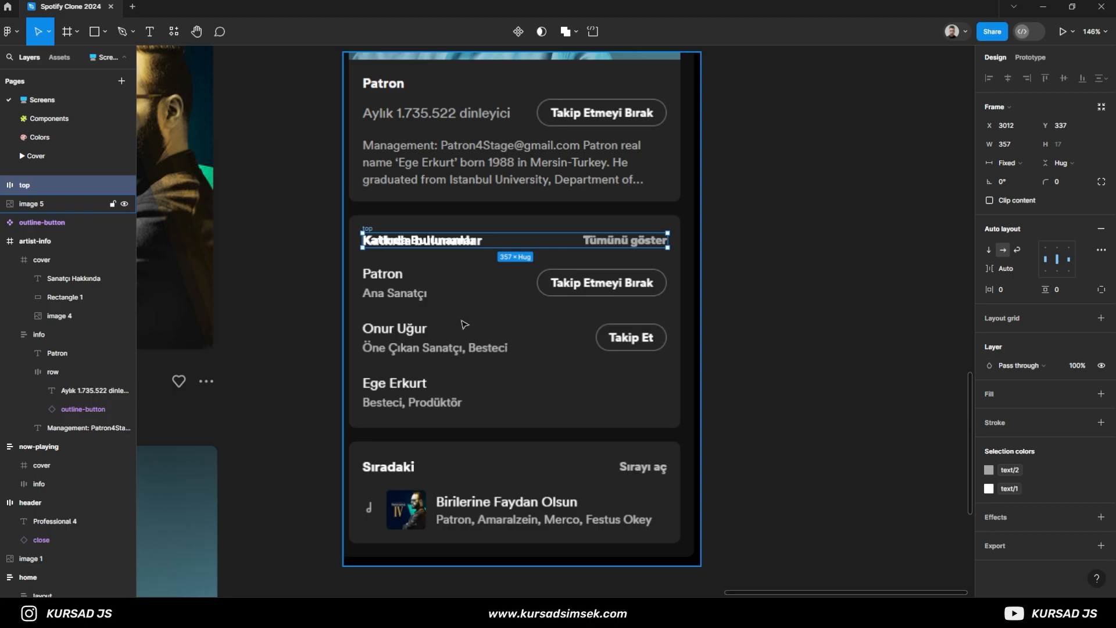
- Place a copy of the outline-button component over the first contributor row's follow button
{"action": "scroll", "coordinate": [464, 321], "scroll_direction": "up", "scroll_amount": 2}
{"action": "left_click_drag", "start_coordinate": [457, 326], "coordinate": [447, 301]}
{"action": "scroll", "coordinate": [460, 292], "scroll_direction": "down", "scroll_amount": 2}
{"action": "scroll", "coordinate": [301, 330], "scroll_direction": "down", "scroll_amount": 1}
{"action": "left_click_drag", "start_coordinate": [285, 141], "coordinate": [308, 269]}
{"action": "left_click_drag", "start_coordinate": [350, 100], "coordinate": [565, 371]}
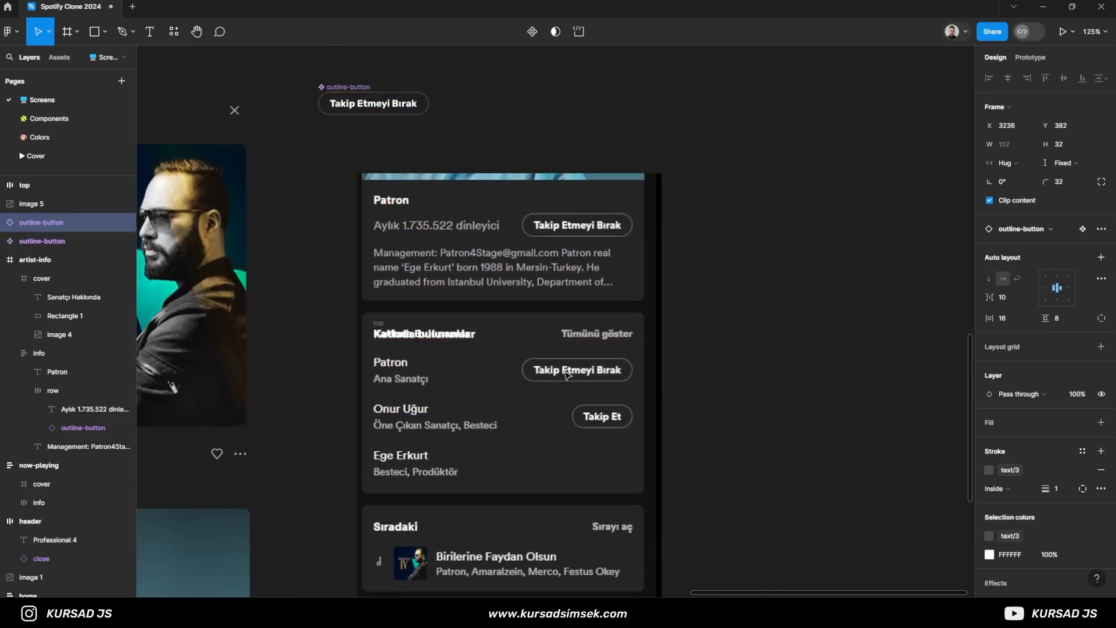
- Send the second reference screenshot to the back of the layer order
{"action": "left_click", "coordinate": [472, 382]}
{"action": "right_click", "coordinate": [470, 382]}
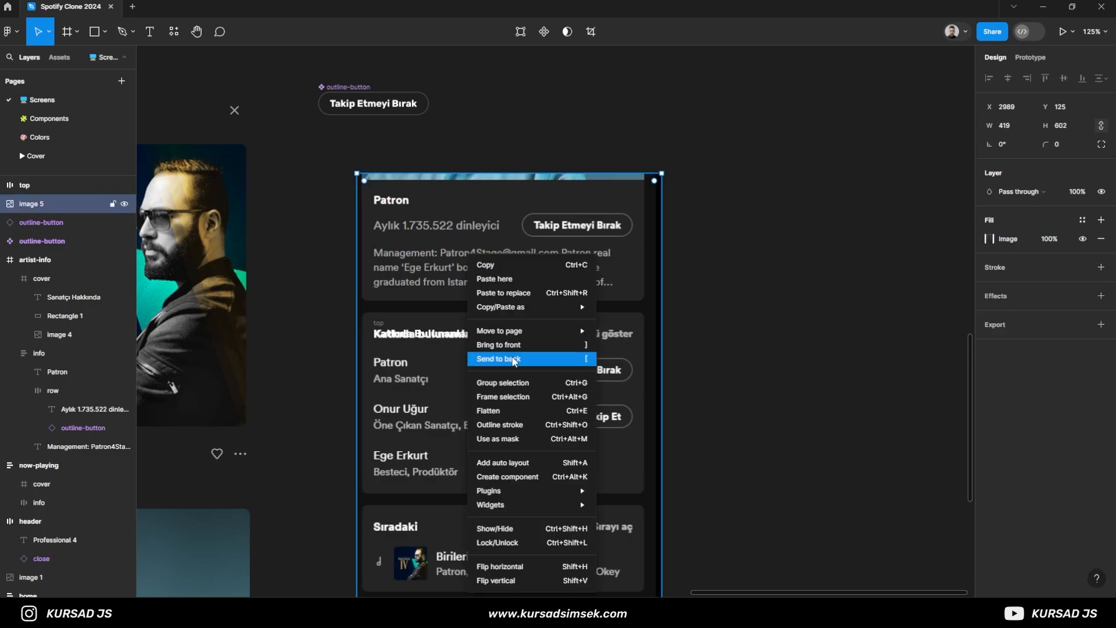
{"action": "left_click", "coordinate": [553, 358]}
- Align the outline-button instance exactly over the first contributor's reference button at X 3217, Y 378
{"action": "scroll", "coordinate": [506, 417], "scroll_direction": "up", "scroll_amount": 5}
{"action": "left_click_drag", "start_coordinate": [450, 419], "coordinate": [636, 389]}
{"action": "scroll", "coordinate": [640, 342], "scroll_direction": "down", "scroll_amount": 3}
{"action": "scroll", "coordinate": [640, 342], "scroll_direction": "up", "scroll_amount": 2}
{"action": "left_click_drag", "start_coordinate": [708, 340], "coordinate": [689, 342]}
{"action": "left_click", "coordinate": [689, 342]}
{"action": "scroll", "coordinate": [727, 340], "scroll_direction": "left", "scroll_amount": 1}
{"action": "left_click_drag", "start_coordinate": [769, 333], "coordinate": [771, 333]}
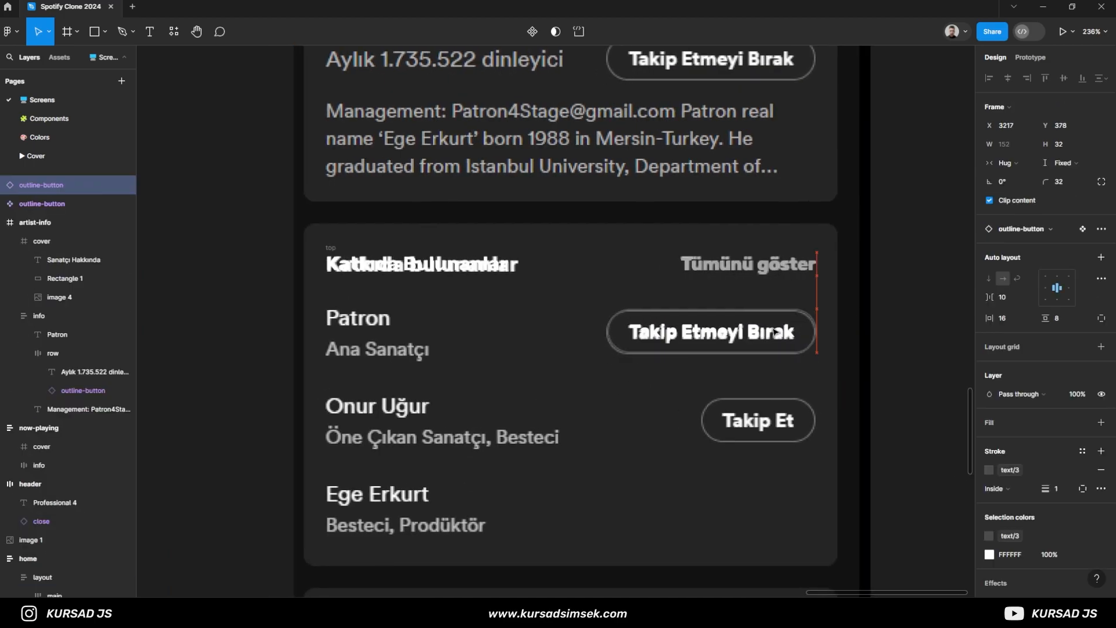
- Add the text "Patron" in the first contributor row and place it over the reference name at X 3012, Y 379
{"action": "key", "text": "t"}
{"action": "left_click", "coordinate": [326, 330]}
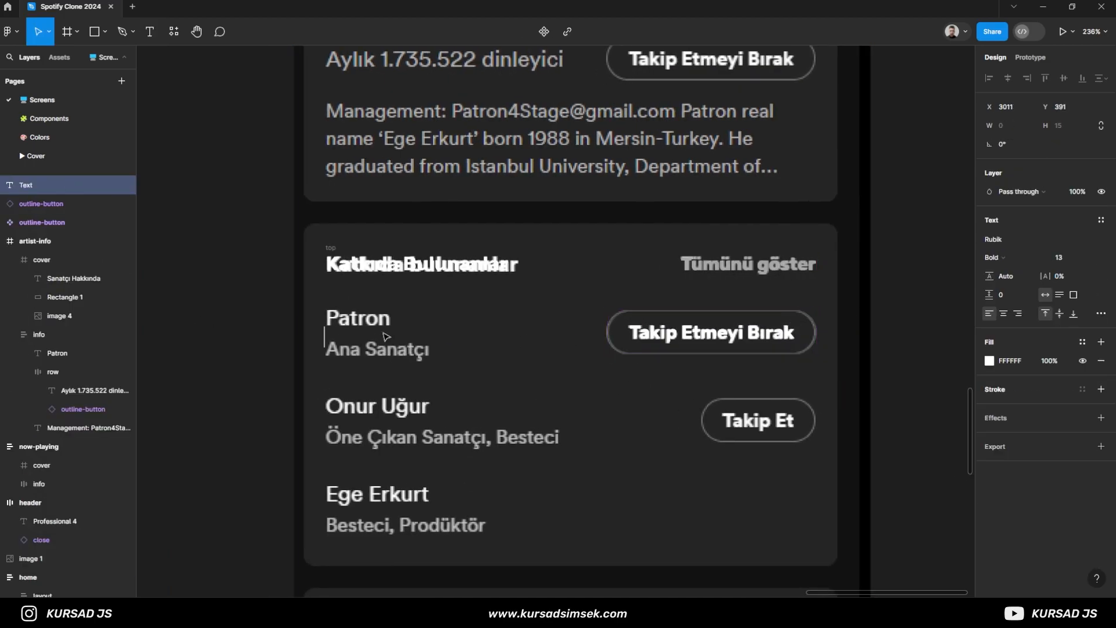
{"action": "left_click", "coordinate": [698, 406]}
{"action": "left_click_drag", "start_coordinate": [361, 341], "coordinate": [363, 324]}
{"action": "scroll", "coordinate": [363, 324], "scroll_direction": "up", "scroll_amount": 1}
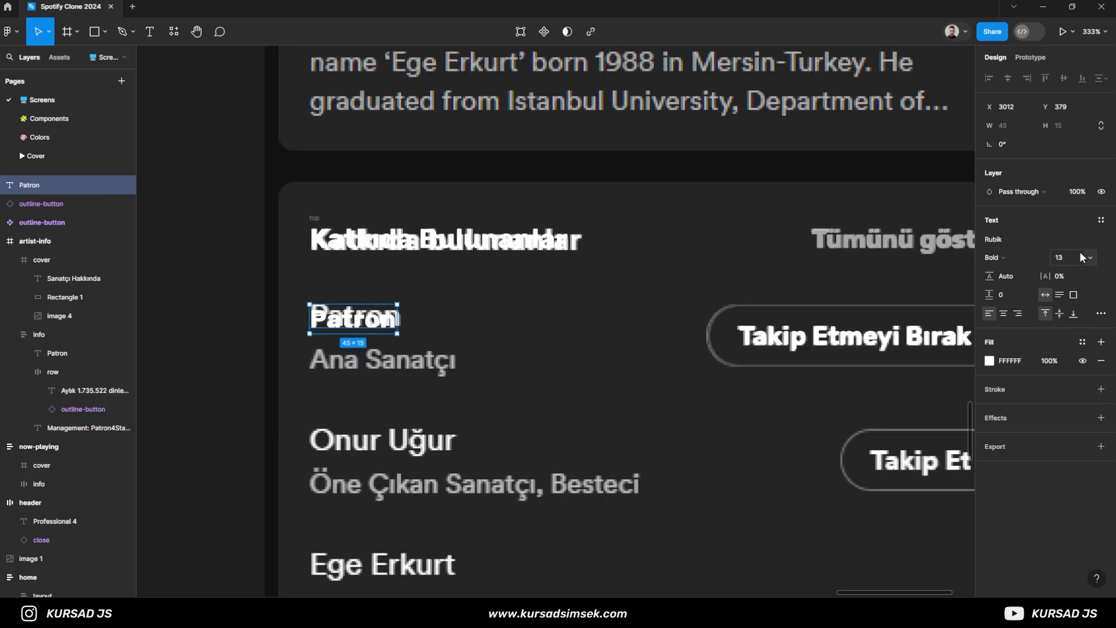
- Set the contributor name to Regular weight at size 14 and shift it up to Y 376
{"action": "left_click", "coordinate": [995, 258]}
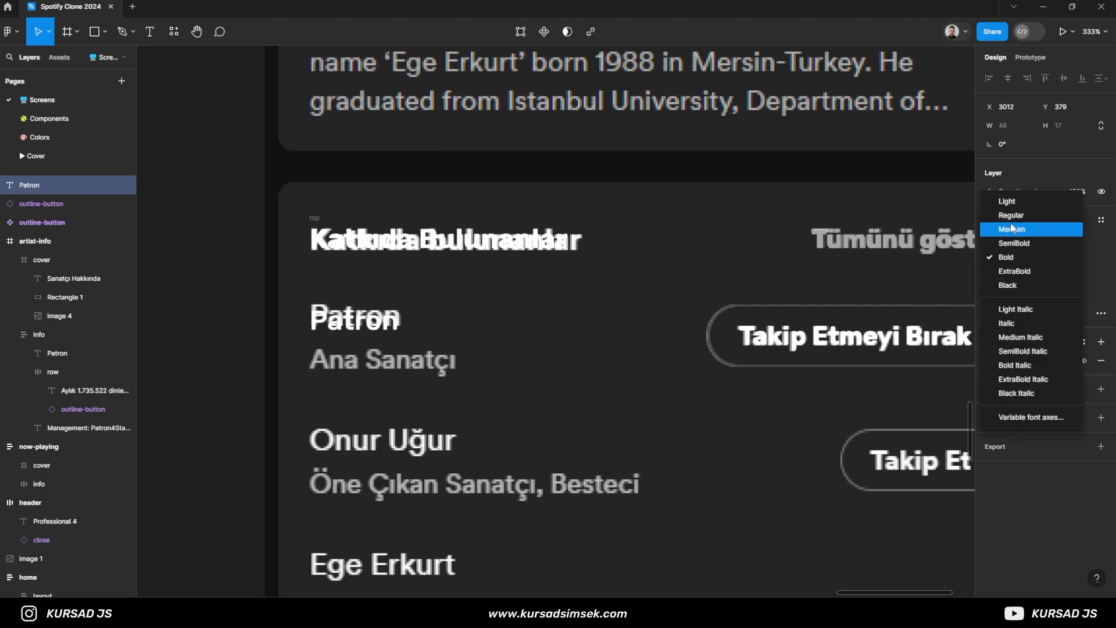
{"action": "left_click", "coordinate": [1013, 217]}
{"action": "left_click_drag", "start_coordinate": [360, 324], "coordinate": [359, 322]}
{"action": "key", "text": "Up"}
{"action": "key", "text": "Up"}
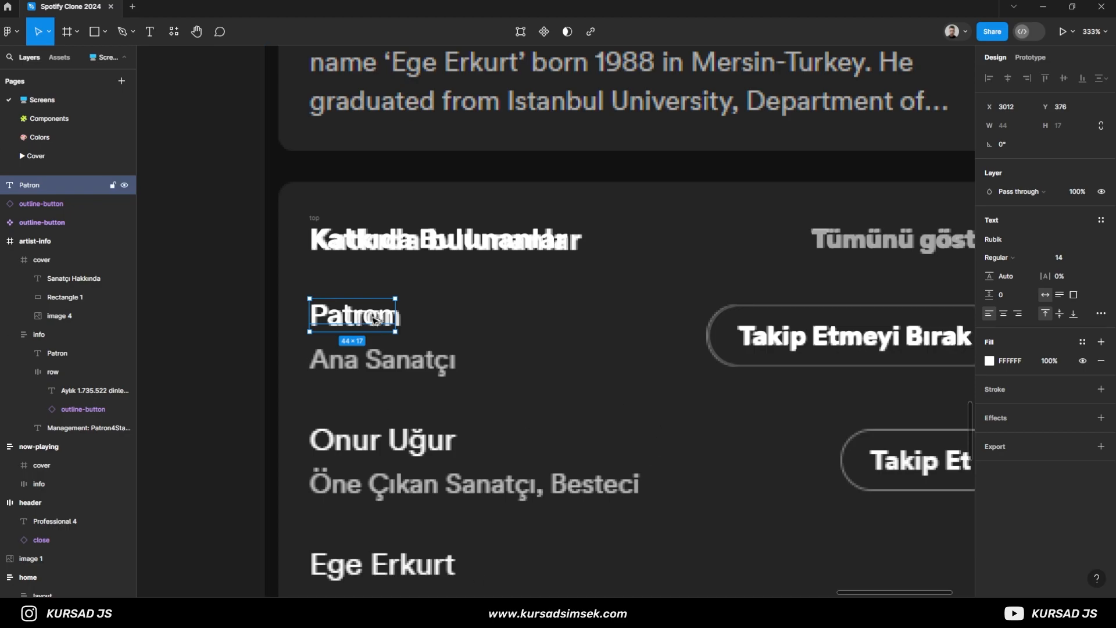
- Duplicate the contributor name below itself at Y 400, change the copy to "Ana Sanatçı" and apply the text/2 color style
{"action": "left_click_drag", "start_coordinate": [376, 322], "coordinate": [378, 370]}
{"action": "key", "text": "Return"}
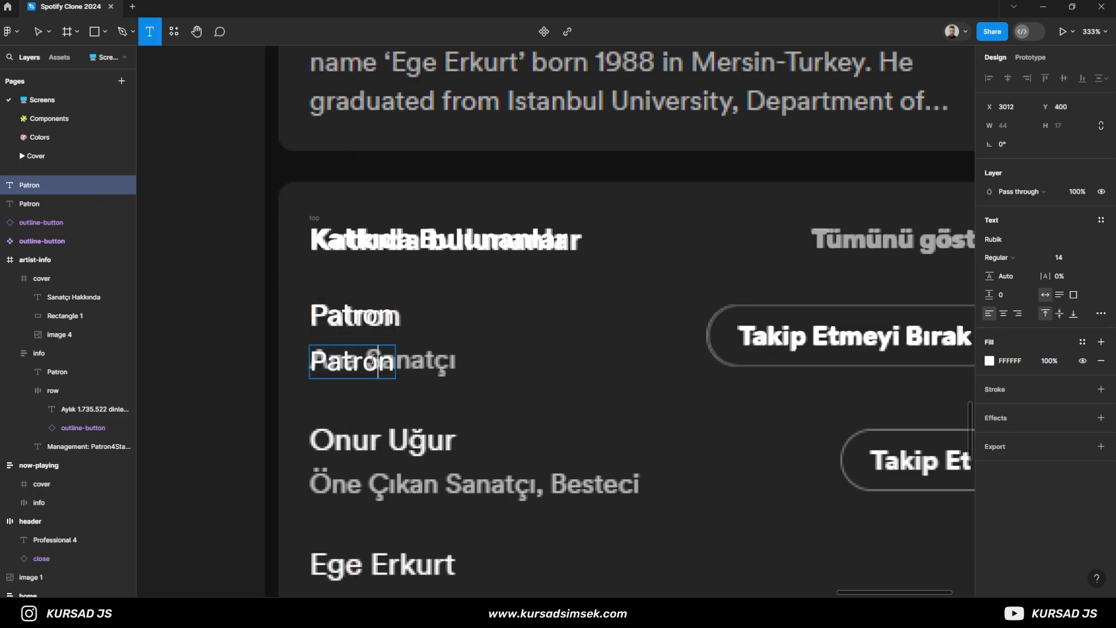
{"action": "type", "text": "Ana Sanatçı"}
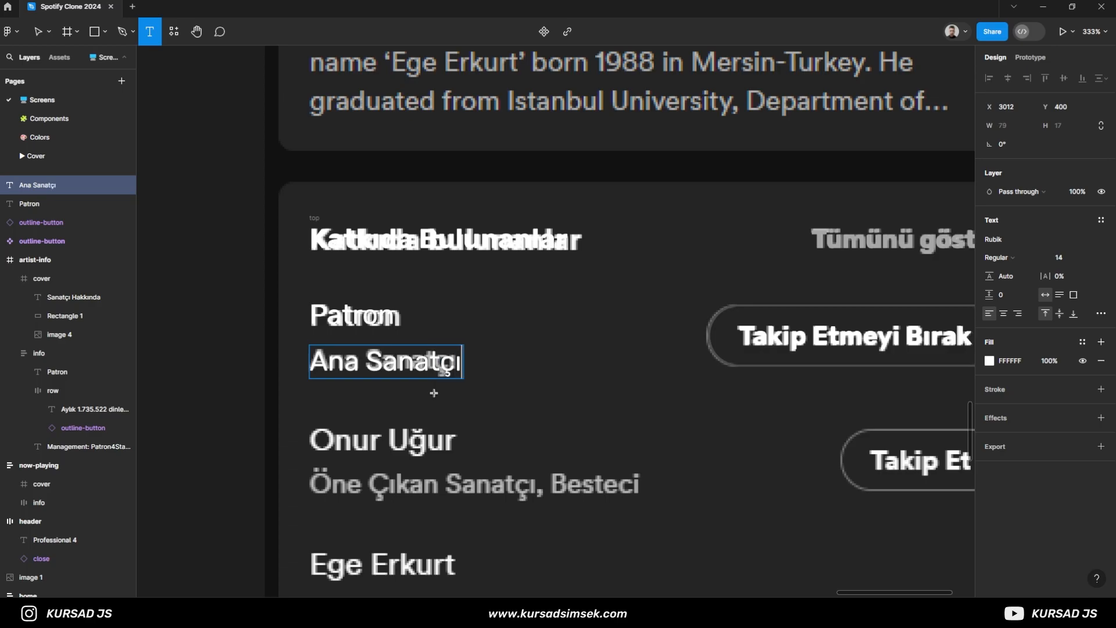
{"action": "key", "text": "Escape"}
{"action": "left_click", "coordinate": [1082, 343]}
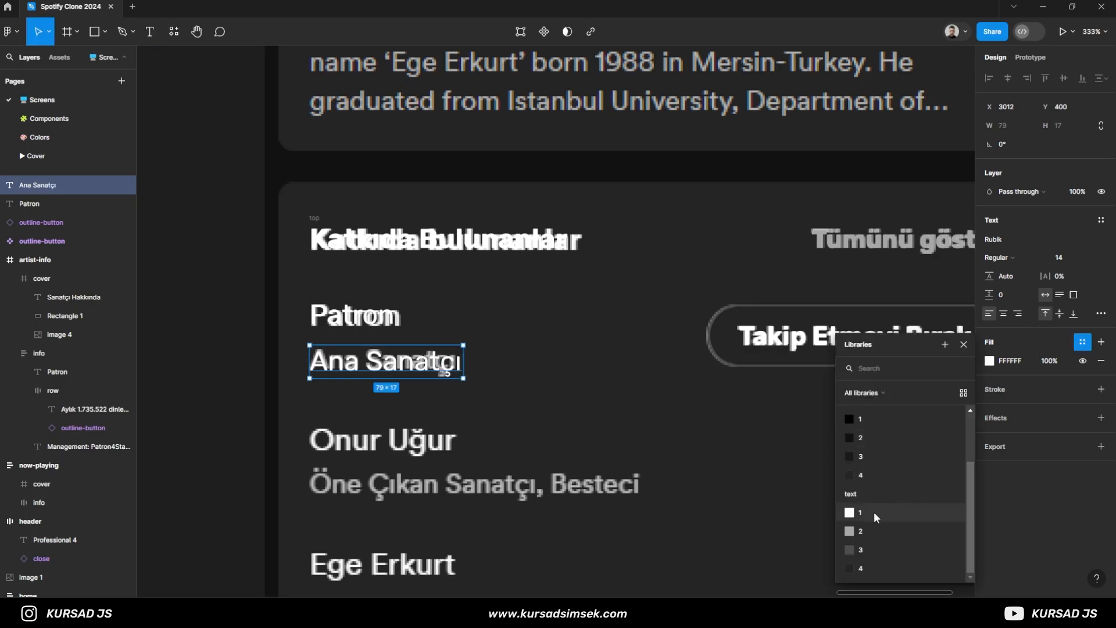
{"action": "key", "text": "Escape"}
- Apply the text/1 color style to the contributor name "Patron"
{"action": "left_click", "coordinate": [345, 316]}
{"action": "left_click", "coordinate": [1080, 342]}
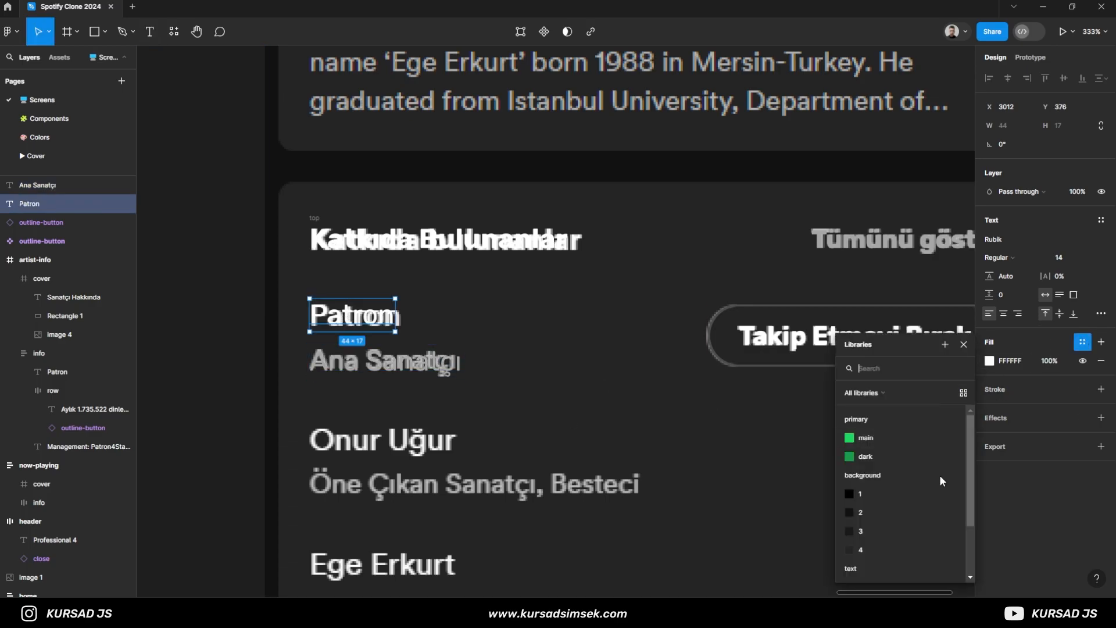
{"action": "key", "text": "Escape"}
- Group the contributor's name and role into a vertical auto layout frame named text
{"action": "left_click", "coordinate": [410, 365], "text": "shift"}
{"action": "key", "text": "ctrl+g"}
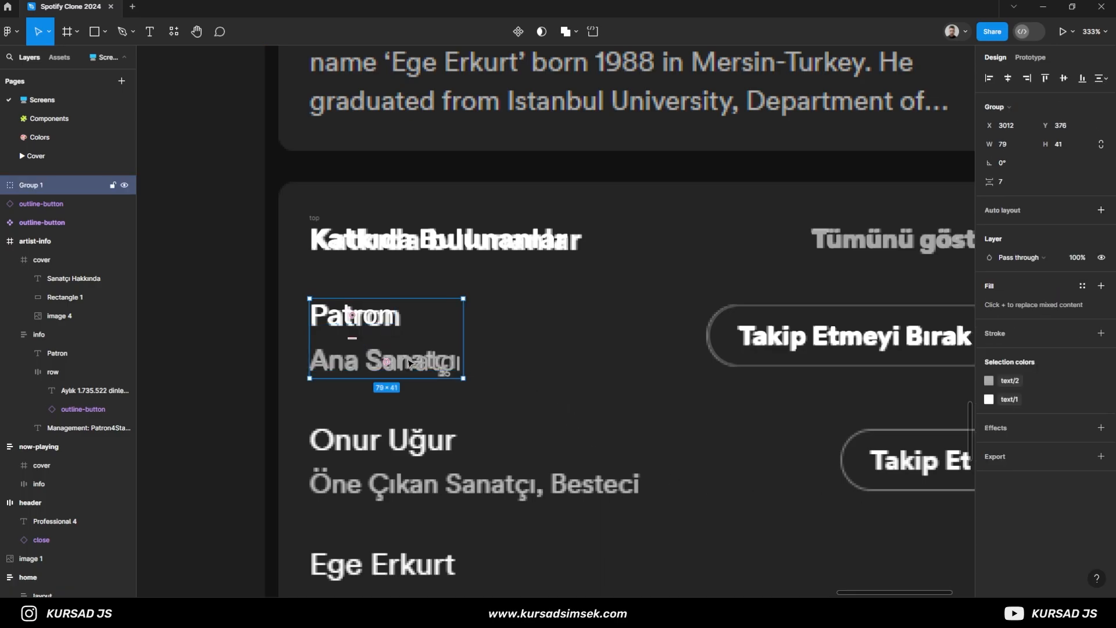
{"action": "left_click", "coordinate": [1006, 210]}
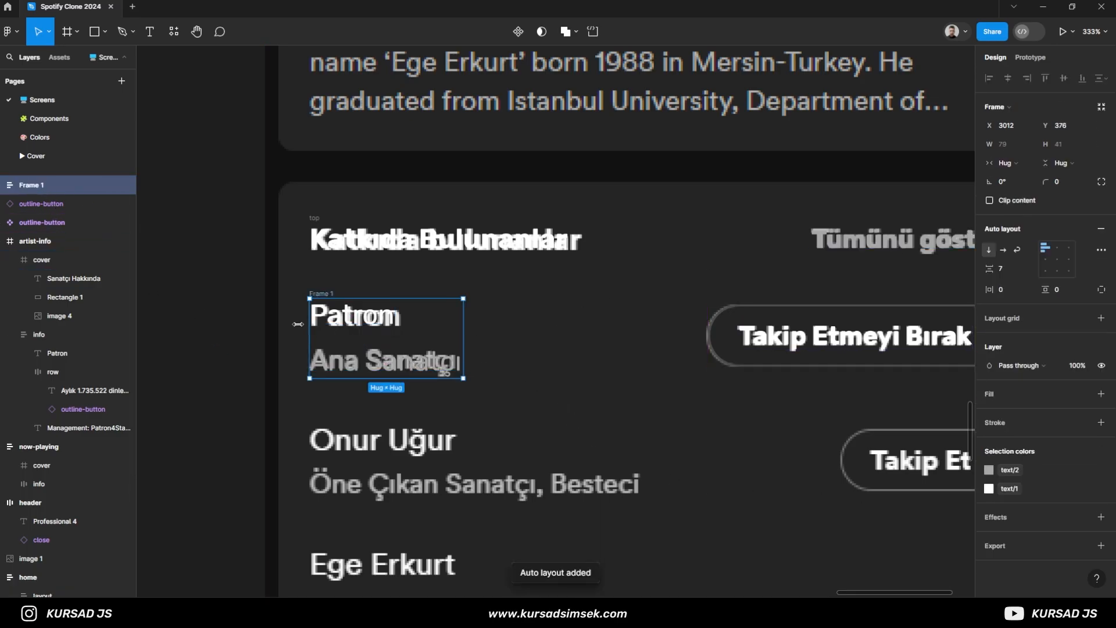
{"action": "type", "text": "text"}
{"action": "key", "text": "Return"}
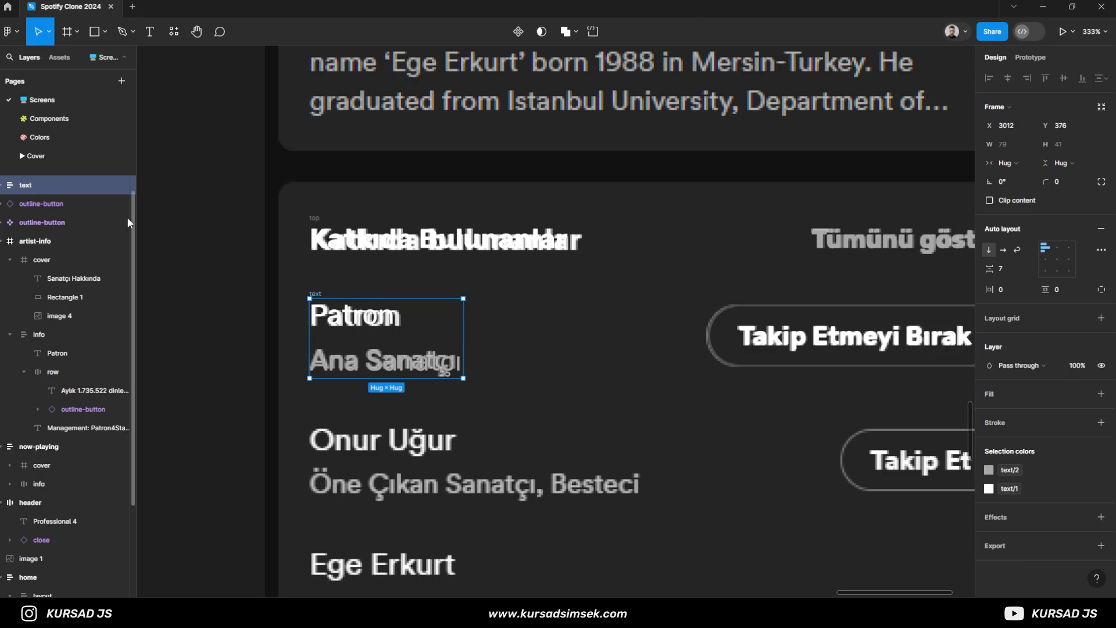
- Combine the text frame and its follow button in a horizontal auto layout frame with automatic spacing and vertically centered alignment
{"action": "left_click", "coordinate": [71, 204], "text": "shift"}
{"action": "key", "text": "ctrl+g"}
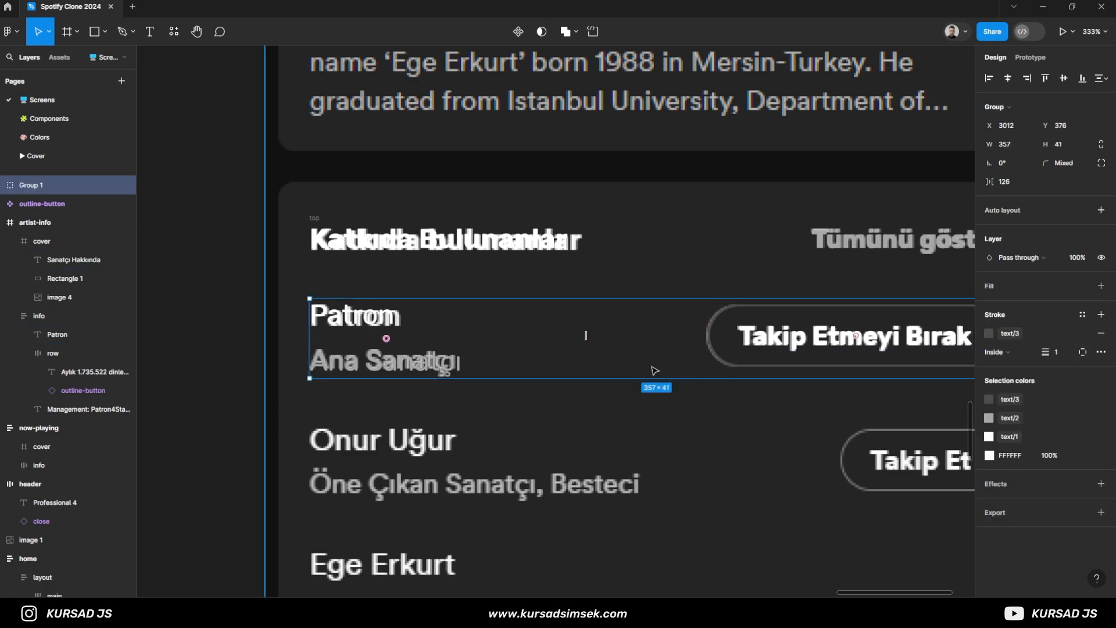
{"action": "scroll", "coordinate": [740, 388], "scroll_direction": "down", "scroll_amount": 3}
{"action": "left_click", "coordinate": [1007, 210]}
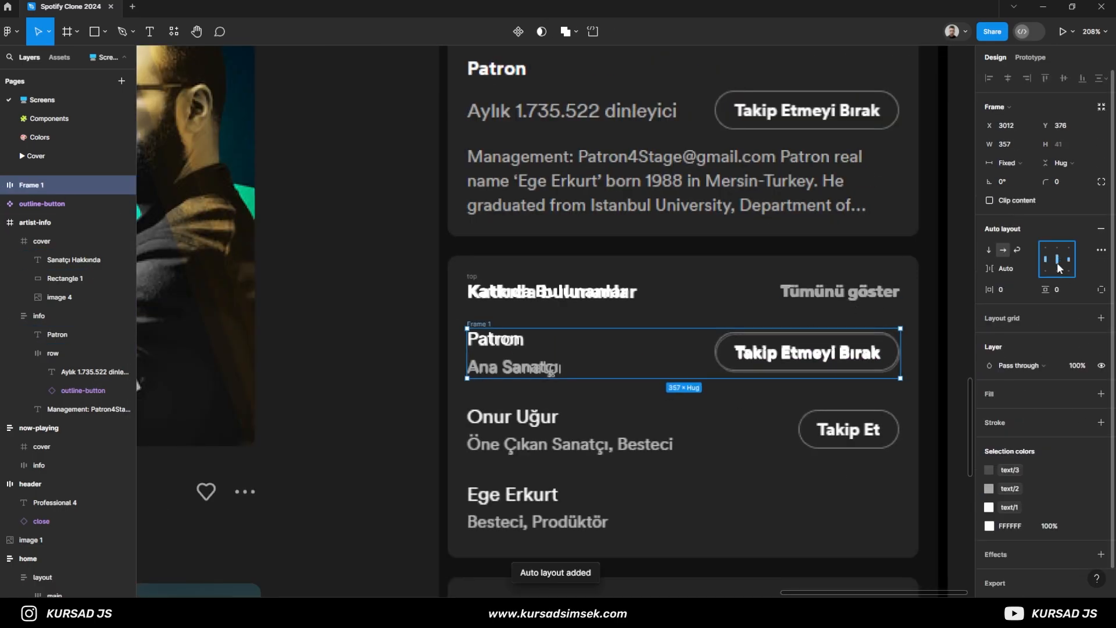
{"action": "double_click", "coordinate": [1058, 265]}
{"action": "scroll", "coordinate": [635, 381], "scroll_direction": "down", "scroll_amount": 2}
{"action": "scroll", "coordinate": [634, 381], "scroll_direction": "up", "scroll_amount": 1}
{"action": "scroll", "coordinate": [686, 434], "scroll_direction": "down", "scroll_amount": 1}
{"action": "left_click_drag", "start_coordinate": [685, 436], "coordinate": [647, 430]}
{"action": "key", "text": "ctrl+z"}
{"action": "left_click_drag", "start_coordinate": [710, 412], "coordinate": [691, 431]}
- Rename the contributor row frame as contributors-item
{"action": "scroll", "coordinate": [691, 430], "scroll_direction": "up", "scroll_amount": 1}
{"action": "double_click", "coordinate": [446, 339]}
{"action": "type", "text": "contributors"}
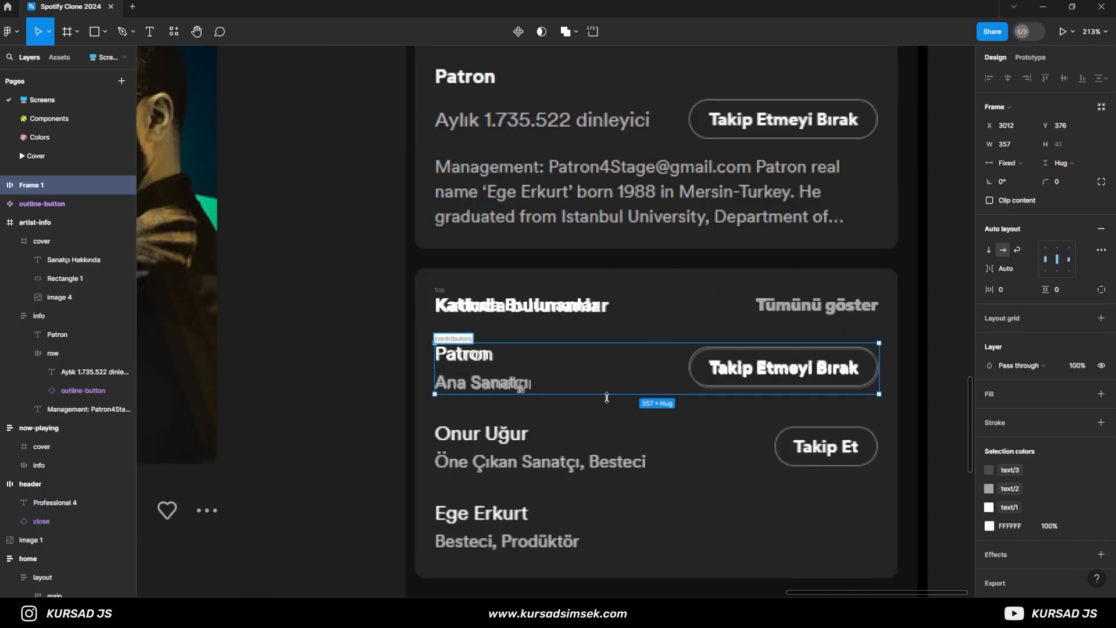
{"action": "type", "text": "-item"}
{"action": "key", "text": "Return"}
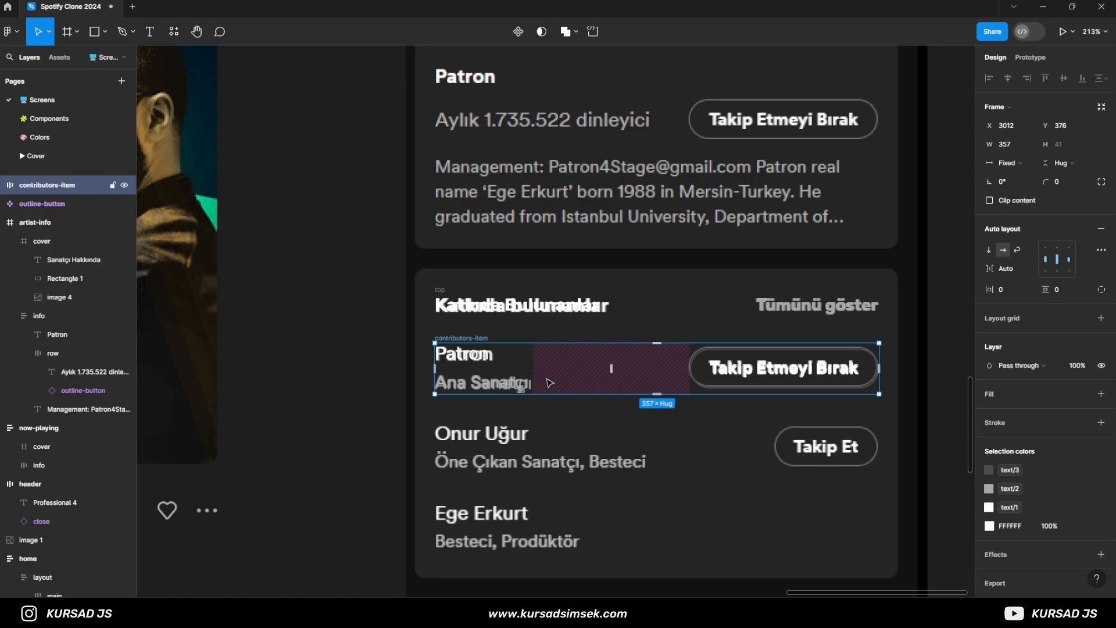
- Move the contributors-item frame out of the card onto the empty canvas beside the second reference screenshot
{"action": "scroll", "coordinate": [543, 382], "scroll_direction": "down", "scroll_amount": 3}
{"action": "scroll", "coordinate": [465, 385], "scroll_direction": "right", "scroll_amount": 3}
{"action": "scroll", "coordinate": [465, 385], "scroll_direction": "down", "scroll_amount": 1}
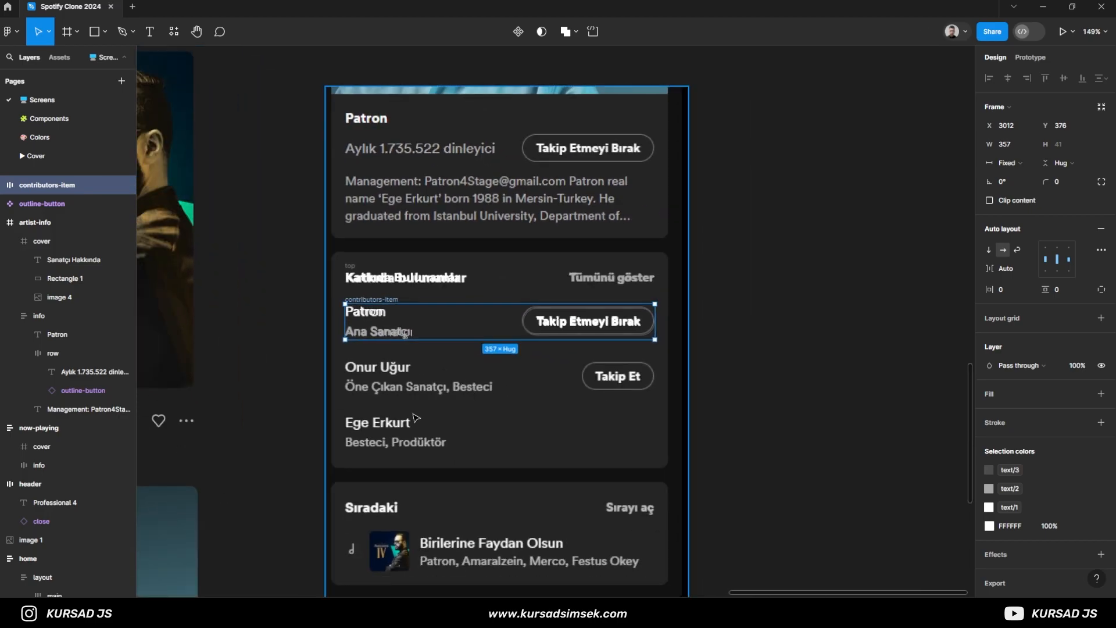
{"action": "left_click_drag", "start_coordinate": [529, 326], "coordinate": [972, 276]}
{"action": "scroll", "coordinate": [864, 358], "scroll_direction": "down", "scroll_amount": 1}
{"action": "left_click_drag", "start_coordinate": [865, 358], "coordinate": [745, 391]}
{"action": "left_click", "coordinate": [745, 390]}
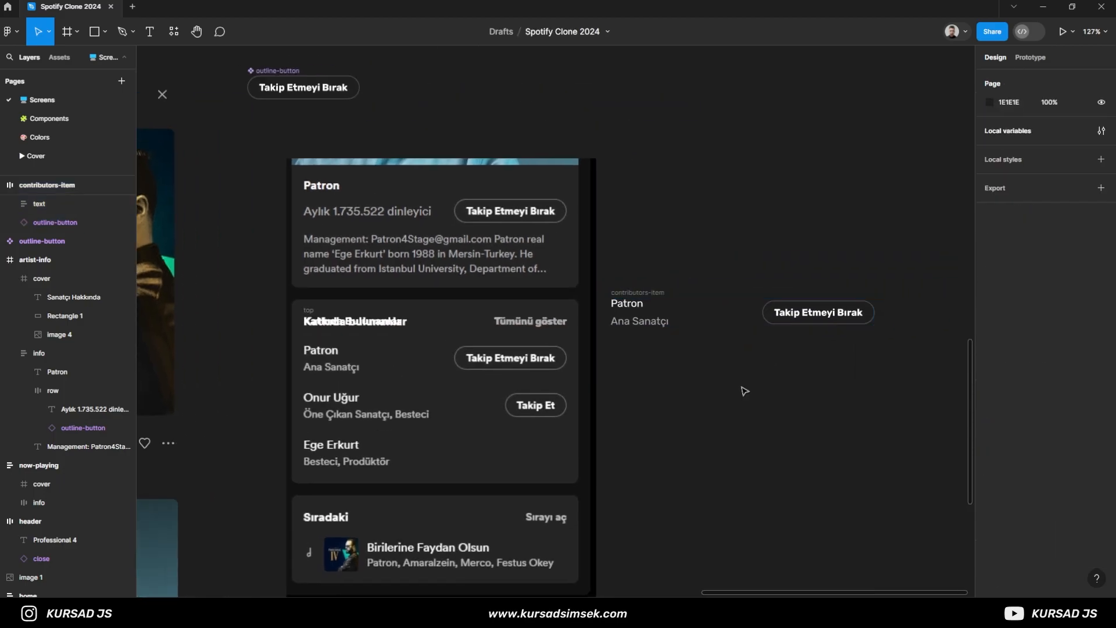
- Set the vertical spacing between the name and role in the contributors-item's text frame to 4
{"action": "left_click", "coordinate": [635, 314]}
{"action": "type", "text": "6"}
{"action": "key", "text": "Return"}
{"action": "left_click", "coordinate": [1003, 270]}
{"action": "type", "text": "4"}
{"action": "key", "text": "Return"}
{"action": "left_click", "coordinate": [851, 366]}
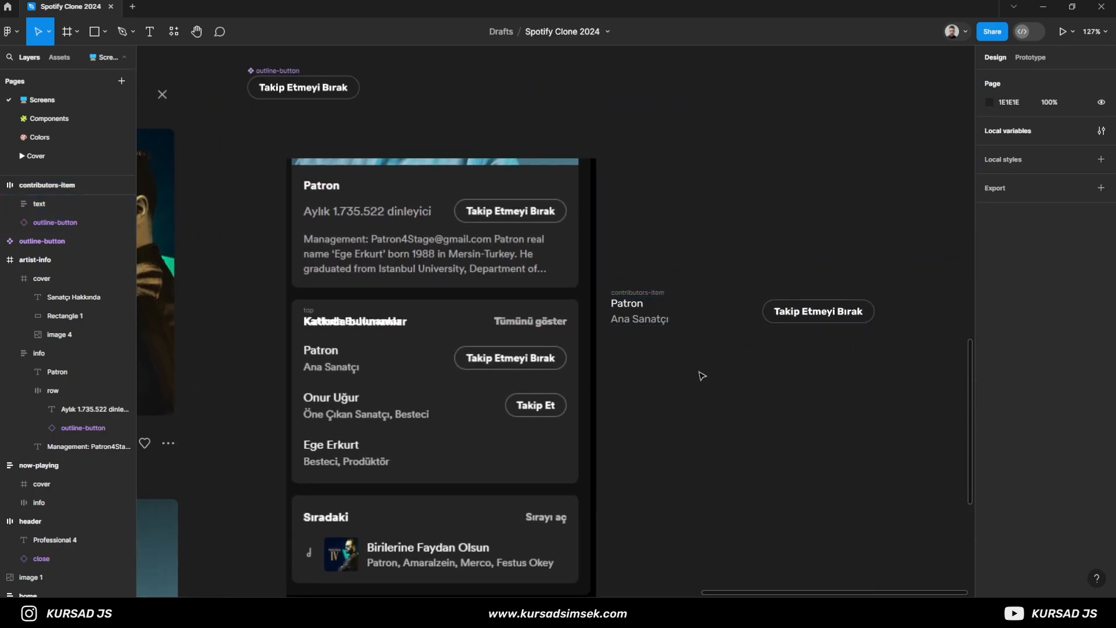
- Turn contributors-item into a component and place two instances over the first two rows of the contributors card
{"action": "left_click", "coordinate": [644, 334]}
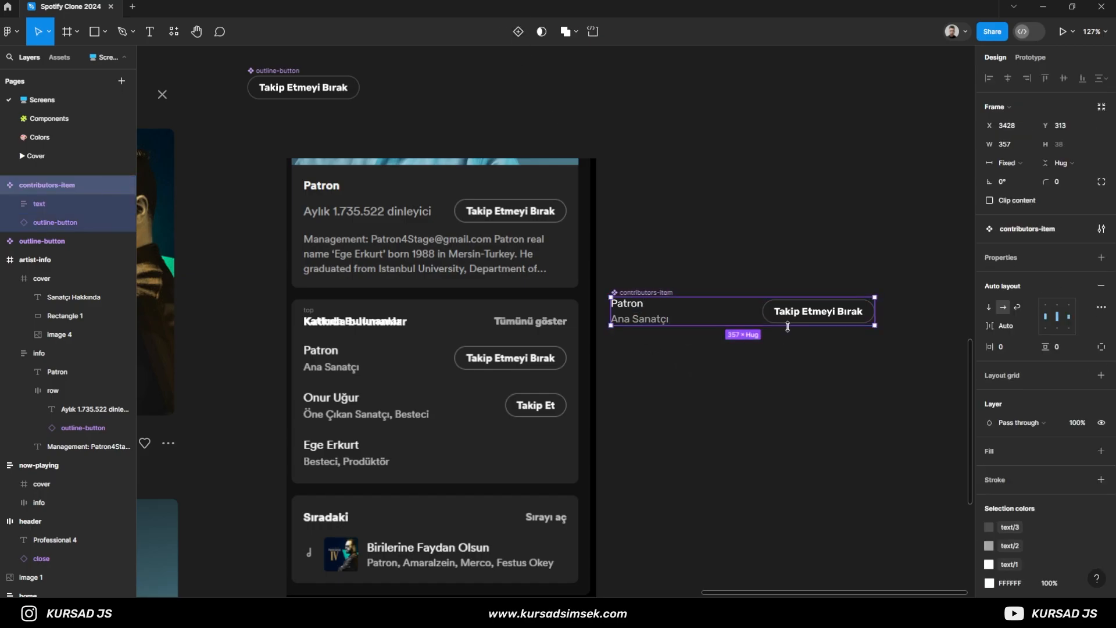
{"action": "key", "text": "ctrl+z"}
{"action": "left_click_drag", "start_coordinate": [795, 316], "coordinate": [523, 441], "text": "alt"}
{"action": "scroll", "coordinate": [417, 378], "scroll_direction": "up", "scroll_amount": 5}
- Combine the two contributors-item instances into one vertical auto layout frame with a gap of 28 between items
{"action": "left_click", "coordinate": [486, 343], "text": "shift"}
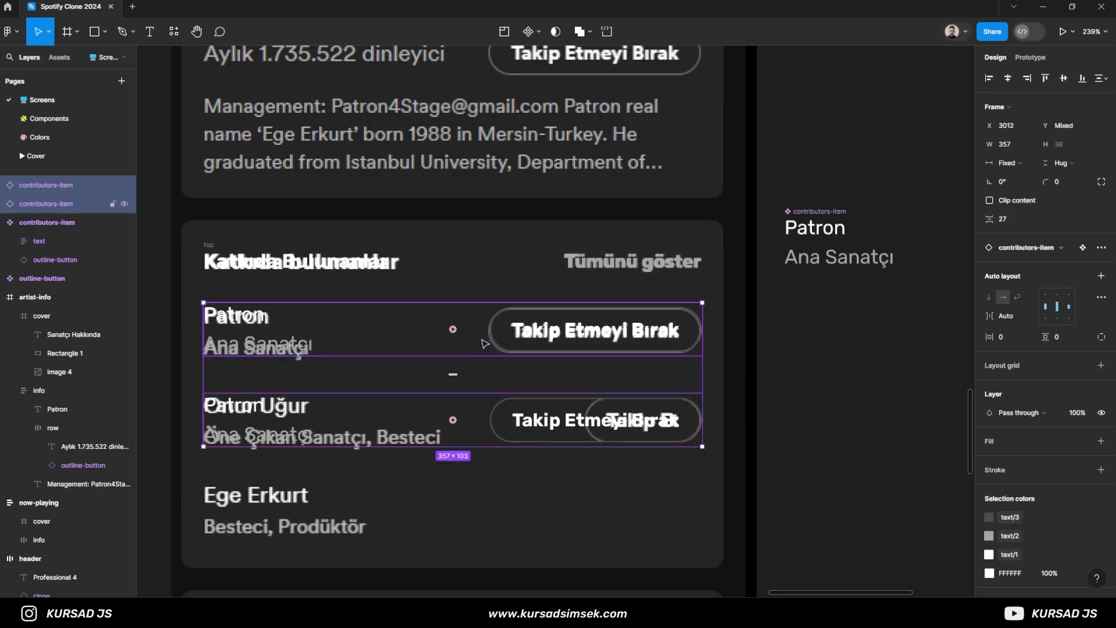
{"action": "key", "text": "ctrl+g"}
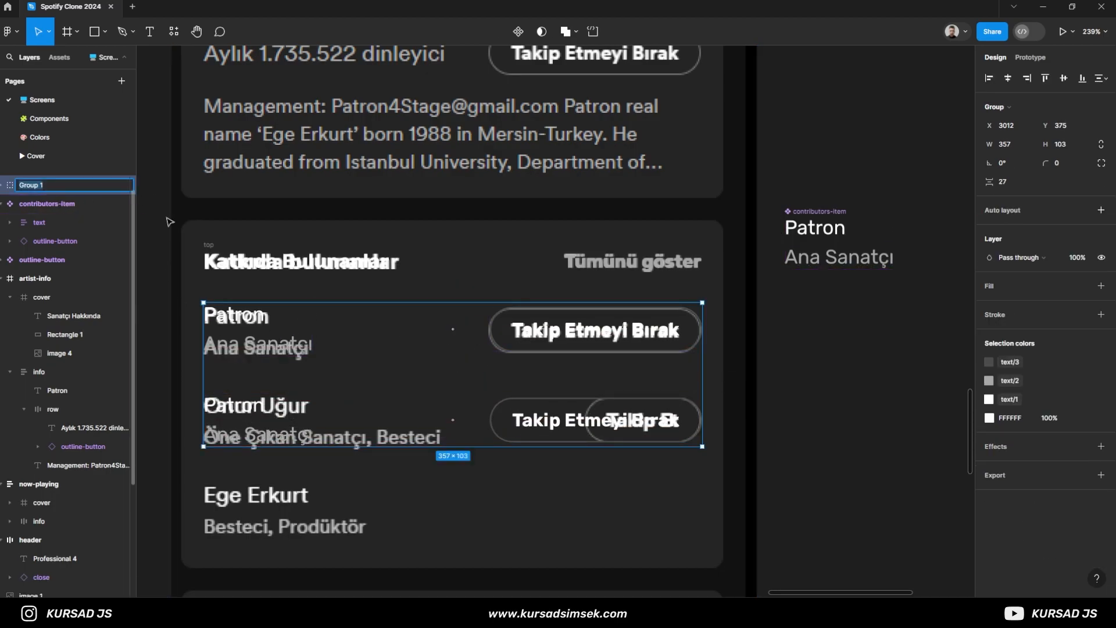
{"action": "key", "text": "shift+a"}
{"action": "left_click", "coordinate": [1012, 268]}
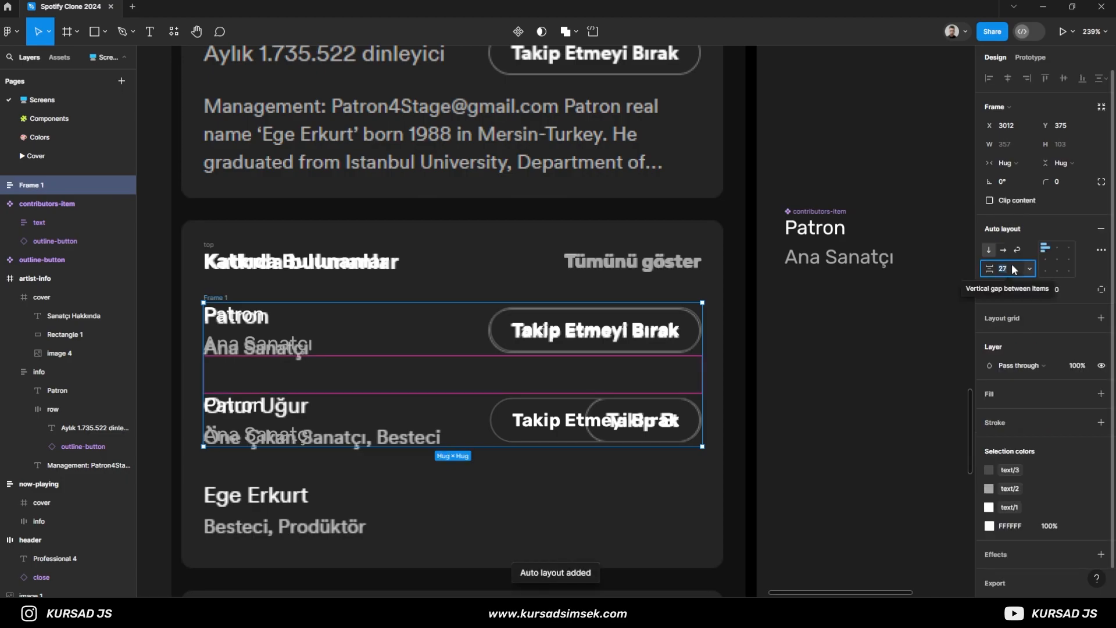
{"action": "type", "text": "28"}
{"action": "key", "text": "Return"}
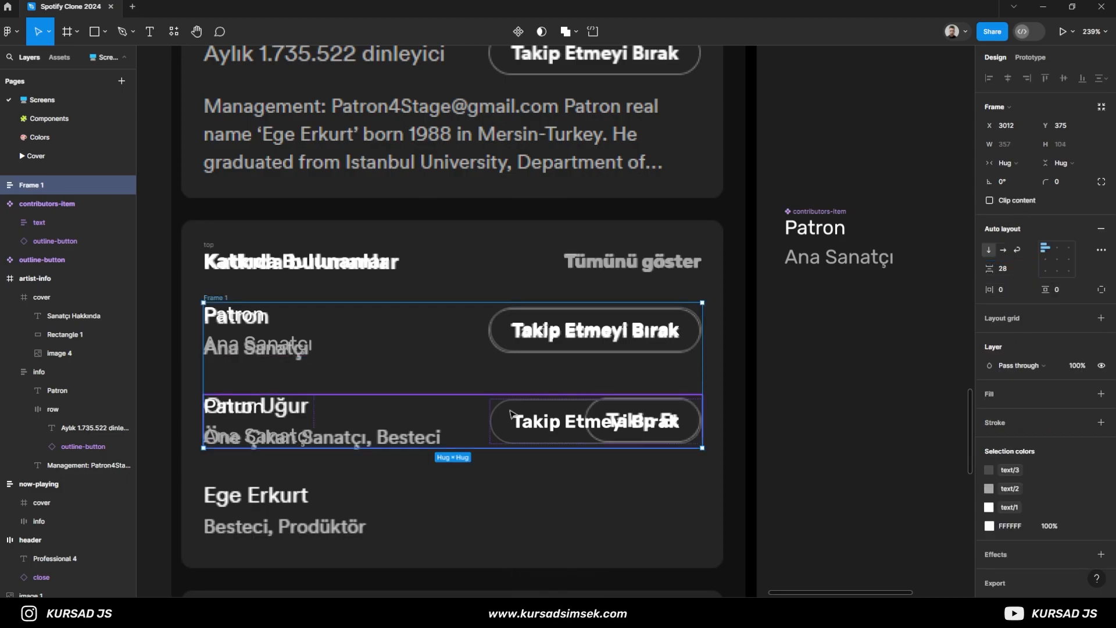
- Rename the auto layout frame holding the contributor rows as flow
{"action": "double_click", "coordinate": [23, 190]}
{"action": "type", "text": "flow"}
{"action": "key", "text": "Return"}
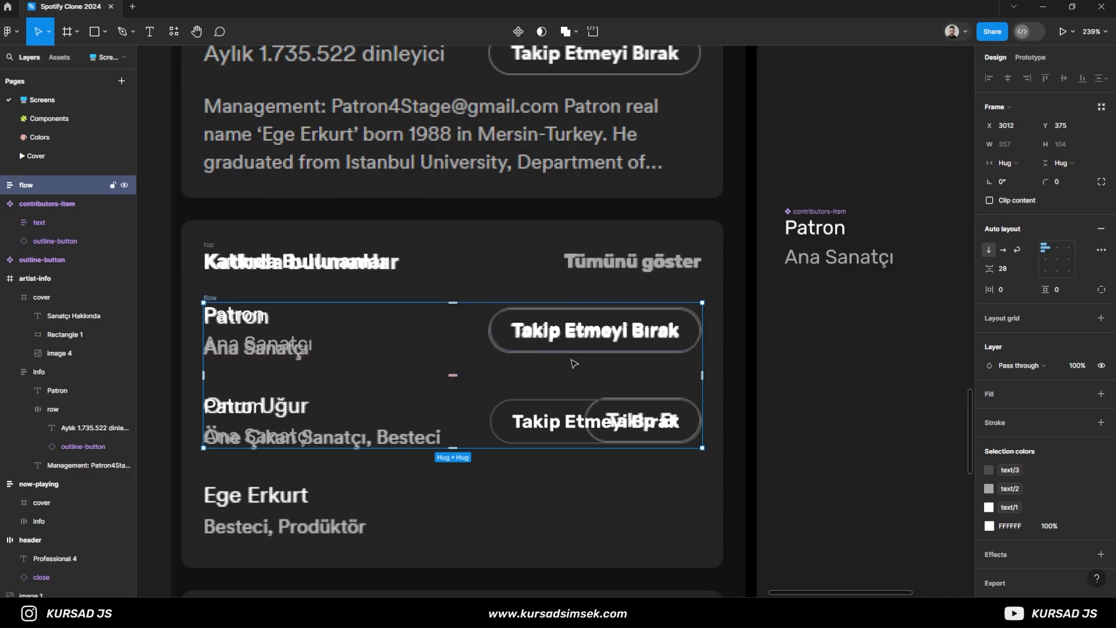
{"action": "key", "text": "Escape"}
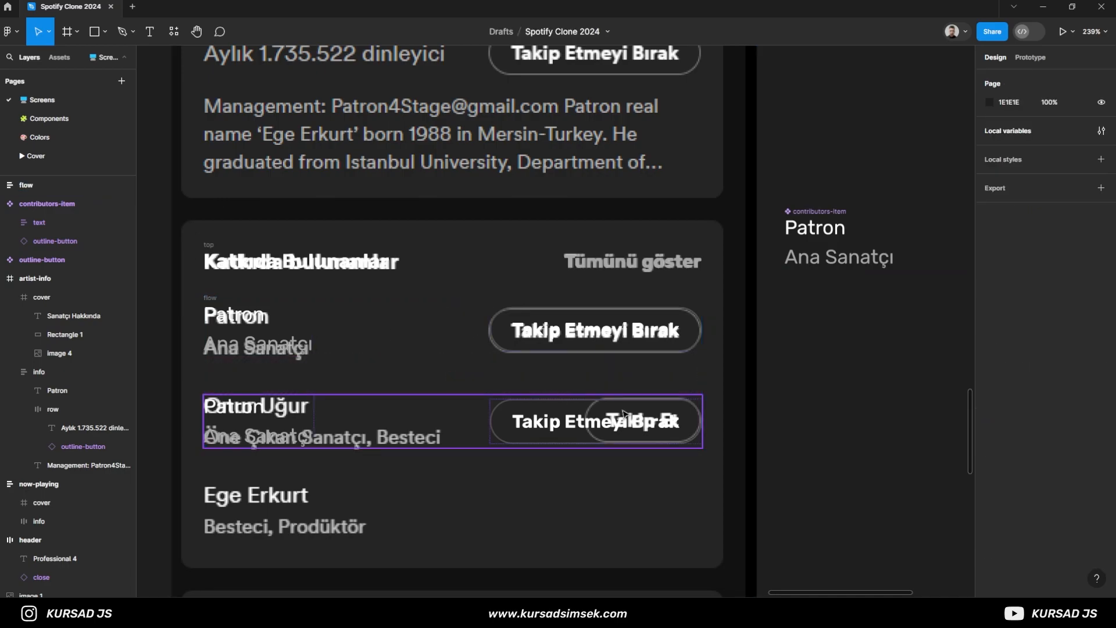
- Change the button label in the second contributor row to "Takip Et"
{"action": "key", "text": "t"}
{"action": "left_click", "coordinate": [565, 423]}
{"action": "key", "text": "ctrl+a"}
{"action": "type", "text": "Takip Et"}
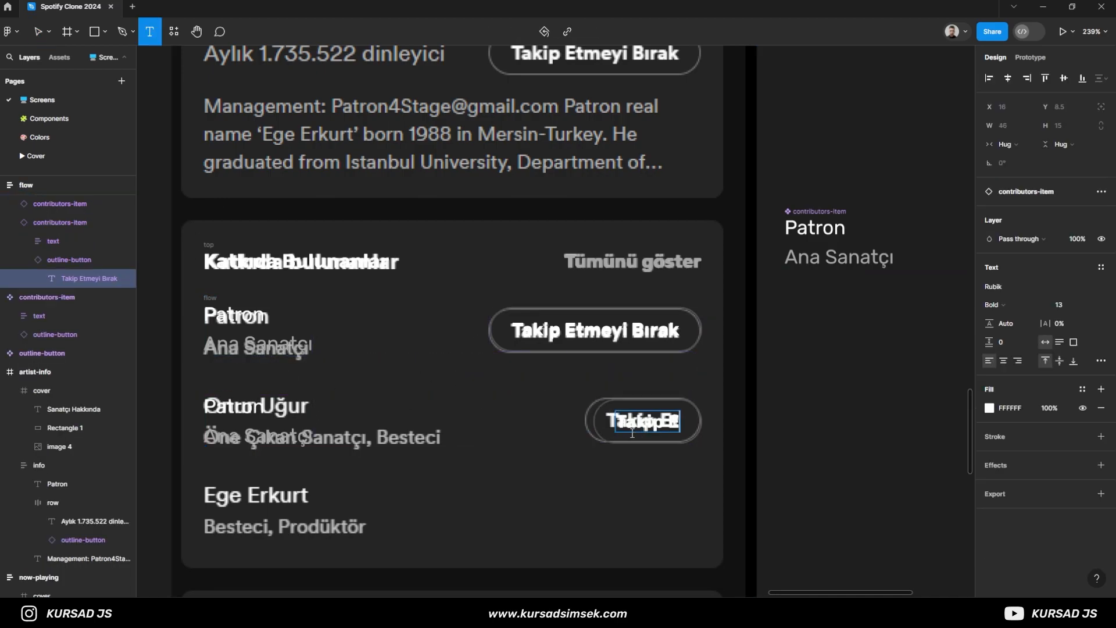
{"action": "type", "text": "t"}
{"action": "key", "text": "Escape"}
{"action": "key", "text": "Escape"}
{"action": "scroll", "coordinate": [475, 475], "scroll_direction": "down", "scroll_amount": 2}
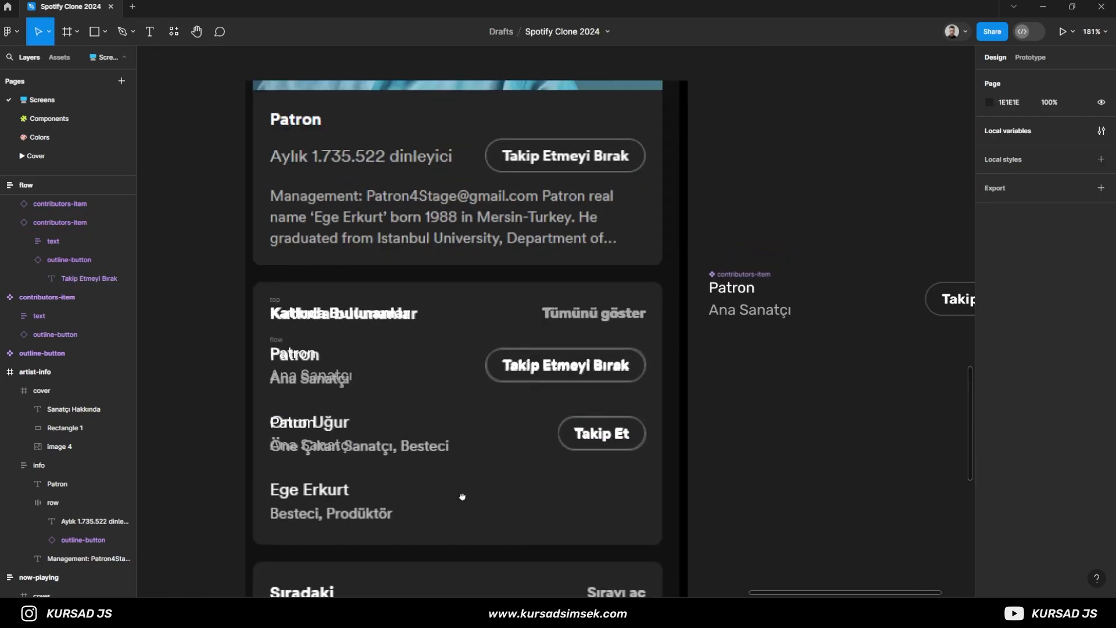
- Duplicate the second contributors-item within the flow frame to add a third contributor row
{"action": "left_click_drag", "start_coordinate": [462, 496], "coordinate": [462, 446]}
{"action": "left_click", "coordinate": [48, 226]}
{"action": "left_click", "coordinate": [10, 223]}
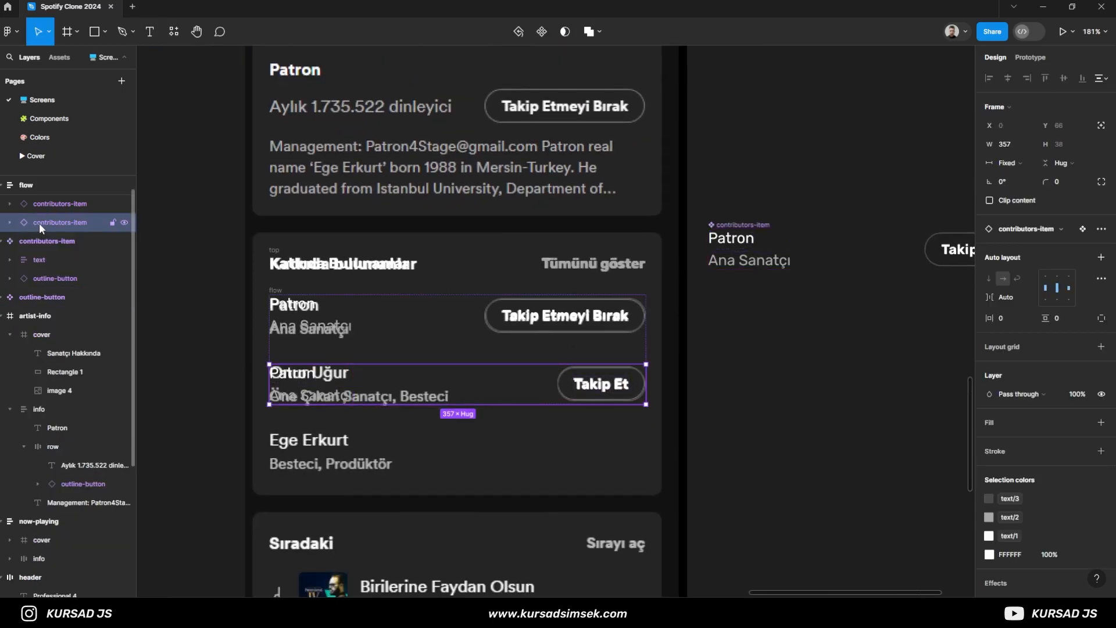
{"action": "key", "text": "ctrl+d"}
- Try hiding the outline-button layer of the third contributor row, and show it again
{"action": "left_click", "coordinate": [10, 240]}
{"action": "left_click", "coordinate": [53, 278]}
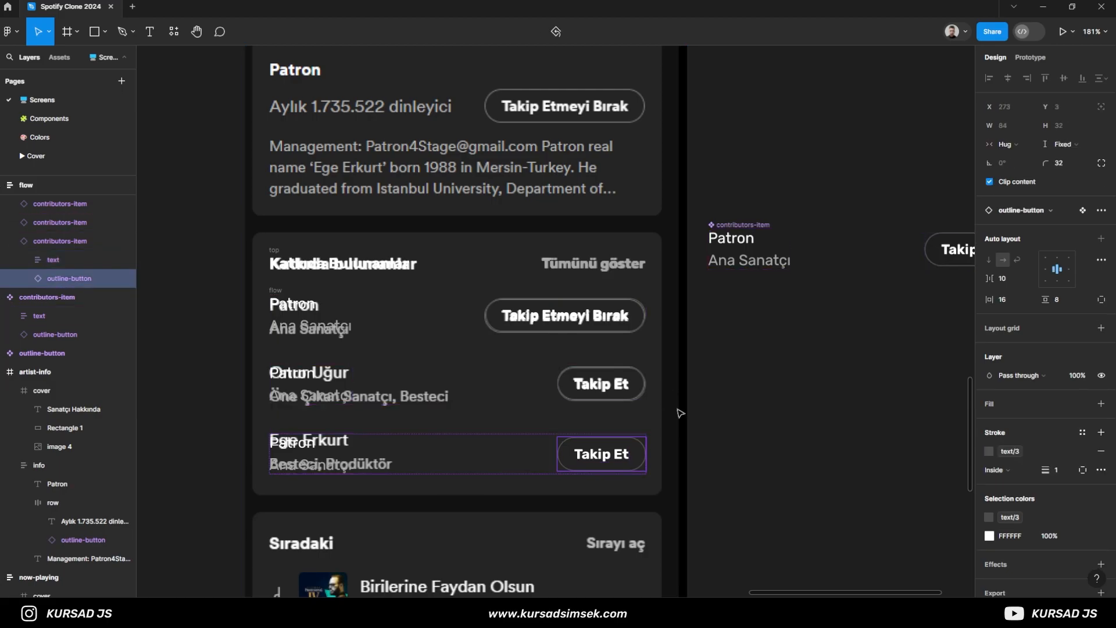
{"action": "left_click", "coordinate": [124, 279]}
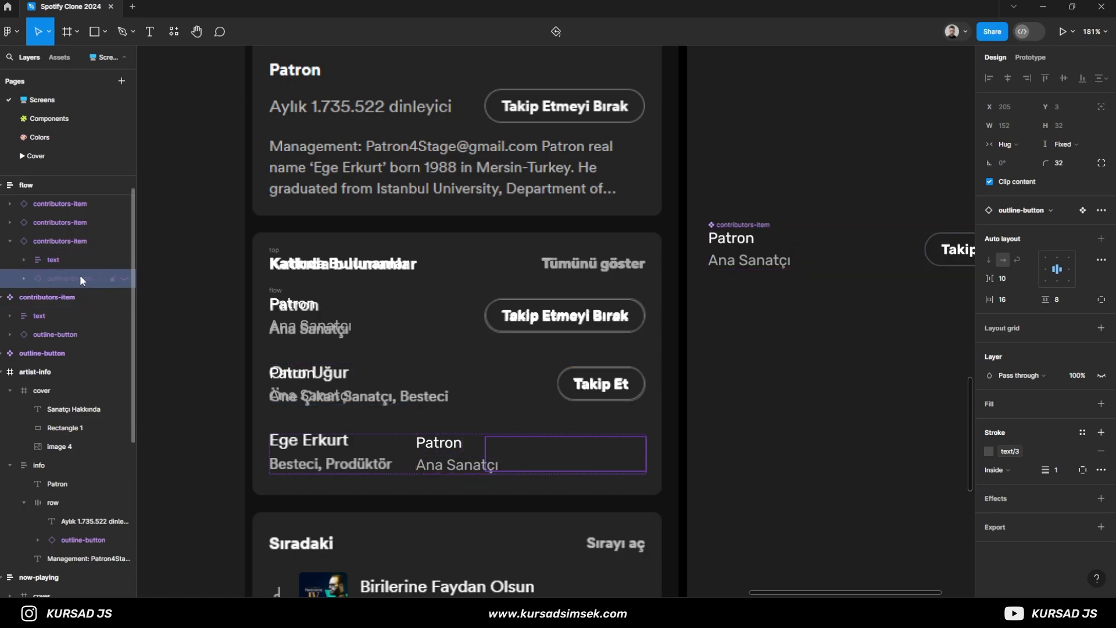
{"action": "left_click", "coordinate": [125, 280]}
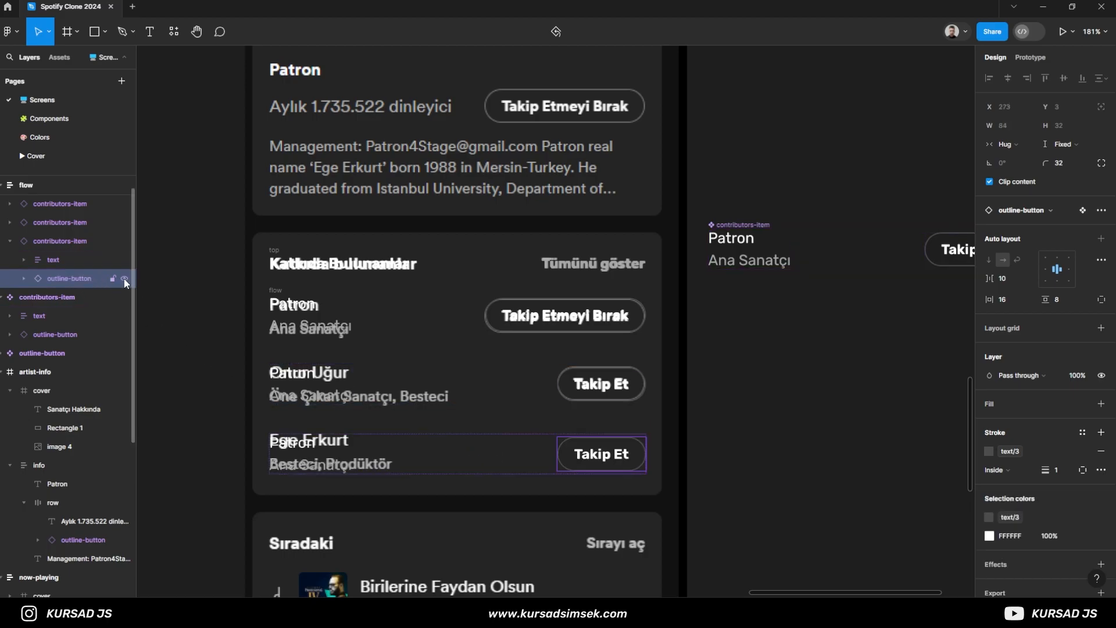
- Make the third row's outline-button fully transparent through its layer opacity, keeping the layer in the row
{"action": "left_click", "coordinate": [85, 240]}
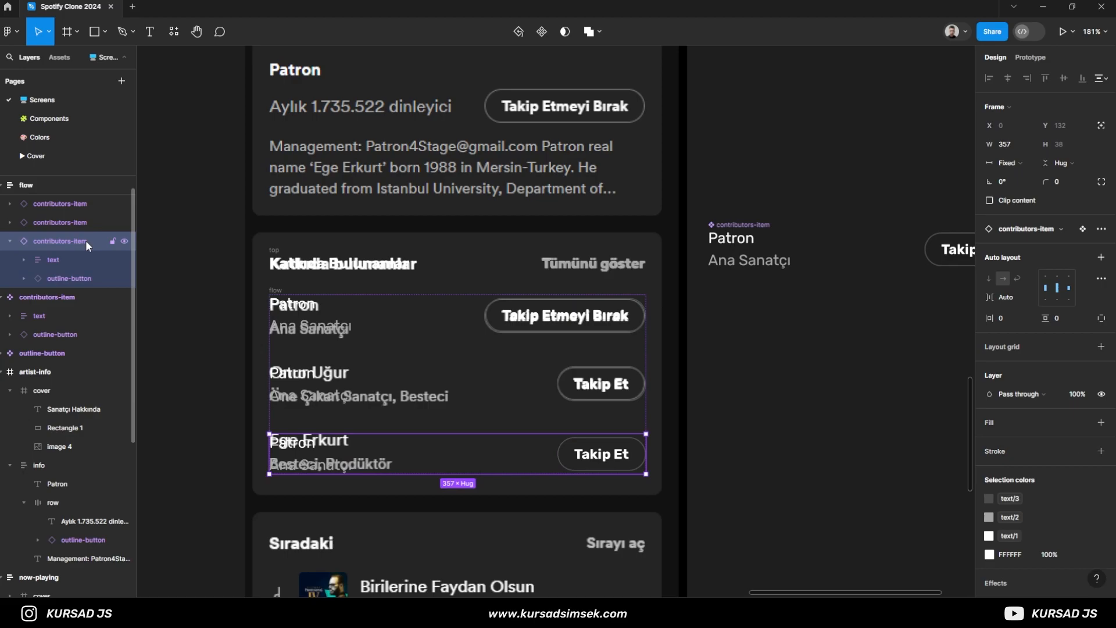
{"action": "left_click", "coordinate": [92, 278]}
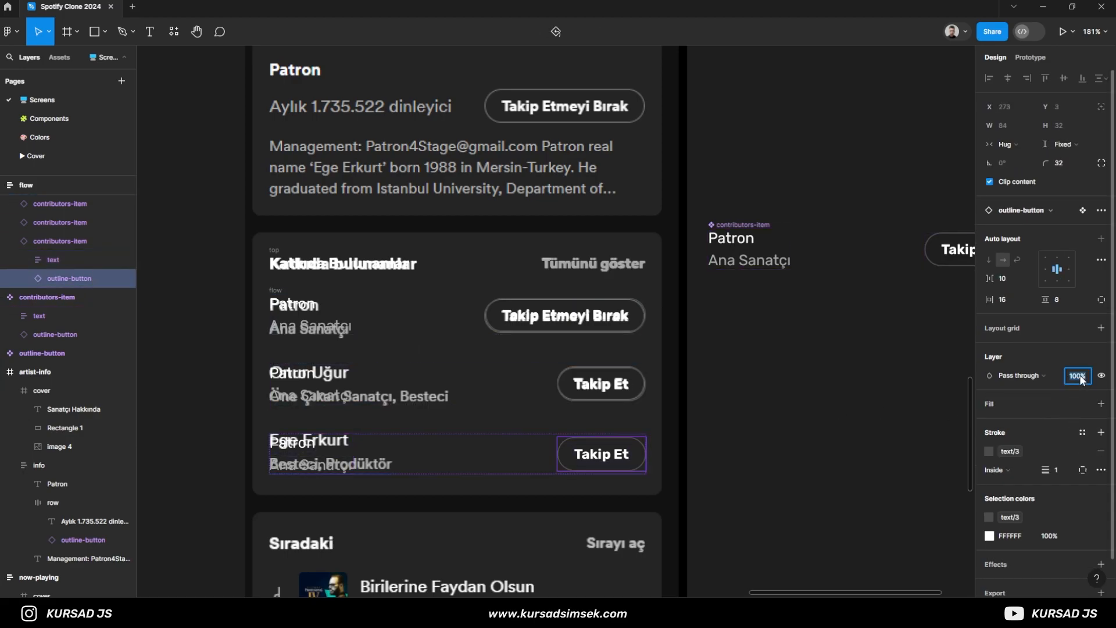
{"action": "key", "text": "Return"}
{"action": "left_click", "coordinate": [731, 397]}
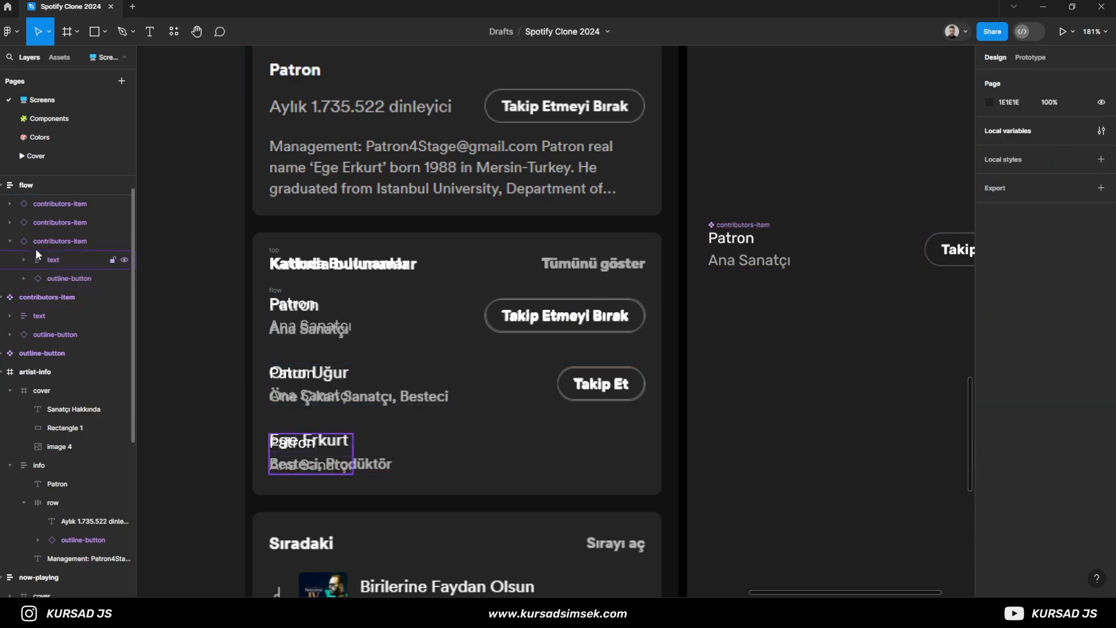
{"action": "left_click", "coordinate": [17, 245]}
{"action": "left_click", "coordinate": [10, 241]}
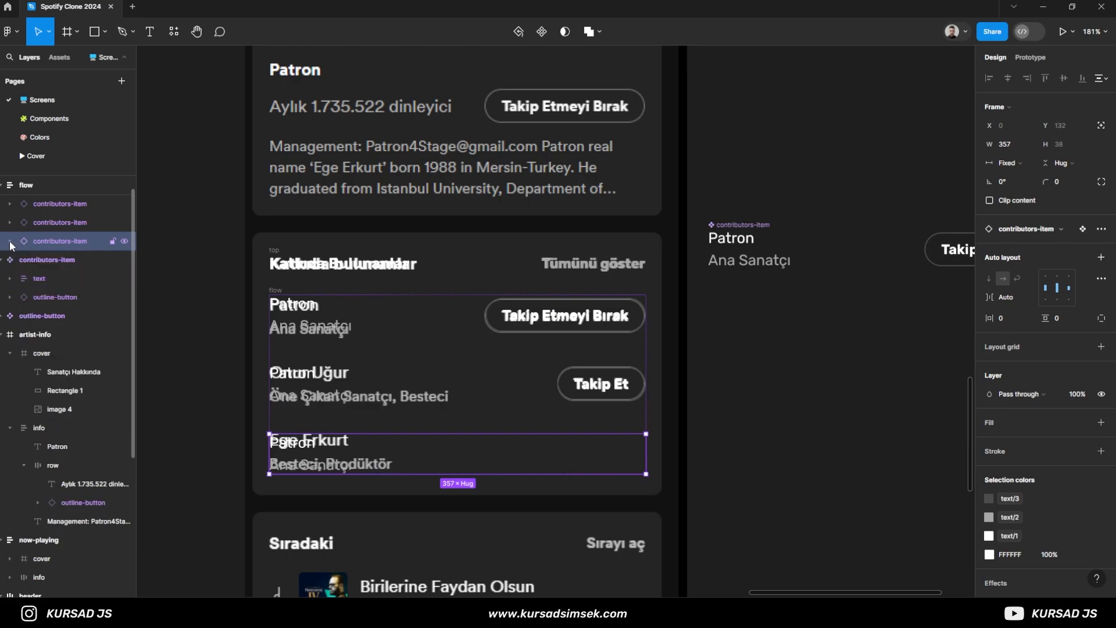
- Group the top heading frame with the flow frame and move the group onto the empty canvas below the contributors-item component
{"action": "left_click", "coordinate": [275, 289]}
{"action": "left_click", "coordinate": [277, 254], "text": "shift"}
{"action": "key", "text": "ctrl+g"}
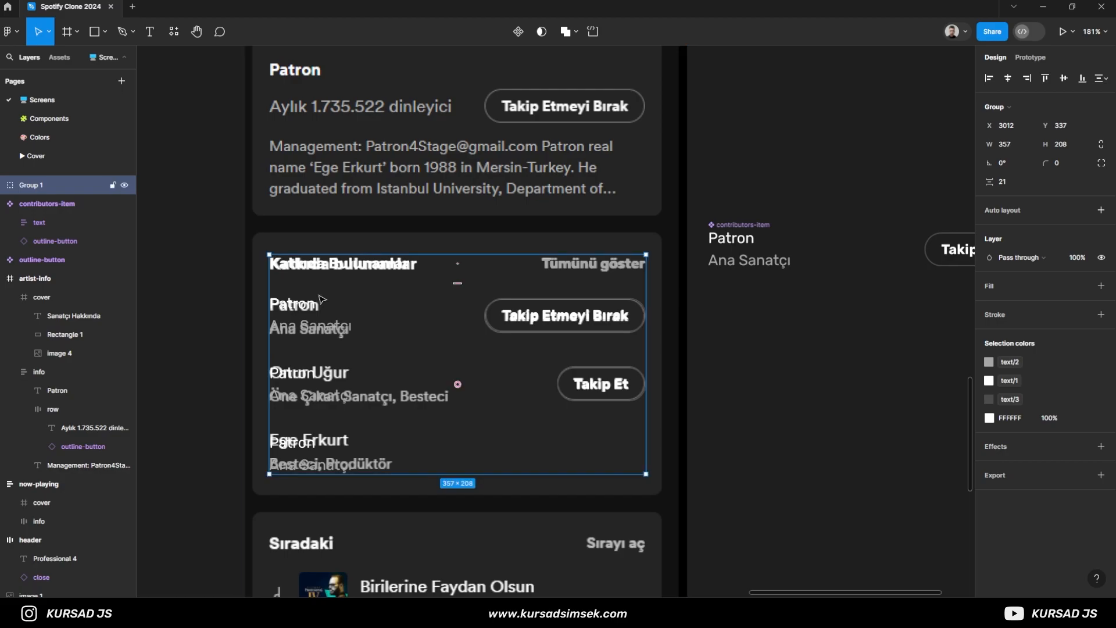
{"action": "scroll", "coordinate": [366, 291], "scroll_direction": "down", "scroll_amount": 2}
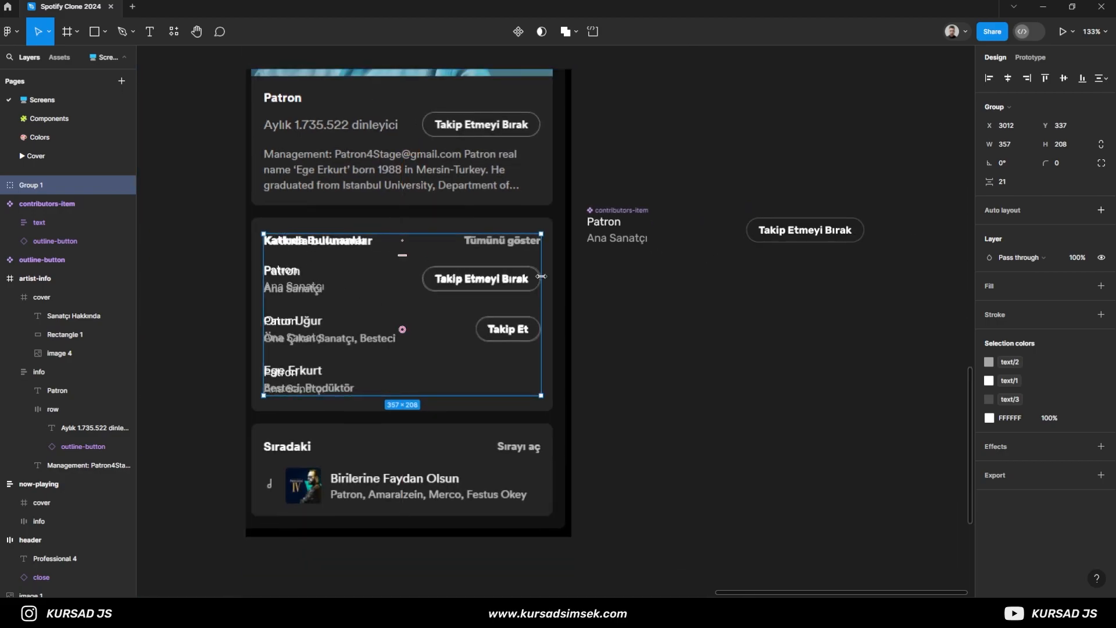
{"action": "left_click_drag", "start_coordinate": [497, 303], "coordinate": [828, 381]}
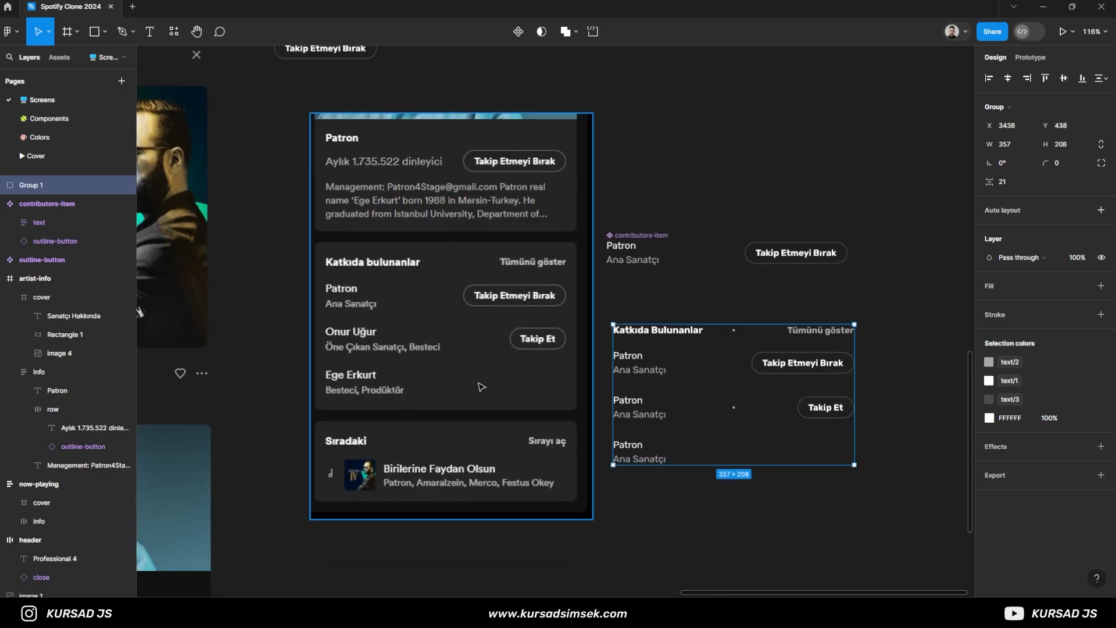
- Replace the second contributor row's name and role with the second contributor's texts from the reference card
{"action": "key", "text": "t"}
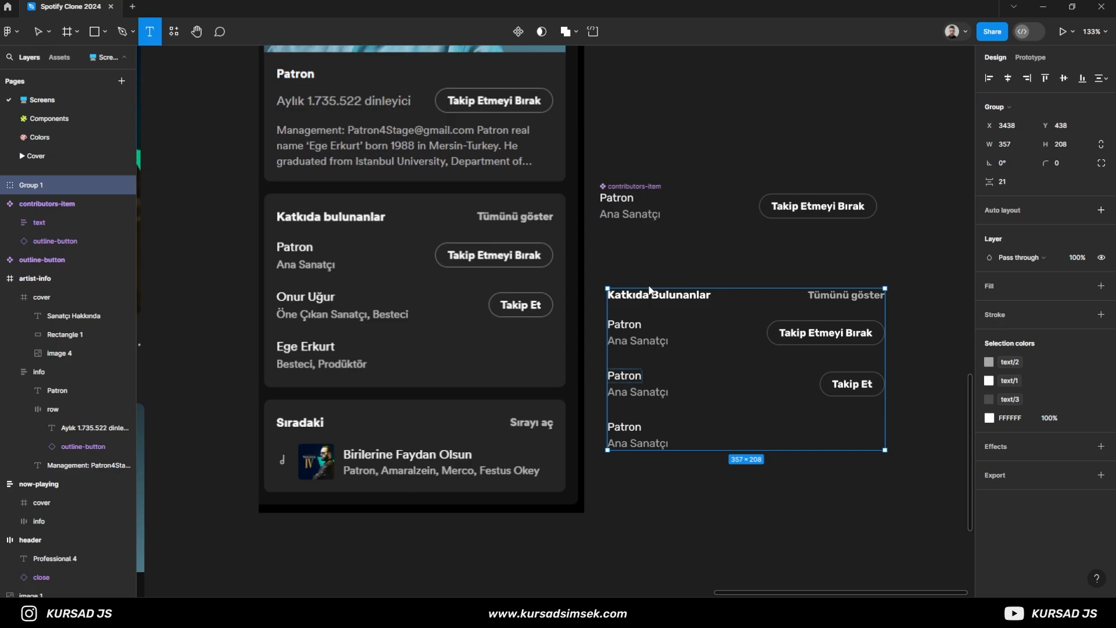
{"action": "left_click", "coordinate": [628, 379]}
{"action": "type", "text": "Onur Uğur"}
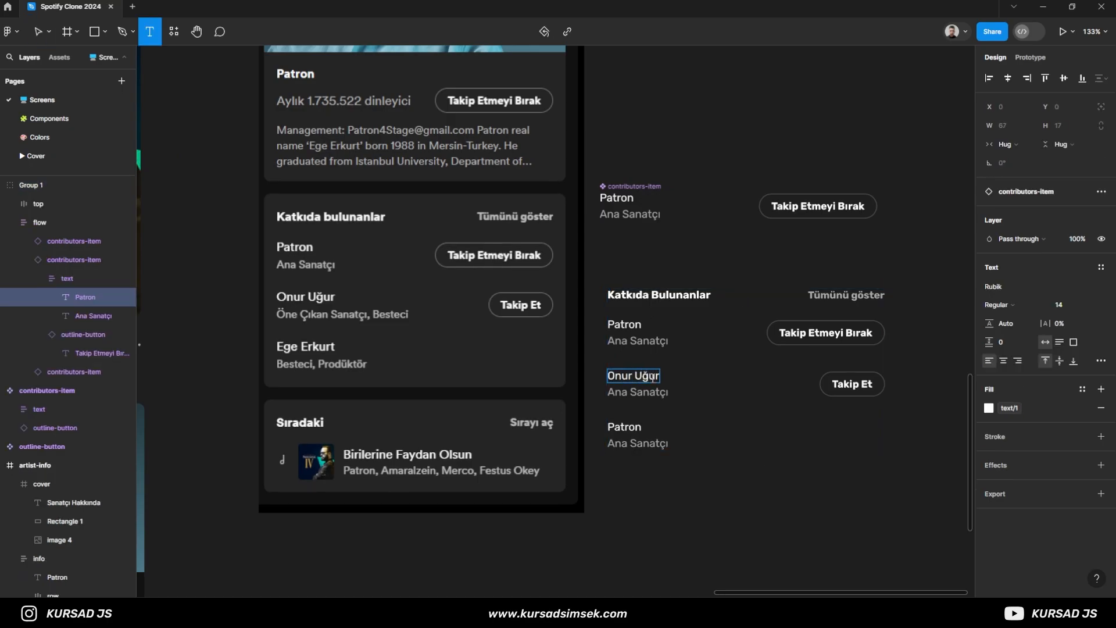
{"action": "key", "text": "Tab"}
{"action": "type", "text": "Ö"}
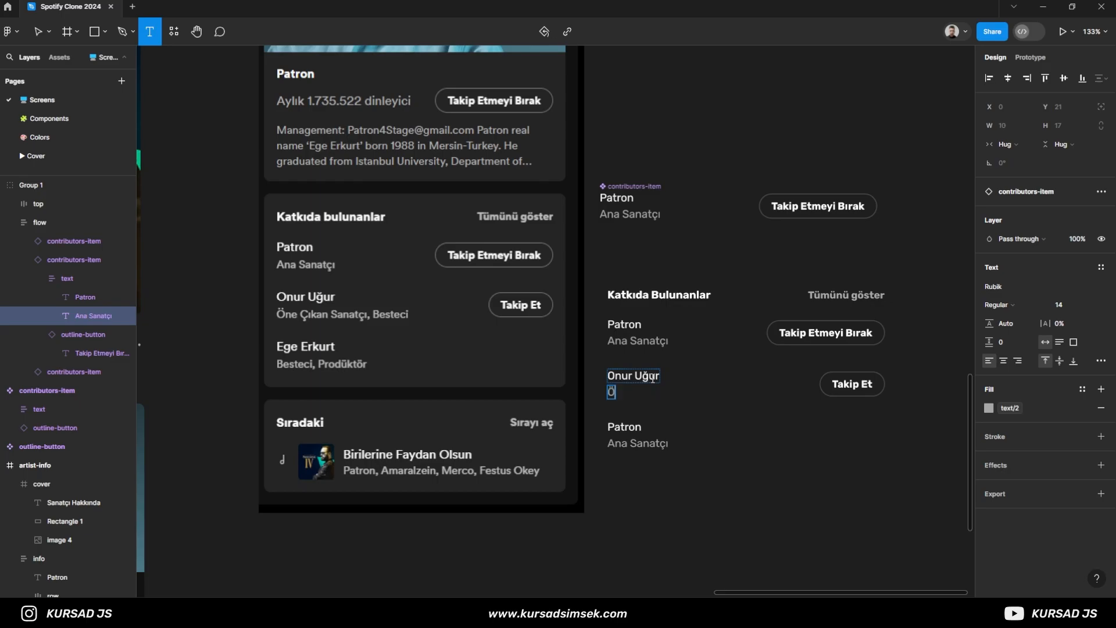
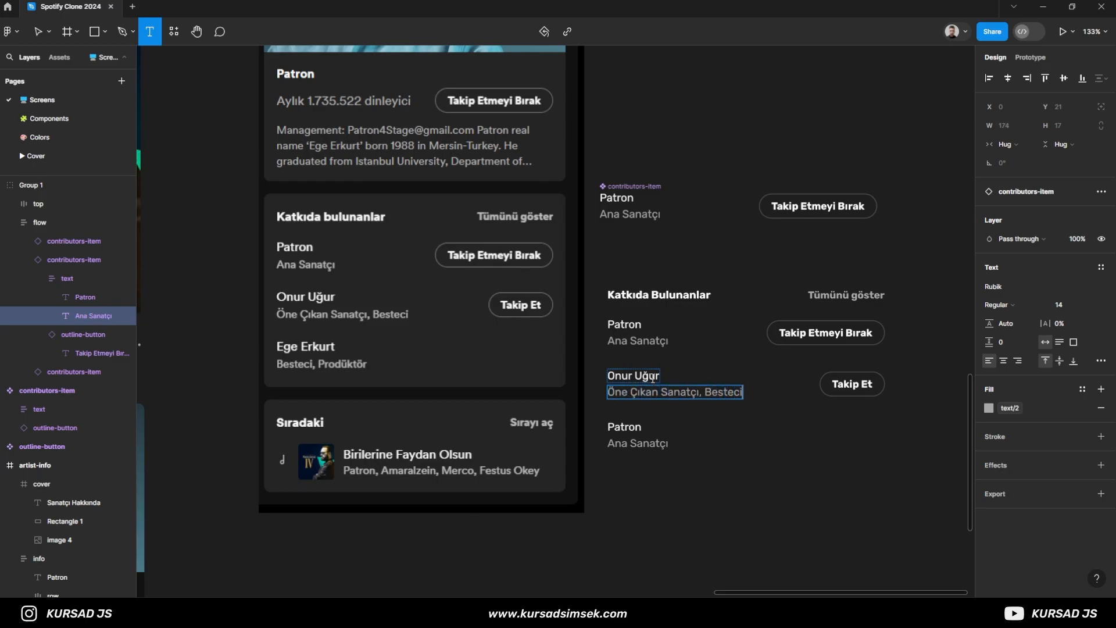
- Replace the third contributor row's name and role with the third contributor's texts from the reference card
{"action": "key", "text": "Tab"}
{"action": "key", "text": "Tab"}
{"action": "type", "text": "E"}
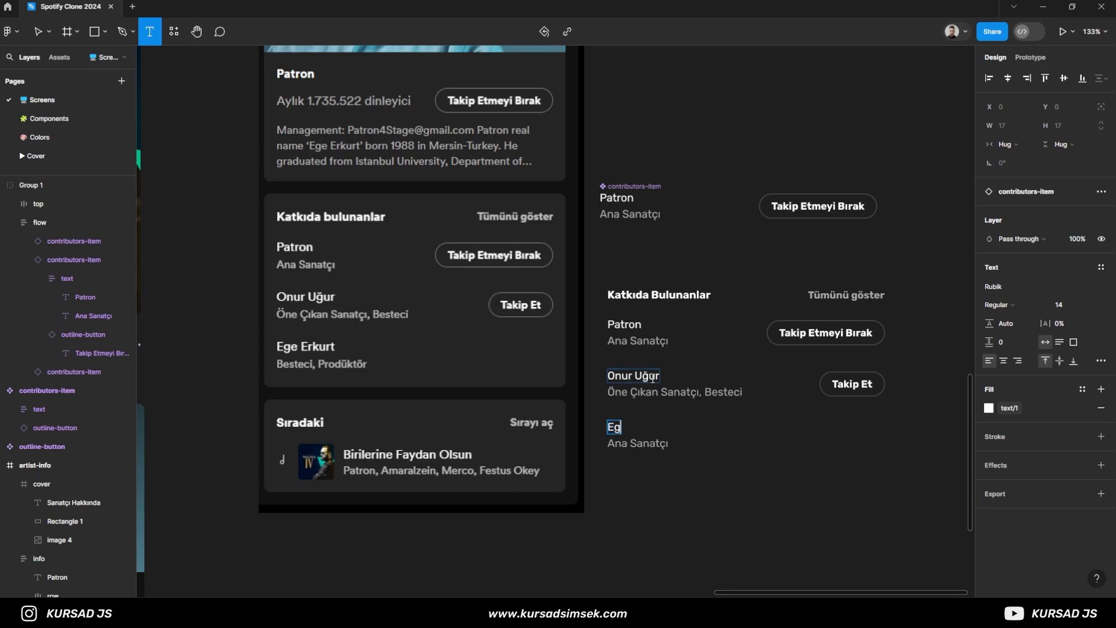
{"action": "type", "text": "ge Erkurt"}
{"action": "key", "text": "Tab"}
{"action": "type", "text": "Be"}
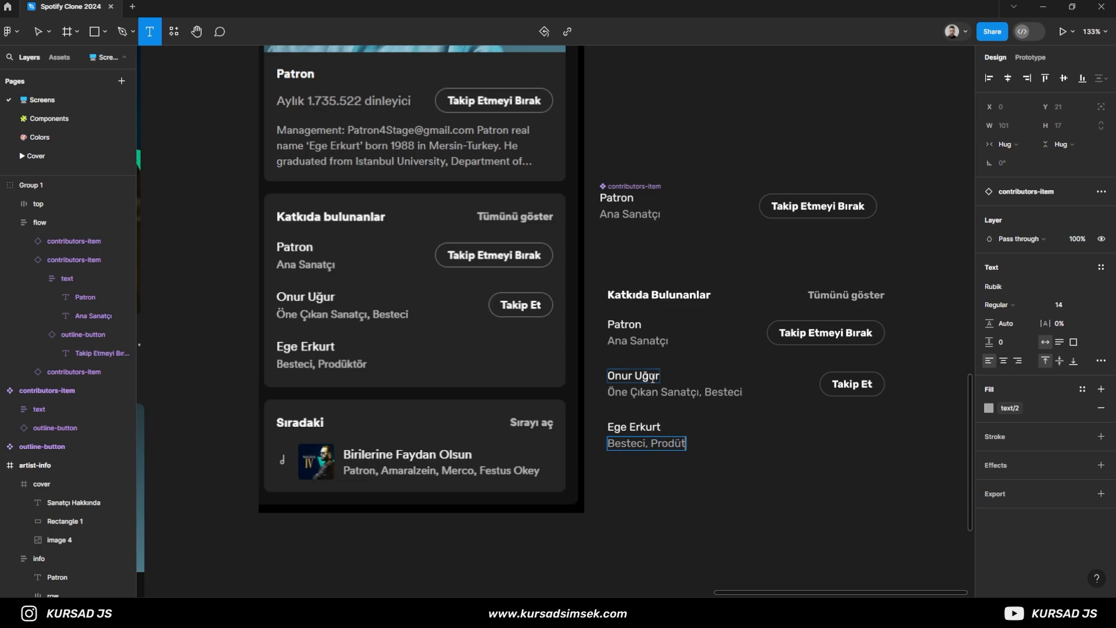
{"action": "key", "text": "Escape"}
{"action": "key", "text": "Escape"}
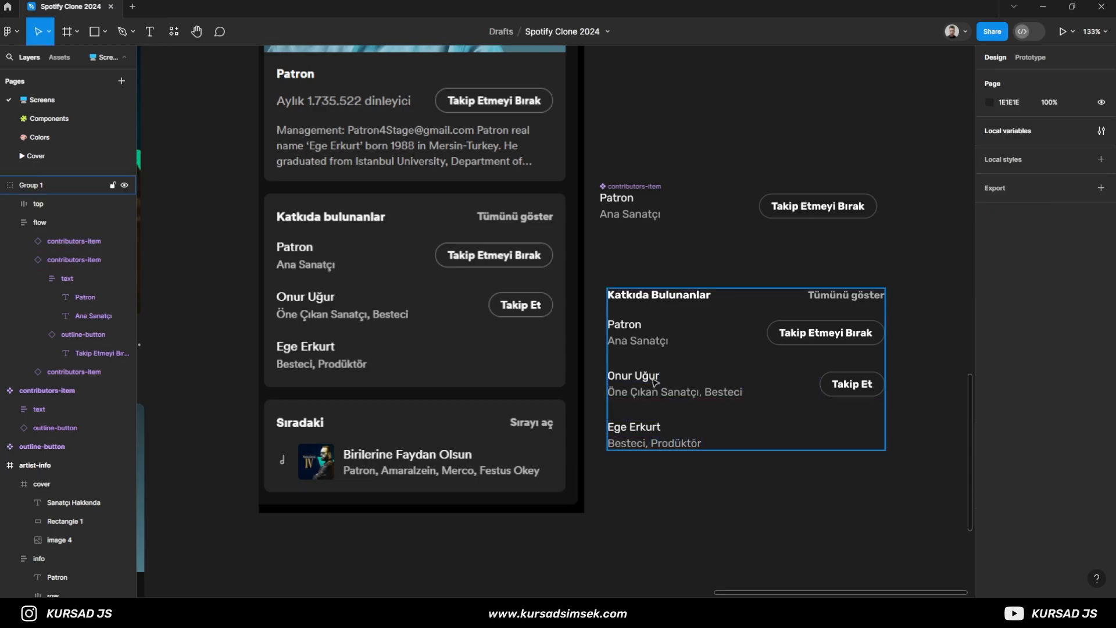
- Turn the contributors group into an auto layout frame with horizontal and vertical padding of 16
{"action": "scroll", "coordinate": [686, 505], "scroll_direction": "down", "scroll_amount": 2}
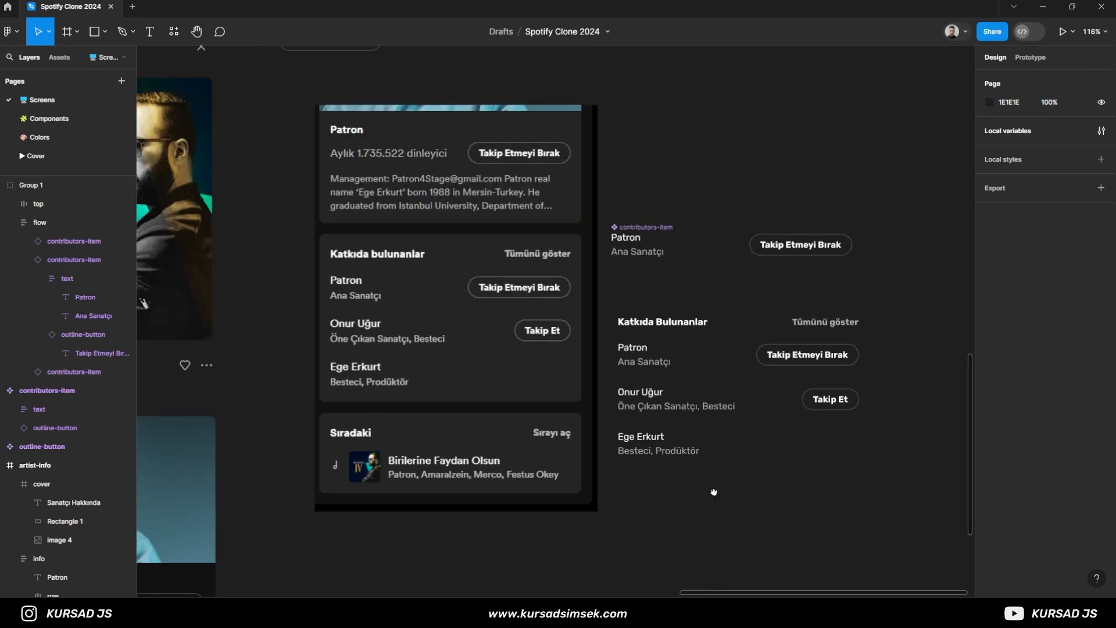
{"action": "left_click", "coordinate": [638, 328]}
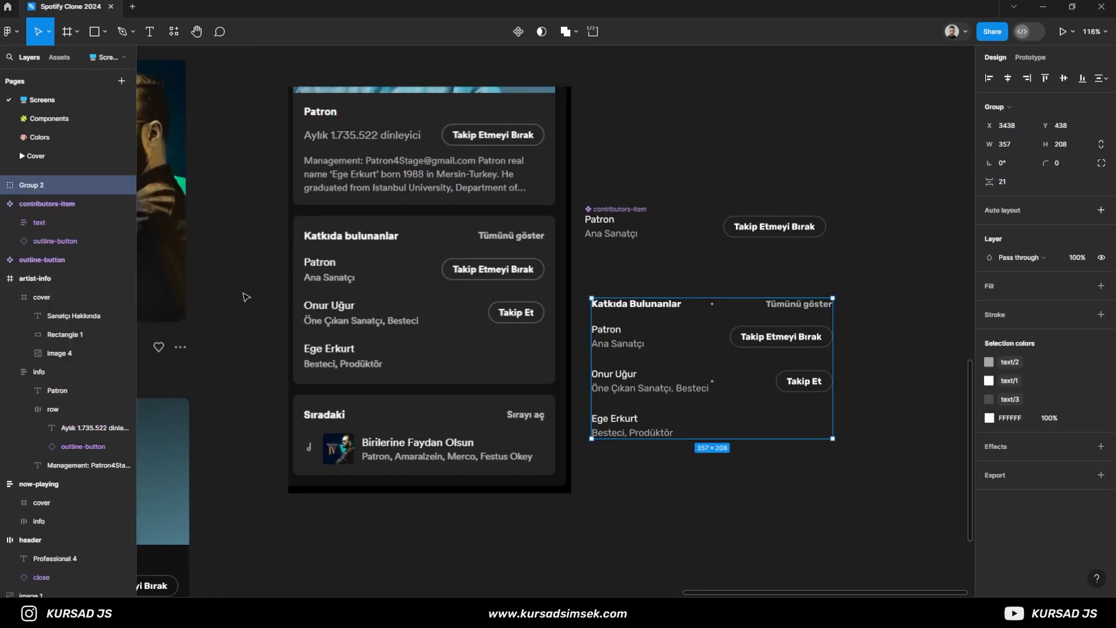
{"action": "key", "text": "shift+a"}
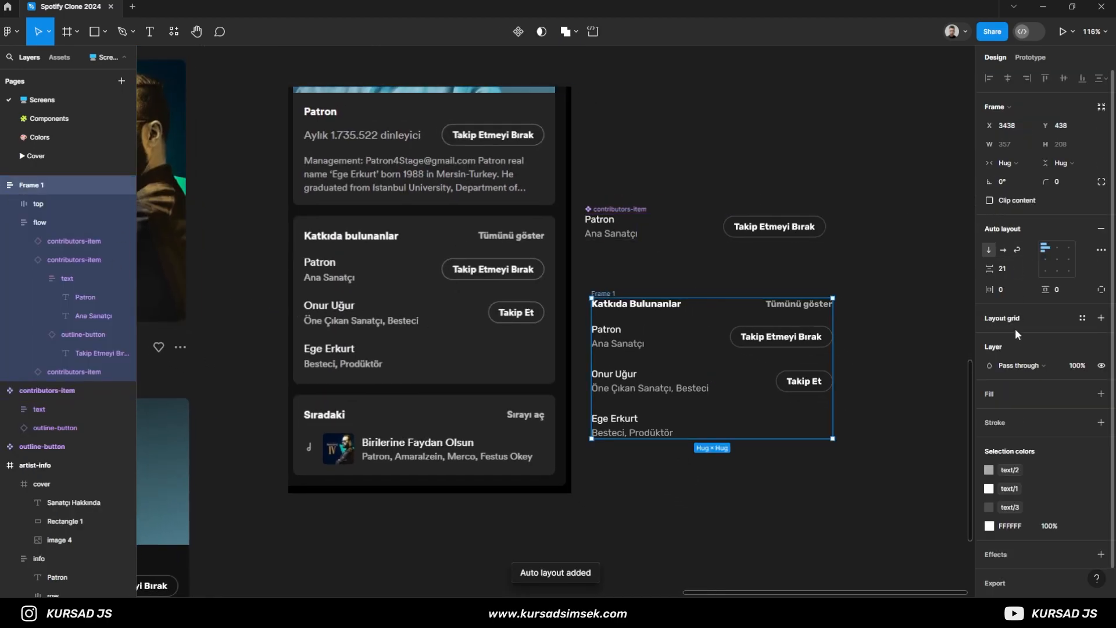
{"action": "type", "text": "16"}
{"action": "left_click", "coordinate": [1060, 289]}
{"action": "type", "text": "16"}
{"action": "key", "text": "Return"}
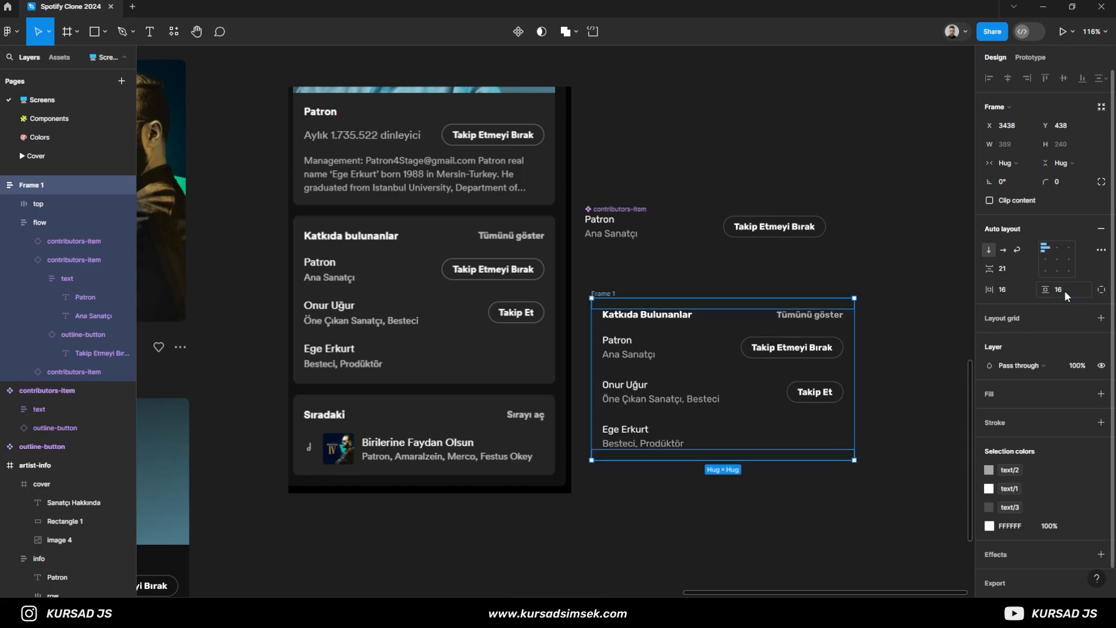
- Round the contributors frame's corners to 8 and fill it with the background/2 colour style
{"action": "left_click", "coordinate": [1067, 184]}
{"action": "type", "text": "8"}
{"action": "left_click", "coordinate": [1101, 394]}
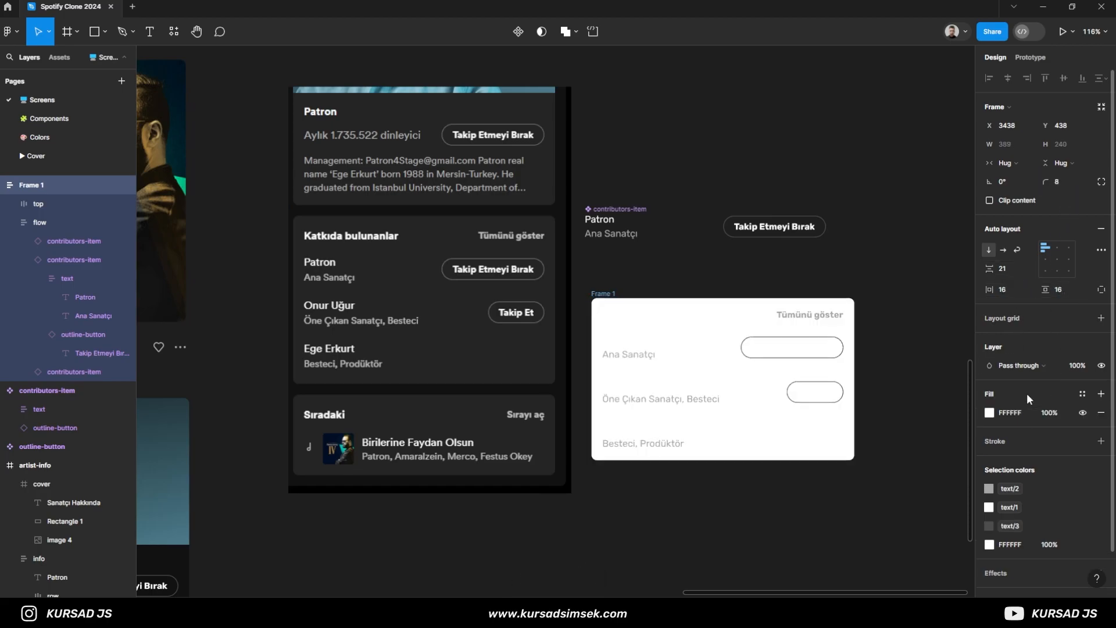
{"action": "left_click", "coordinate": [1082, 394]}
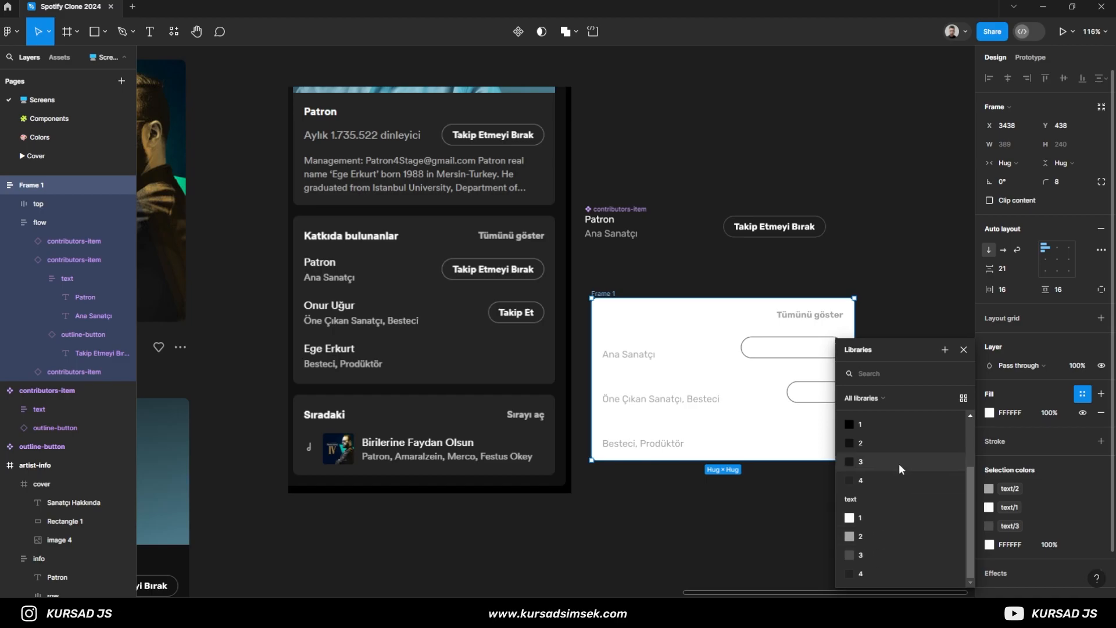
{"action": "left_click", "coordinate": [889, 443]}
{"action": "left_click", "coordinate": [892, 421]}
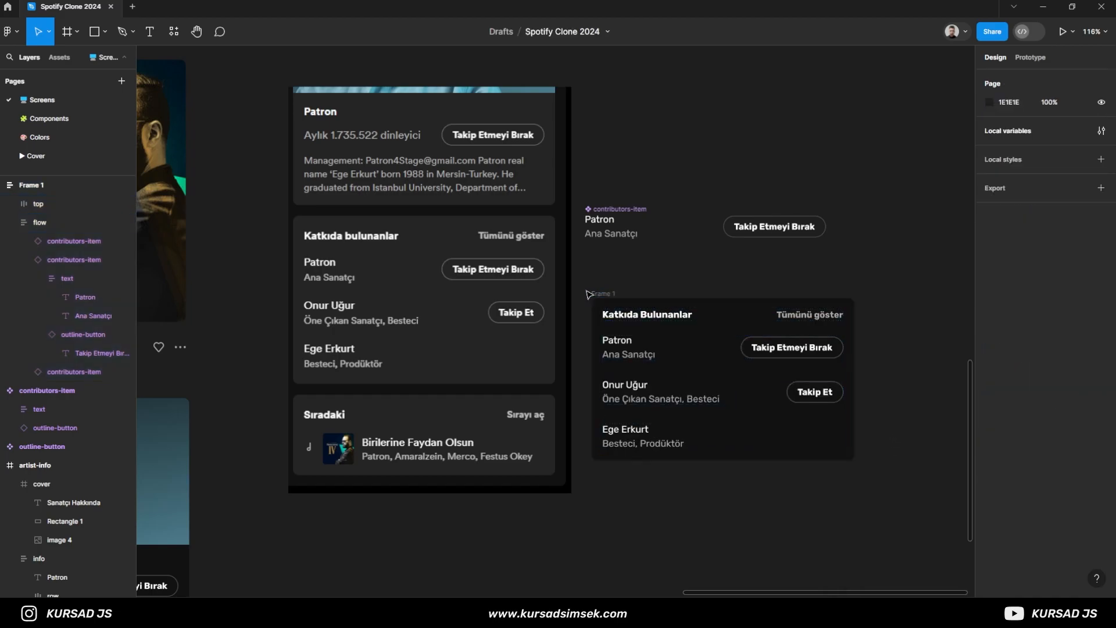
- Lay the contributors frame over the reference contributors card and try a horizontal padding of 20
{"action": "left_click_drag", "start_coordinate": [615, 298], "coordinate": [299, 221]}
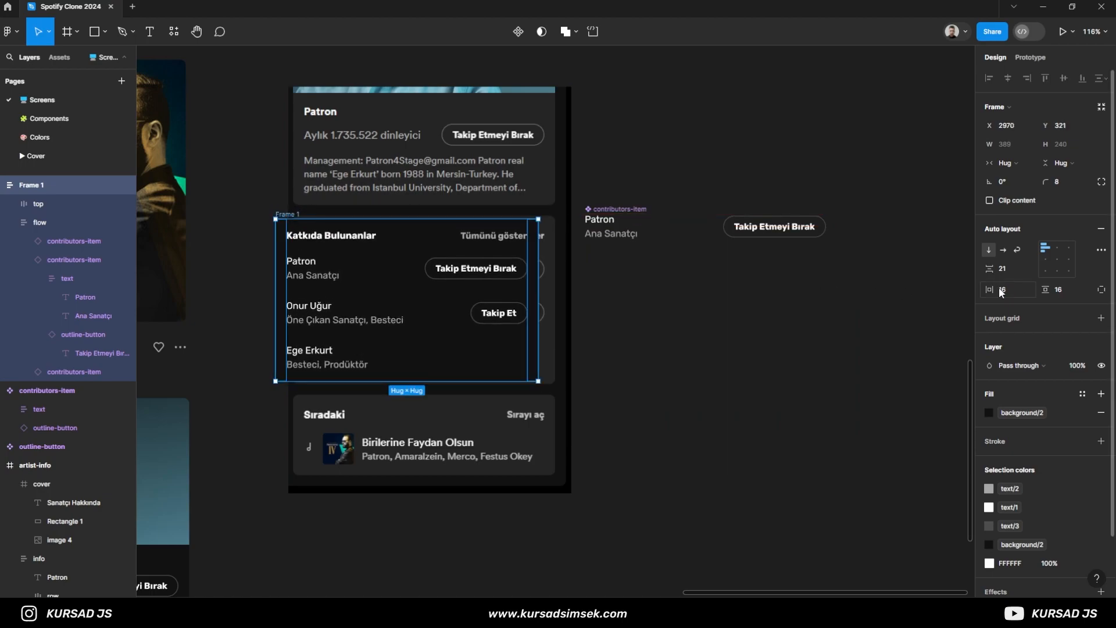
{"action": "type", "text": "20"}
{"action": "key", "text": "Return"}
{"action": "key", "text": "ctrl+z"}
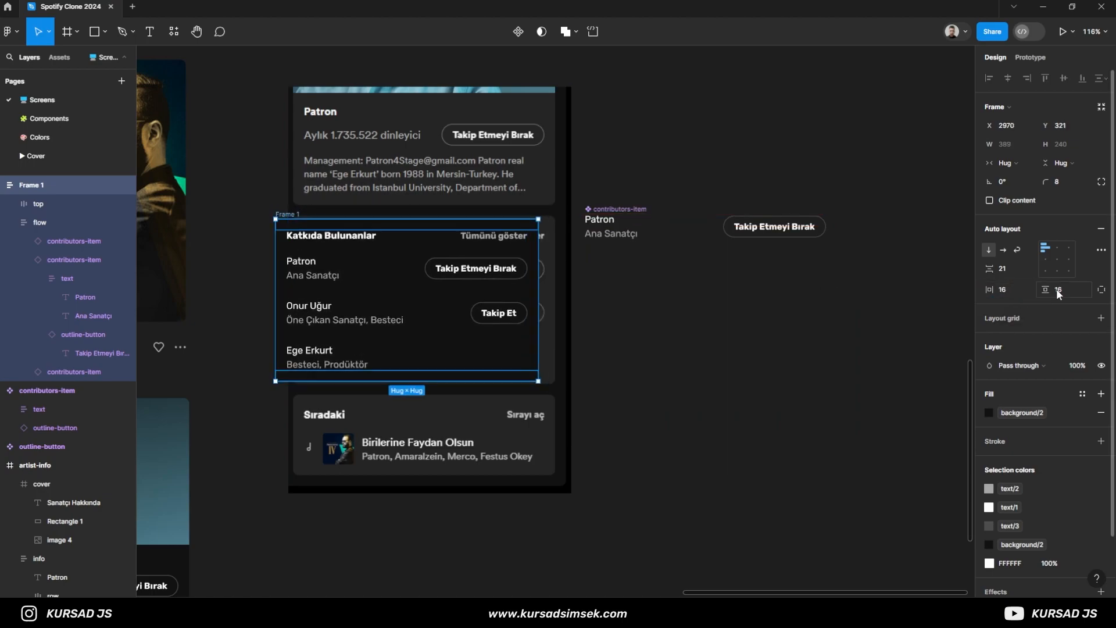
- Set the contributors frame's vertical padding to 20 to match the reference card's height
{"action": "key", "text": "Return"}
{"action": "scroll", "coordinate": [451, 303], "scroll_direction": "up", "scroll_amount": 4}
{"action": "left_click_drag", "start_coordinate": [469, 294], "coordinate": [738, 338]}
{"action": "left_click", "coordinate": [468, 291]}
{"action": "scroll", "coordinate": [525, 308], "scroll_direction": "down", "scroll_amount": 2}
{"action": "key", "text": "ctrl+z"}
- Move the frame off the reference card to the canvas below the contributors-item component and rename it contributors
{"action": "left_click", "coordinate": [319, 179]}
{"action": "left_click_drag", "start_coordinate": [231, 172], "coordinate": [711, 234]}
{"action": "double_click", "coordinate": [703, 236]}
{"action": "type", "text": "contributors"}
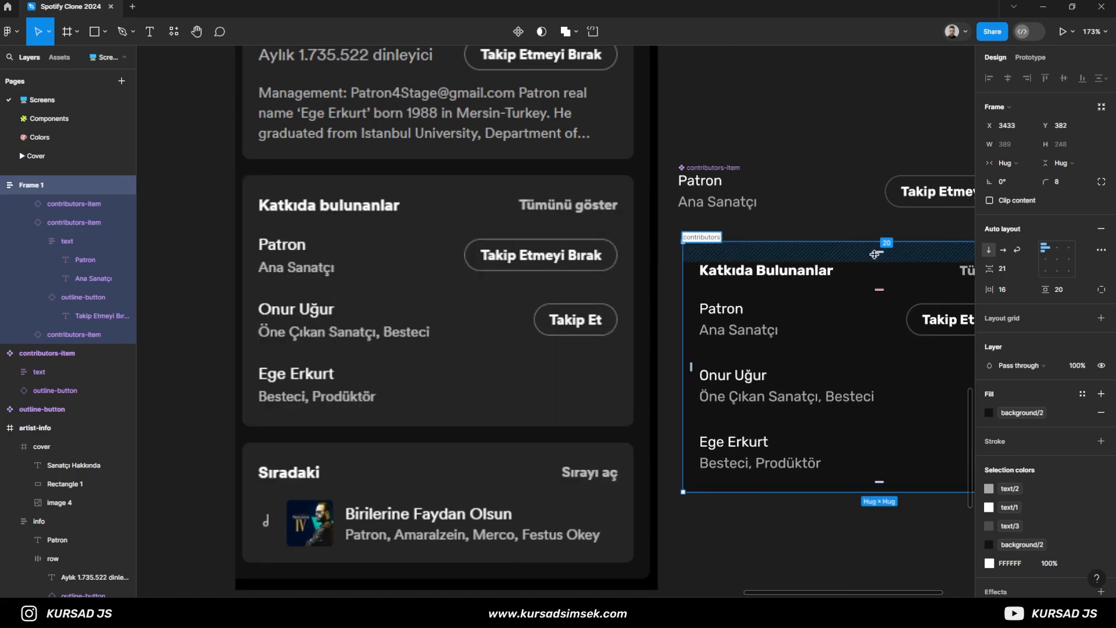
{"action": "key", "text": "Return"}
{"action": "key", "text": "Escape"}
- Move the contributors card directly beneath the artist-info card, aligned with its left edge
{"action": "scroll", "coordinate": [721, 234], "scroll_direction": "down", "scroll_amount": 6}
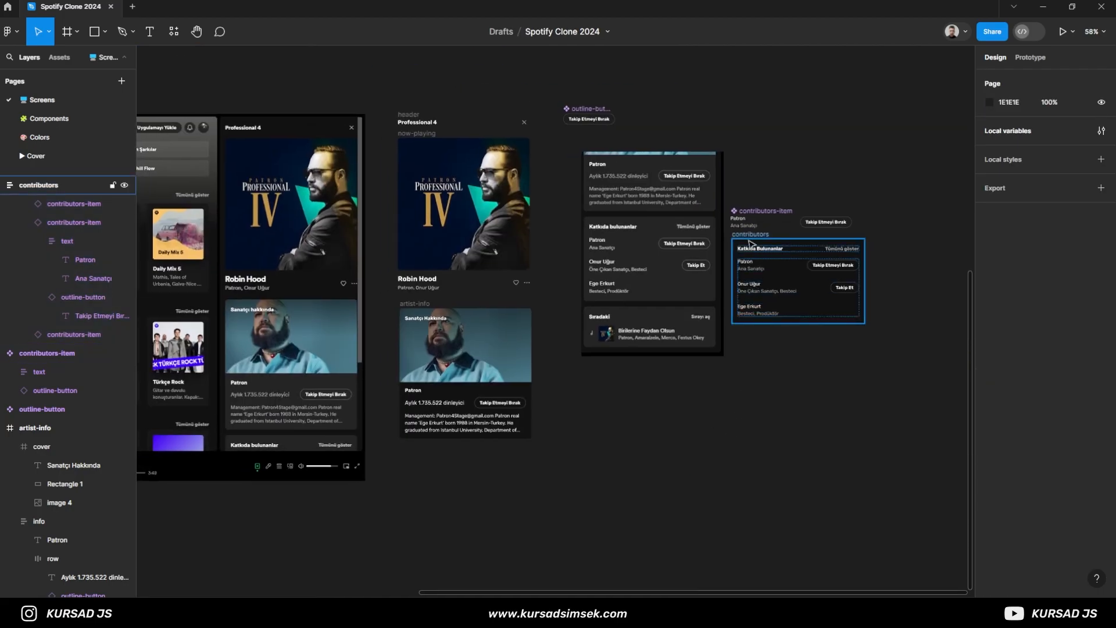
{"action": "left_click_drag", "start_coordinate": [750, 234], "coordinate": [421, 451]}
{"action": "left_click", "coordinate": [653, 456]}
{"action": "scroll", "coordinate": [405, 464], "scroll_direction": "up", "scroll_amount": 5}
{"action": "scroll", "coordinate": [361, 332], "scroll_direction": "down", "scroll_amount": 4}
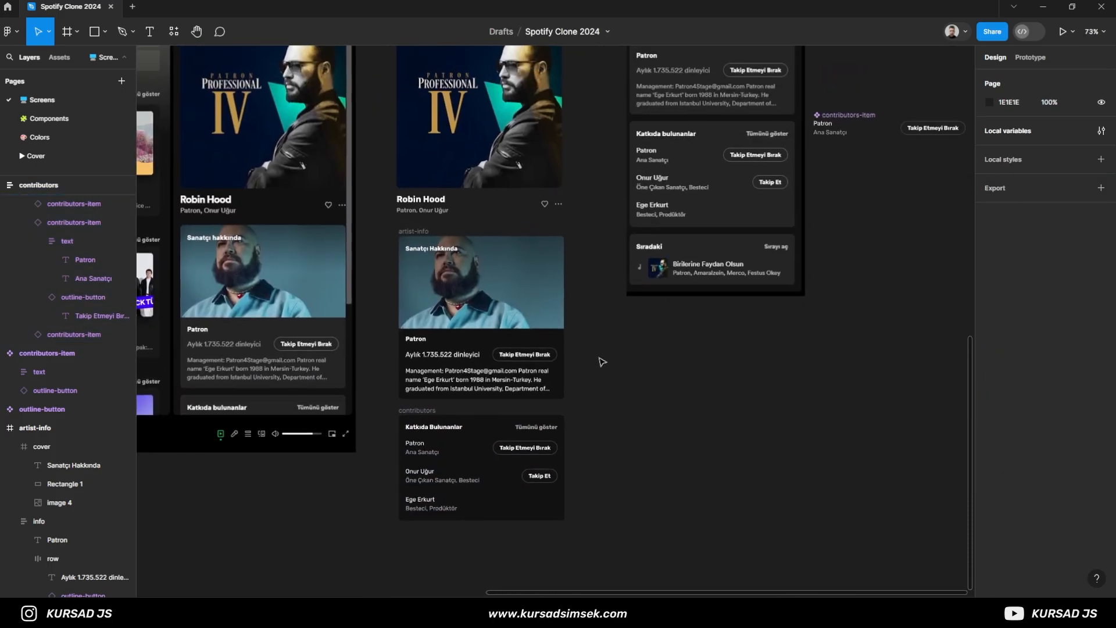
- Draw a frame about 386 × 114 over the reference queue card and fill it with background/2
{"action": "scroll", "coordinate": [599, 381], "scroll_direction": "up", "scroll_amount": 3}
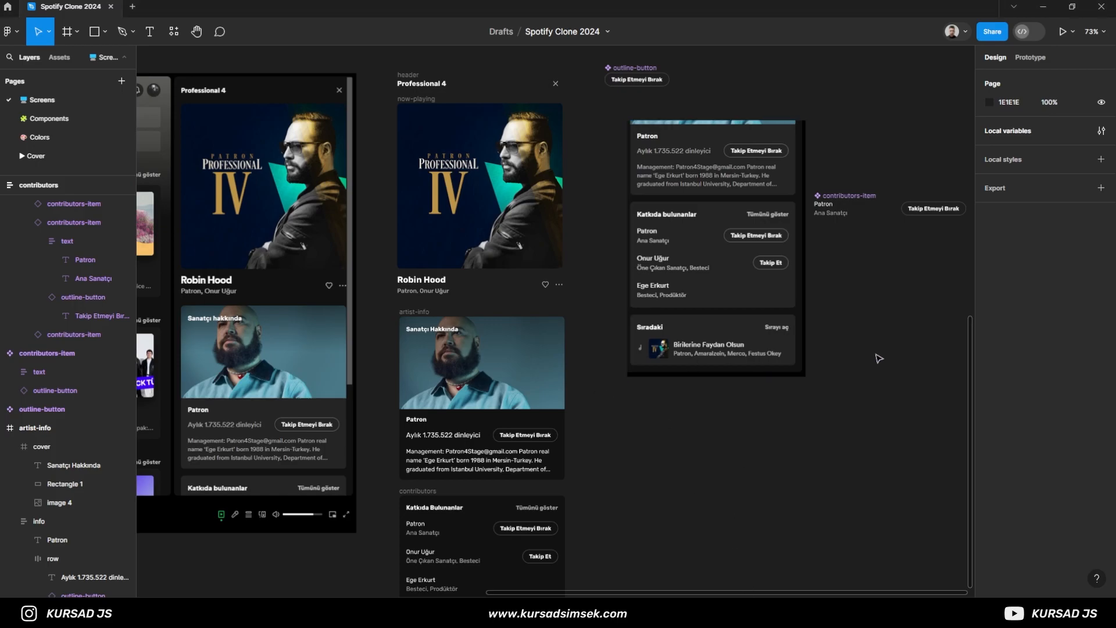
{"action": "scroll", "coordinate": [792, 386], "scroll_direction": "up", "scroll_amount": 6}
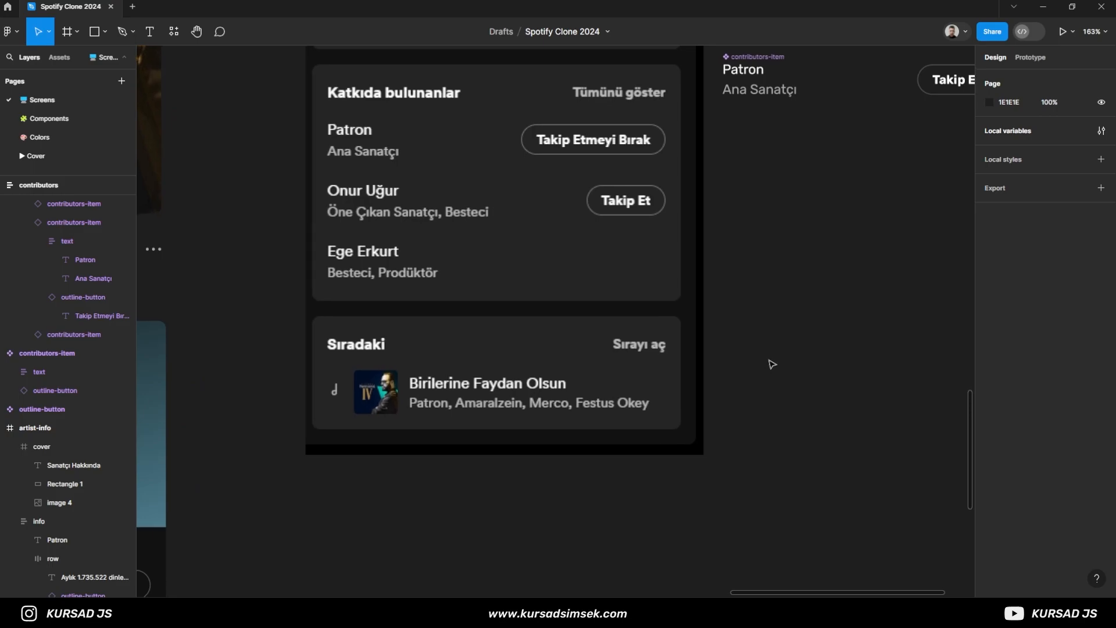
{"action": "key", "text": "t"}
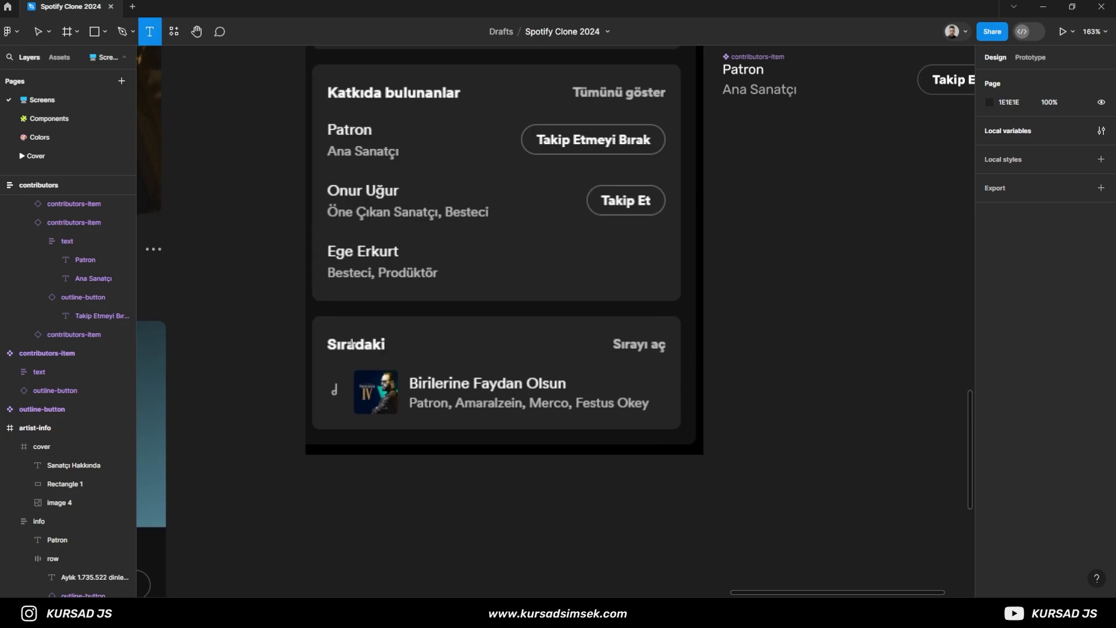
{"action": "key", "text": "v"}
{"action": "key", "text": "f"}
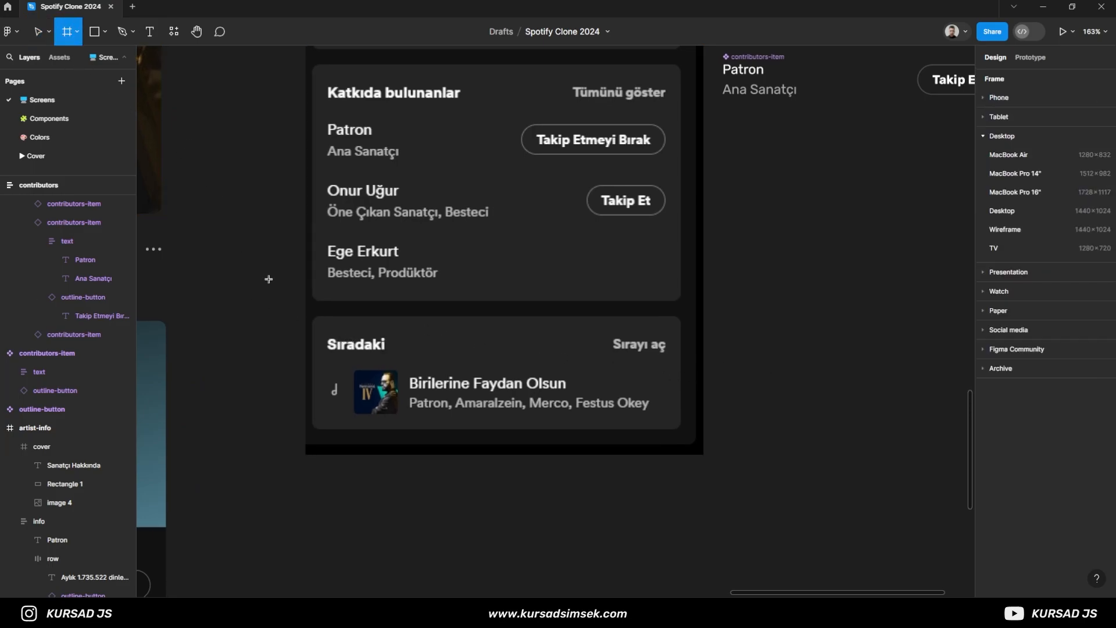
{"action": "mouse_move", "coordinate": [316, 319]}
{"action": "left_mouse_down"}
{"action": "mouse_move", "coordinate": [701, 443]}
{"action": "mouse_move", "coordinate": [685, 436]}
{"action": "left_mouse_up"}
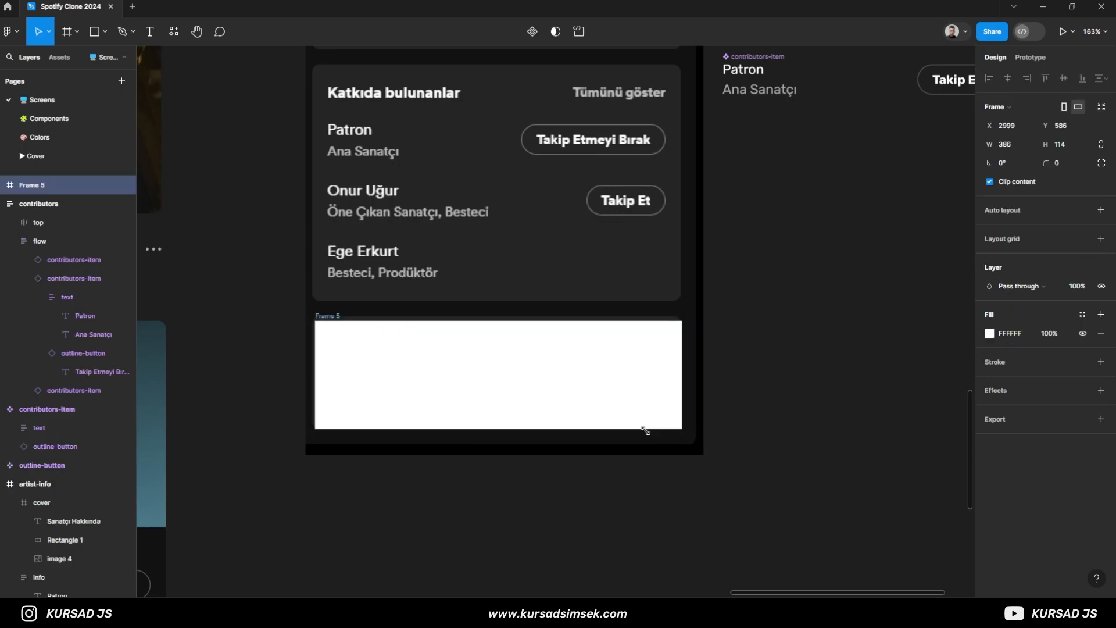
{"action": "scroll", "coordinate": [306, 413], "scroll_direction": "up", "scroll_amount": 5}
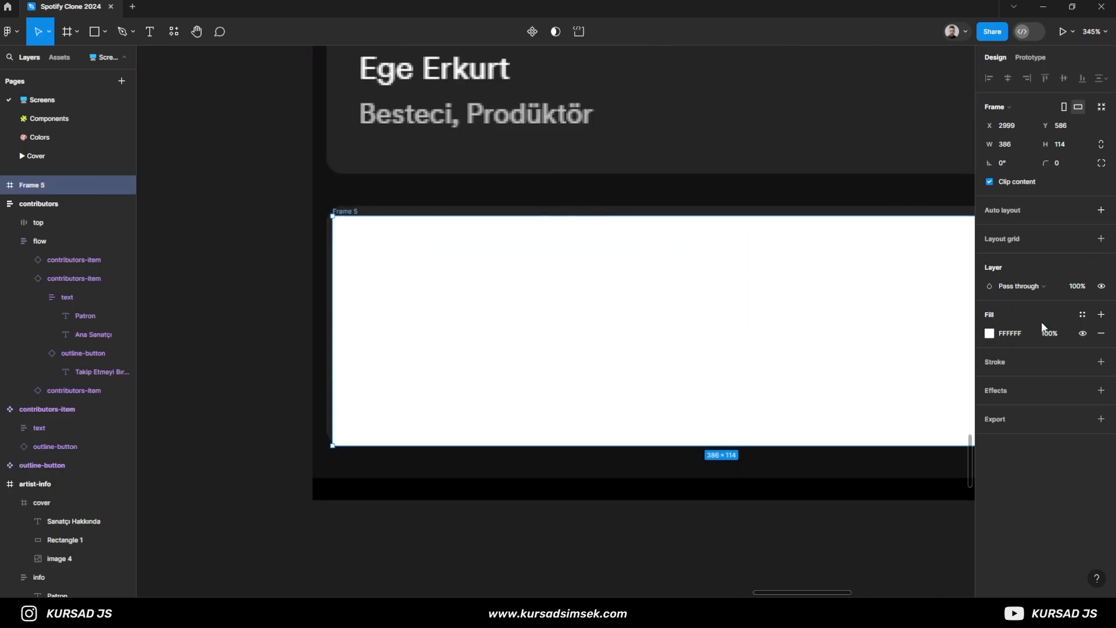
{"action": "left_click", "coordinate": [1083, 315]}
{"action": "left_click", "coordinate": [881, 484]}
- Resize the queue frame to 388 × 119 so its edges match the reference queue card
{"action": "scroll", "coordinate": [325, 228], "scroll_direction": "up", "scroll_amount": 5}
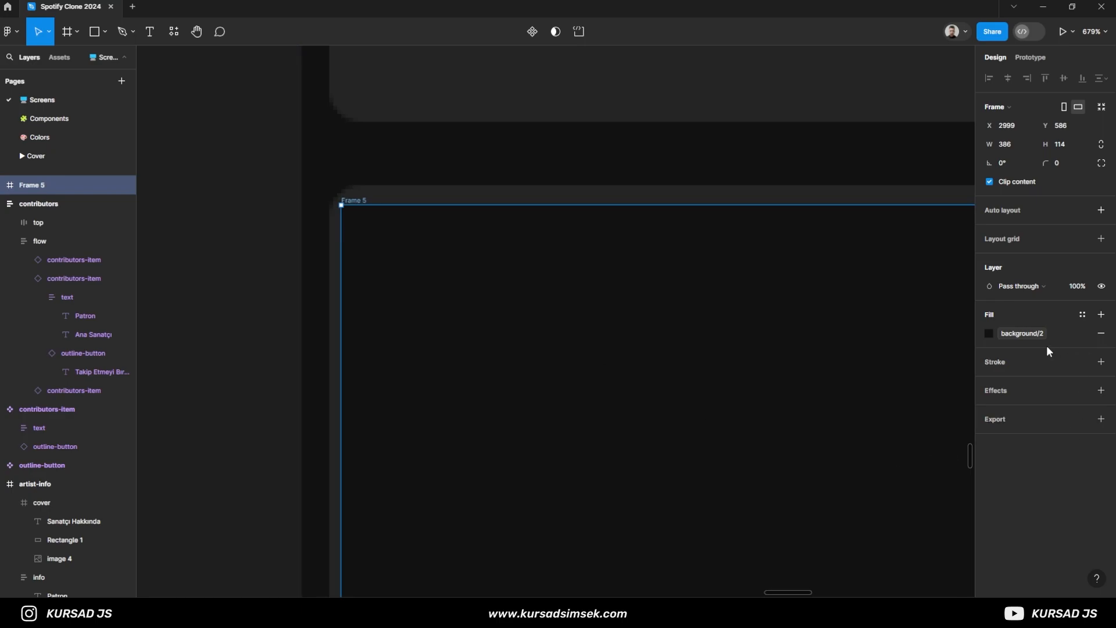
{"action": "left_click_drag", "start_coordinate": [451, 208], "coordinate": [453, 187]}
{"action": "left_click_drag", "start_coordinate": [335, 256], "coordinate": [328, 255]}
{"action": "scroll", "coordinate": [437, 316], "scroll_direction": "down", "scroll_amount": 3}
{"action": "scroll", "coordinate": [825, 284], "scroll_direction": "right", "scroll_amount": 2}
{"action": "scroll", "coordinate": [784, 285], "scroll_direction": "up", "scroll_amount": 5}
{"action": "left_click_drag", "start_coordinate": [785, 286], "coordinate": [773, 287]}
{"action": "scroll", "coordinate": [644, 343], "scroll_direction": "down", "scroll_amount": 4}
- Round the queue frame's corners to 8
{"action": "type", "text": "8"}
{"action": "key", "text": "Return"}
{"action": "scroll", "coordinate": [408, 257], "scroll_direction": "down", "scroll_amount": 5}
{"action": "left_click", "coordinate": [218, 286]}
{"action": "scroll", "coordinate": [218, 287], "scroll_direction": "up", "scroll_amount": 4}
{"action": "scroll", "coordinate": [221, 288], "scroll_direction": "up", "scroll_amount": 2}
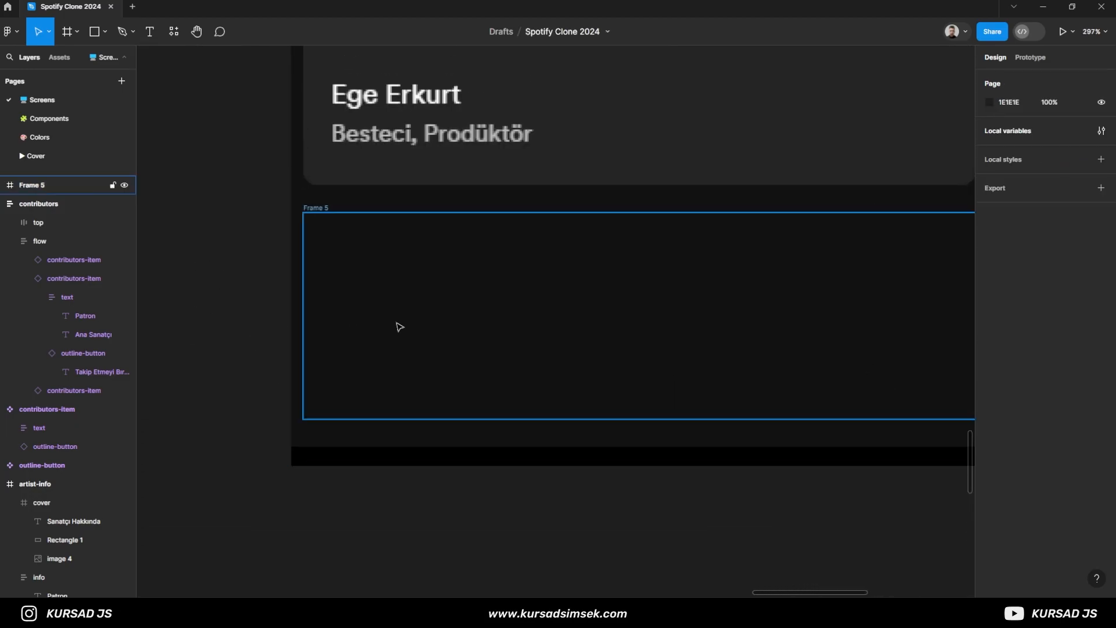
- Change the artist-info card's fill to the background/3 colour style
{"action": "left_click", "coordinate": [395, 327]}
{"action": "scroll", "coordinate": [461, 324], "scroll_direction": "down", "scroll_amount": 6}
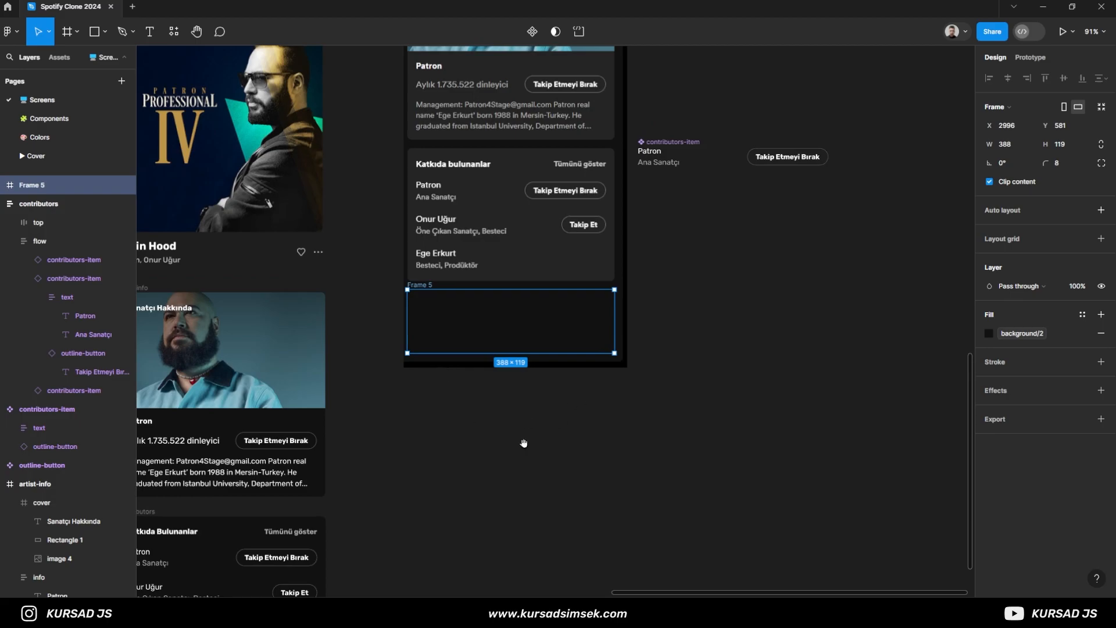
{"action": "left_click_drag", "start_coordinate": [544, 428], "coordinate": [710, 379]}
{"action": "scroll", "coordinate": [692, 367], "scroll_direction": "down", "scroll_amount": 1}
{"action": "left_click_drag", "start_coordinate": [662, 340], "coordinate": [644, 428]}
{"action": "left_click", "coordinate": [443, 410]}
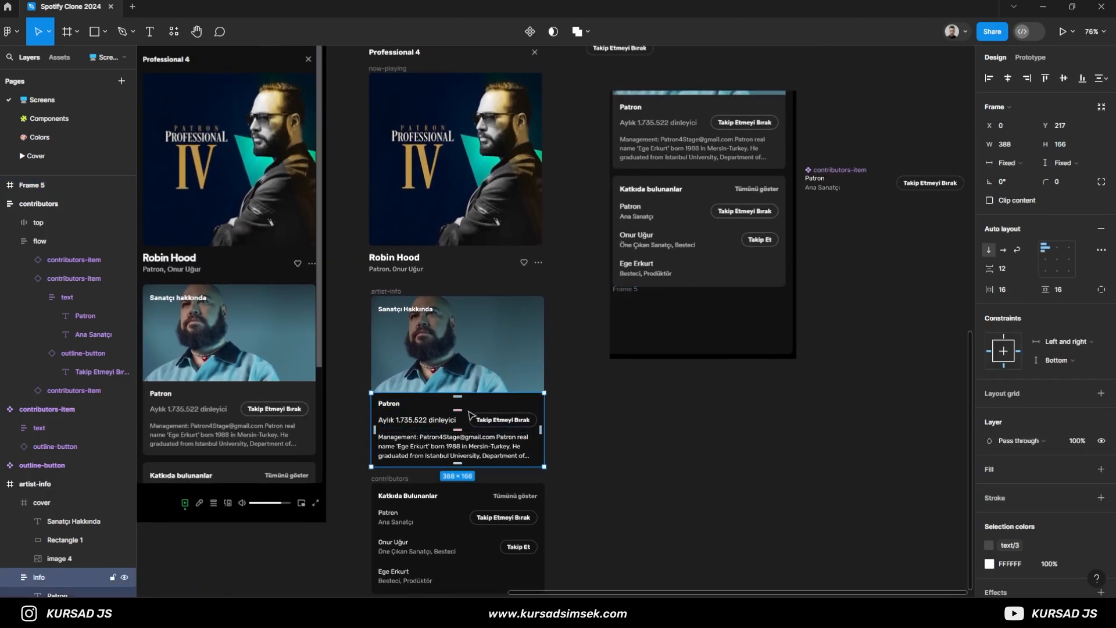
{"action": "scroll", "coordinate": [1021, 545], "scroll_direction": "down", "scroll_amount": 2}
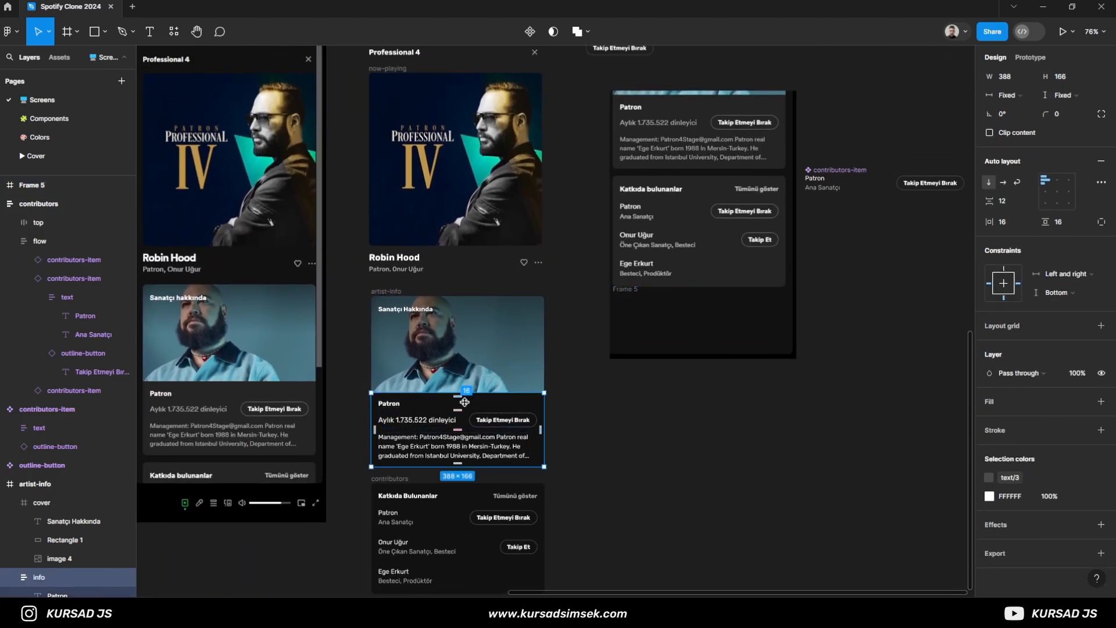
{"action": "left_click", "coordinate": [594, 413]}
{"action": "left_click", "coordinate": [388, 291]}
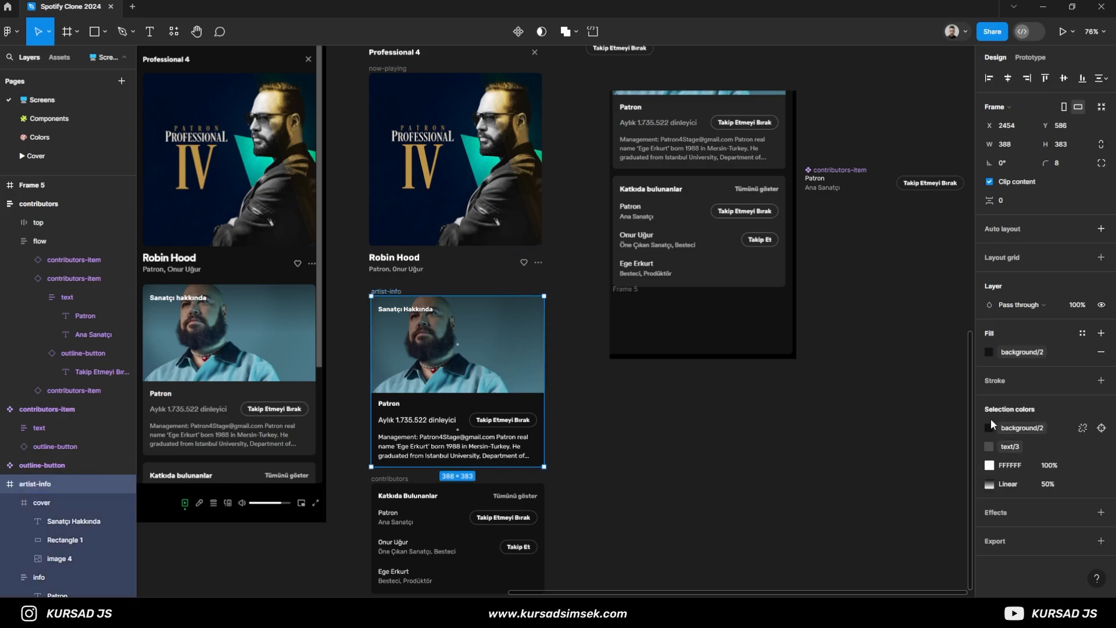
{"action": "left_click", "coordinate": [989, 352]}
{"action": "left_click", "coordinate": [871, 536]}
{"action": "left_click", "coordinate": [662, 527]}
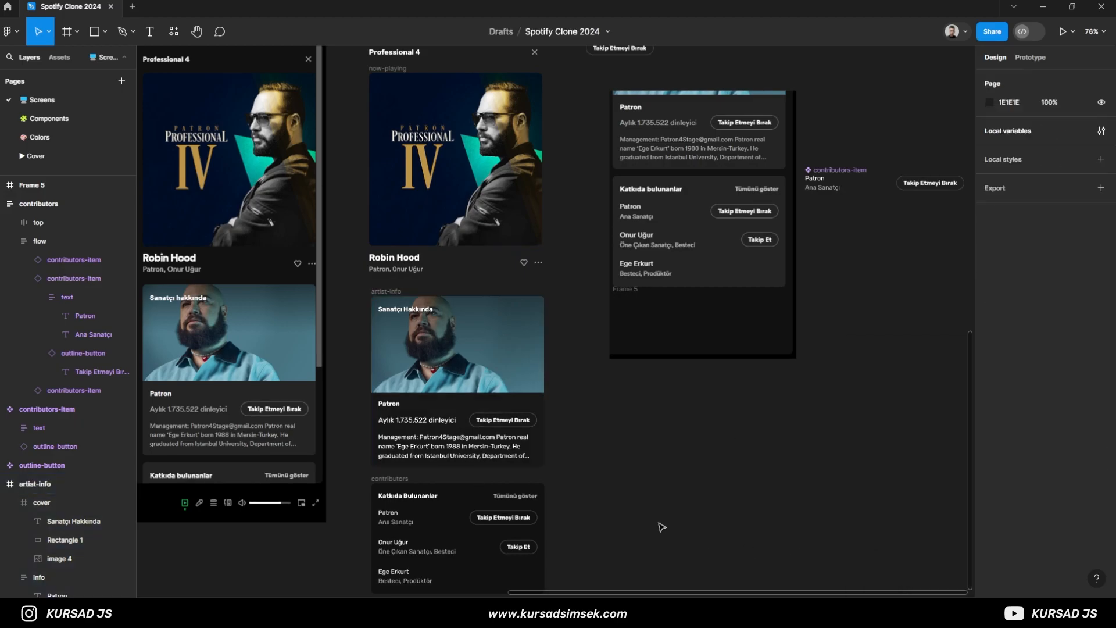
- Change the contributors card's fill to the background/3 colour style
{"action": "left_click", "coordinate": [390, 479]}
{"action": "scroll", "coordinate": [1011, 442], "scroll_direction": "down", "scroll_amount": 2}
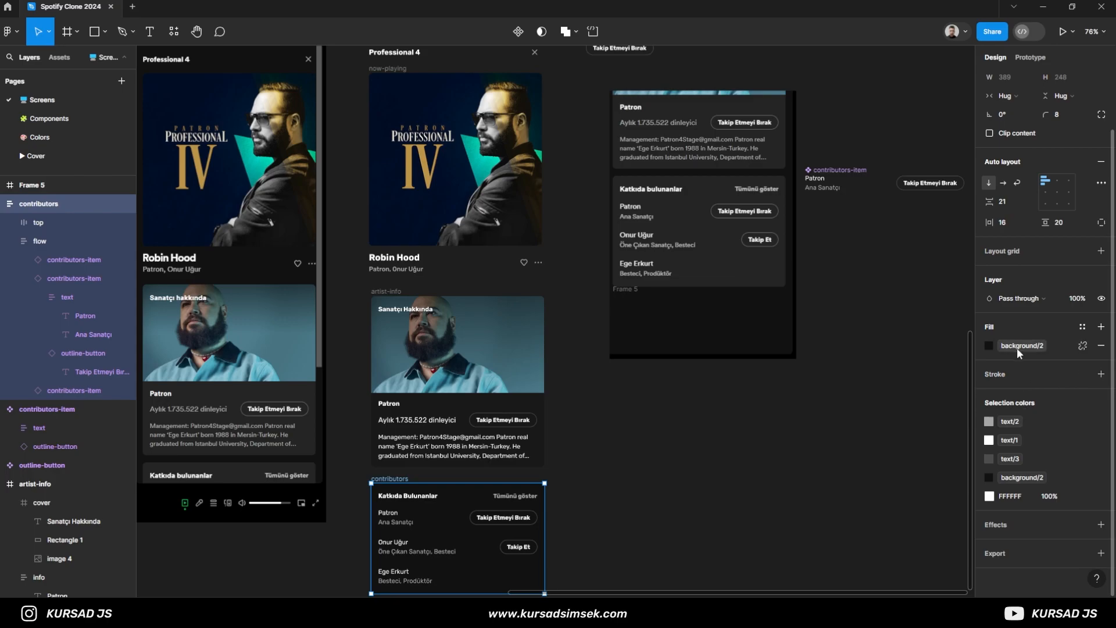
{"action": "left_click", "coordinate": [992, 345]}
{"action": "left_click", "coordinate": [864, 535]}
{"action": "left_click", "coordinate": [751, 453]}
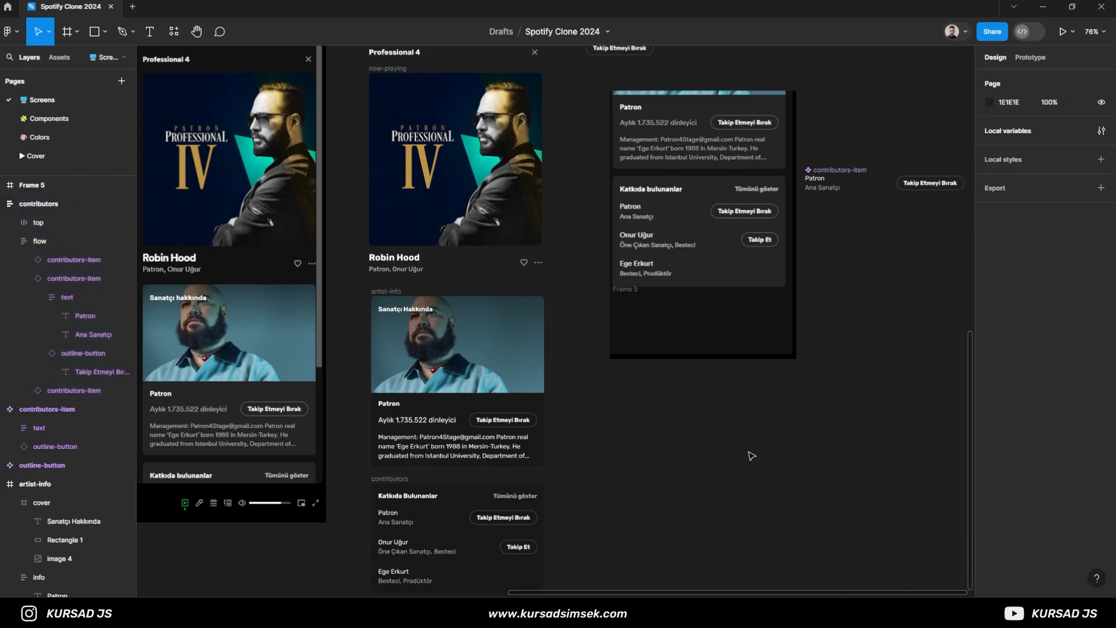
- Change the queue frame's fill to background/3 and set its layer opacity to 50% so the reference shows through
{"action": "left_click", "coordinate": [678, 317]}
{"action": "left_click", "coordinate": [989, 334]}
{"action": "left_click", "coordinate": [855, 521]}
{"action": "scroll", "coordinate": [609, 326], "scroll_direction": "up", "scroll_amount": 5}
{"action": "left_click_drag", "start_coordinate": [679, 375], "coordinate": [672, 374]}
{"action": "scroll", "coordinate": [671, 334], "scroll_direction": "up", "scroll_amount": 3}
{"action": "left_click_drag", "start_coordinate": [671, 334], "coordinate": [671, 330]}
{"action": "scroll", "coordinate": [671, 331], "scroll_direction": "down", "scroll_amount": 4}
{"action": "scroll", "coordinate": [673, 335], "scroll_direction": "down", "scroll_amount": 2}
{"action": "left_click_drag", "start_coordinate": [613, 385], "coordinate": [421, 355]}
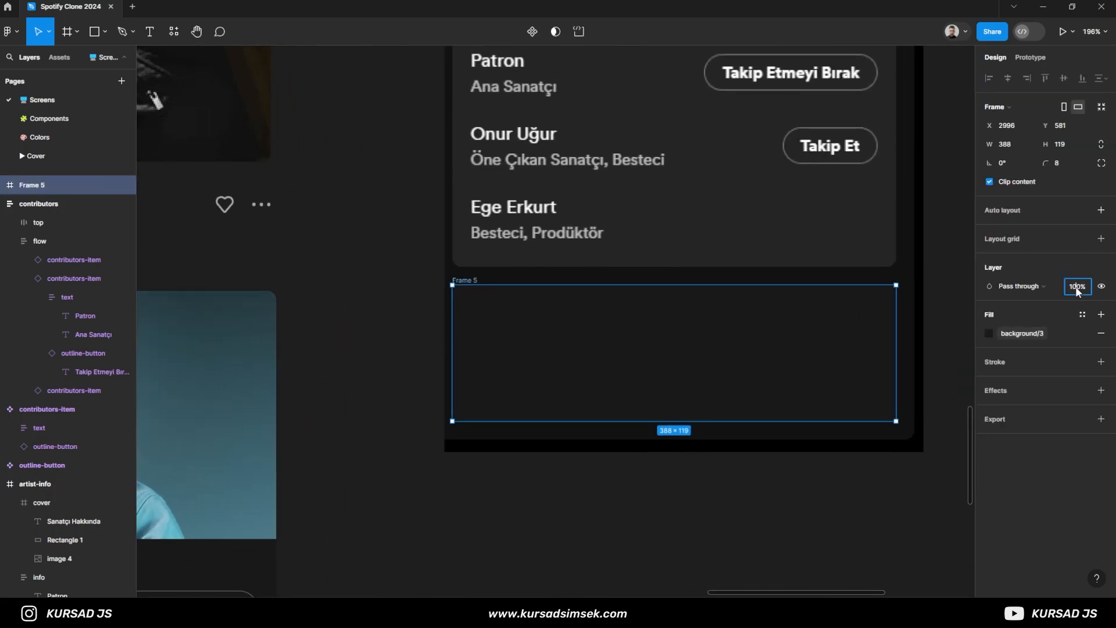
{"action": "key", "text": "Return"}
- Add the heading text "Sıradaki" inside the queue frame over the reference heading and make it bold
{"action": "key", "text": "t"}
{"action": "scroll", "coordinate": [495, 339], "scroll_direction": "up", "scroll_amount": 3}
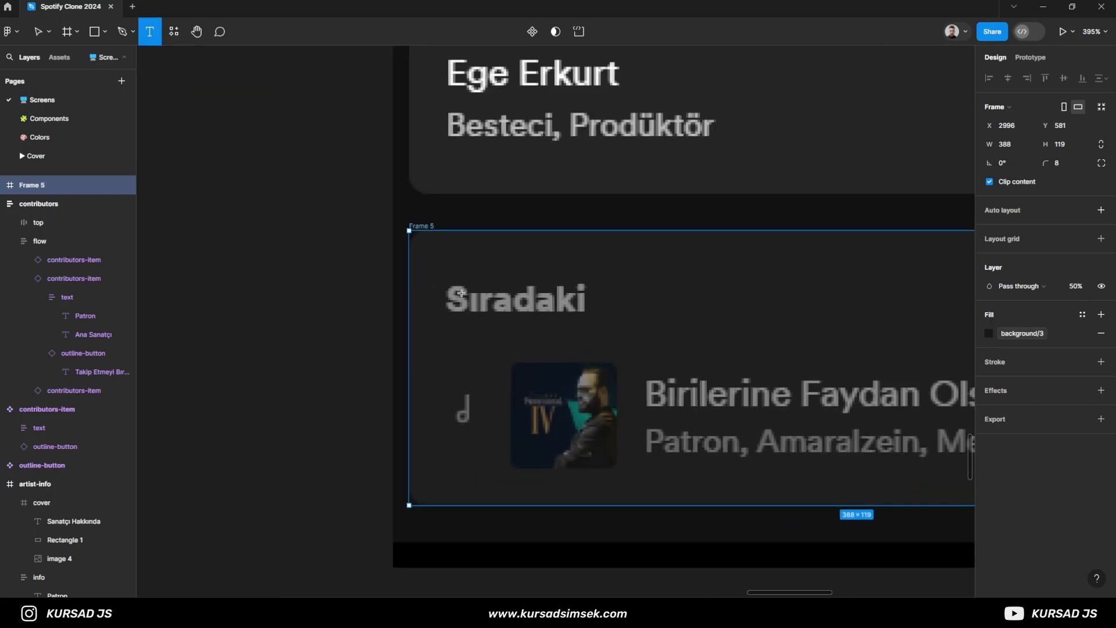
{"action": "left_click", "coordinate": [463, 313]}
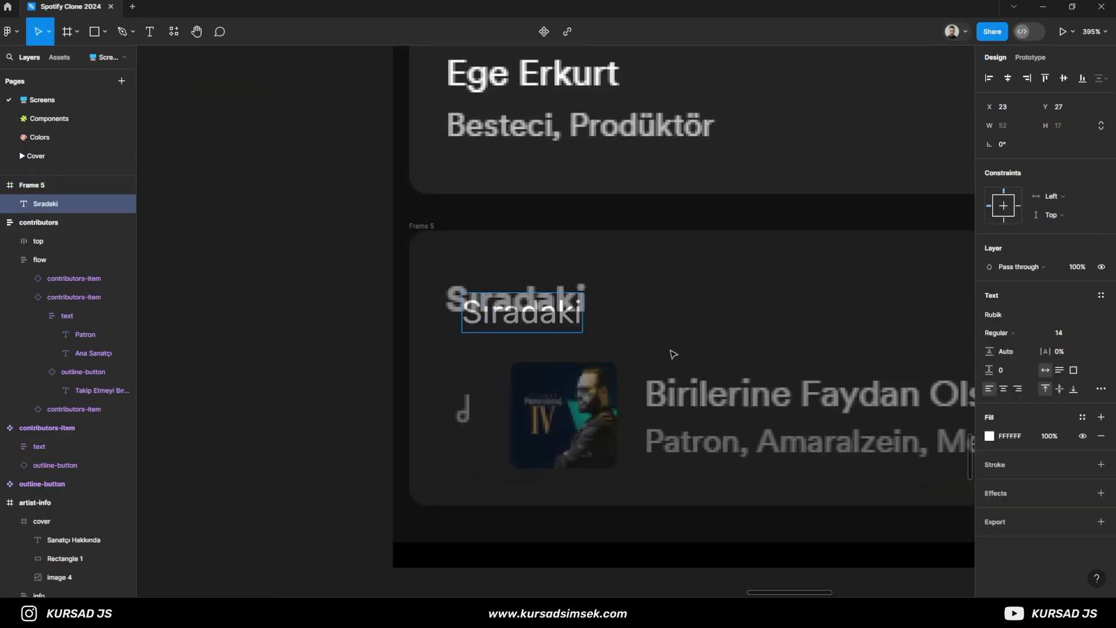
{"action": "left_click", "coordinate": [997, 333]}
{"action": "left_click", "coordinate": [1000, 376]}
- Nudge the "Sıradaki" heading to X 16, Y 21 so it lines up with the reference heading
{"action": "key", "text": "Up"}
{"action": "key", "text": "Up"}
{"action": "key", "text": "Up"}
{"action": "key", "text": "Left"}
{"action": "key", "text": "Left"}
{"action": "key", "text": "Left"}
{"action": "key", "text": "Left"}
{"action": "key", "text": "Left"}
{"action": "key", "text": "Left"}
{"action": "key", "text": "Left"}
{"action": "key", "text": "Up"}
{"action": "key", "text": "Up"}
{"action": "key", "text": "Up"}
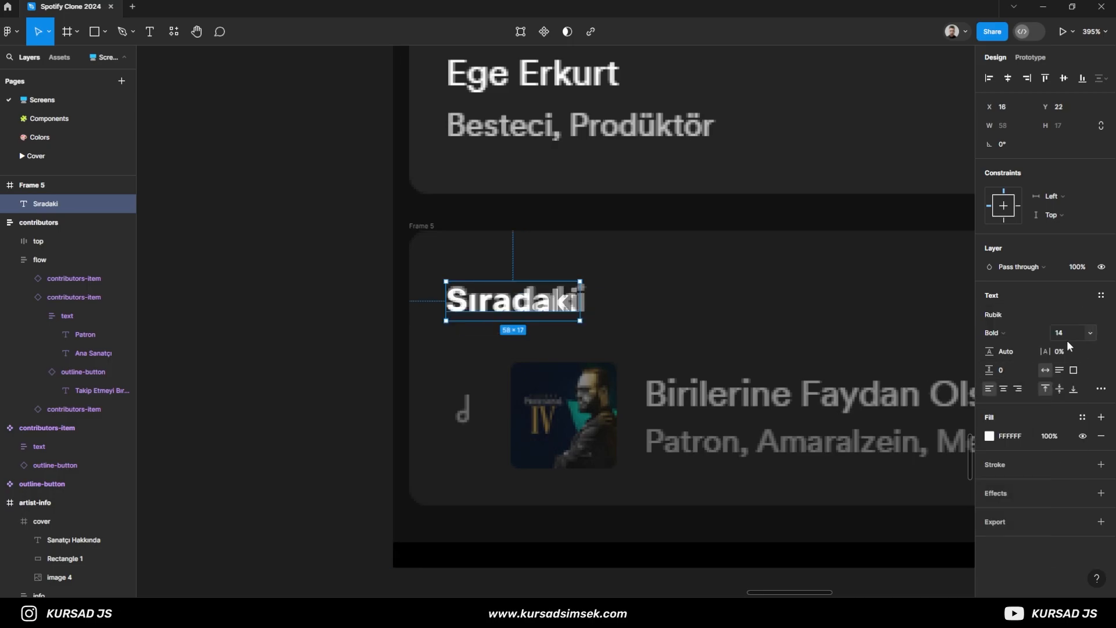
{"action": "scroll", "coordinate": [644, 401], "scroll_direction": "down", "scroll_amount": 2}
{"action": "left_click_drag", "start_coordinate": [782, 333], "coordinate": [427, 348]}
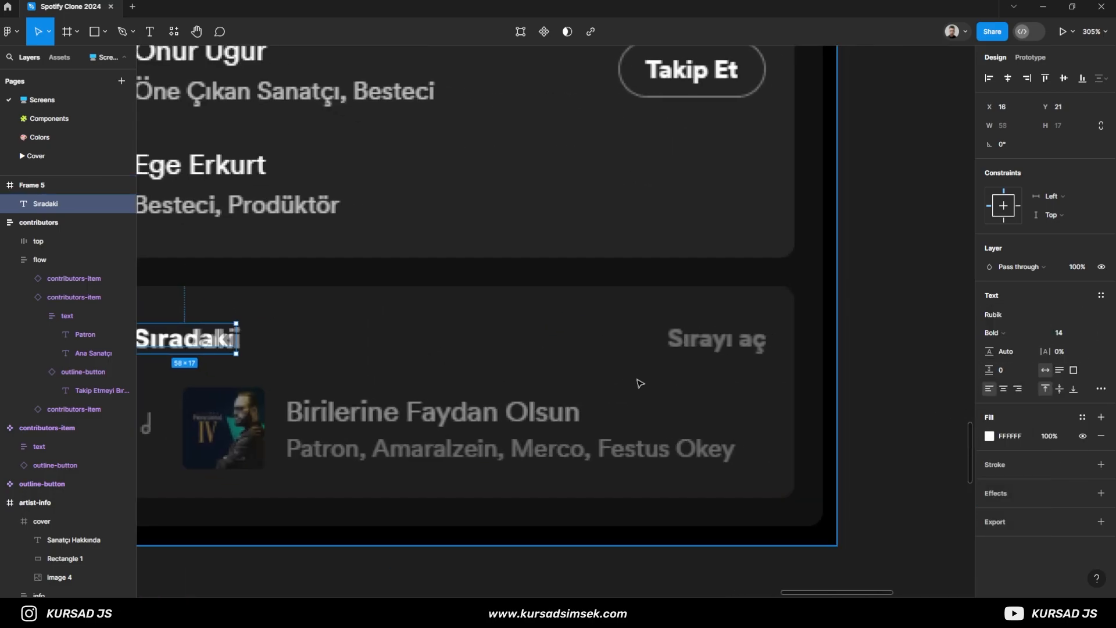
- Add the text "Sırayı aç" inside the queue frame near the matching reference label
{"action": "key", "text": "Return"}
{"action": "left_click", "coordinate": [674, 349]}
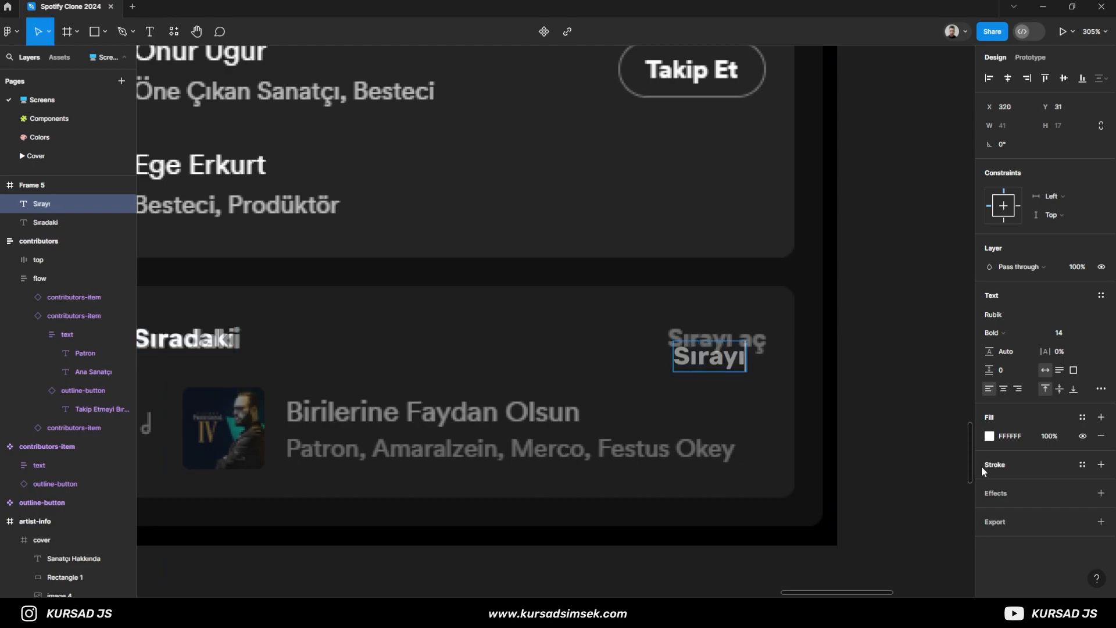
{"action": "left_click", "coordinate": [1059, 333]}
{"action": "key", "text": "Return"}
- Nudge the "Sırayı aç" text to X 317, Y 23 over the reference label and set its font size to 13
{"action": "key", "text": "Up"}
{"action": "key", "text": "Up"}
{"action": "key", "text": "Up"}
{"action": "key", "text": "Up"}
{"action": "key", "text": "Up"}
{"action": "key", "text": "Up"}
{"action": "key", "text": "Up"}
{"action": "key", "text": "Up"}
{"action": "key", "text": "Up"}
{"action": "key", "text": "Left"}
{"action": "key", "text": "Left"}
{"action": "key", "text": "Left"}
{"action": "key", "text": "Down"}
{"action": "left_click", "coordinate": [1080, 334]}
{"action": "type", "text": "13"}
{"action": "key", "text": "Return"}
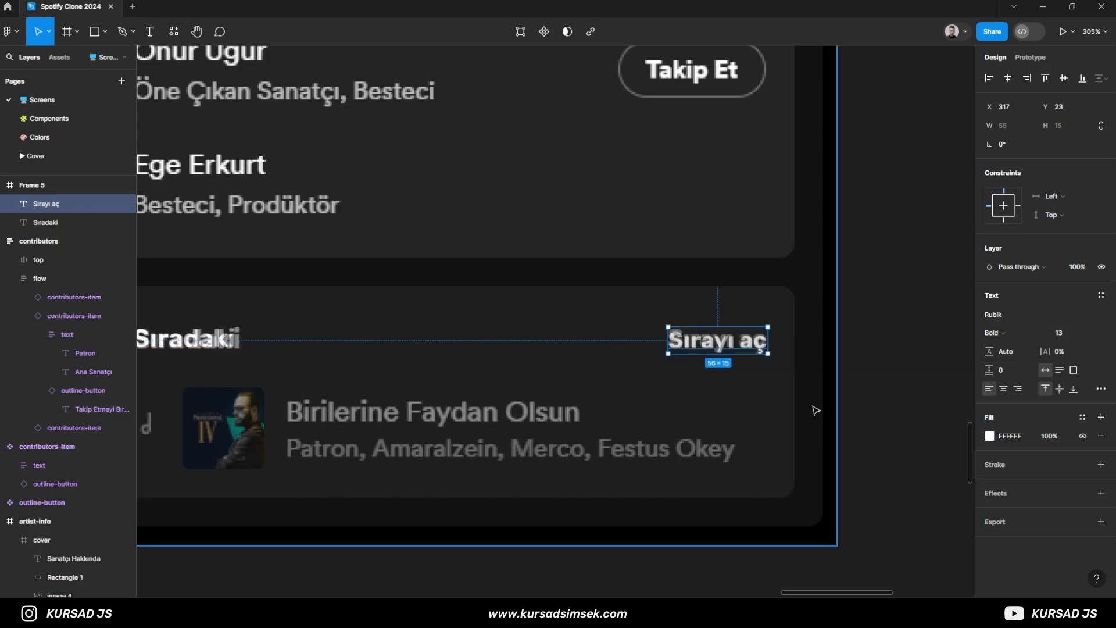
- Group the "Sıradaki" and "Sırayı aç" texts into a horizontal auto layout with Auto spacing between them
{"action": "key", "text": "ctrl+a"}
{"action": "key", "text": "ctrl+g"}
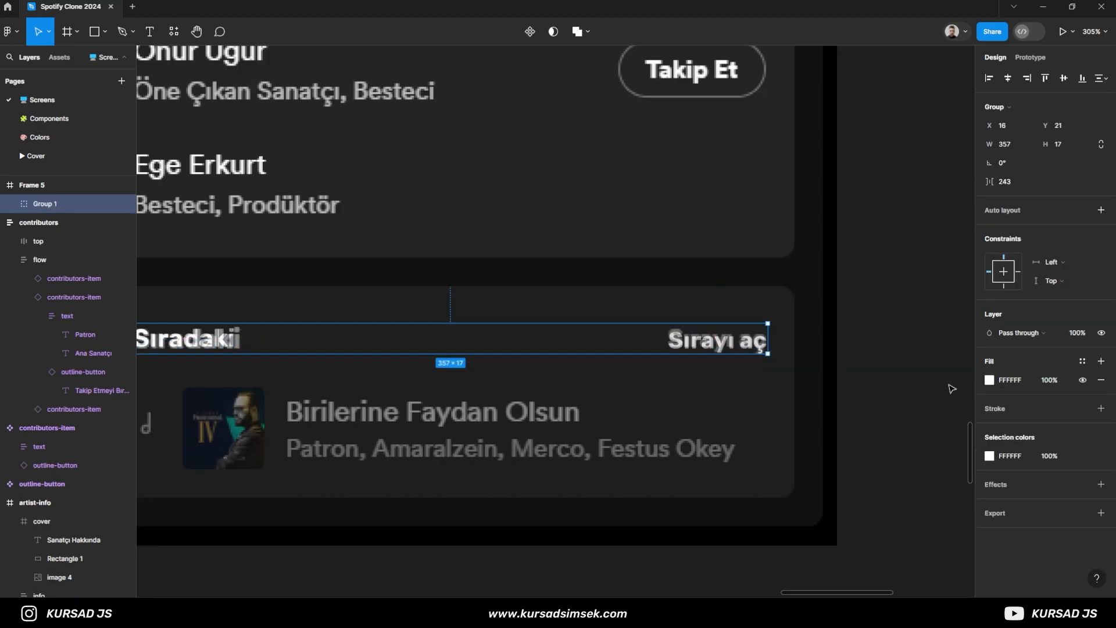
{"action": "scroll", "coordinate": [503, 429], "scroll_direction": "down", "scroll_amount": 3}
{"action": "left_click", "coordinate": [1004, 211]}
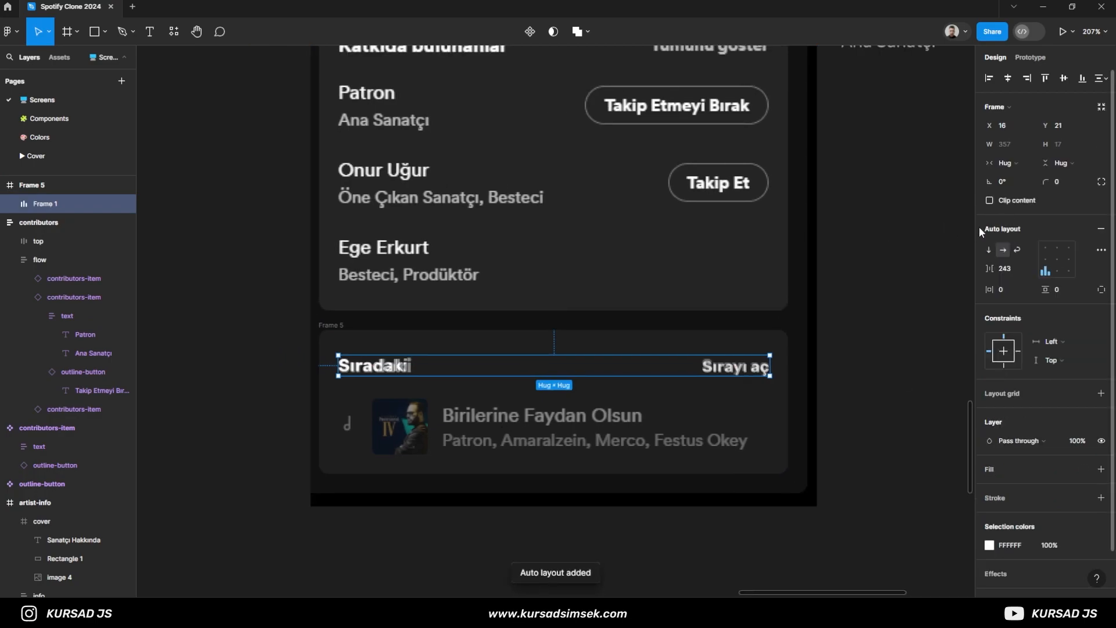
{"action": "double_click", "coordinate": [1058, 267]}
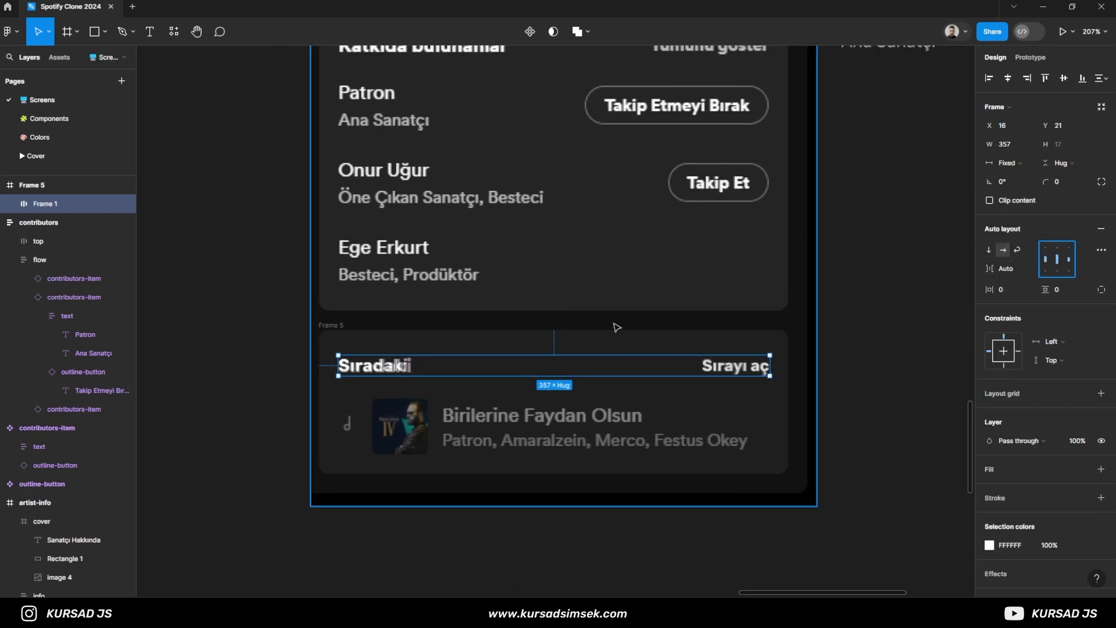
- Rename the auto layout frame holding the queue heading texts as "top"
{"action": "left_click", "coordinate": [36, 190]}
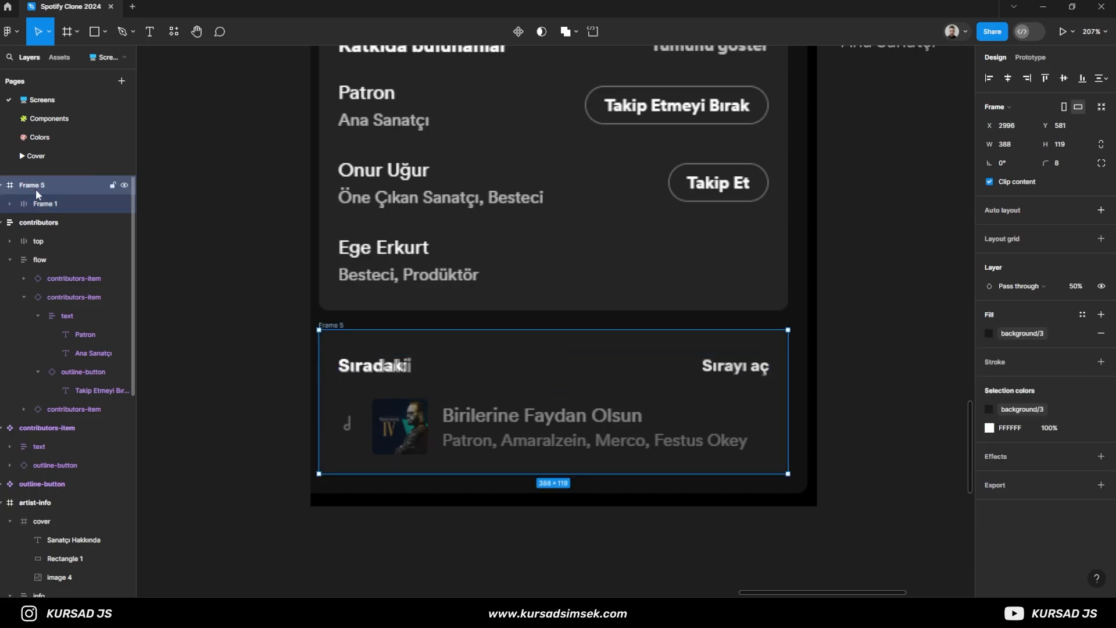
{"action": "double_click", "coordinate": [41, 201]}
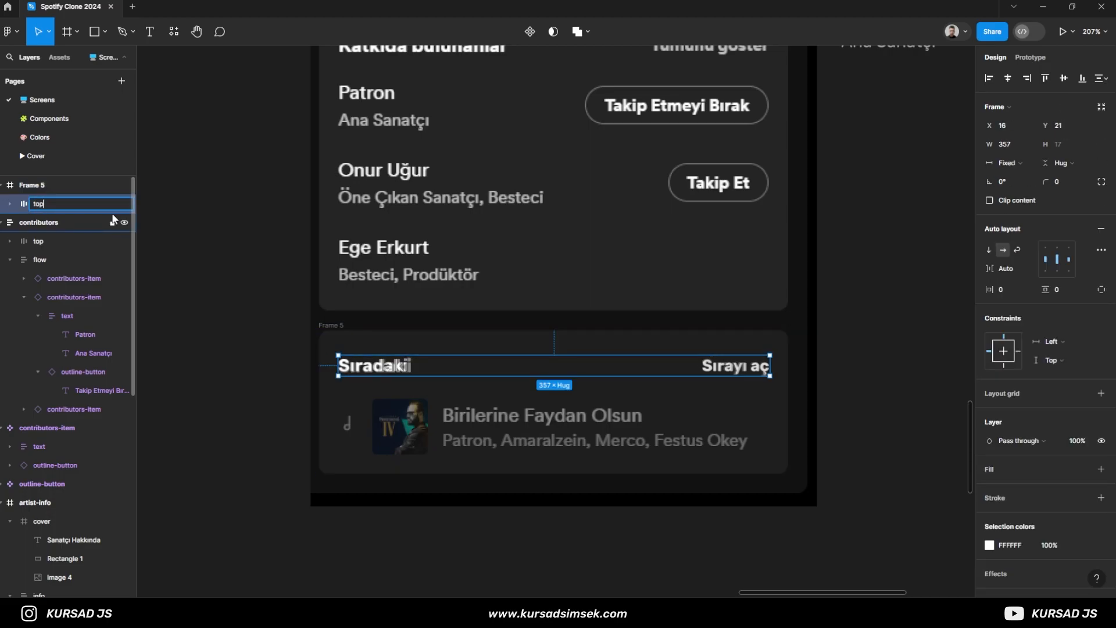
{"action": "key", "text": "Return"}
{"action": "left_click", "coordinate": [238, 400]}
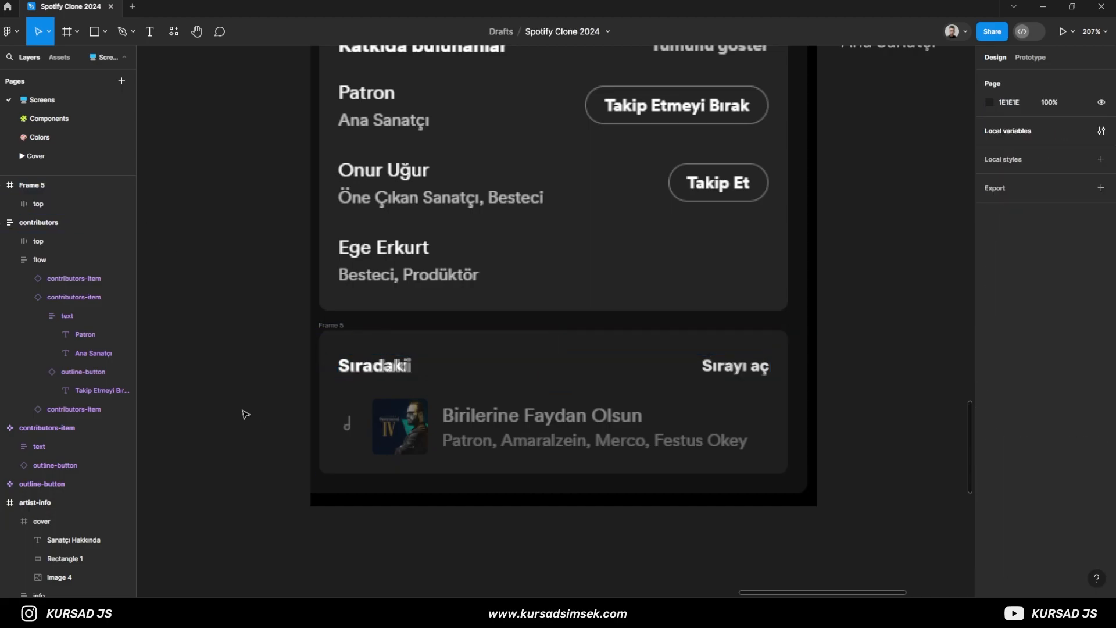
- Paste the copied music note icon on the Components page and move it beside the like icon
{"action": "scroll", "coordinate": [267, 403], "scroll_direction": "down", "scroll_amount": 2}
{"action": "left_click", "coordinate": [110, 122]}
{"action": "key", "text": "ctrl+v"}
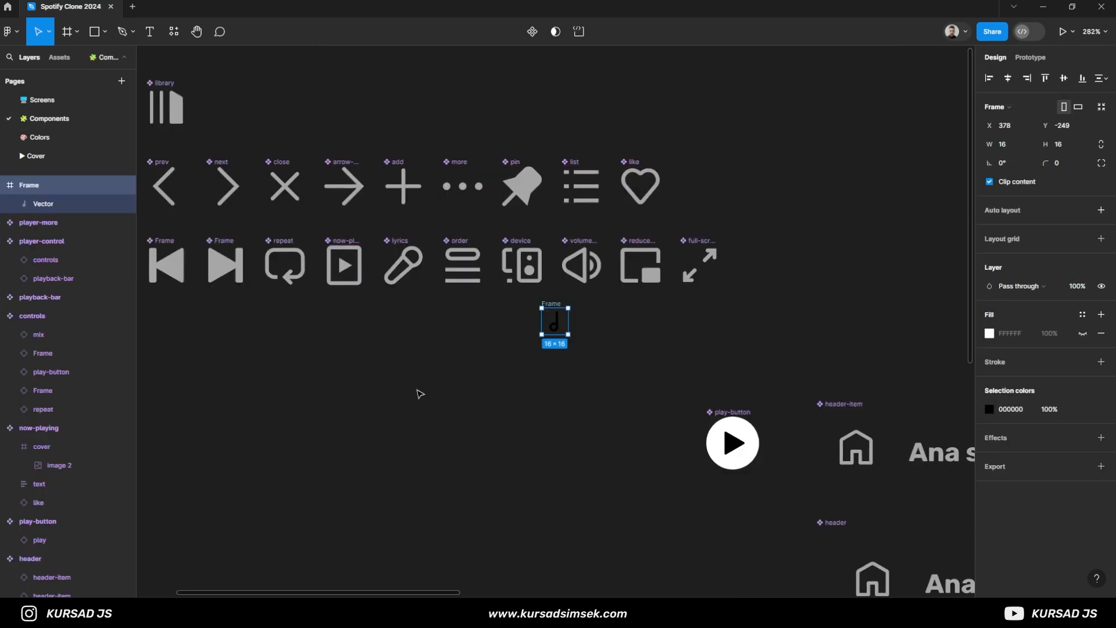
{"action": "scroll", "coordinate": [416, 393], "scroll_direction": "down", "scroll_amount": 1}
{"action": "left_click_drag", "start_coordinate": [385, 384], "coordinate": [575, 402]}
{"action": "left_click_drag", "start_coordinate": [733, 353], "coordinate": [862, 240]}
- Resize the music note icon to 24 × 24 with locked proportions and align it with the icon row at X 462, Y -335
{"action": "scroll", "coordinate": [867, 256], "scroll_direction": "up", "scroll_amount": 5}
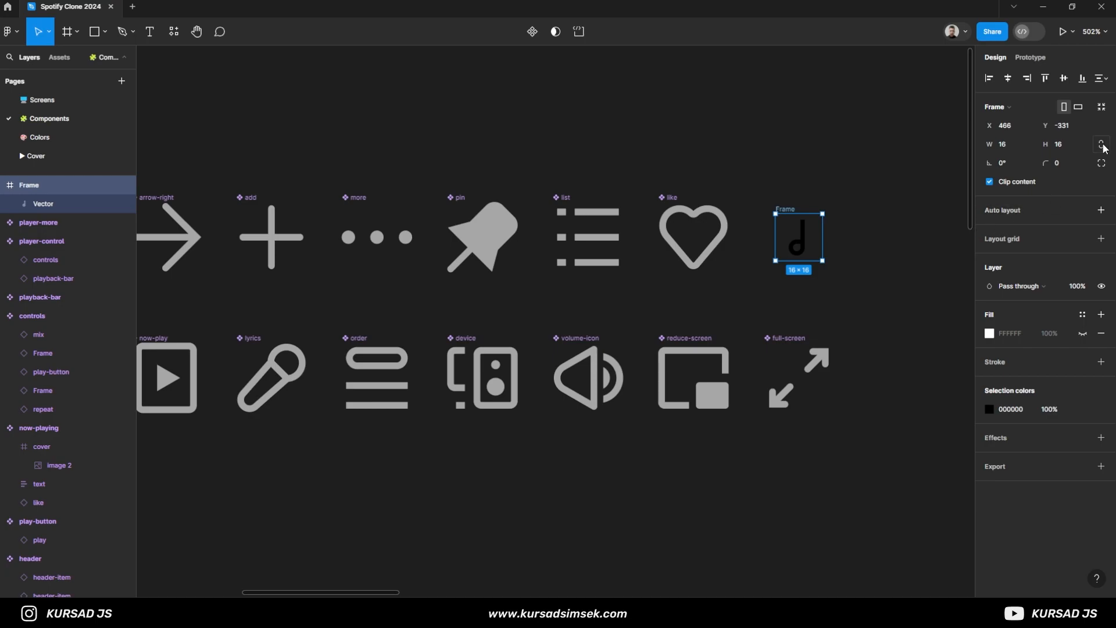
{"action": "type", "text": "24"}
{"action": "key", "text": "Return"}
{"action": "left_click_drag", "start_coordinate": [792, 212], "coordinate": [781, 201]}
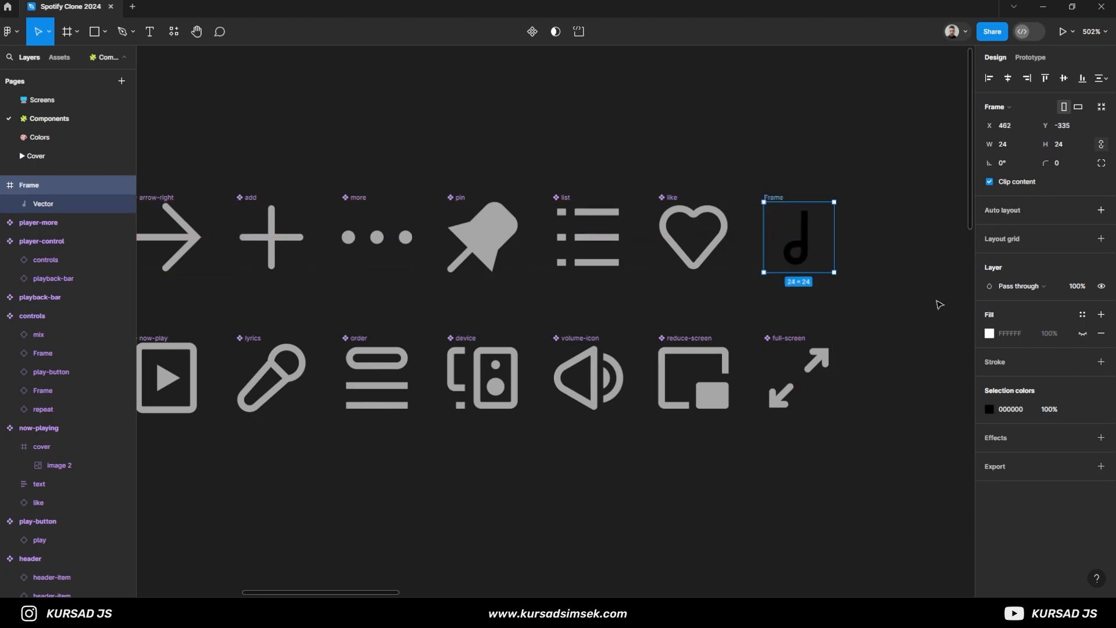
- Apply the text/2 colour style to the music note icon, rename it "song" and make it a component
{"action": "left_click", "coordinate": [1101, 409]}
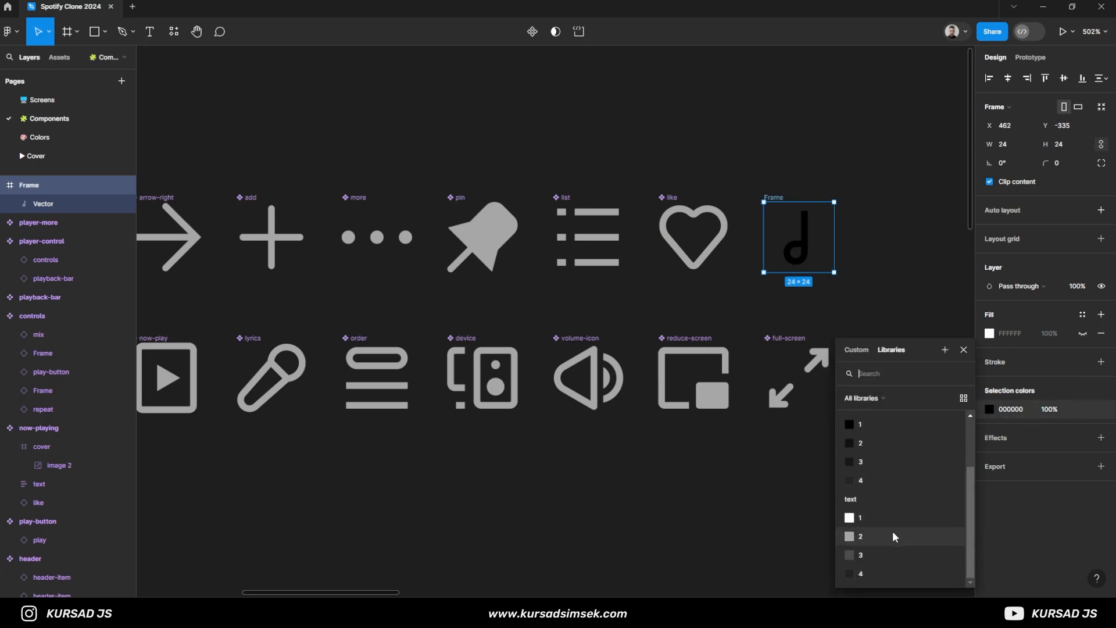
{"action": "left_click", "coordinate": [892, 531]}
{"action": "double_click", "coordinate": [779, 198]}
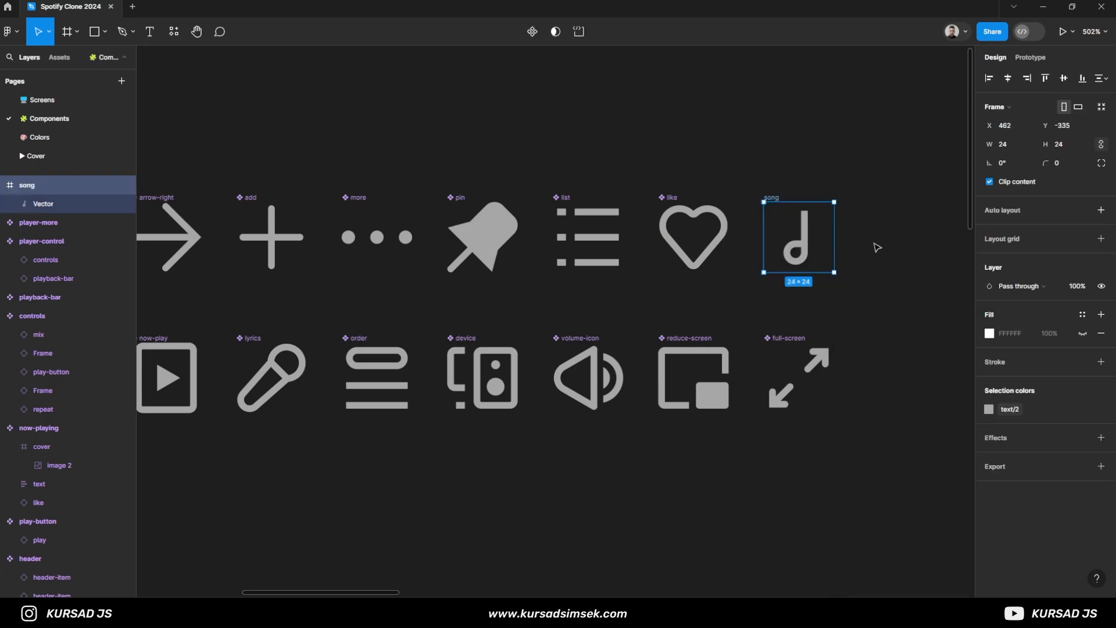
{"action": "left_click", "coordinate": [533, 32]}
- Paste the song icon into the queue frame on the Screens page, resize it to 16 × 16 and place it at X 16, Y 69
{"action": "left_click", "coordinate": [42, 100]}
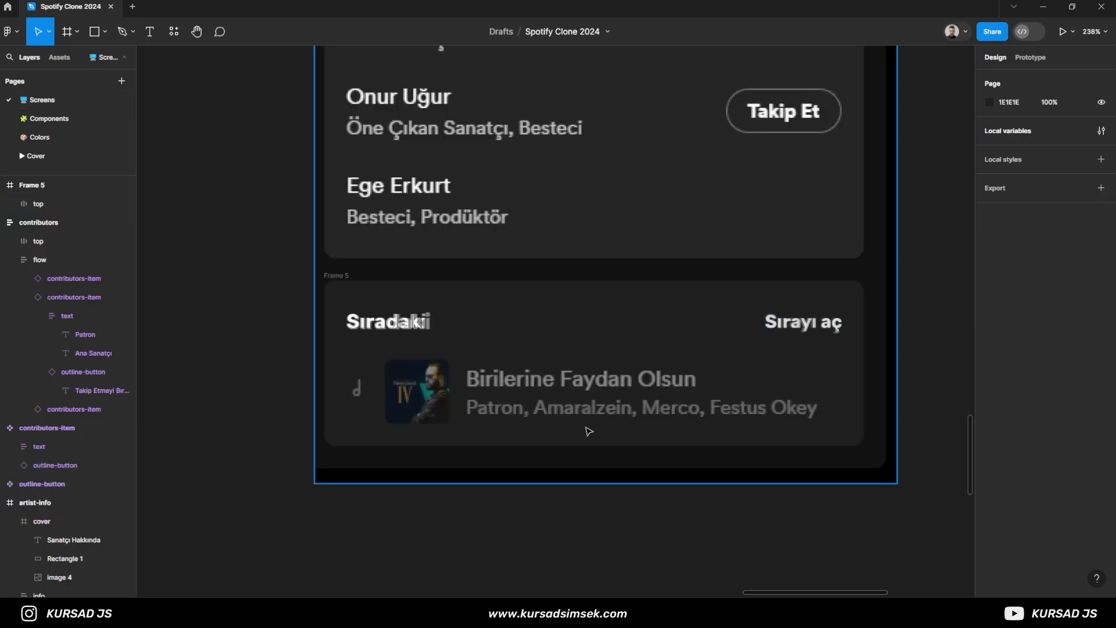
{"action": "key", "text": "ctrl+v"}
{"action": "left_click_drag", "start_coordinate": [555, 328], "coordinate": [369, 393]}
{"action": "left_click", "coordinate": [1073, 148]}
{"action": "type", "text": "16"}
{"action": "key", "text": "Return"}
{"action": "scroll", "coordinate": [361, 393], "scroll_direction": "up", "scroll_amount": 6}
{"action": "left_click_drag", "start_coordinate": [395, 339], "coordinate": [414, 369]}
{"action": "scroll", "coordinate": [414, 369], "scroll_direction": "down", "scroll_amount": 5}
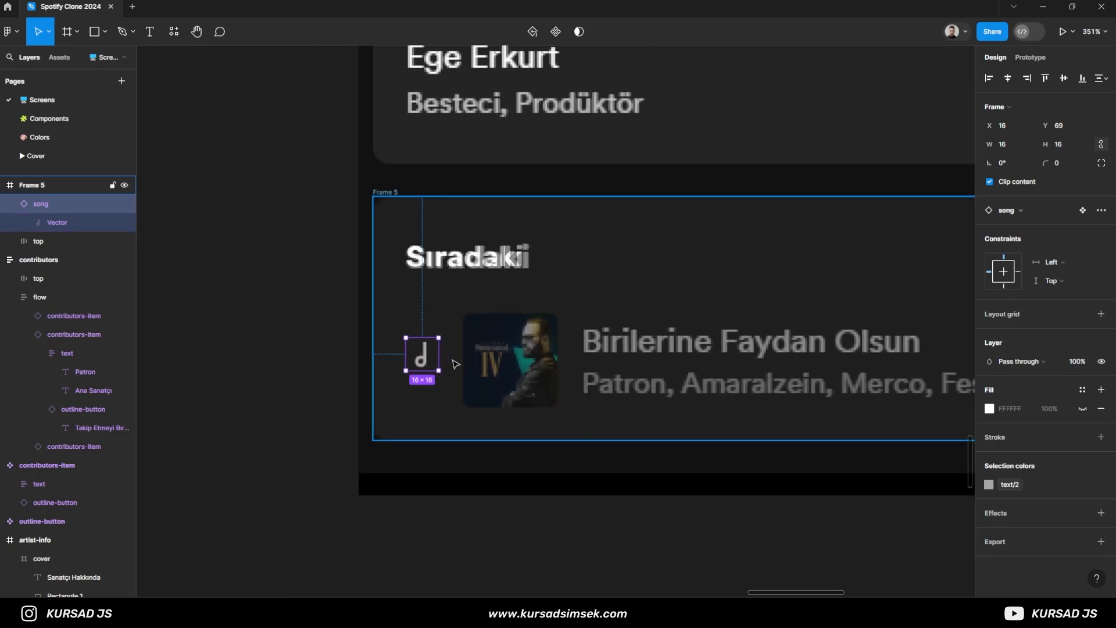
- Draw a 46 × 46 frame at X 44, Y 57 over the reference album cover in the queue card
{"action": "scroll", "coordinate": [455, 364], "scroll_direction": "down", "scroll_amount": 3}
{"action": "scroll", "coordinate": [237, 347], "scroll_direction": "right", "scroll_amount": 2}
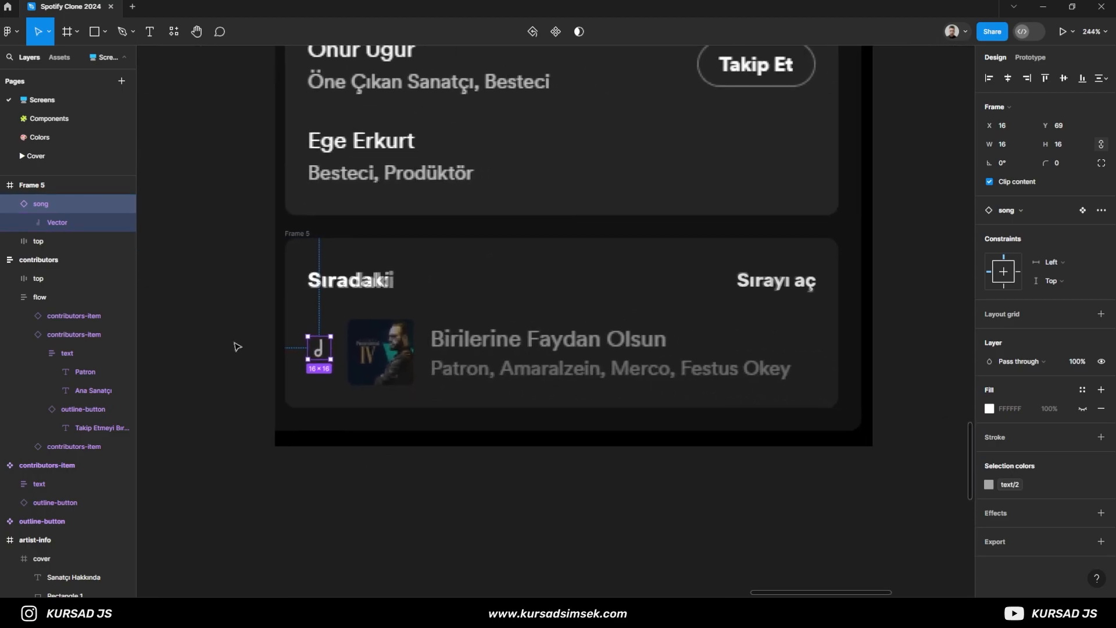
{"action": "left_click", "coordinate": [69, 39]}
{"action": "scroll", "coordinate": [348, 340], "scroll_direction": "up", "scroll_amount": 7}
{"action": "left_click_drag", "start_coordinate": [382, 198], "coordinate": [812, 450]}
{"action": "scroll", "coordinate": [656, 415], "scroll_direction": "down", "scroll_amount": 2}
{"action": "left_click_drag", "start_coordinate": [619, 357], "coordinate": [619, 455]}
{"action": "scroll", "coordinate": [682, 327], "scroll_direction": "up", "scroll_amount": 7}
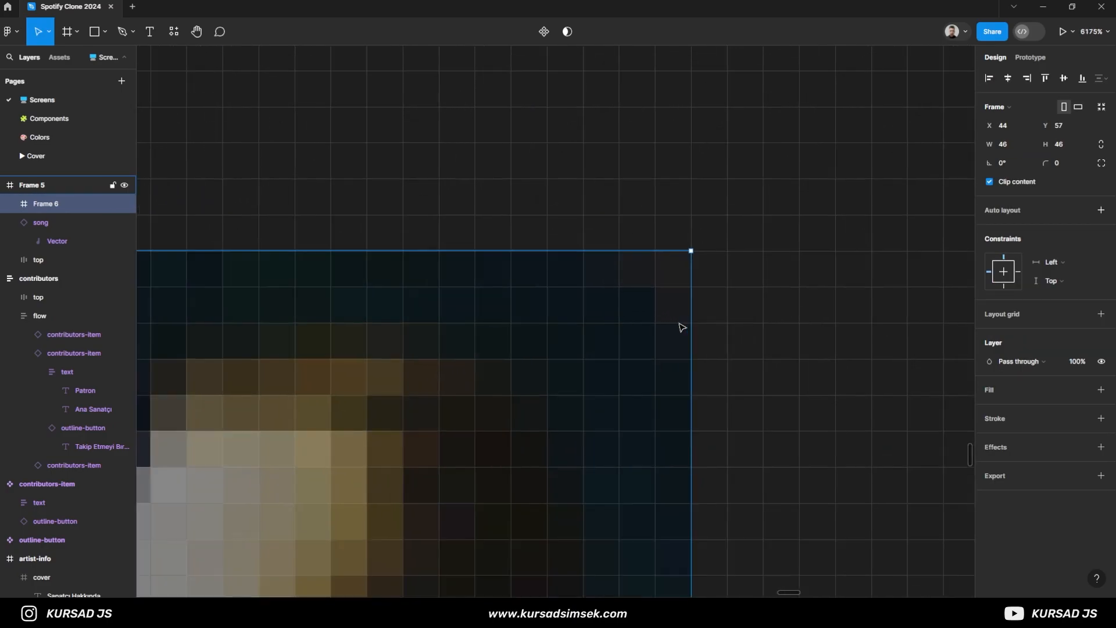
- Give the album cover frame a white FFFFFF fill and a corner radius of 4
{"action": "left_click_drag", "start_coordinate": [1046, 163], "coordinate": [1063, 164]}
{"action": "left_click", "coordinate": [1084, 315]}
{"action": "left_click", "coordinate": [1083, 315]}
{"action": "left_click", "coordinate": [1057, 395]}
{"action": "left_click_drag", "start_coordinate": [1047, 164], "coordinate": [1079, 156]}
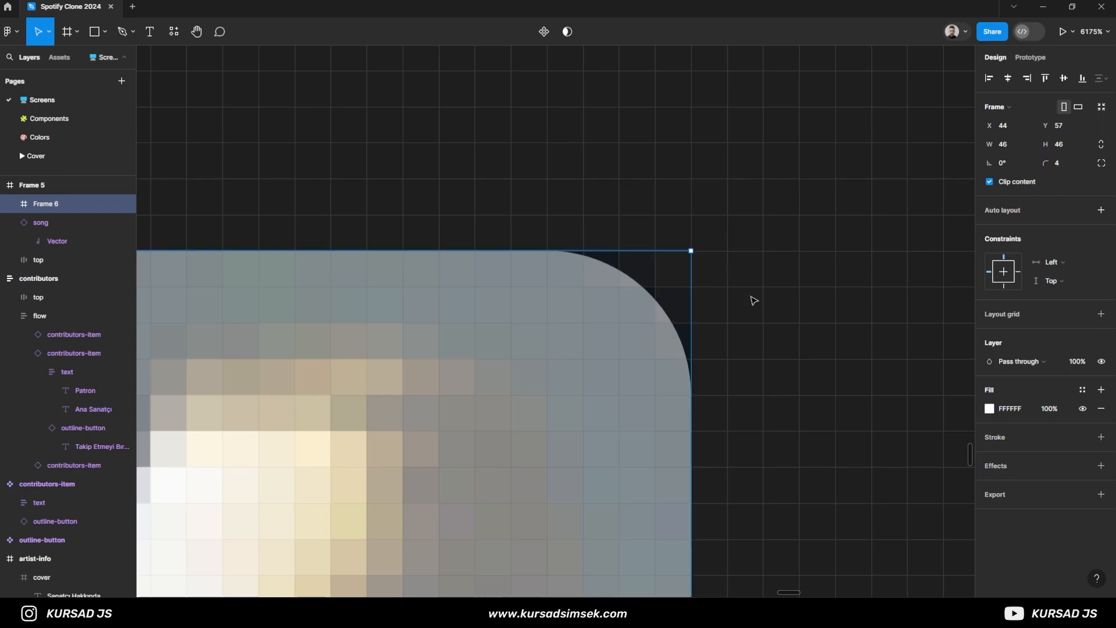
- Rename the album cover frame as "cover" and move the song icon above it in the layer order
{"action": "scroll", "coordinate": [615, 367], "scroll_direction": "down", "scroll_amount": 6}
{"action": "left_click_drag", "start_coordinate": [521, 446], "coordinate": [560, 317]}
{"action": "type", "text": "cover"}
{"action": "left_click", "coordinate": [15, 225]}
{"action": "left_click", "coordinate": [13, 223]}
{"action": "left_click_drag", "start_coordinate": [17, 224], "coordinate": [29, 200]}
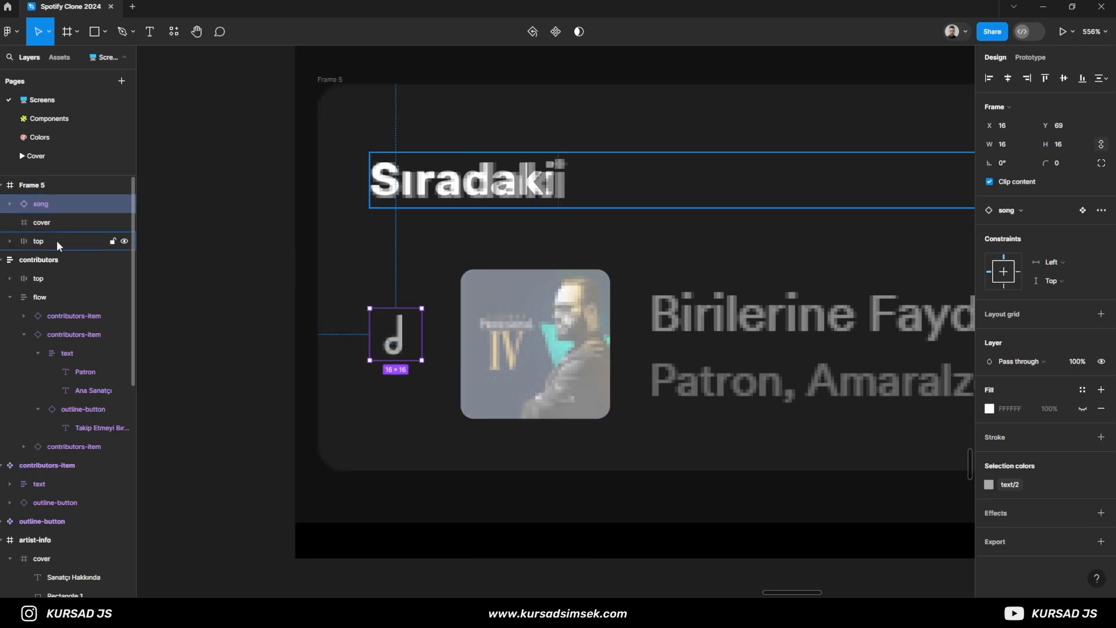
- Add the song title text "Birilerine Faydan Olsun" beside the cover and align it with the reference title
{"action": "scroll", "coordinate": [764, 381], "scroll_direction": "down", "scroll_amount": 1}
{"action": "left_click_drag", "start_coordinate": [764, 381], "coordinate": [468, 345]}
{"action": "key", "text": "t"}
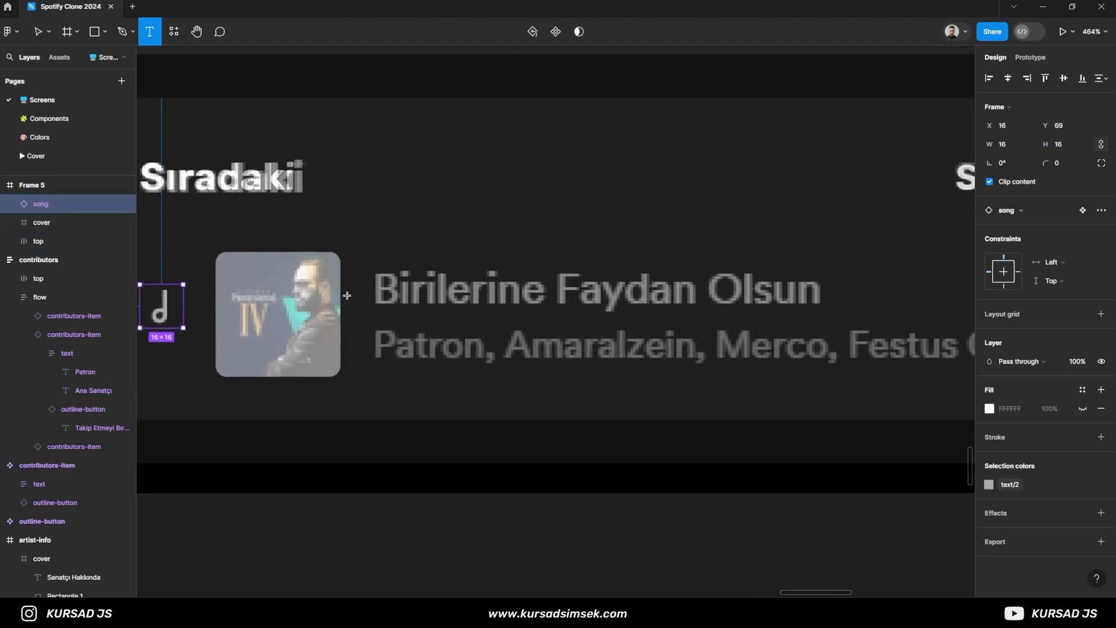
{"action": "left_click", "coordinate": [378, 289]}
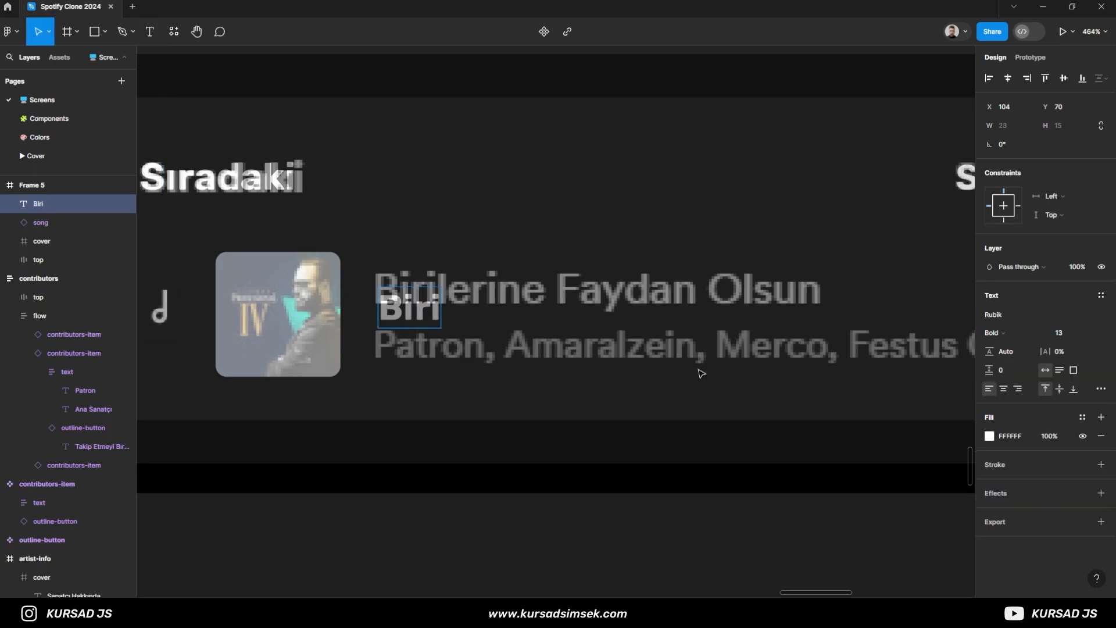
{"action": "type", "text": "Birilerine Faydan Ols"}
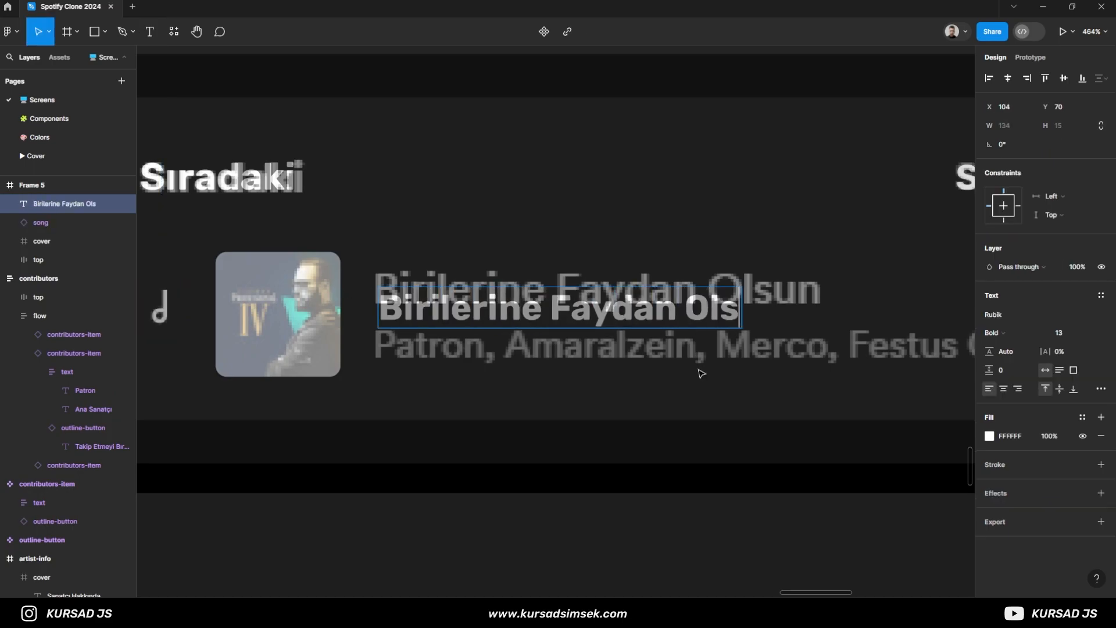
{"action": "key", "text": "Escape"}
{"action": "left_click_drag", "start_coordinate": [692, 311], "coordinate": [687, 292]}
- Set the song title to Regular weight and font size 16, and move it to X 102, Y 61
{"action": "left_click", "coordinate": [1074, 334]}
{"action": "type", "text": "14"}
{"action": "key", "text": "Return"}
{"action": "left_click", "coordinate": [1013, 333]}
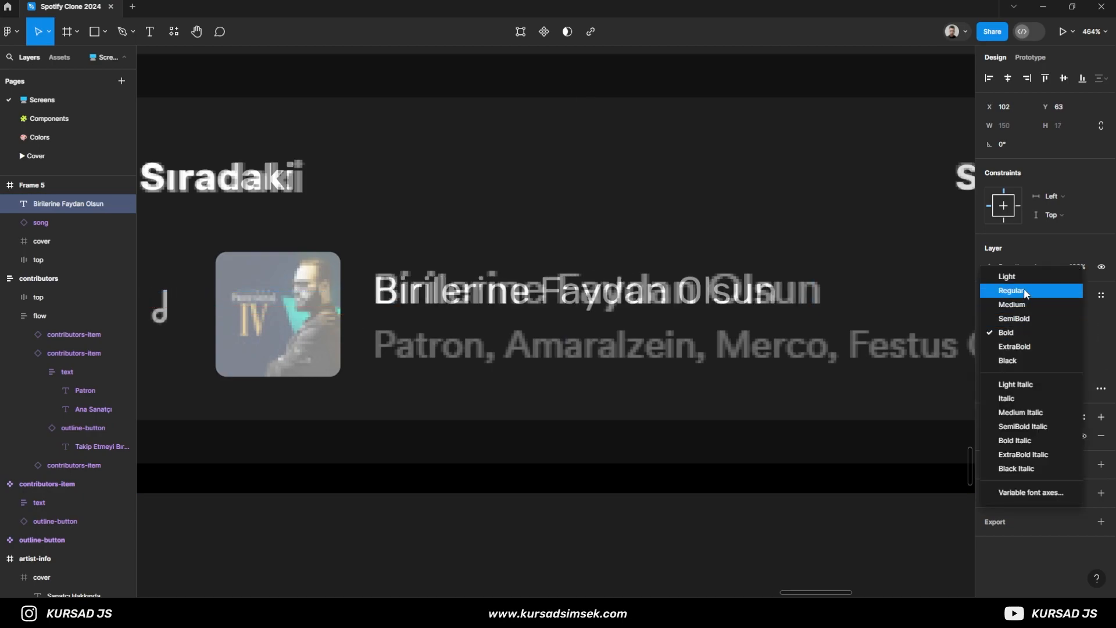
{"action": "left_click", "coordinate": [1024, 288]}
{"action": "left_click", "coordinate": [1065, 334]}
{"action": "type", "text": "1"}
{"action": "key", "text": "Return"}
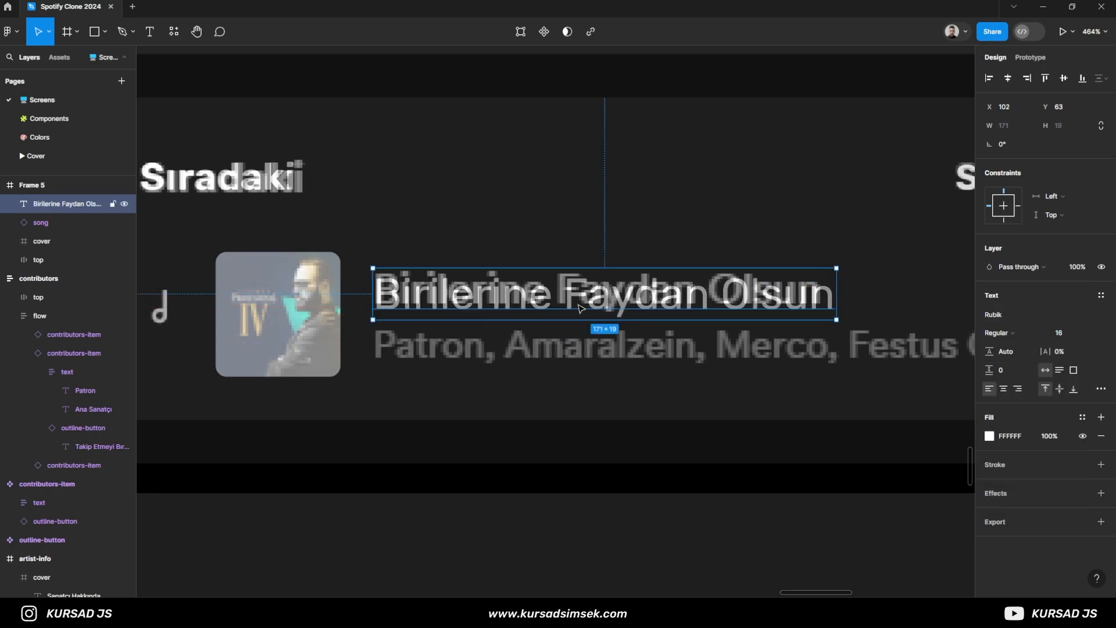
{"action": "left_click_drag", "start_coordinate": [572, 303], "coordinate": [573, 298]}
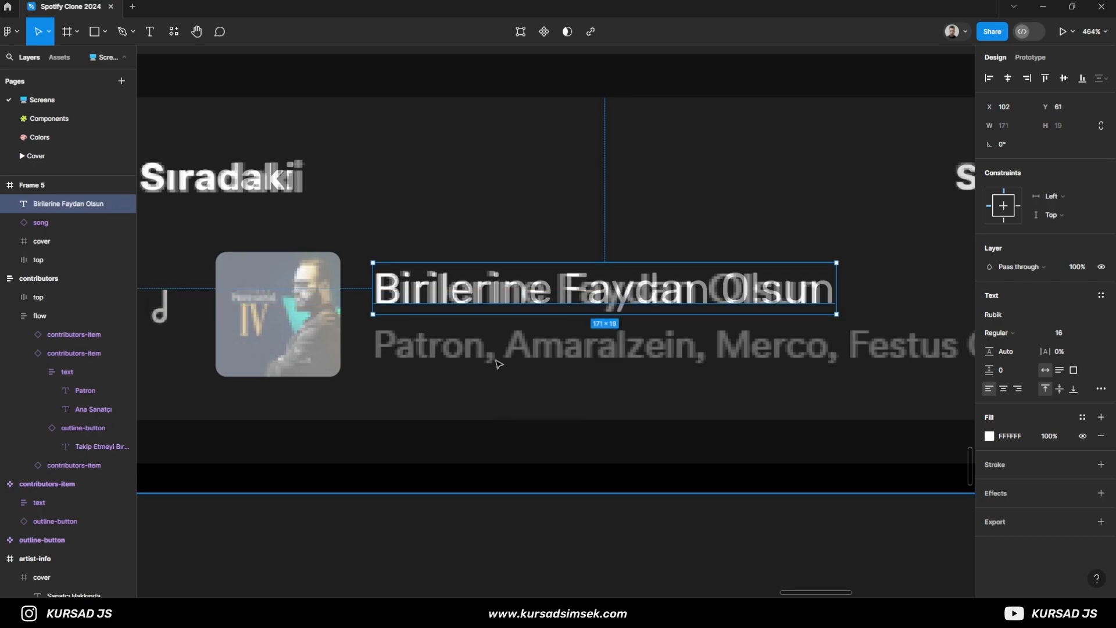
- Add the artists text "Patron, Amaralzein, Merco, Festus Okey" below the song title
{"action": "key", "text": "Return"}
{"action": "left_click", "coordinate": [409, 344]}
{"action": "type", "text": "Patr"}
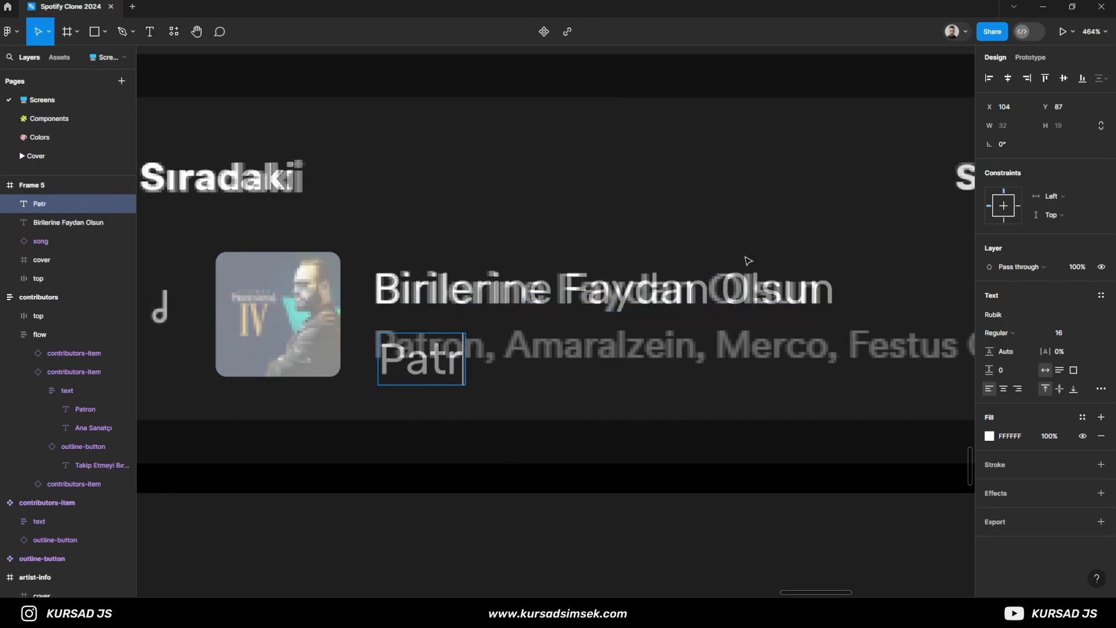
{"action": "type", "text": "on, Amaralzein, Merc"}
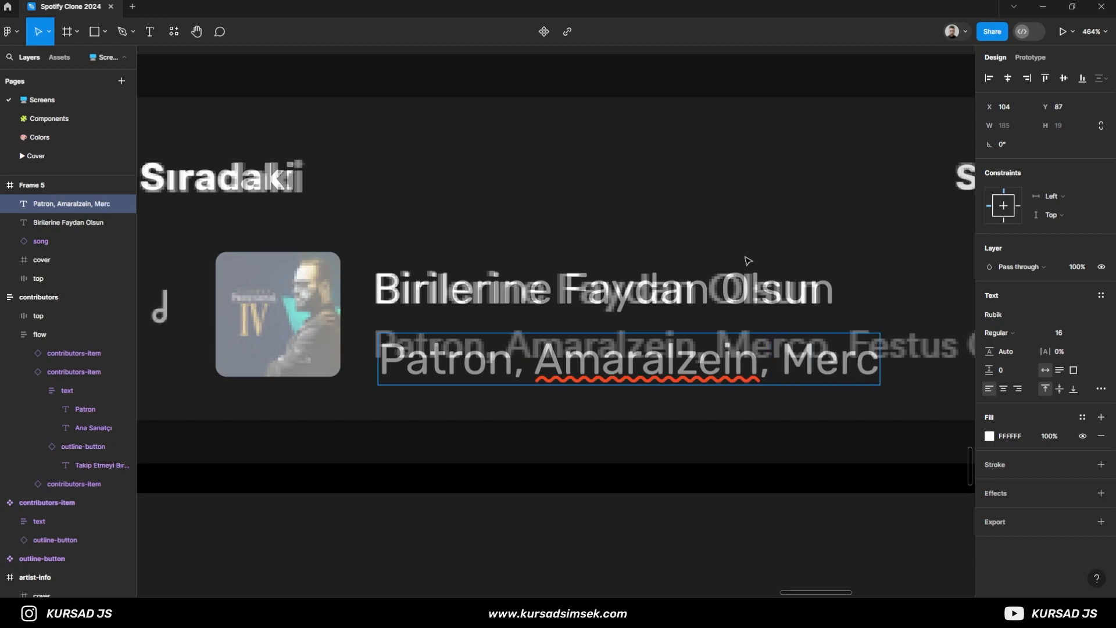
{"action": "type", "text": "o, Festus"}
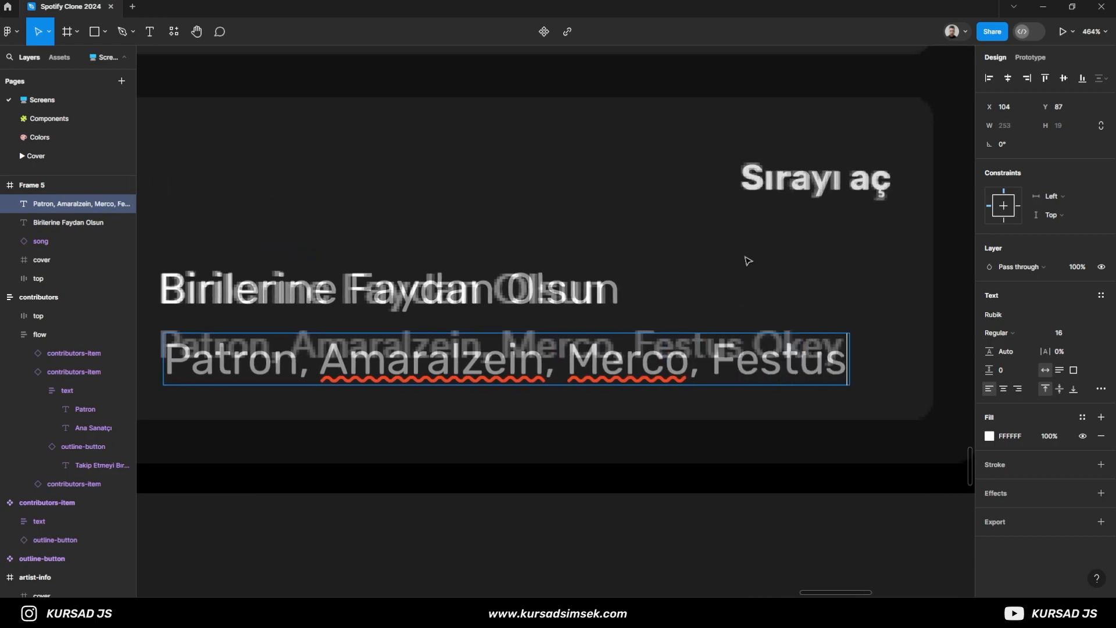
{"action": "type", "text": " Okey"}
{"action": "key", "text": "Escape"}
{"action": "key", "text": "Escape"}
{"action": "scroll", "coordinate": [729, 335], "scroll_direction": "down", "scroll_amount": 3}
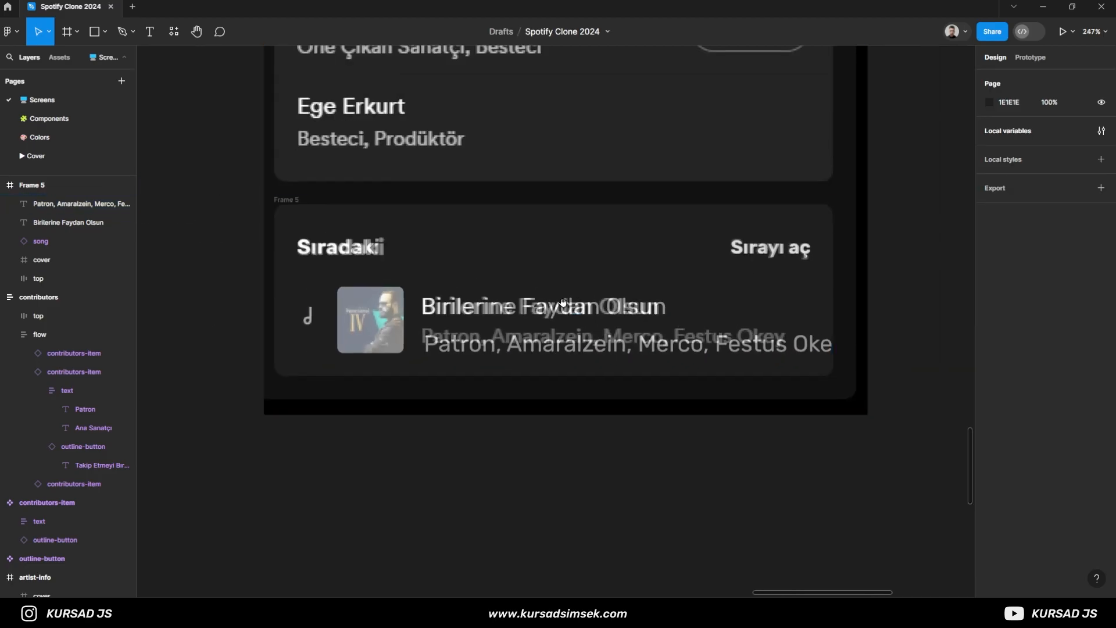
- Set the artists line's font size to 14
{"action": "left_click_drag", "start_coordinate": [581, 312], "coordinate": [618, 292]}
{"action": "left_click", "coordinate": [602, 329]}
{"action": "type", "text": "14"}
{"action": "key", "text": "Return"}
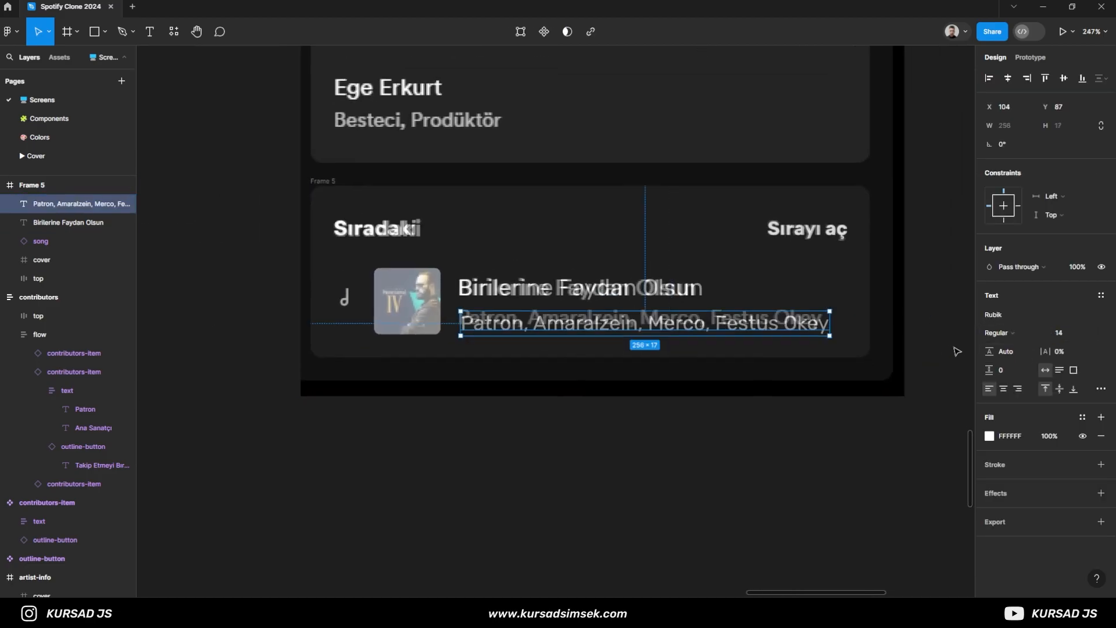
- Try a font size of 13 on the artists line and return it to 14, keeping layer opacity at 100%
{"action": "left_click", "coordinate": [1060, 332]}
{"action": "type", "text": "13"}
{"action": "key", "text": "Return"}
{"action": "type", "text": "1"}
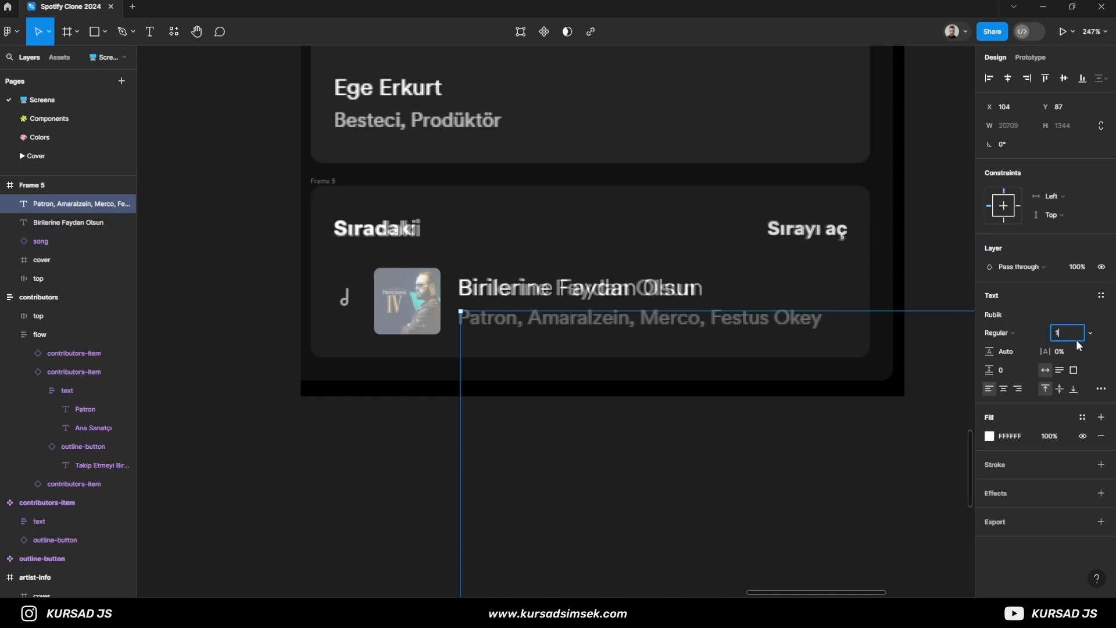
{"action": "type", "text": "3"}
{"action": "key", "text": "Return"}
{"action": "key", "text": "1"}
{"action": "key", "text": "4"}
{"action": "key", "text": "Return"}
{"action": "type", "text": "14"}
{"action": "key", "text": "Return"}
{"action": "left_click", "coordinate": [1080, 267]}
{"action": "type", "text": "100"}
{"action": "key", "text": "Return"}
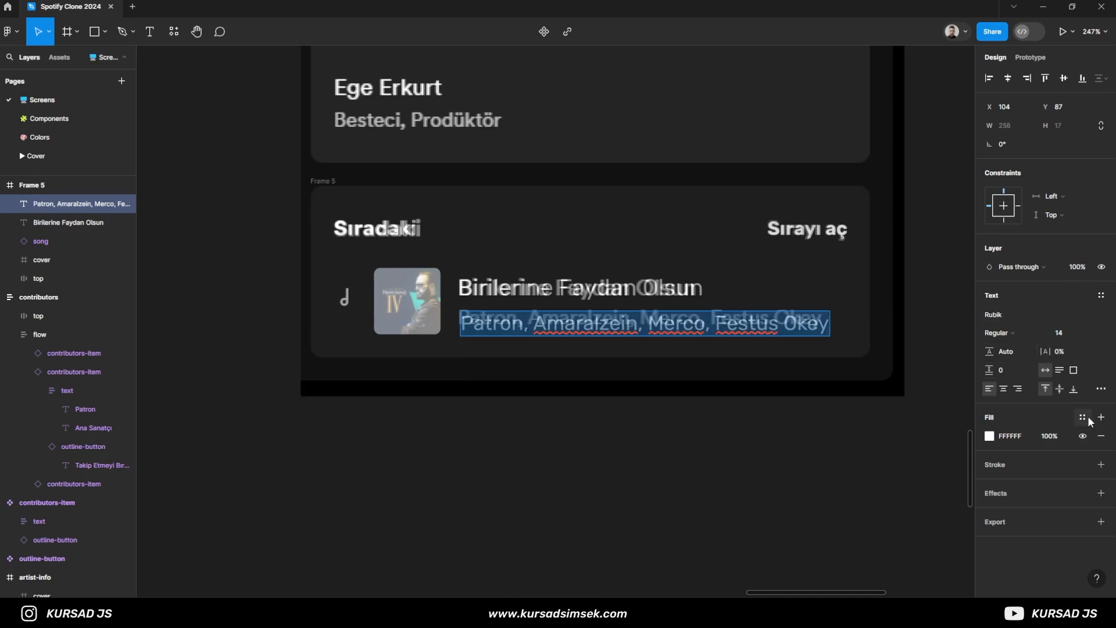
- Apply the text/2 colour style to the artists line and text/1 to the song title
{"action": "left_click", "coordinate": [1086, 418]}
{"action": "scroll", "coordinate": [898, 525], "scroll_direction": "down", "scroll_amount": 2}
{"action": "left_click", "coordinate": [888, 539]}
{"action": "left_click", "coordinate": [663, 289]}
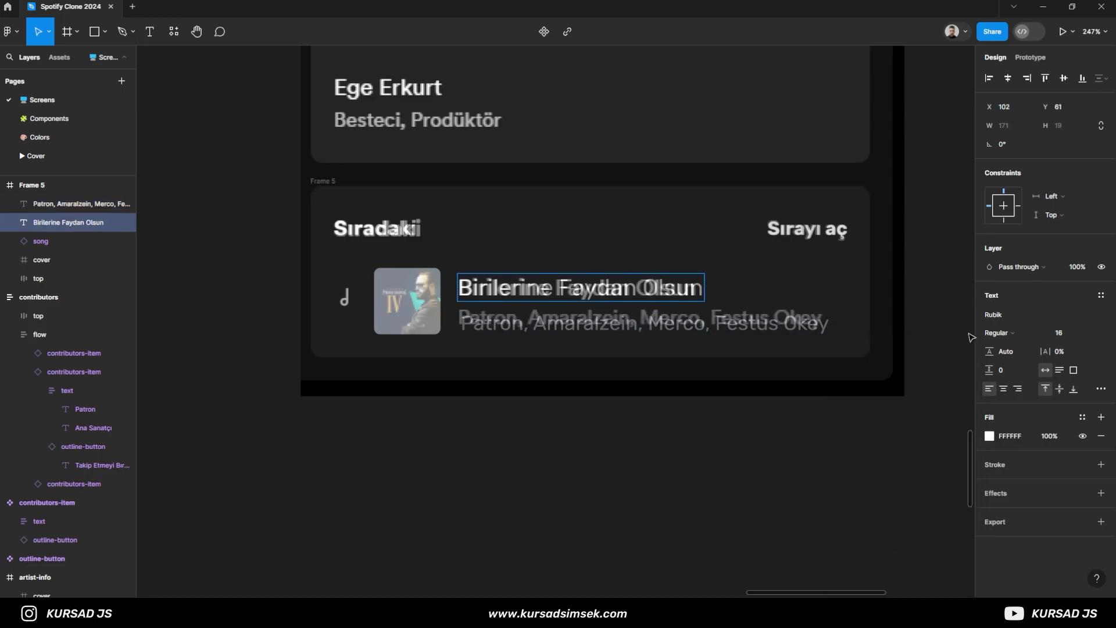
{"action": "left_click", "coordinate": [1083, 417]}
{"action": "left_click", "coordinate": [894, 520]}
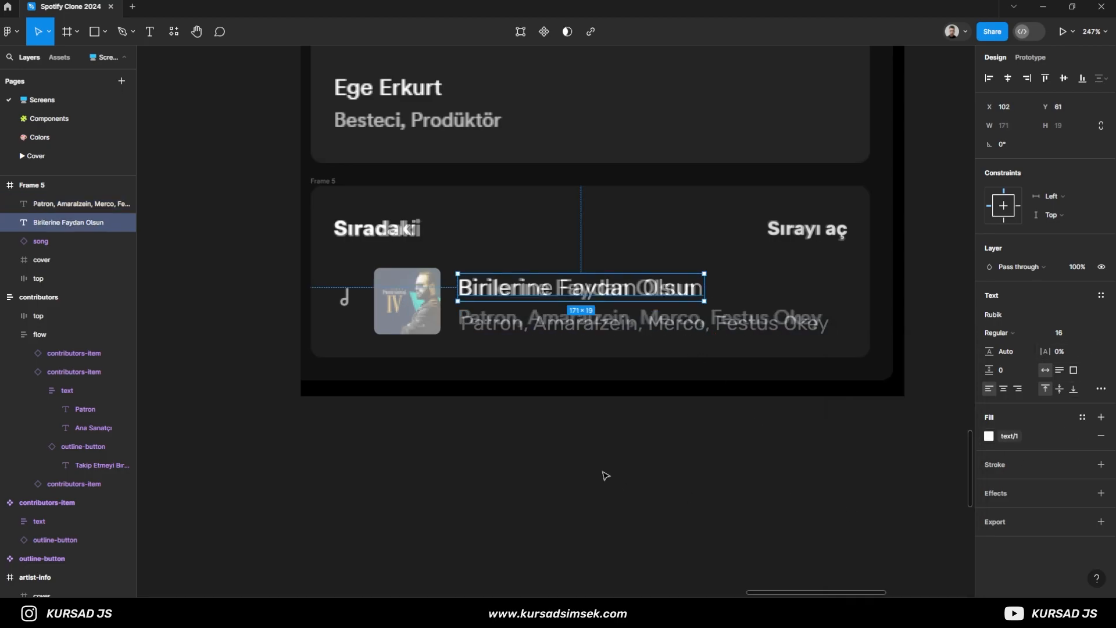
- Move the artists line to X 102, Y 82 so it sits over the reference text under the song title
{"action": "scroll", "coordinate": [478, 333], "scroll_direction": "up", "scroll_amount": 5}
{"action": "left_click_drag", "start_coordinate": [478, 330], "coordinate": [469, 307]}
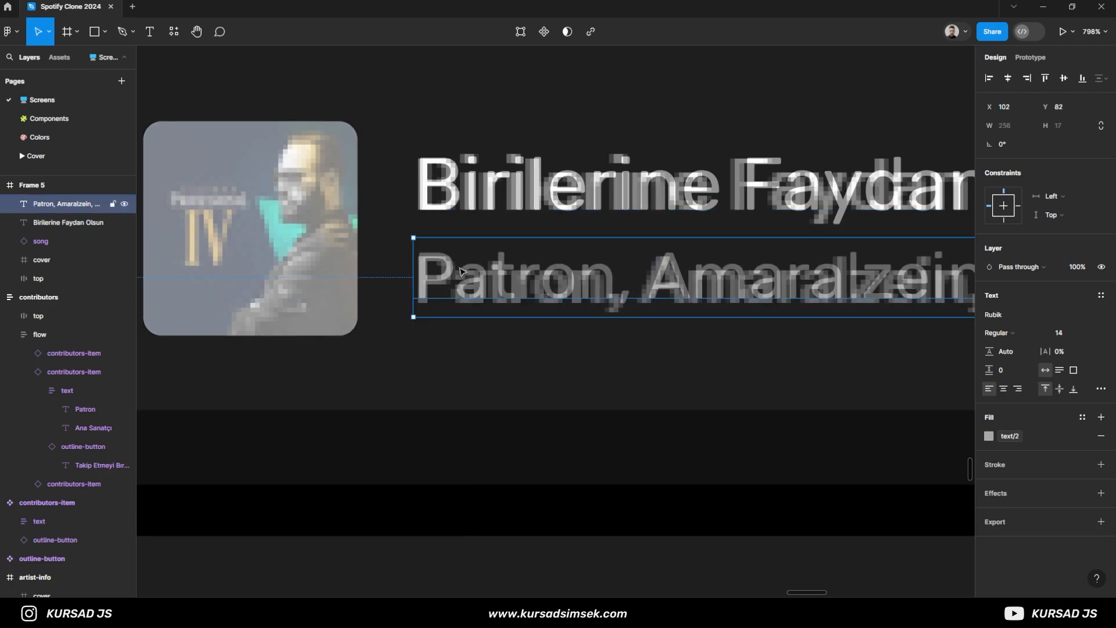
- Wrap the song title and artists line in a vertical auto layout with spacing 4 and name it text
{"action": "left_click", "coordinate": [487, 197], "text": "shift"}
{"action": "key", "text": "shift+a"}
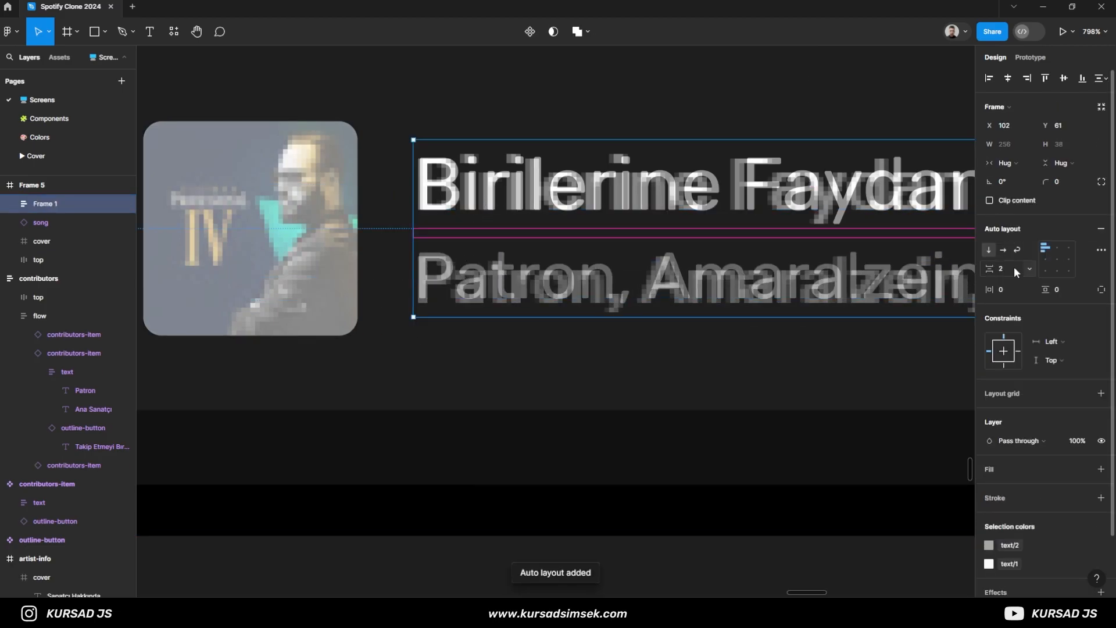
{"action": "scroll", "coordinate": [483, 282], "scroll_direction": "down", "scroll_amount": 5}
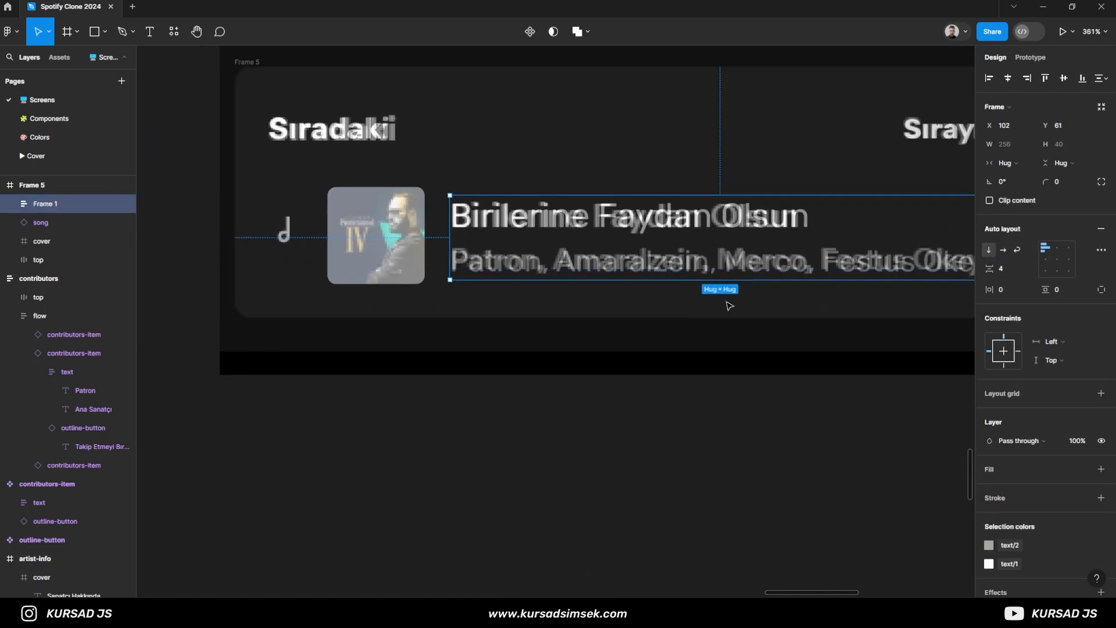
{"action": "double_click", "coordinate": [46, 204]}
{"action": "type", "text": "text"}
{"action": "key", "text": "Return"}
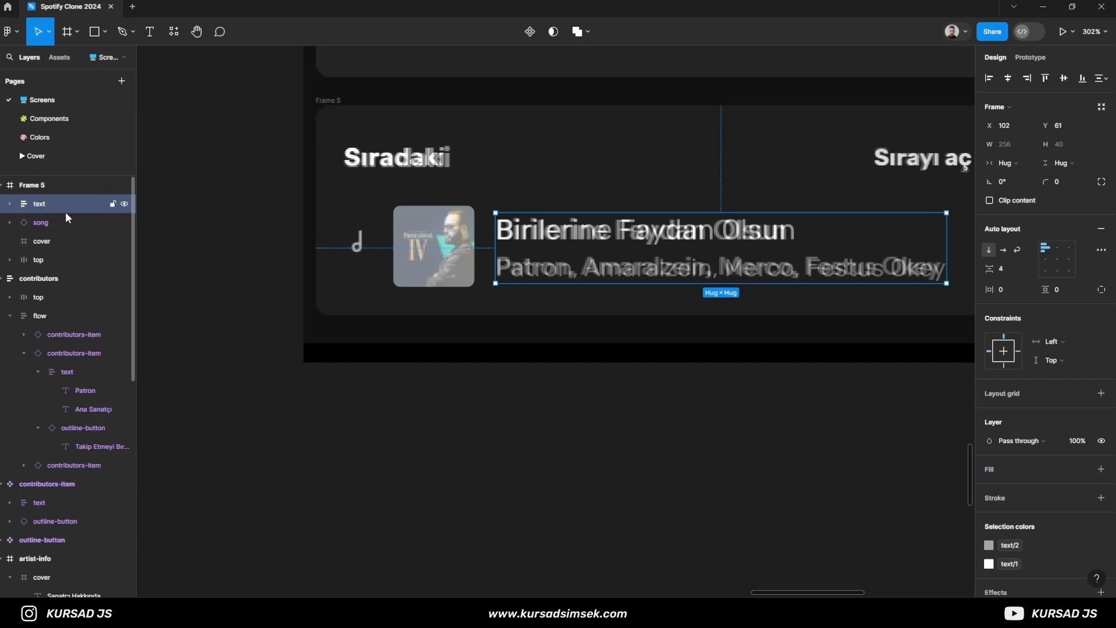
- Combine the song icon, cover and text frame into a horizontal auto layout with spacing 12 and name it item
{"action": "left_click", "coordinate": [60, 242], "text": "shift"}
{"action": "key", "text": "ctrl+g"}
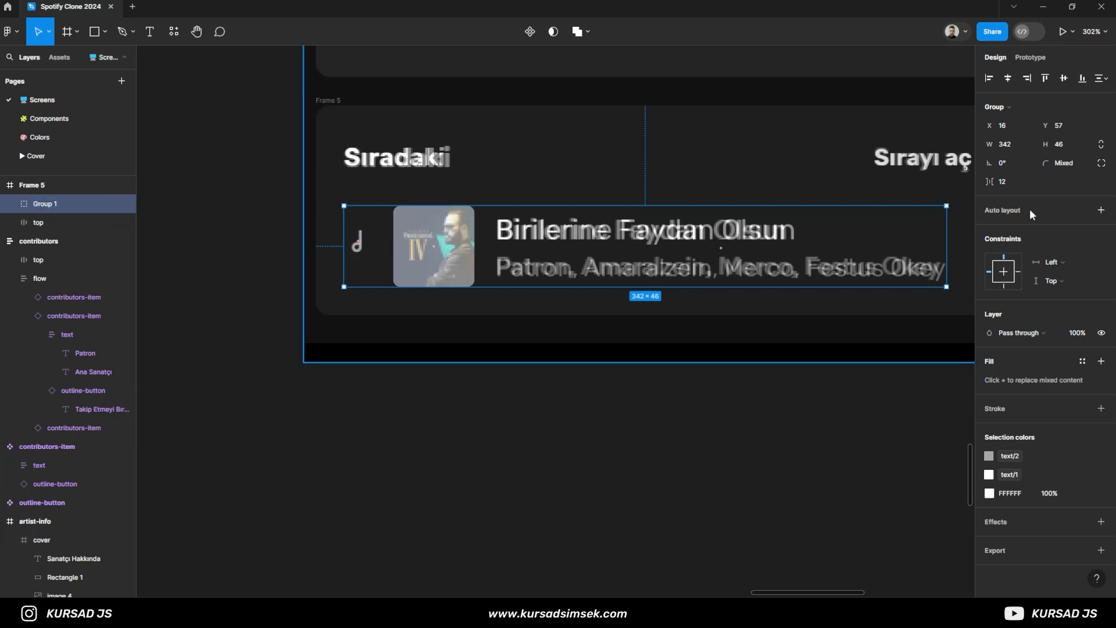
{"action": "key", "text": "shift+a"}
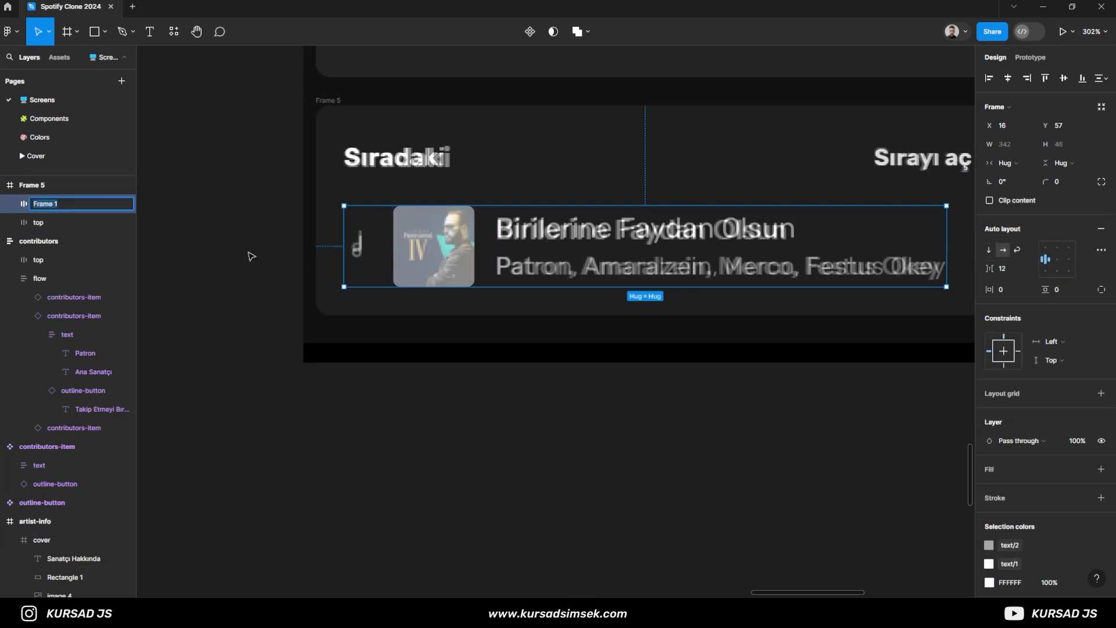
{"action": "scroll", "coordinate": [546, 266], "scroll_direction": "down", "scroll_amount": 1}
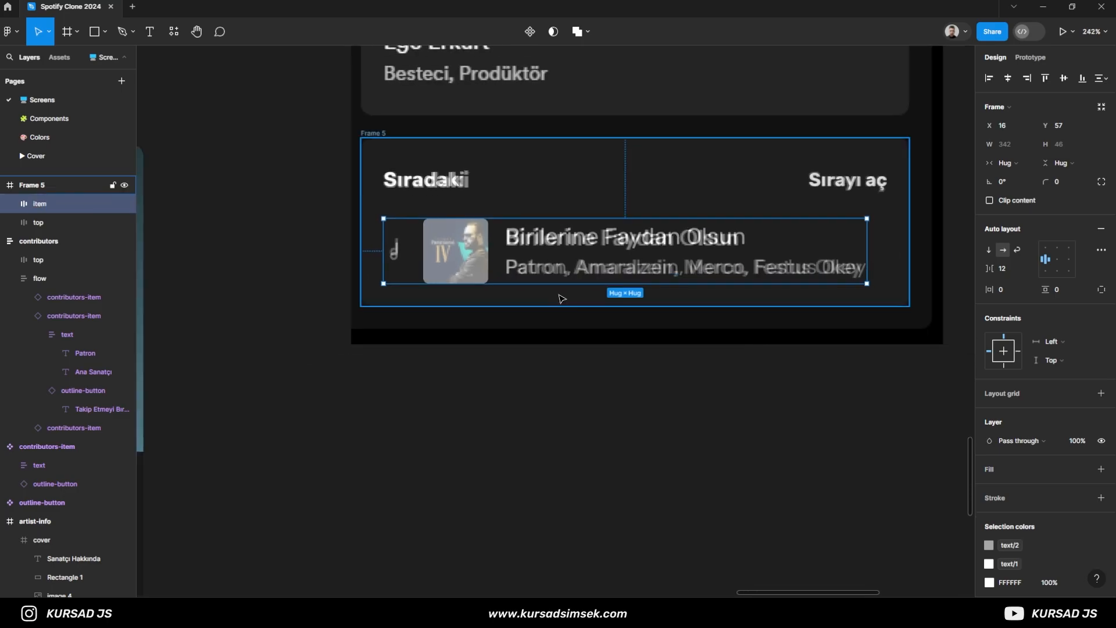
{"action": "left_click", "coordinate": [392, 138]}
{"action": "scroll", "coordinate": [55, 308], "scroll_direction": "up", "scroll_amount": 5}
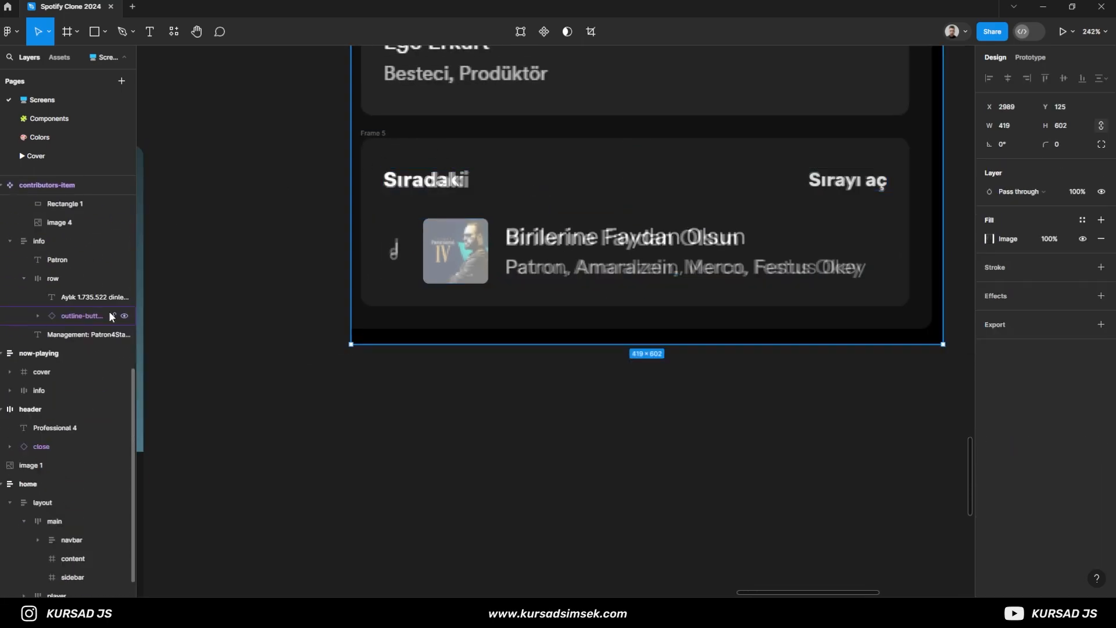
{"action": "left_click", "coordinate": [407, 217]}
{"action": "scroll", "coordinate": [403, 254], "scroll_direction": "down", "scroll_amount": 1}
{"action": "left_click", "coordinate": [795, 175]}
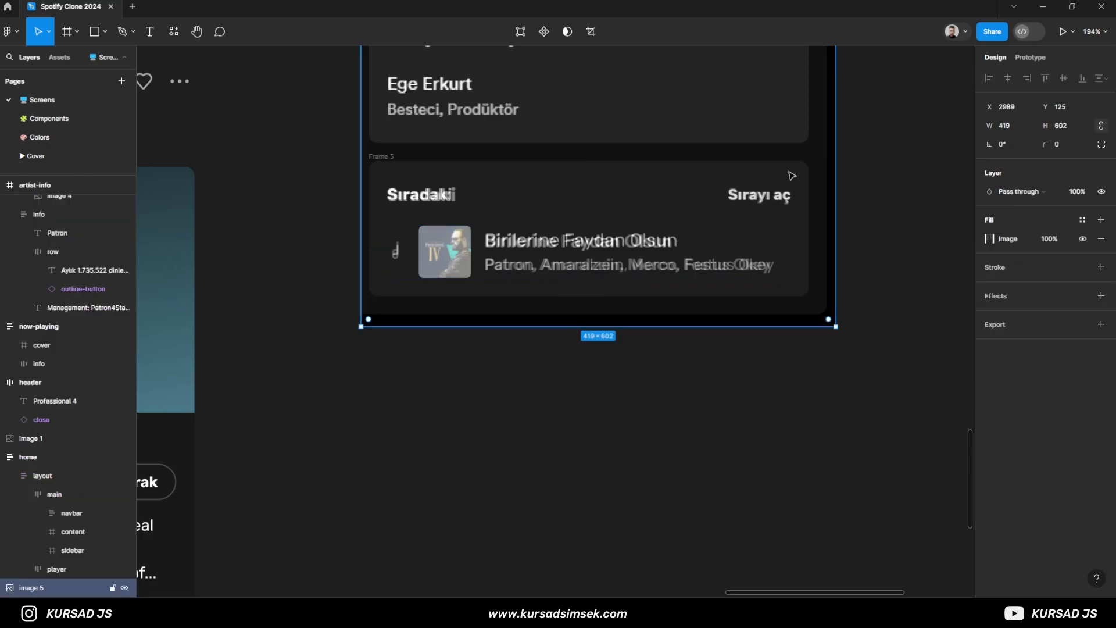
{"action": "left_click", "coordinate": [656, 188]}
{"action": "left_click", "coordinate": [630, 233]}
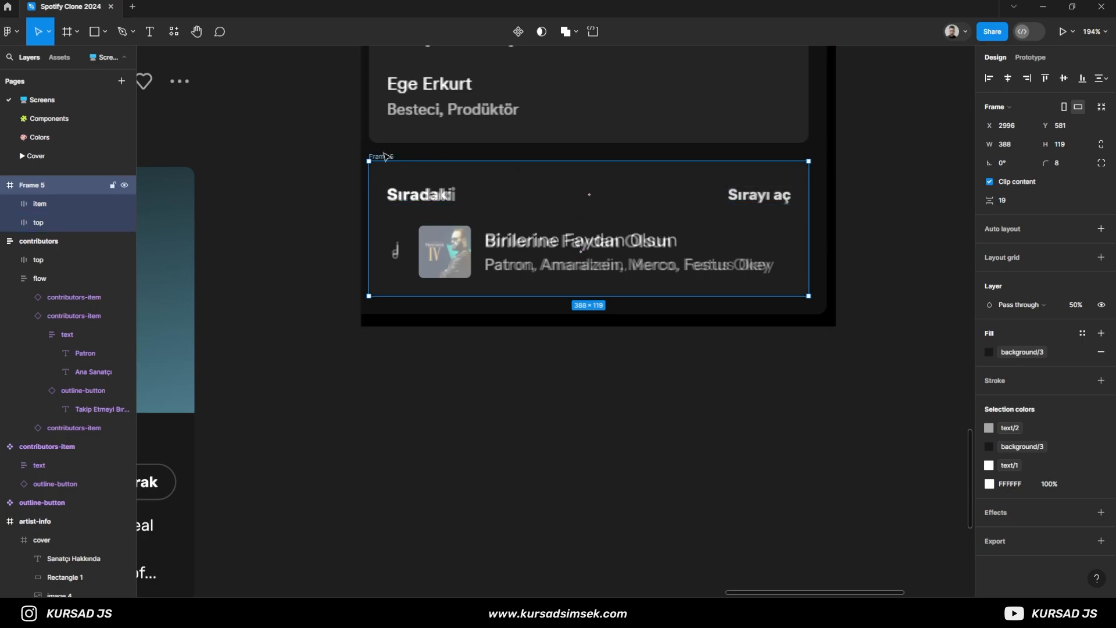
- Move the queue card off the reference image to the empty area below it and set its layer opacity to 100%
{"action": "left_click_drag", "start_coordinate": [387, 158], "coordinate": [402, 372]}
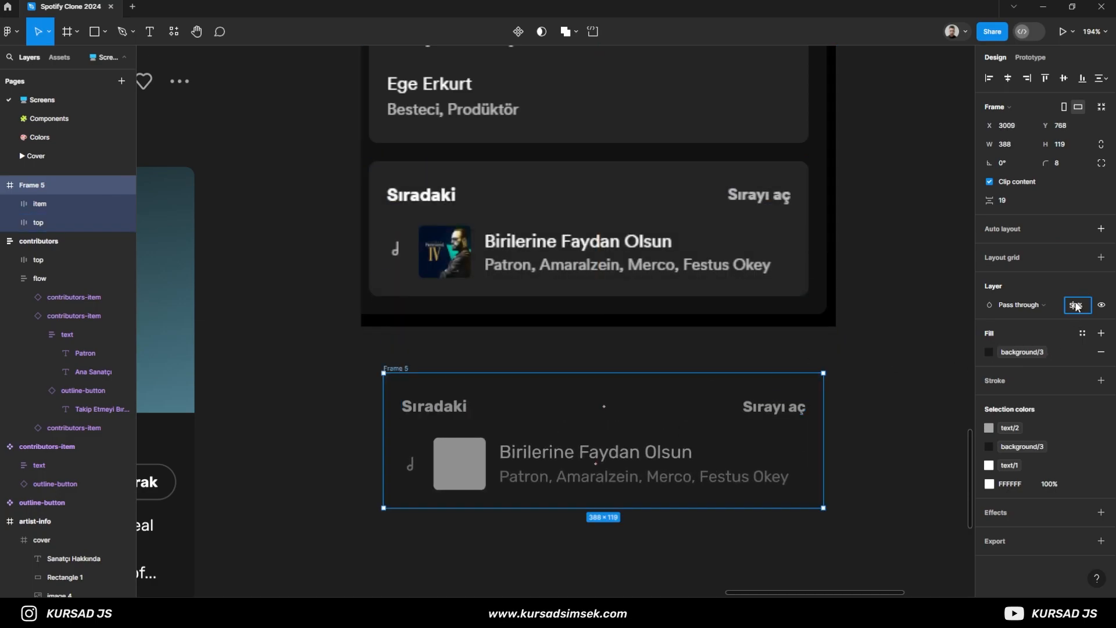
{"action": "key", "text": "Return"}
{"action": "left_click", "coordinate": [346, 379]}
- Paste the album artwork into the queue card's cover frame and scale it to 46 × 46 so it fills the frame
{"action": "left_click", "coordinate": [462, 459], "text": "ctrl"}
{"action": "key", "text": "ctrl+v"}
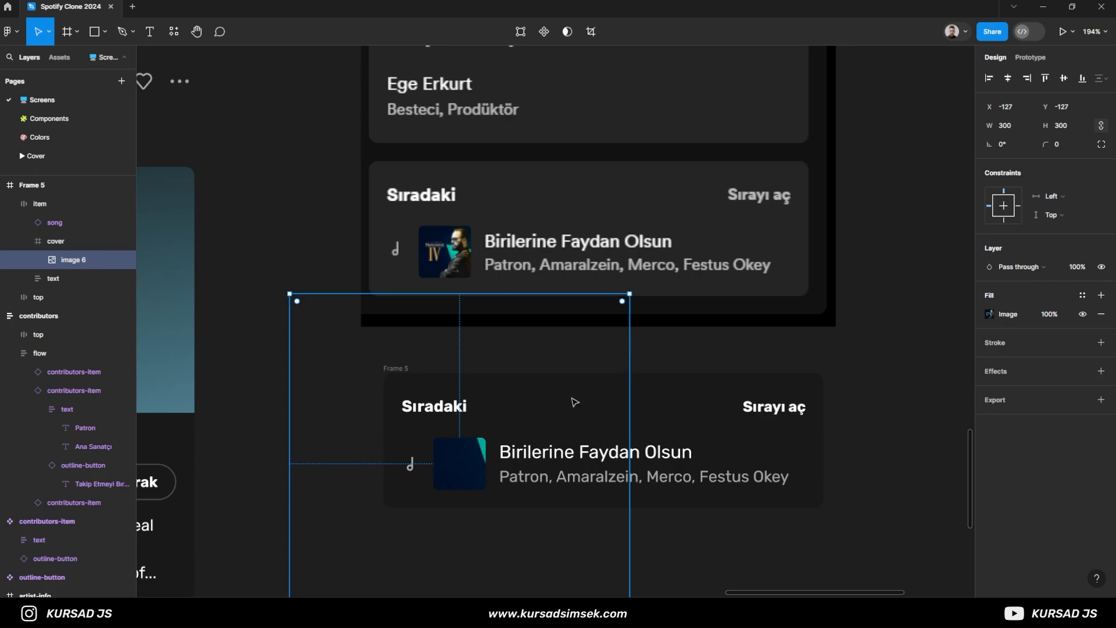
{"action": "left_click_drag", "start_coordinate": [630, 294], "coordinate": [486, 438]}
{"action": "scroll", "coordinate": [469, 473], "scroll_direction": "up", "scroll_amount": 5}
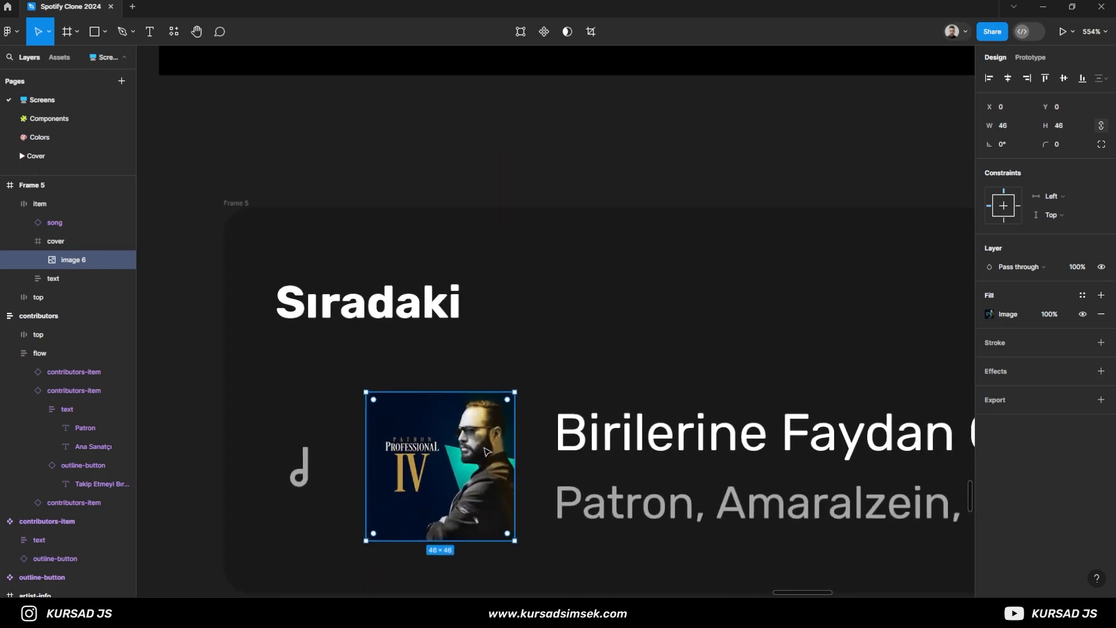
{"action": "left_click", "coordinate": [423, 214]}
{"action": "scroll", "coordinate": [422, 214], "scroll_direction": "down", "scroll_amount": 5}
{"action": "left_click_drag", "start_coordinate": [310, 221], "coordinate": [321, 244]}
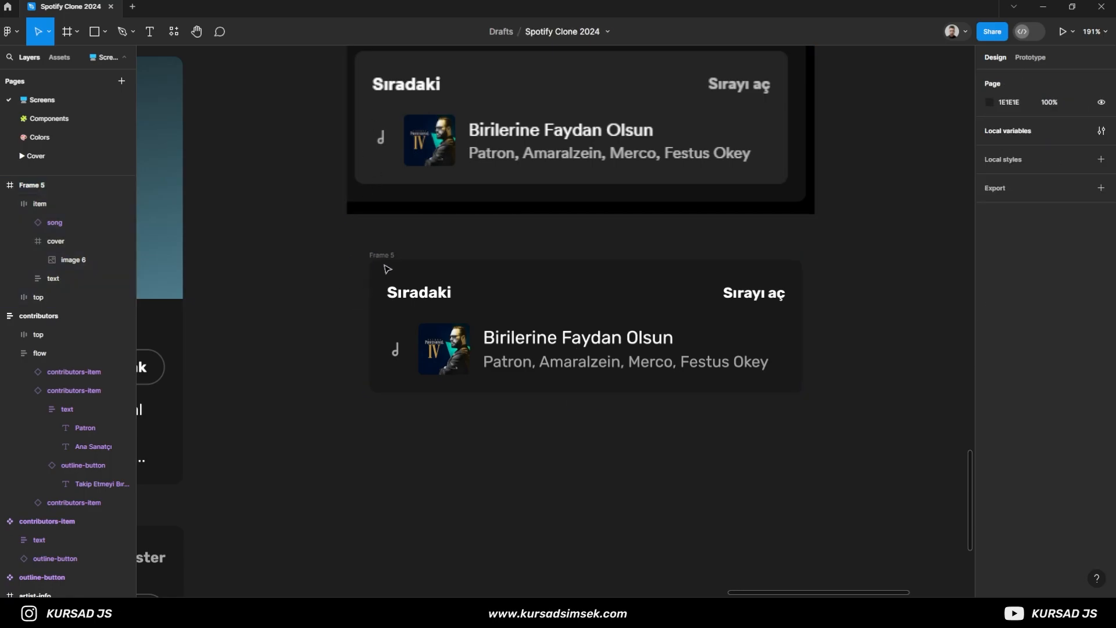
- Rename the queue card frame next-song and place it directly under the contributors card at about X 2455, Y 1291
{"action": "scroll", "coordinate": [388, 270], "scroll_direction": "down", "scroll_amount": 5}
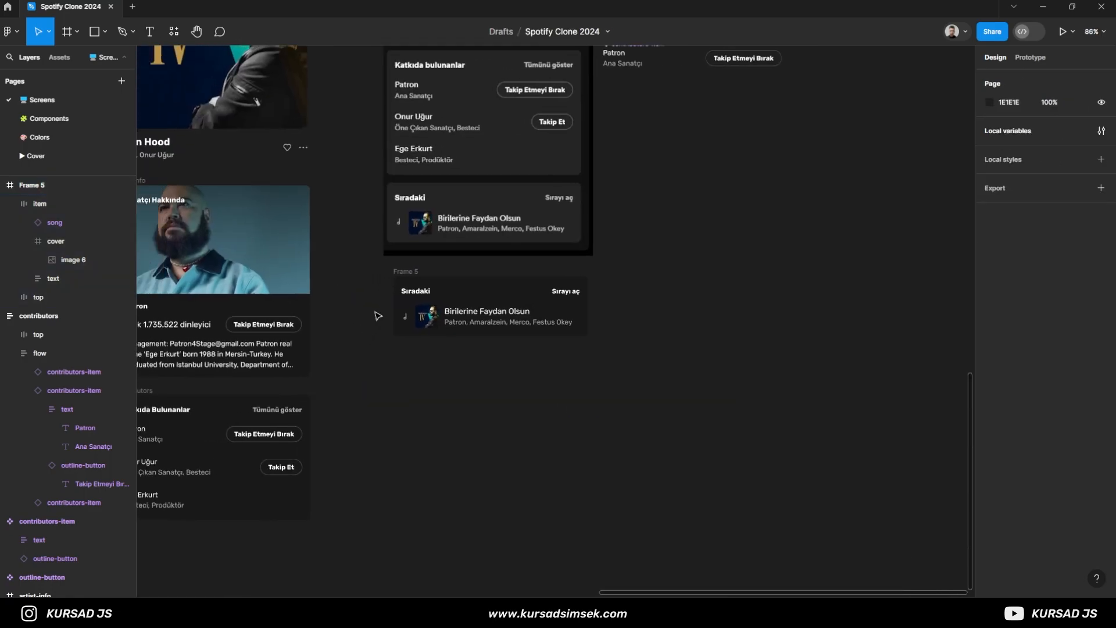
{"action": "double_click", "coordinate": [404, 272]}
{"action": "type", "text": "net"}
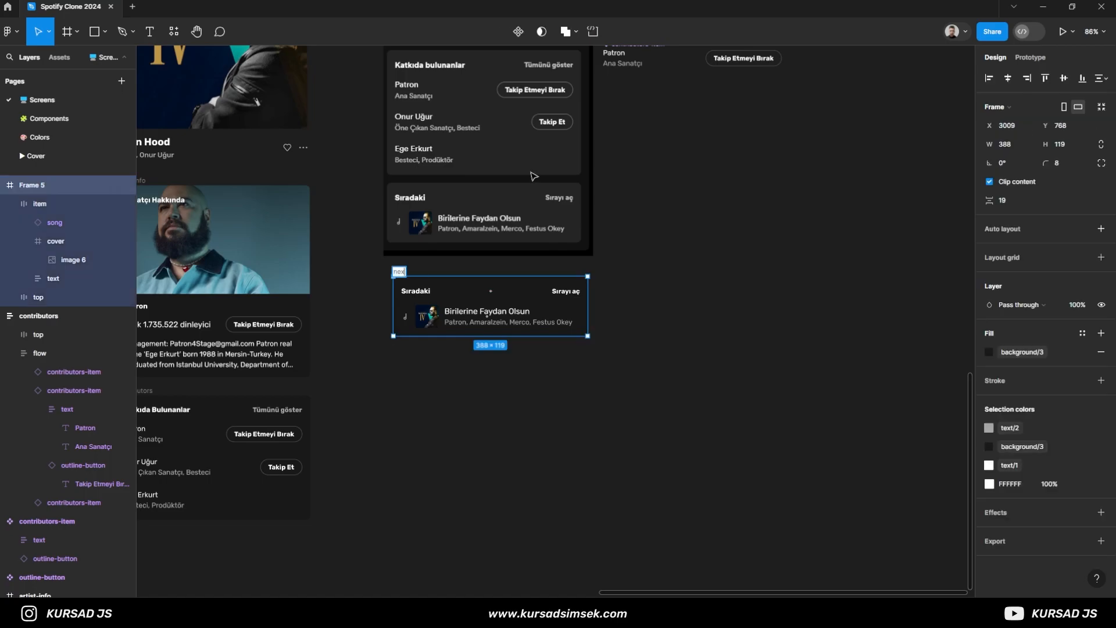
{"action": "key", "text": "Return"}
{"action": "left_click", "coordinate": [377, 290]}
{"action": "scroll", "coordinate": [379, 294], "scroll_direction": "down", "scroll_amount": 1}
{"action": "left_click_drag", "start_coordinate": [384, 305], "coordinate": [304, 508]}
{"action": "scroll", "coordinate": [582, 389], "scroll_direction": "down", "scroll_amount": 3}
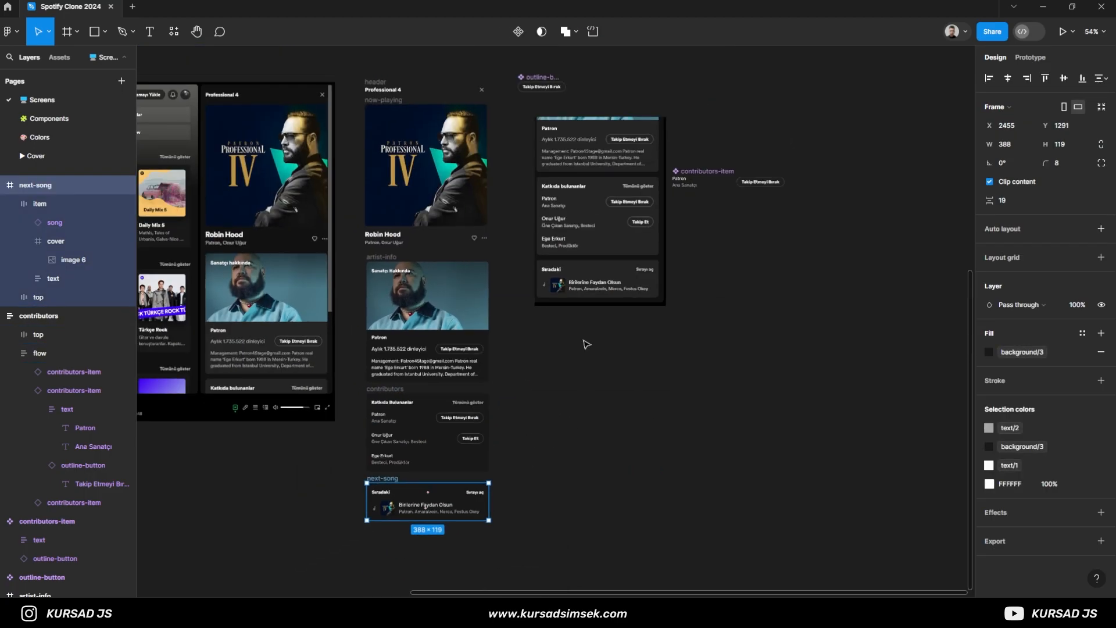
- Delete the sidebar reference image and bring the contributors-item and outline-button components side by side above the freed area
{"action": "left_click", "coordinate": [592, 262]}
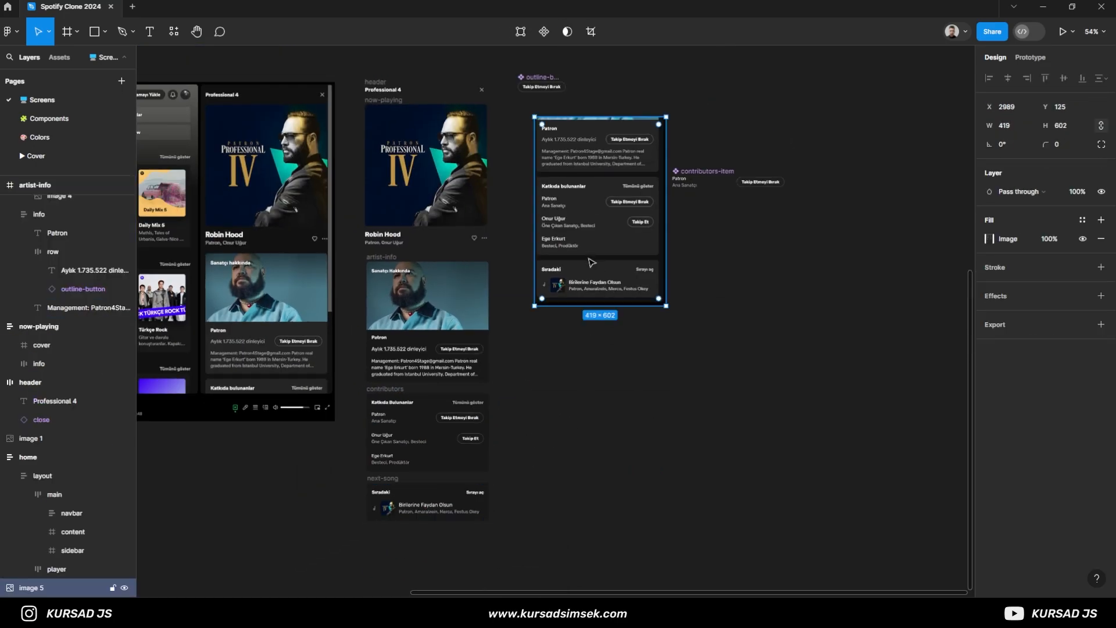
{"action": "key", "text": "Delete"}
{"action": "left_click_drag", "start_coordinate": [630, 211], "coordinate": [632, 338]}
{"action": "left_click_drag", "start_coordinate": [687, 297], "coordinate": [614, 198]}
{"action": "left_click_drag", "start_coordinate": [540, 202], "coordinate": [546, 198]}
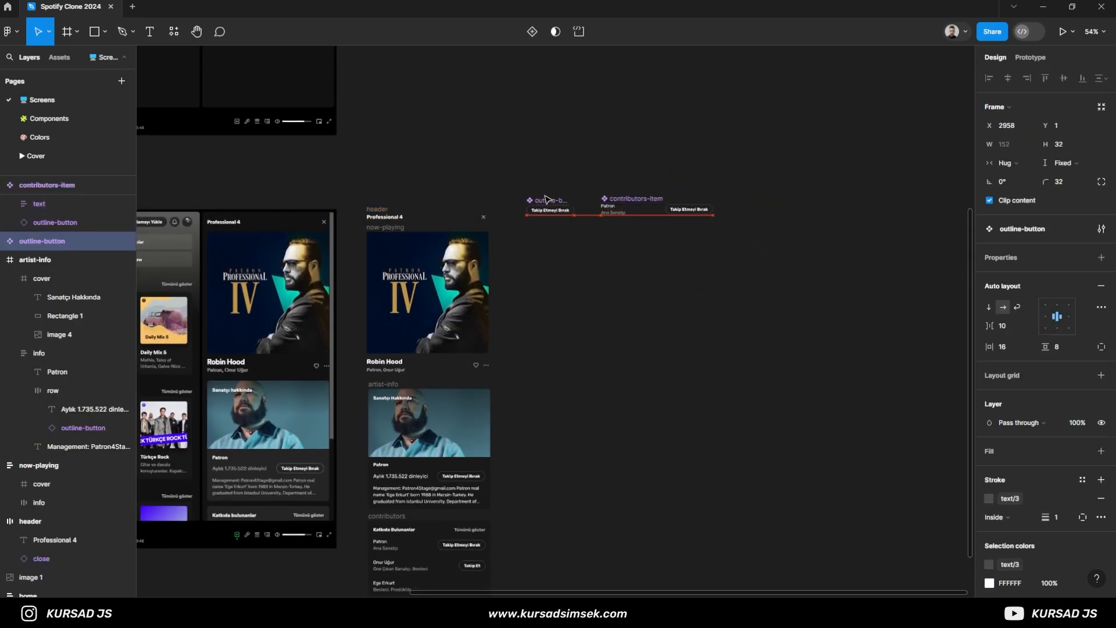
{"action": "left_click", "coordinate": [380, 213]}
{"action": "scroll", "coordinate": [360, 227], "scroll_direction": "up", "scroll_amount": 4}
{"action": "scroll", "coordinate": [352, 249], "scroll_direction": "down", "scroll_amount": 1}
{"action": "left_click", "coordinate": [358, 213]}
{"action": "left_click", "coordinate": [371, 206]}
{"action": "left_click", "coordinate": [376, 233]}
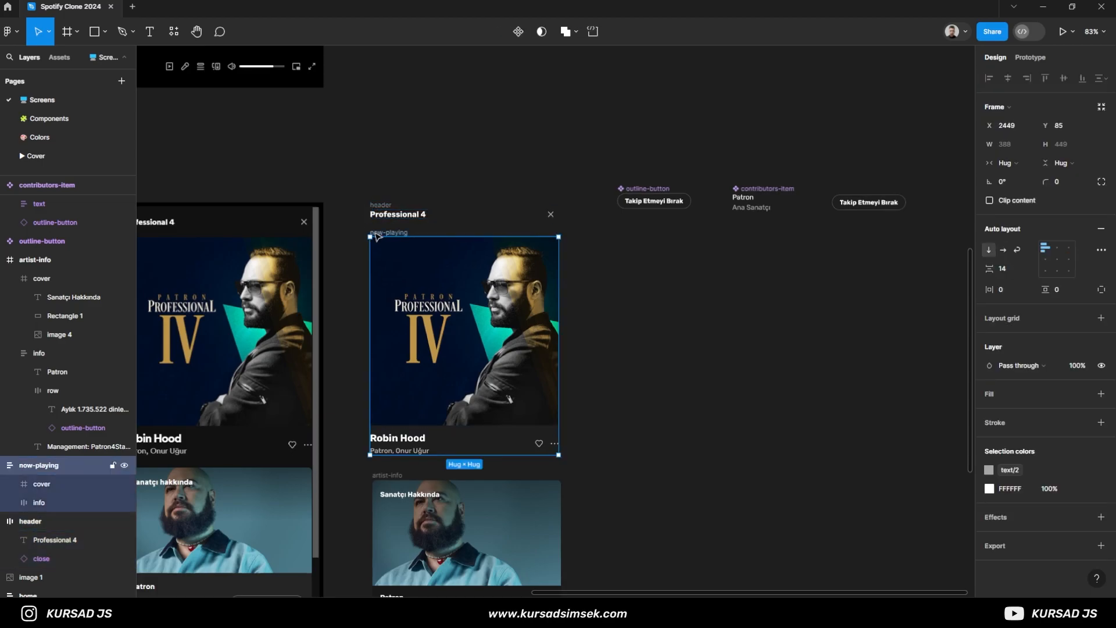
{"action": "scroll", "coordinate": [356, 253], "scroll_direction": "down", "scroll_amount": 1}
{"action": "left_click_drag", "start_coordinate": [350, 269], "coordinate": [557, 131]}
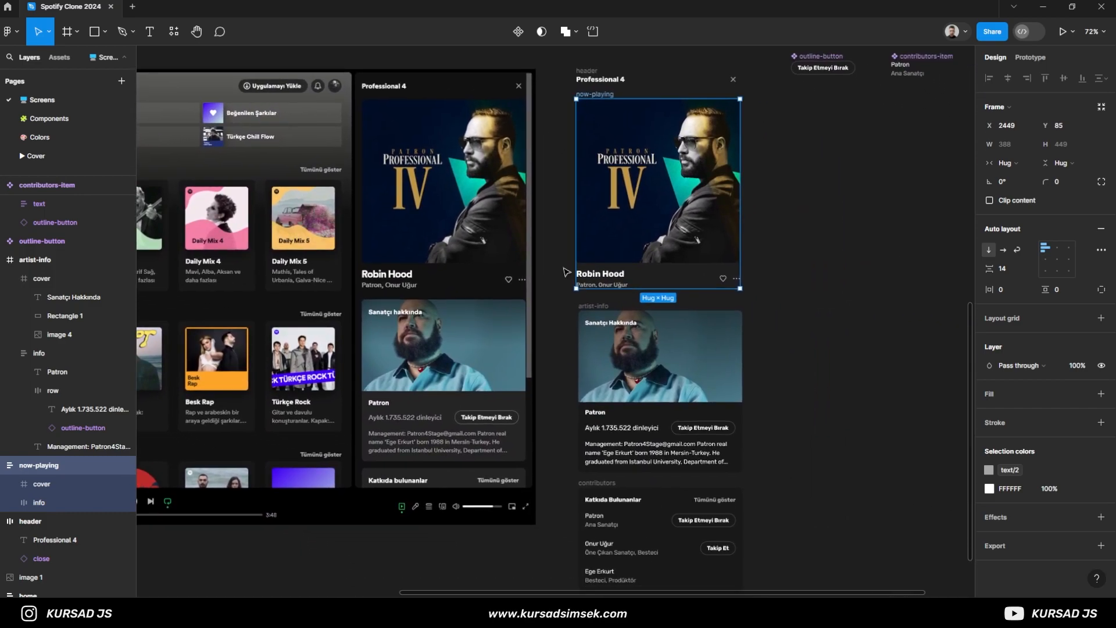
- Turn the artist-info, contributors and next-song frames into separate components
{"action": "left_click", "coordinate": [592, 306]}
{"action": "left_click", "coordinate": [518, 32]}
{"action": "scroll", "coordinate": [586, 249], "scroll_direction": "down", "scroll_amount": 4}
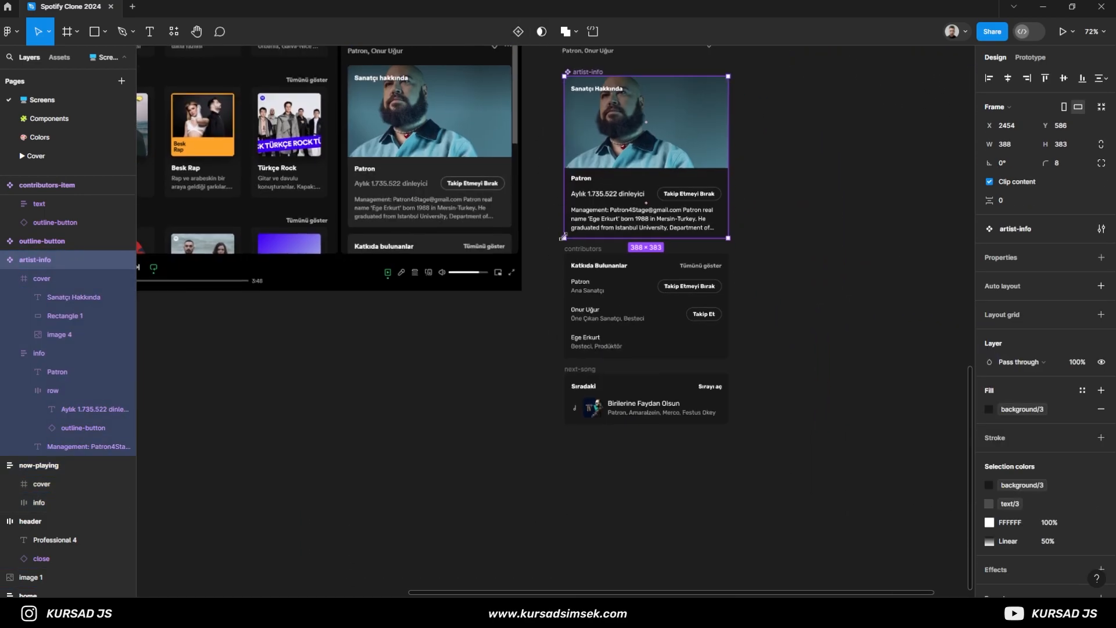
{"action": "left_click", "coordinate": [586, 249]}
{"action": "left_click", "coordinate": [520, 35]}
{"action": "left_click", "coordinate": [589, 379]}
{"action": "left_click", "coordinate": [582, 371]}
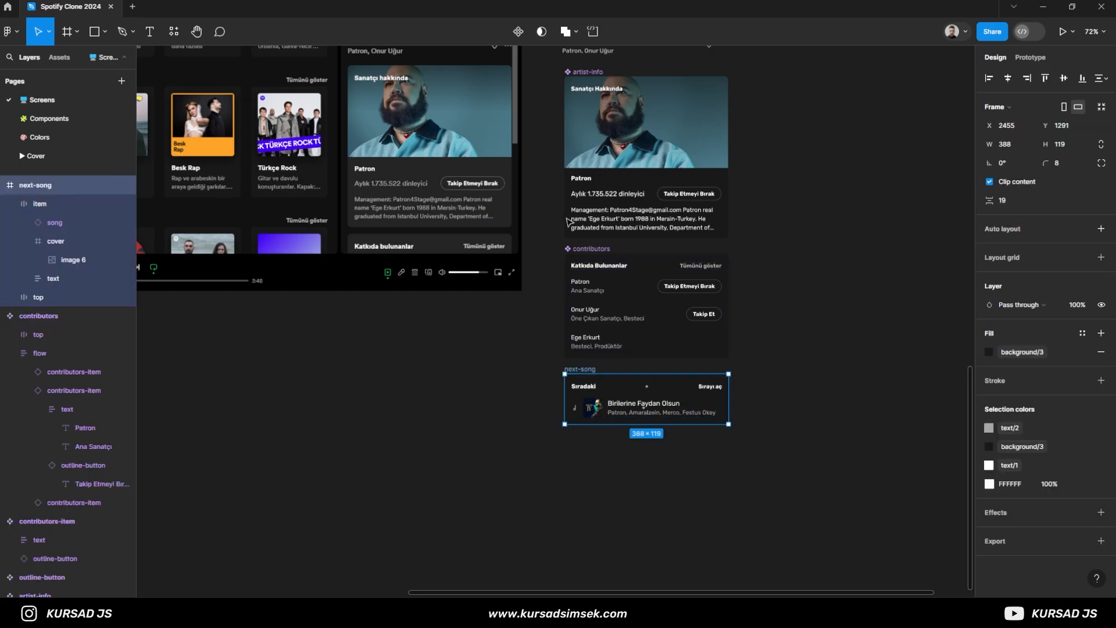
{"action": "left_click", "coordinate": [519, 31]}
- Turn the now-playing and header frames into separate components
{"action": "left_click_drag", "start_coordinate": [543, 172], "coordinate": [481, 472]}
{"action": "left_click", "coordinate": [509, 161]}
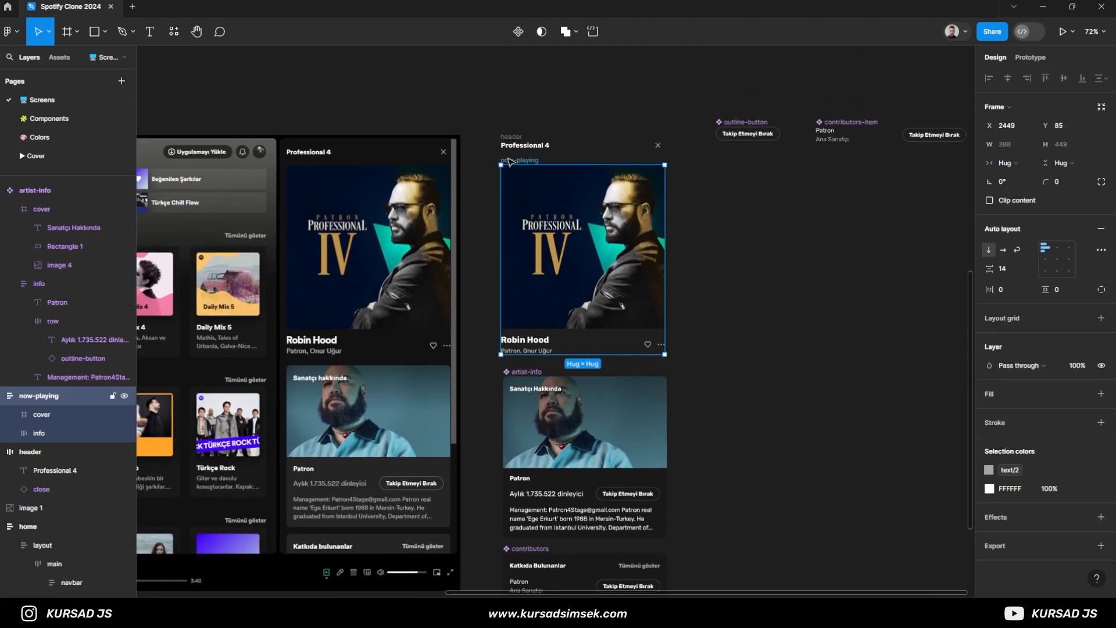
{"action": "scroll", "coordinate": [326, 247], "scroll_direction": "down", "scroll_amount": 1}
{"action": "left_click_drag", "start_coordinate": [323, 248], "coordinate": [317, 222]}
{"action": "left_click", "coordinate": [513, 36]}
{"action": "left_click", "coordinate": [468, 106]}
{"action": "left_click", "coordinate": [484, 123]}
{"action": "left_click", "coordinate": [466, 130]}
{"action": "scroll", "coordinate": [465, 181], "scroll_direction": "down", "scroll_amount": 1}
{"action": "left_click_drag", "start_coordinate": [466, 183], "coordinate": [442, 148]}
{"action": "left_click", "coordinate": [465, 87]}
{"action": "left_click", "coordinate": [512, 37]}
{"action": "left_click", "coordinate": [459, 82]}
{"action": "scroll", "coordinate": [553, 178], "scroll_direction": "down", "scroll_amount": 3}
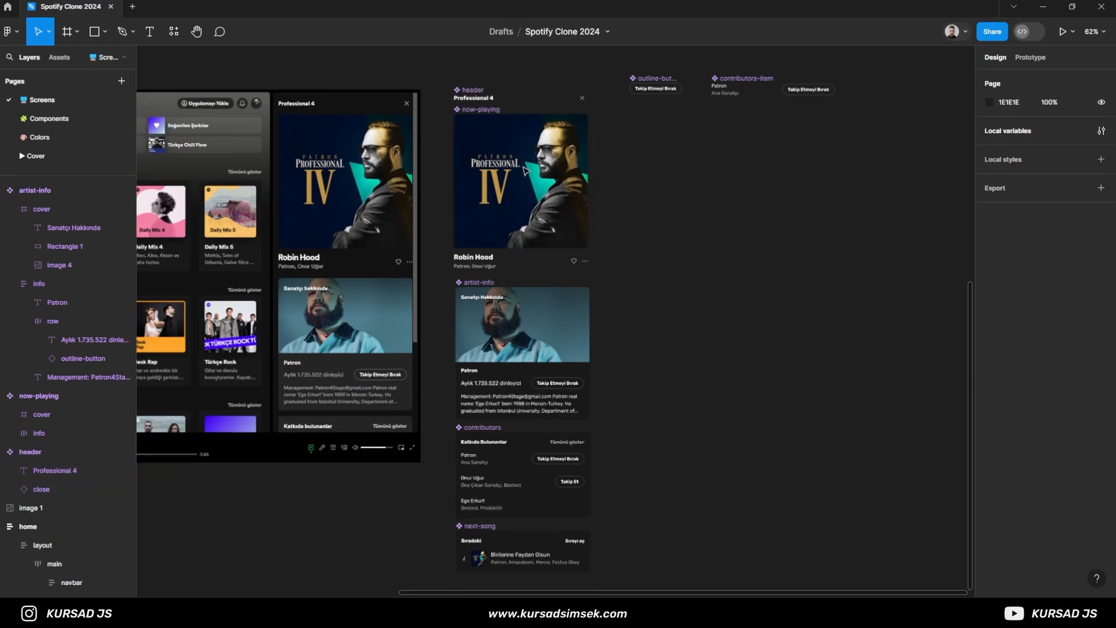
- Duplicate the five sidebar components together as instances and place the copies well to the right of the originals
{"action": "left_click_drag", "start_coordinate": [600, 77], "coordinate": [709, 91]}
{"action": "left_click_drag", "start_coordinate": [478, 101], "coordinate": [535, 482]}
{"action": "left_click_drag", "start_coordinate": [536, 206], "coordinate": [681, 206]}
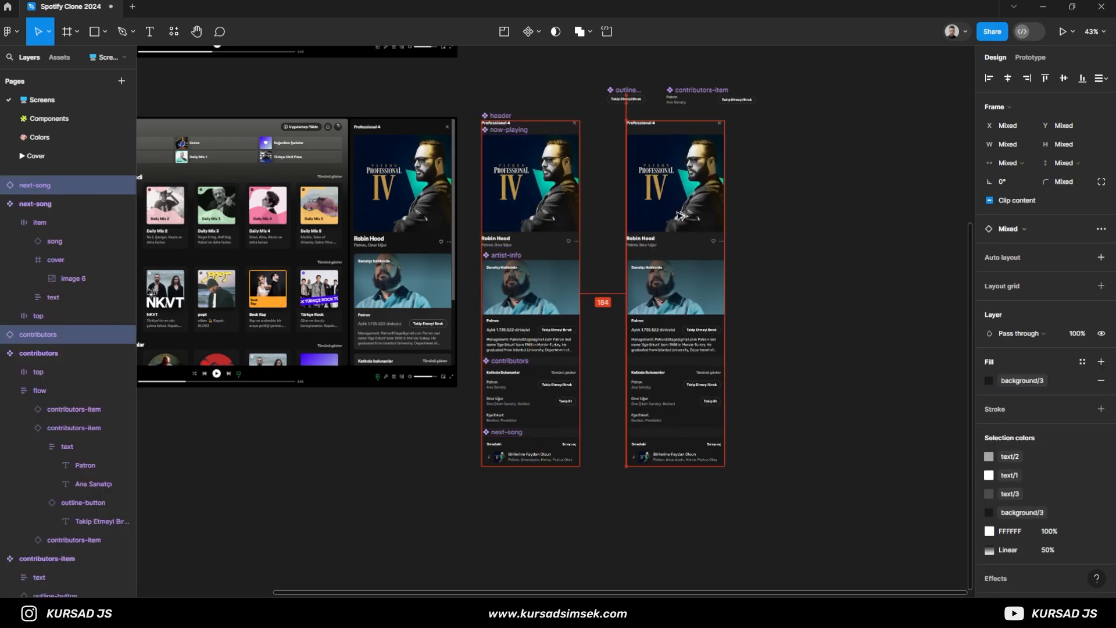
{"action": "left_click_drag", "start_coordinate": [653, 162], "coordinate": [837, 171]}
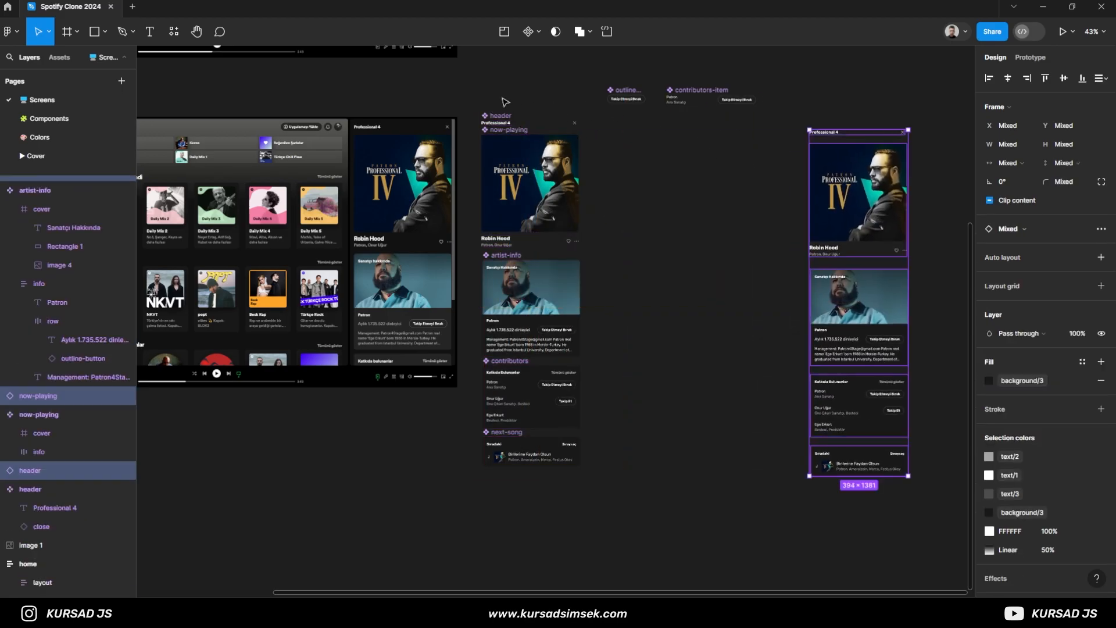
- Move the original sidebar components, together with outline-button and contributors-item, to the Components page beside the player components
{"action": "left_click_drag", "start_coordinate": [526, 484], "coordinate": [518, 87]}
{"action": "left_click_drag", "start_coordinate": [524, 169], "coordinate": [659, 171]}
{"action": "left_click_drag", "start_coordinate": [574, 75], "coordinate": [745, 477]}
{"action": "left_click", "coordinate": [58, 119]}
{"action": "scroll", "coordinate": [653, 279], "scroll_direction": "down", "scroll_amount": 10}
{"action": "scroll", "coordinate": [607, 361], "scroll_direction": "up", "scroll_amount": 5}
{"action": "left_click_drag", "start_coordinate": [596, 420], "coordinate": [710, 339]}
{"action": "key", "text": "ctrl+v"}
{"action": "scroll", "coordinate": [541, 345], "scroll_direction": "down", "scroll_amount": 6}
{"action": "left_click", "coordinate": [647, 459]}
{"action": "scroll", "coordinate": [645, 460], "scroll_direction": "up", "scroll_amount": 3}
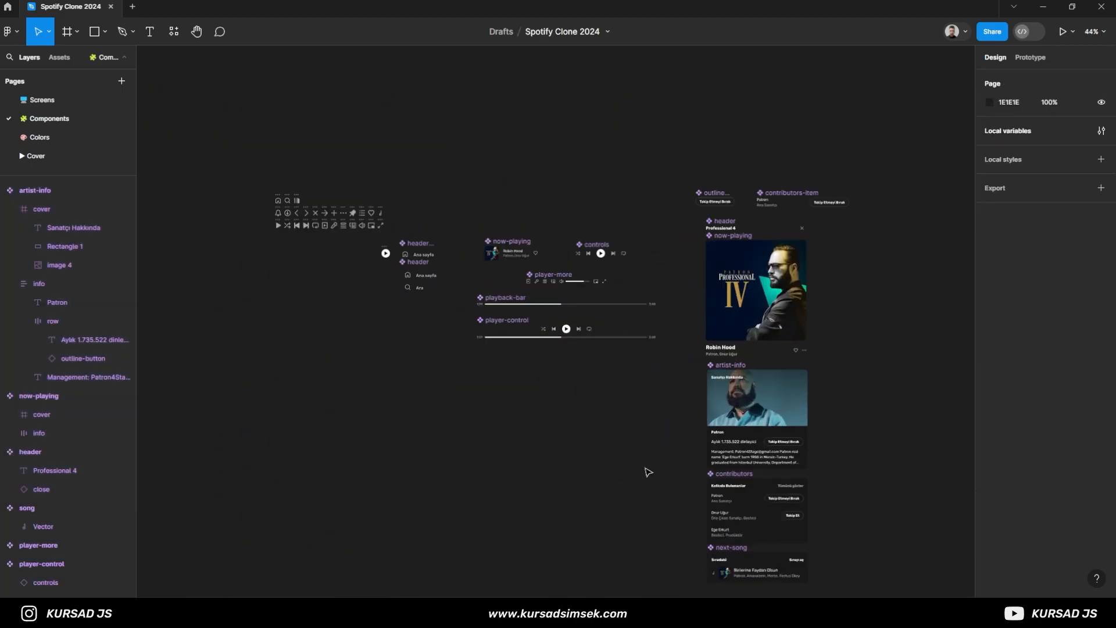
- Arrange artist-info and contributors in a column beside now-playing, and place next-song underneath now-playing
{"action": "left_click_drag", "start_coordinate": [646, 467], "coordinate": [526, 440]}
{"action": "left_click_drag", "start_coordinate": [725, 563], "coordinate": [615, 420]}
{"action": "left_click_drag", "start_coordinate": [619, 361], "coordinate": [733, 224]}
{"action": "left_click", "coordinate": [686, 372]}
{"action": "left_click_drag", "start_coordinate": [709, 393], "coordinate": [629, 358]}
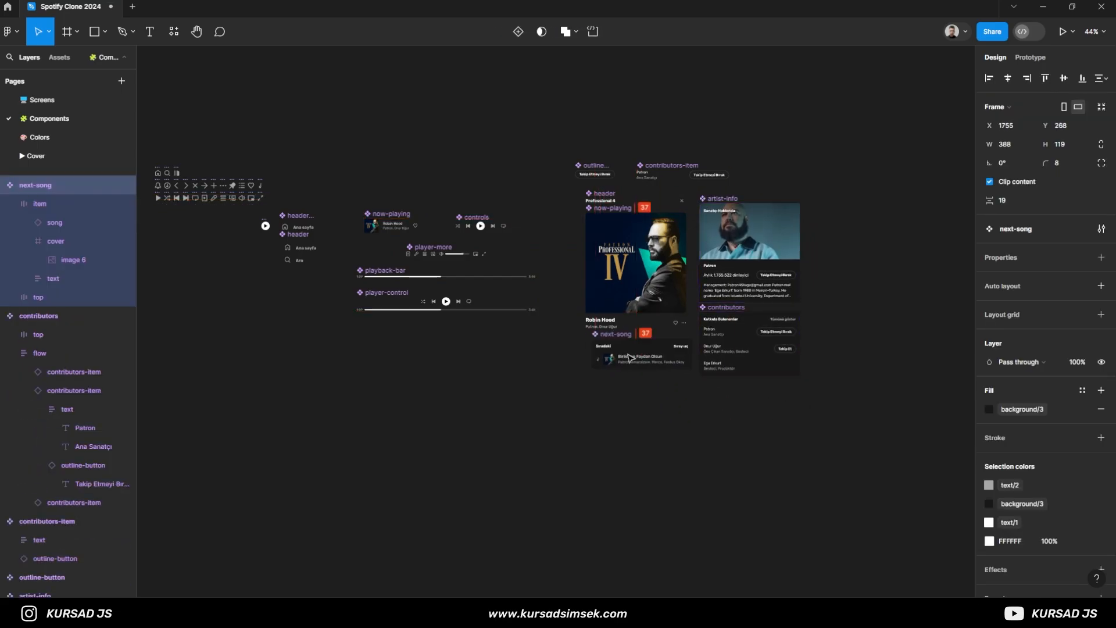
{"action": "left_click", "coordinate": [525, 382]}
{"action": "scroll", "coordinate": [532, 379], "scroll_direction": "up", "scroll_amount": 5}
{"action": "scroll", "coordinate": [560, 328], "scroll_direction": "down", "scroll_amount": 4}
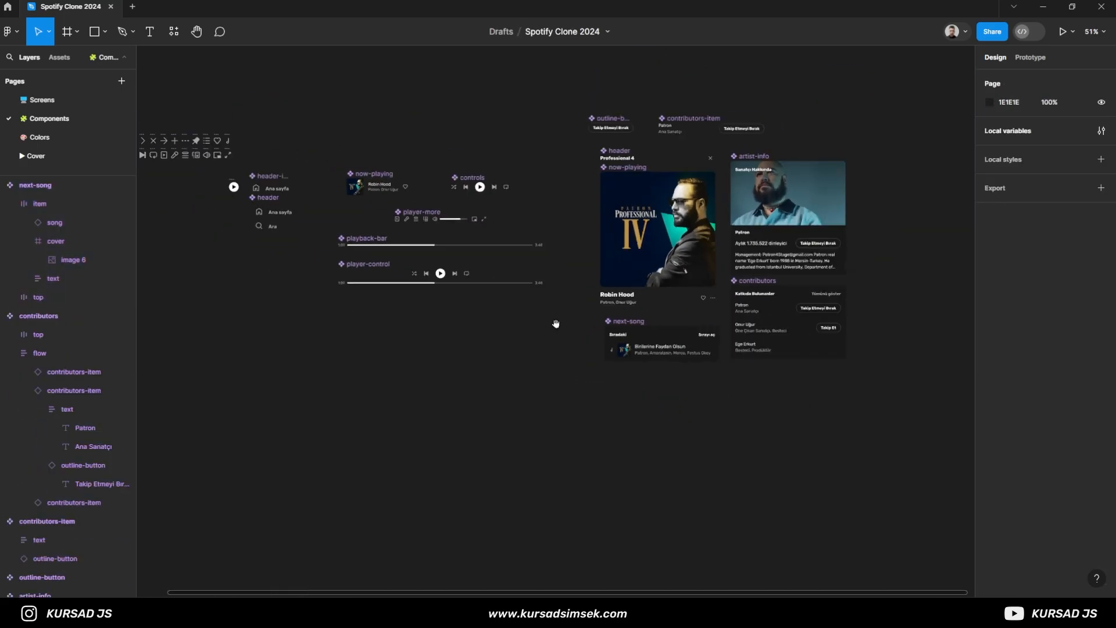
- Shift the outline-button and contributors-item components right until outline-button lines up with next-song's left edge
{"action": "left_click_drag", "start_coordinate": [575, 91], "coordinate": [797, 142]}
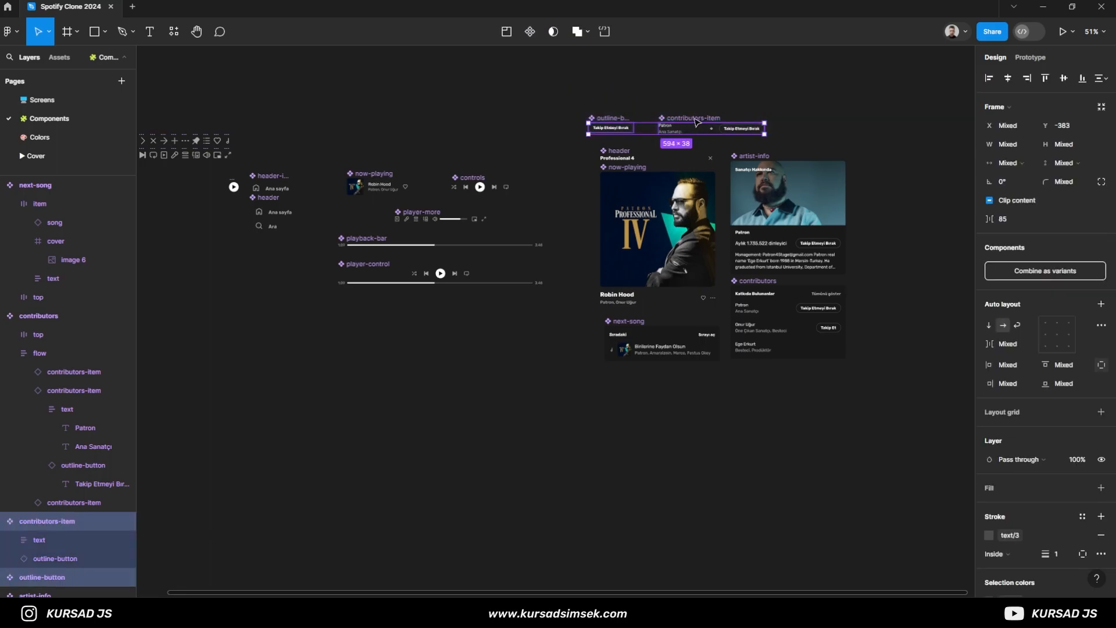
{"action": "left_click", "coordinate": [554, 120]}
{"action": "left_click_drag", "start_coordinate": [621, 120], "coordinate": [612, 118]}
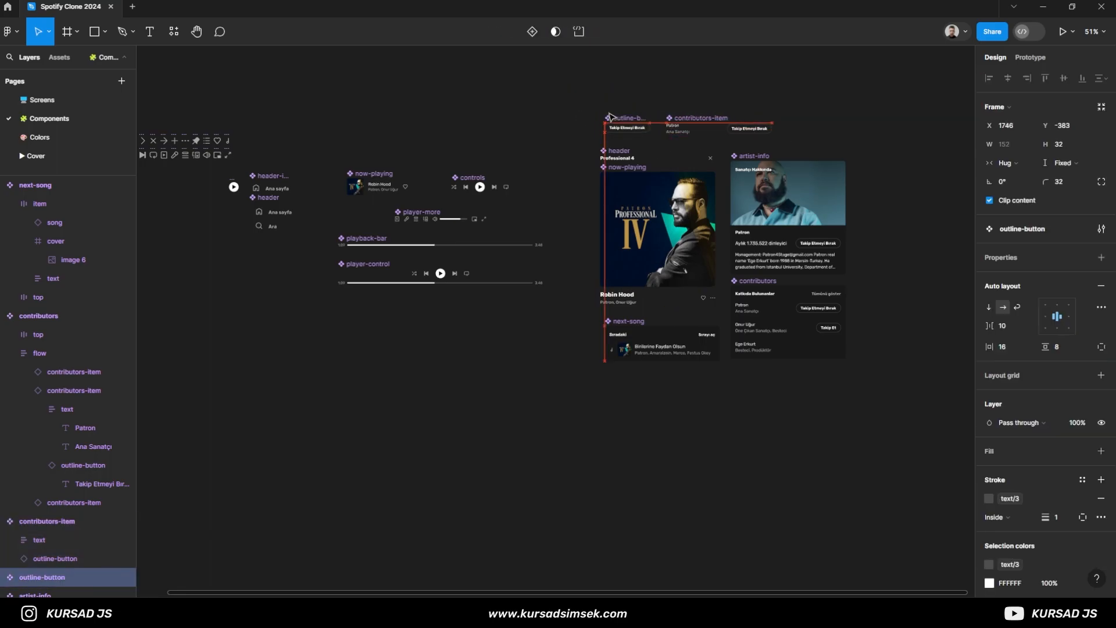
{"action": "left_click", "coordinate": [571, 117]}
- On the Screens page, bring the five sidebar instances closer to the home screenshot and group them
{"action": "left_click", "coordinate": [59, 102]}
{"action": "left_click_drag", "start_coordinate": [769, 91], "coordinate": [915, 505]}
{"action": "left_click_drag", "start_coordinate": [846, 212], "coordinate": [553, 200]}
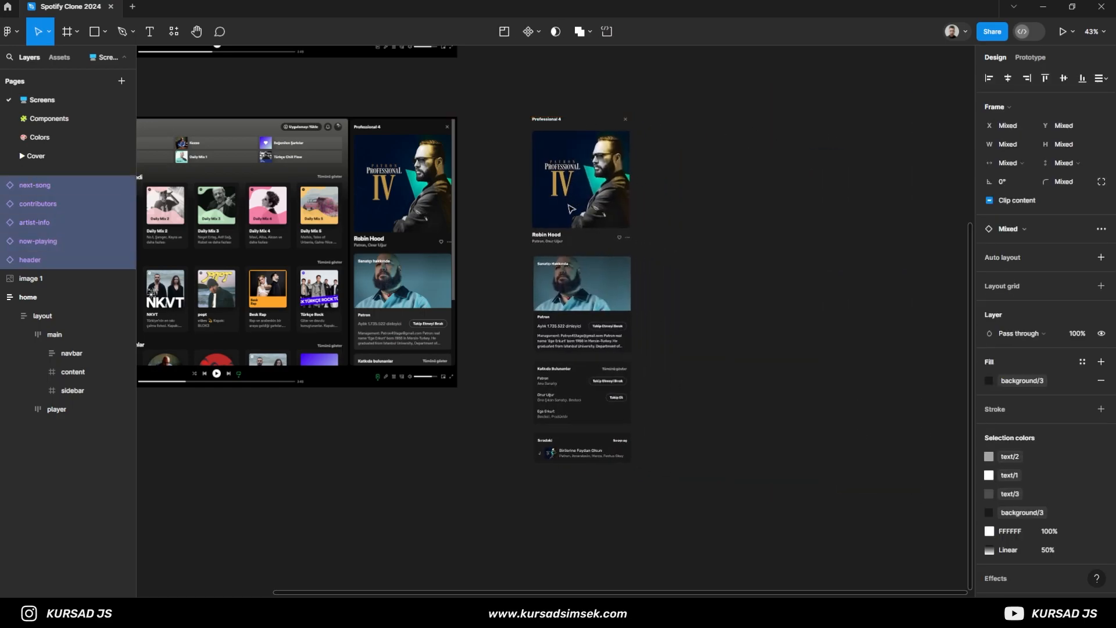
{"action": "key", "text": "ctrl+g"}
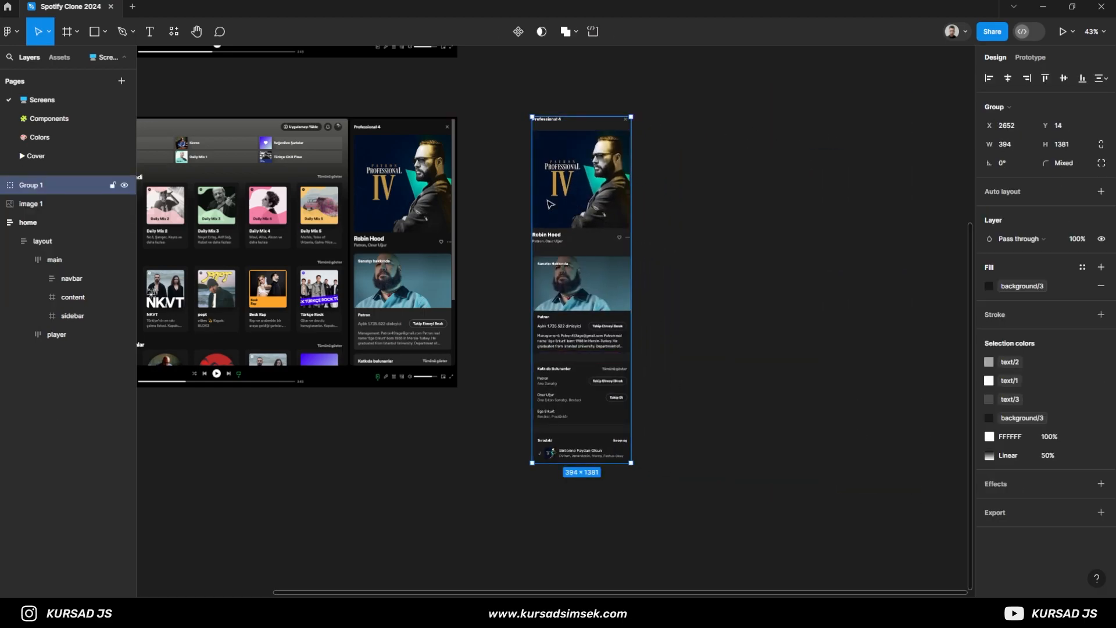
- Place the grouped sidebar sections over the now-playing sidebar in the home screenshot, at about X 1938, Y 45
{"action": "scroll", "coordinate": [489, 271], "scroll_direction": "up", "scroll_amount": 3, "text": "ctrl"}
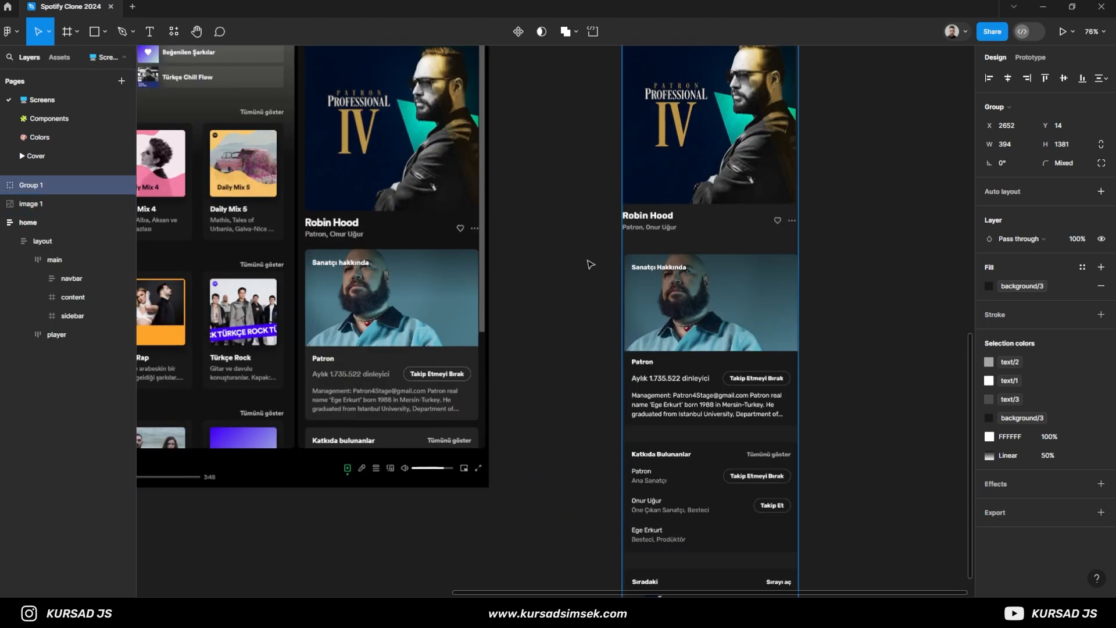
{"action": "left_click_drag", "start_coordinate": [523, 196], "coordinate": [599, 268]}
{"action": "left_click_drag", "start_coordinate": [775, 204], "coordinate": [458, 218]}
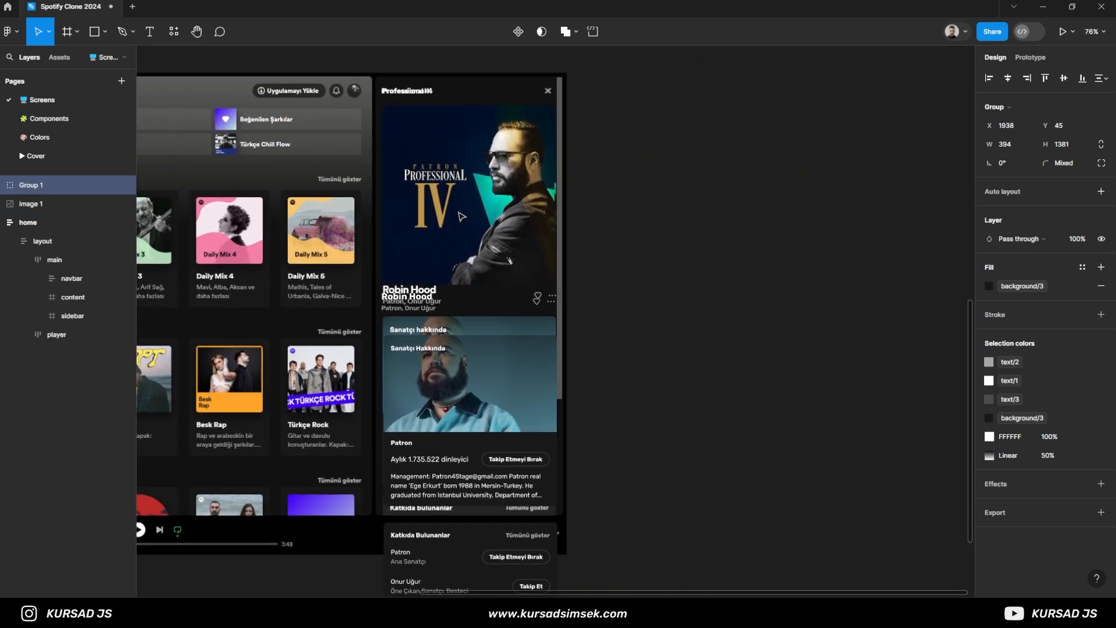
- Reposition the grouped sidebar sections over the now-playing sidebar in the screenshot, at X 1931, Y 46
{"action": "scroll", "coordinate": [445, 182], "scroll_direction": "up", "scroll_amount": 3, "text": "ctrl"}
{"action": "scroll", "coordinate": [434, 141], "scroll_direction": "up", "scroll_amount": 1, "text": "ctrl"}
{"action": "left_click_drag", "start_coordinate": [427, 133], "coordinate": [432, 301]}
{"action": "scroll", "coordinate": [698, 164], "scroll_direction": "up", "scroll_amount": 3, "text": "ctrl"}
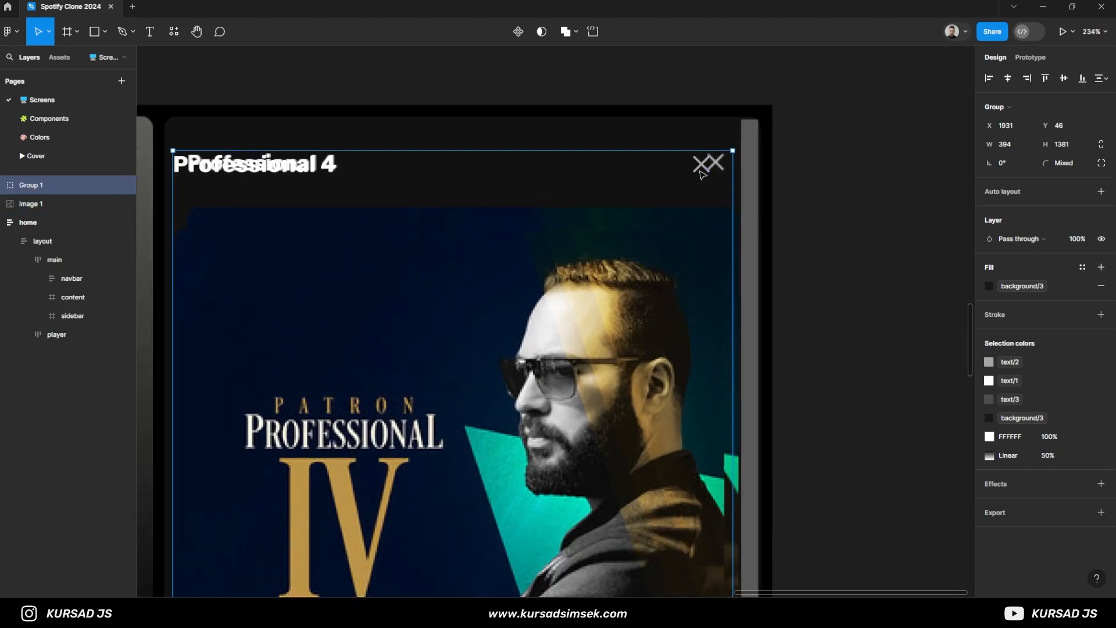
{"action": "left_click_drag", "start_coordinate": [563, 270], "coordinate": [585, 245]}
{"action": "scroll", "coordinate": [401, 299], "scroll_direction": "down", "scroll_amount": 1, "text": "ctrl"}
{"action": "left_click_drag", "start_coordinate": [401, 300], "coordinate": [494, 257]}
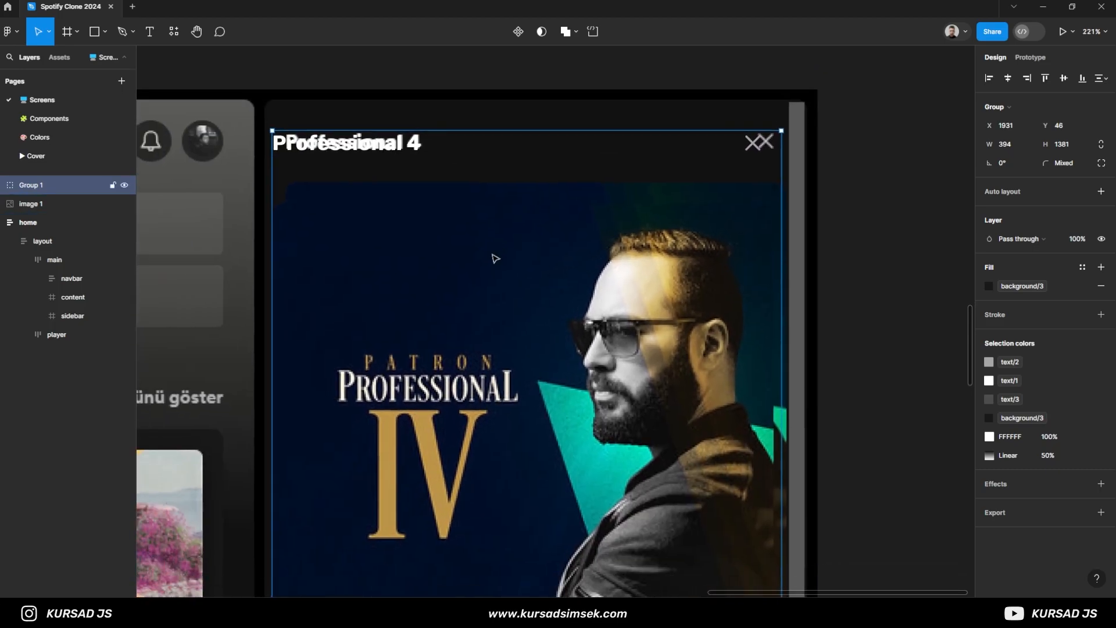
{"action": "scroll", "coordinate": [300, 262], "scroll_direction": "up", "scroll_amount": 5, "text": "ctrl"}
{"action": "scroll", "coordinate": [306, 220], "scroll_direction": "down", "scroll_amount": 5, "text": "ctrl"}
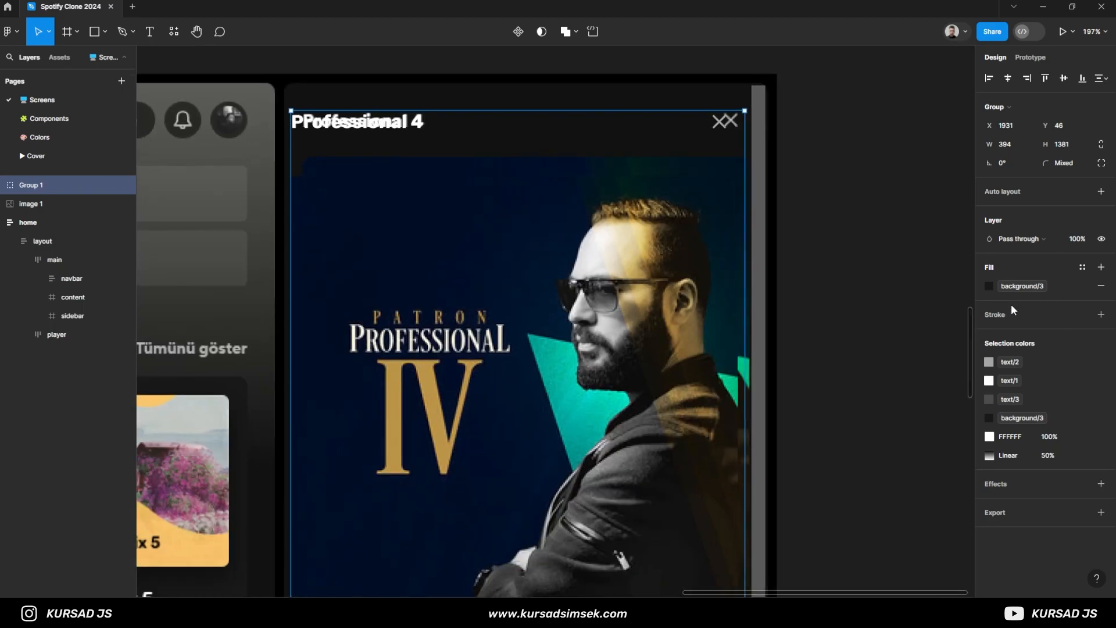
- Turn the sidebar group into a vertical auto layout frame and set all five nested instances to Fill container width
{"action": "left_click", "coordinate": [1001, 197]}
{"action": "left_click_drag", "start_coordinate": [988, 272], "coordinate": [965, 277]}
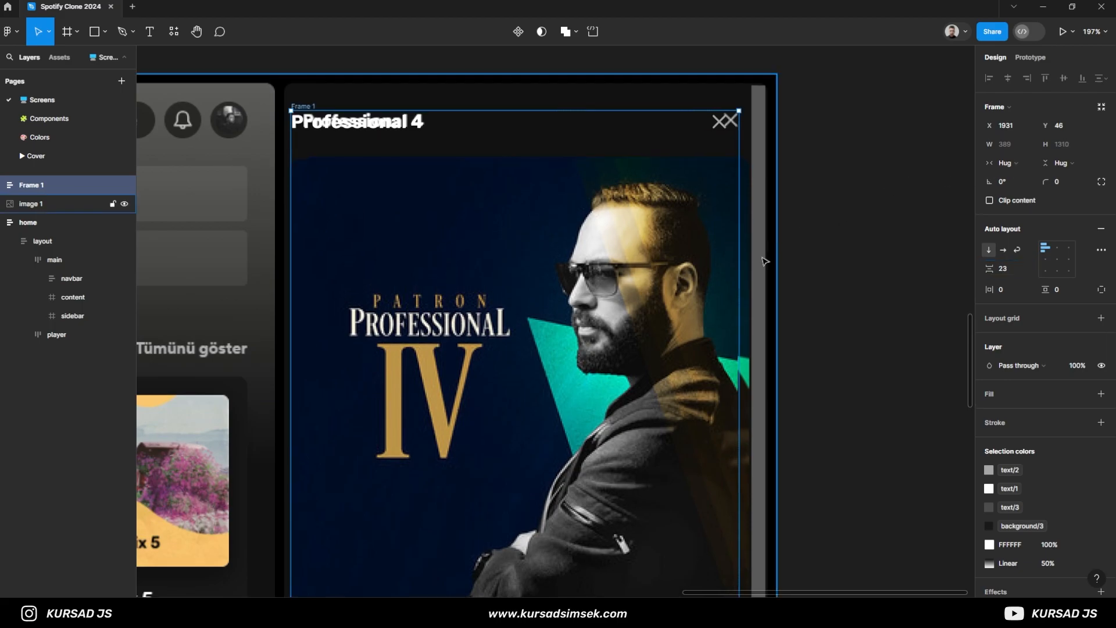
{"action": "left_click", "coordinate": [3, 186]}
{"action": "left_click", "coordinate": [44, 204]}
{"action": "left_click", "coordinate": [76, 280], "text": "shift"}
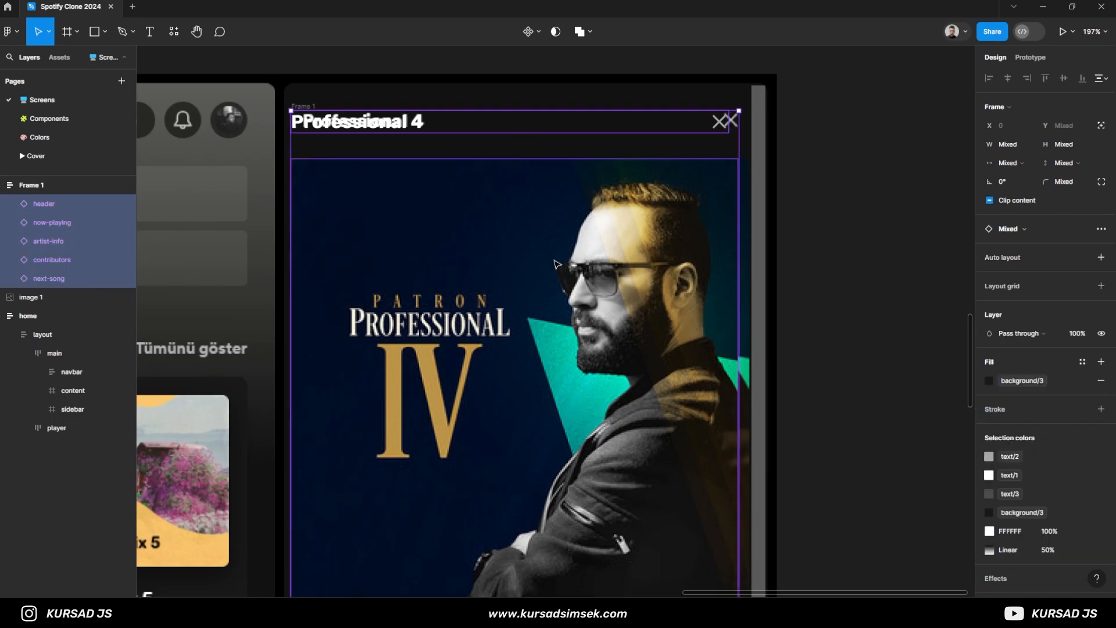
{"action": "left_click", "coordinate": [1028, 145]}
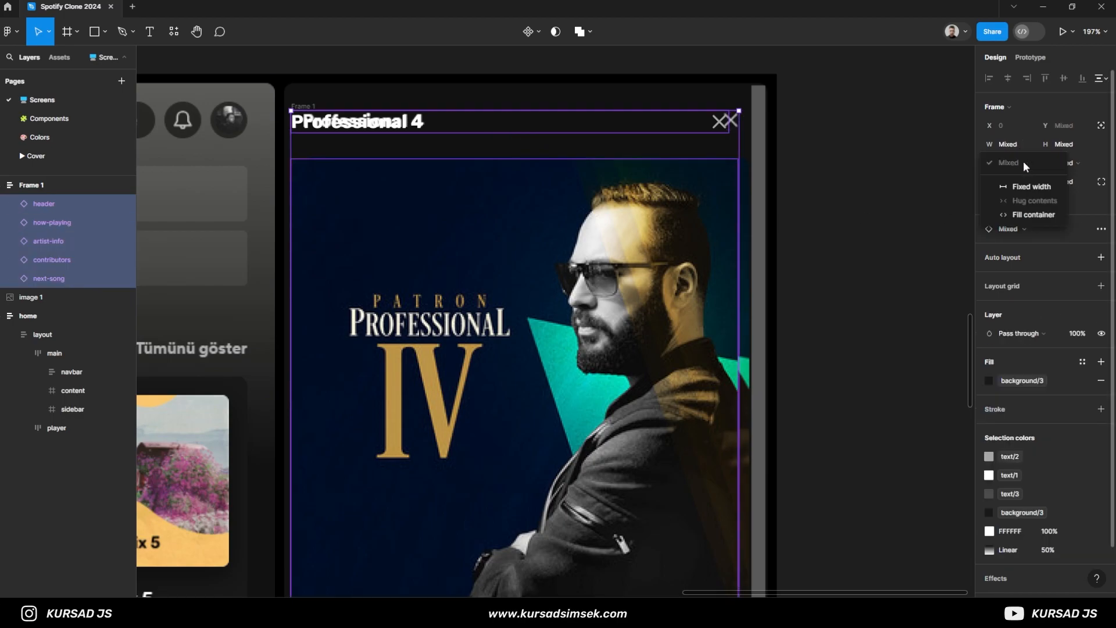
{"action": "left_click", "coordinate": [1028, 217]}
{"action": "key", "text": "Escape"}
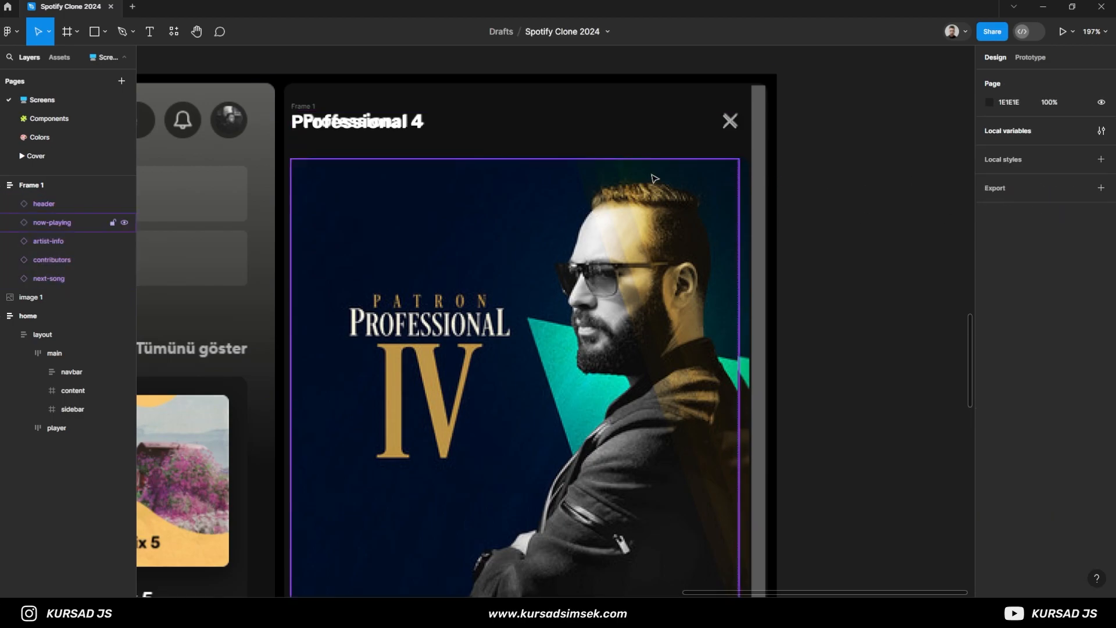
- Resize the sidebar auto layout frame to a width of 398, matching the sidebar in the screenshot
{"action": "left_click", "coordinate": [43, 192]}
{"action": "scroll", "coordinate": [742, 297], "scroll_direction": "up", "scroll_amount": 10, "text": "ctrl"}
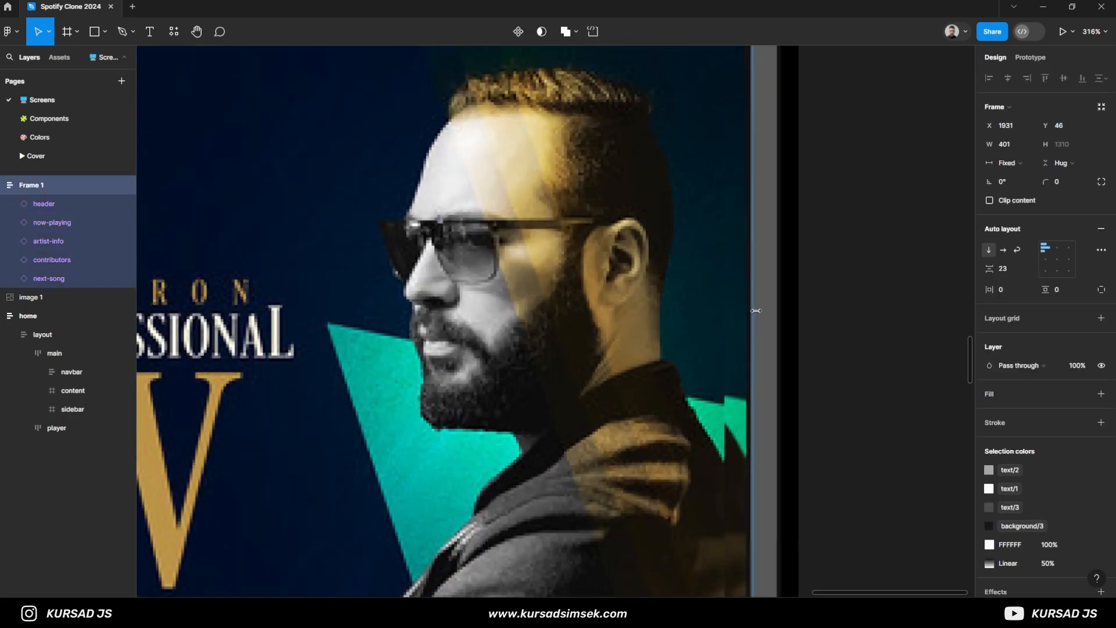
{"action": "scroll", "coordinate": [744, 298], "scroll_direction": "down", "scroll_amount": 10, "text": "ctrl"}
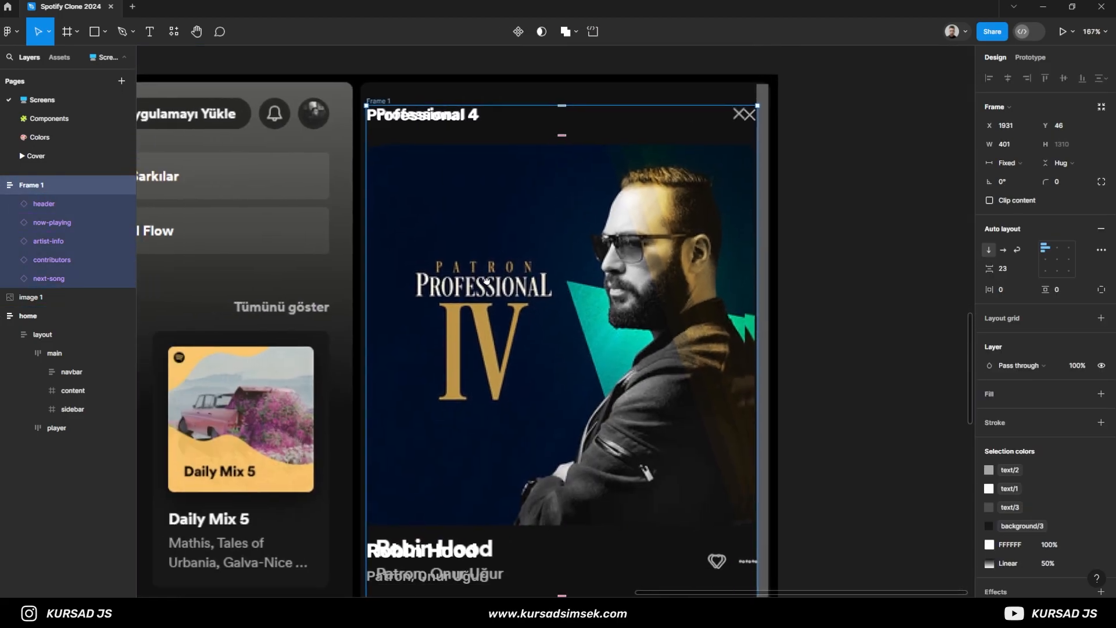
{"action": "scroll", "coordinate": [673, 298], "scroll_direction": "up", "scroll_amount": 10, "text": "ctrl"}
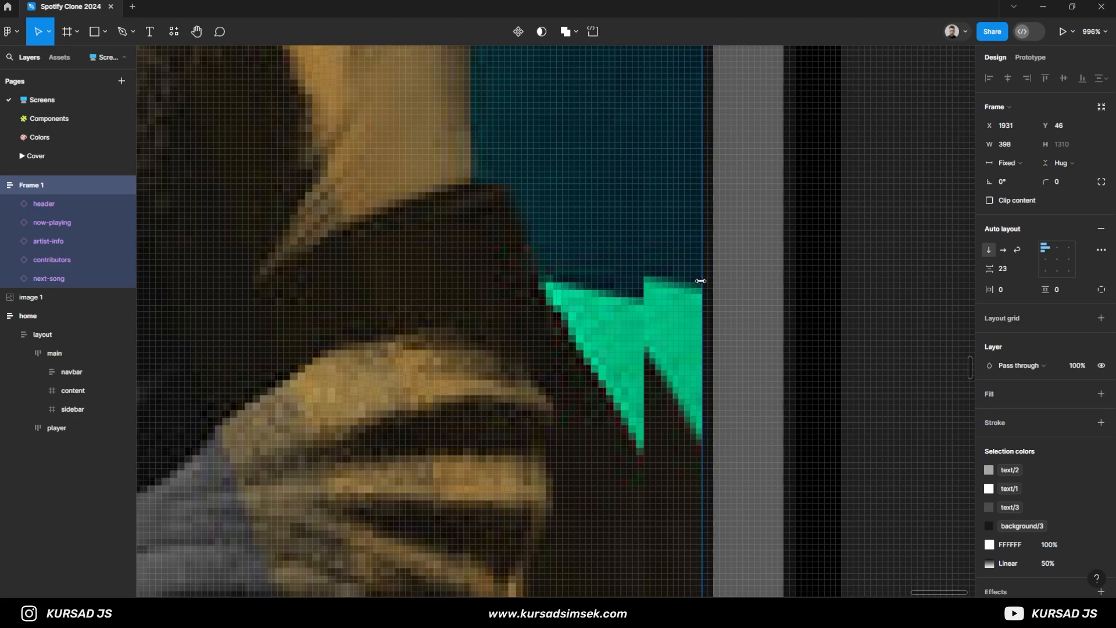
{"action": "scroll", "coordinate": [674, 282], "scroll_direction": "down", "scroll_amount": 8, "text": "ctrl"}
- On the Components page, set the horizontal resizing of now-playing's cover and info frames to Fill container
{"action": "left_click", "coordinate": [70, 223]}
{"action": "left_click", "coordinate": [1012, 164]}
{"action": "left_click", "coordinate": [1019, 166]}
{"action": "left_click", "coordinate": [9, 222]}
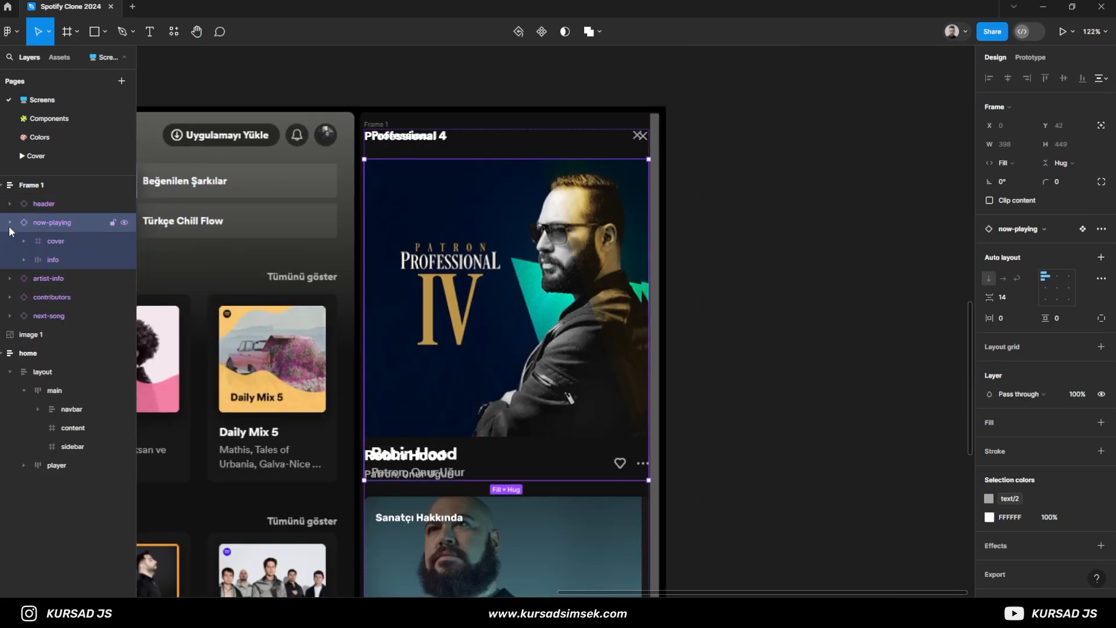
{"action": "left_click", "coordinate": [10, 221]}
{"action": "left_click", "coordinate": [63, 120]}
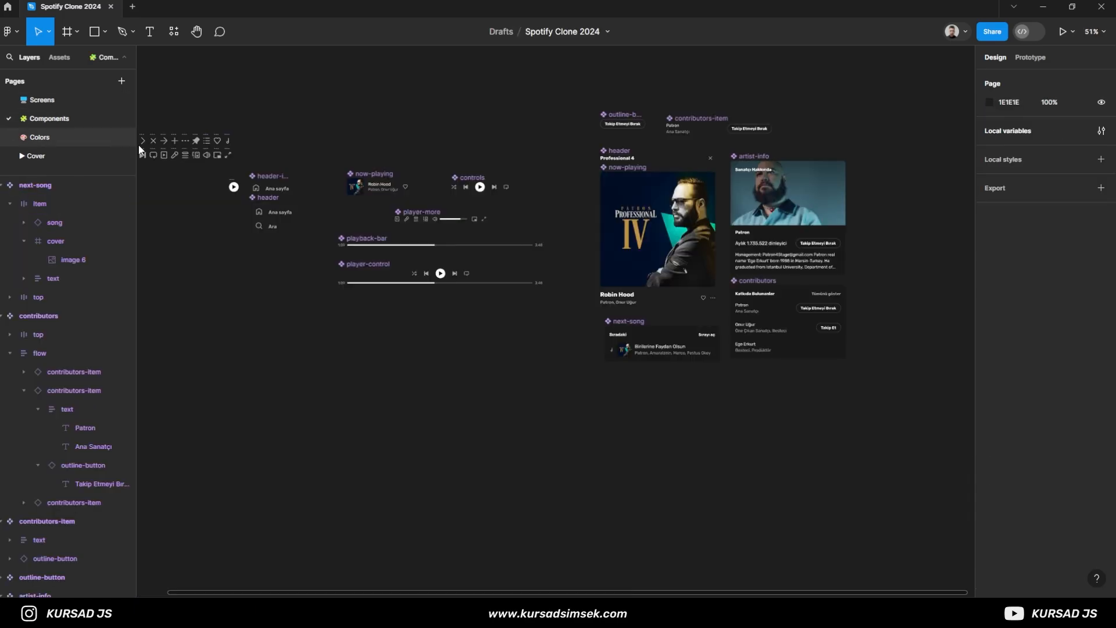
{"action": "scroll", "coordinate": [698, 210], "scroll_direction": "up", "scroll_amount": 4, "text": "ctrl"}
{"action": "left_click", "coordinate": [671, 191]}
{"action": "left_click", "coordinate": [47, 417]}
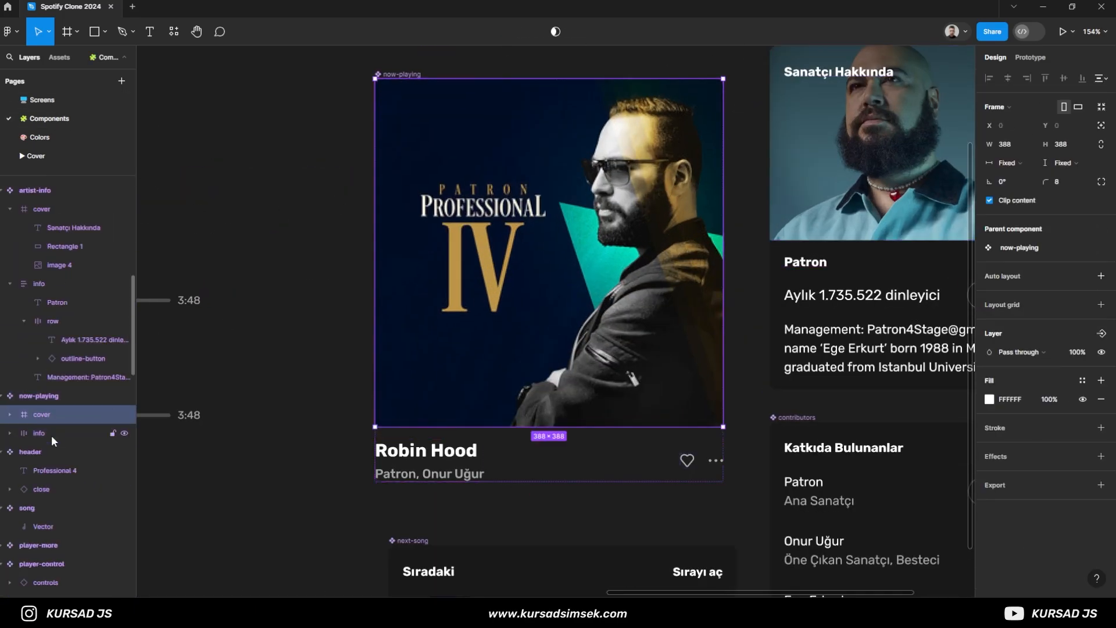
{"action": "left_click", "coordinate": [51, 434], "text": "shift"}
{"action": "left_click", "coordinate": [1025, 164]}
{"action": "left_click", "coordinate": [1030, 214]}
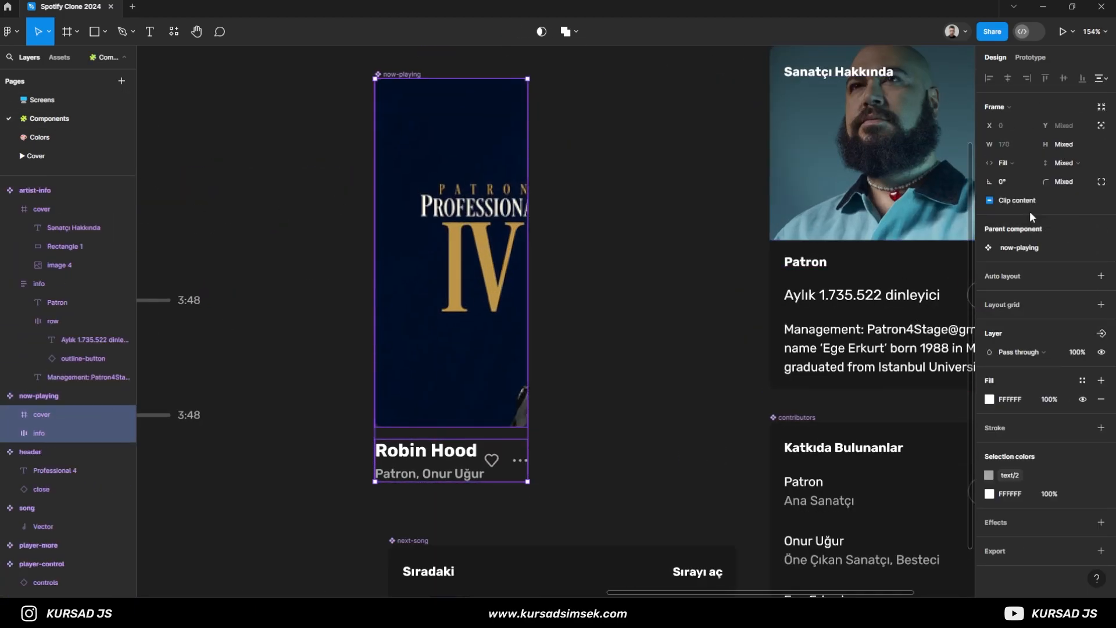
- Widen the now-playing component to about 388 so the whole cover image shows
{"action": "left_click", "coordinate": [622, 250]}
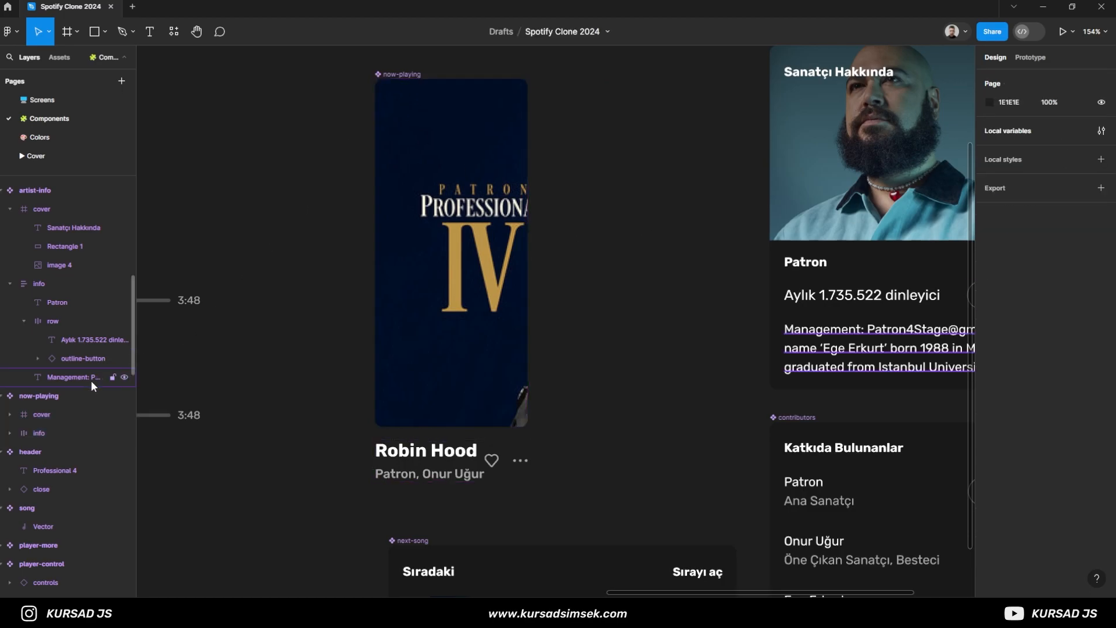
{"action": "left_click", "coordinate": [65, 397]}
{"action": "left_click_drag", "start_coordinate": [528, 295], "coordinate": [726, 311]}
{"action": "left_click", "coordinate": [761, 325]}
- Constrain the now-playing cover image to Left and right and Top and bottom, fitting it to the edges of its cover frame
{"action": "left_click", "coordinate": [719, 87]}
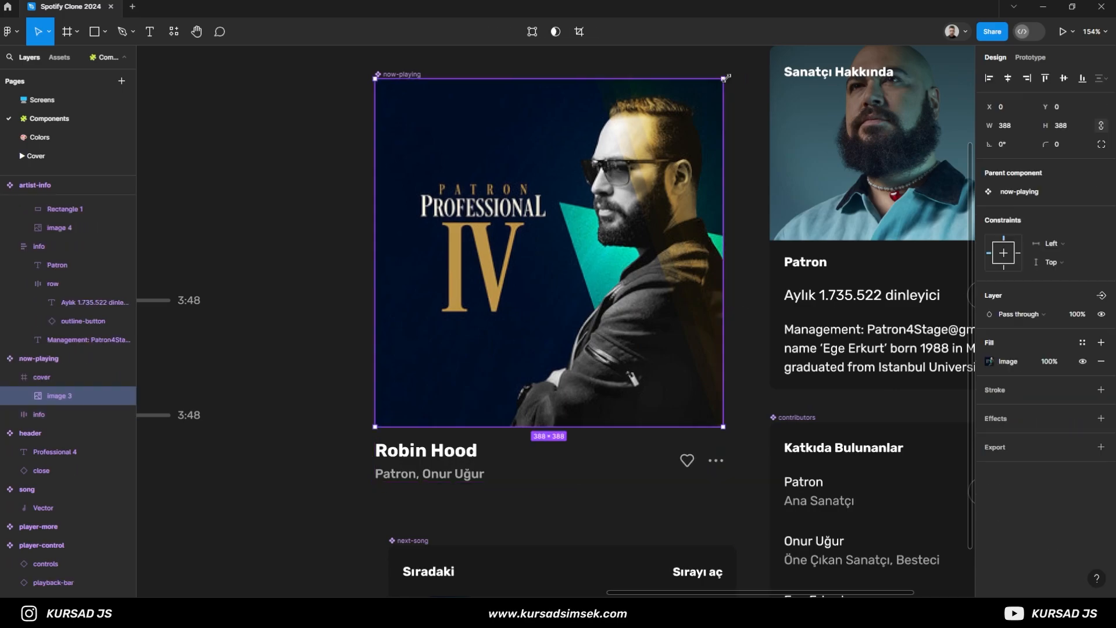
{"action": "mouse_move", "coordinate": [724, 79]}
{"action": "left_mouse_down"}
{"action": "mouse_move", "coordinate": [738, 74]}
{"action": "mouse_move", "coordinate": [725, 99]}
{"action": "left_mouse_up"}
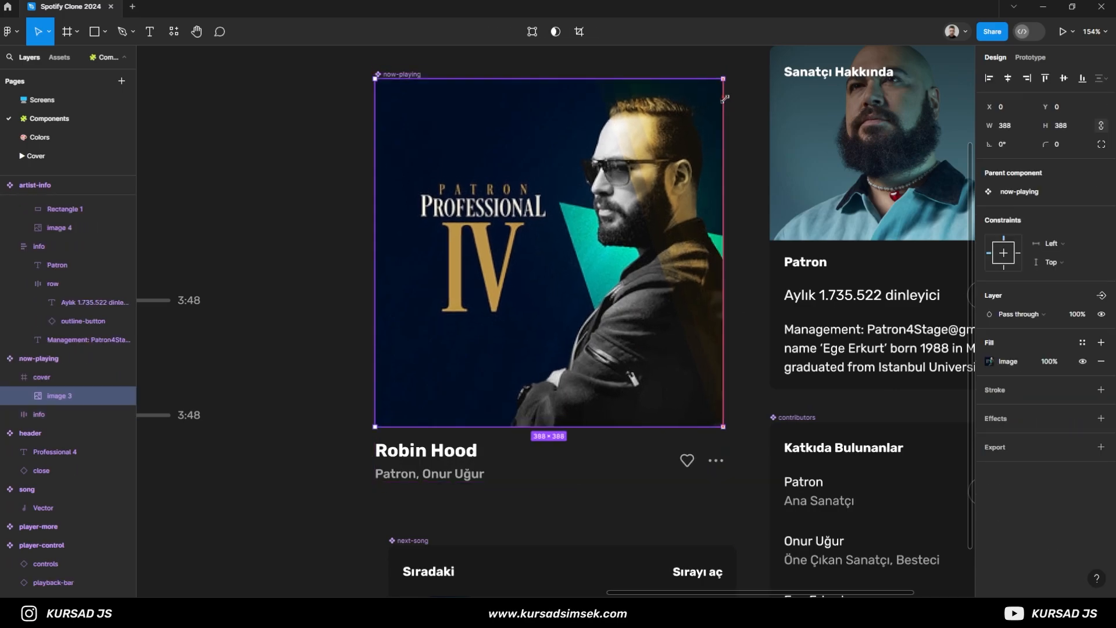
{"action": "left_click_drag", "start_coordinate": [724, 427], "coordinate": [732, 436]}
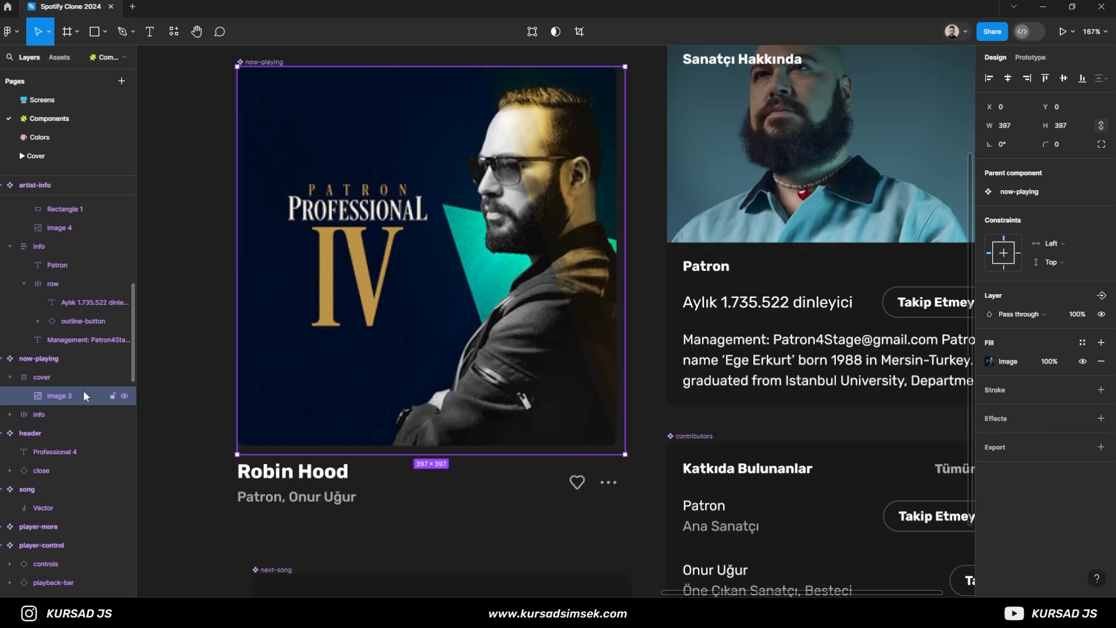
{"action": "left_click", "coordinate": [1051, 244]}
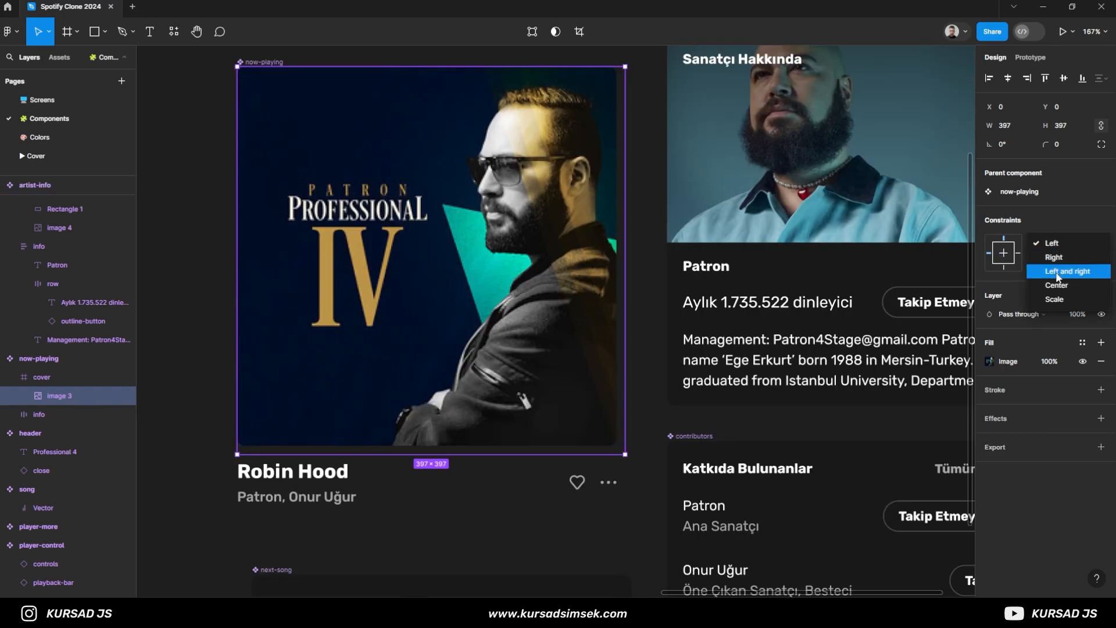
{"action": "left_click", "coordinate": [1057, 273]}
{"action": "left_click_drag", "start_coordinate": [625, 291], "coordinate": [616, 286]}
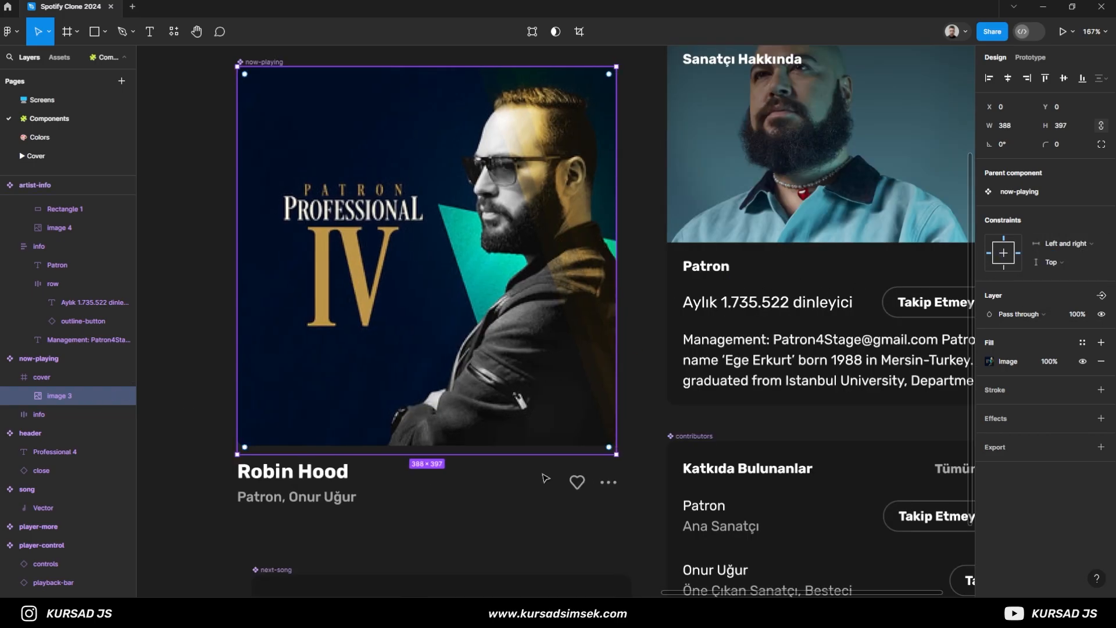
{"action": "left_click_drag", "start_coordinate": [547, 456], "coordinate": [548, 446]}
{"action": "left_click", "coordinate": [1051, 262]}
{"action": "left_click", "coordinate": [1054, 291]}
{"action": "key", "text": "Escape"}
- On the Screens page, set the sidebar auto layout frame's vertical spacing between sections to 24
{"action": "left_click", "coordinate": [47, 100]}
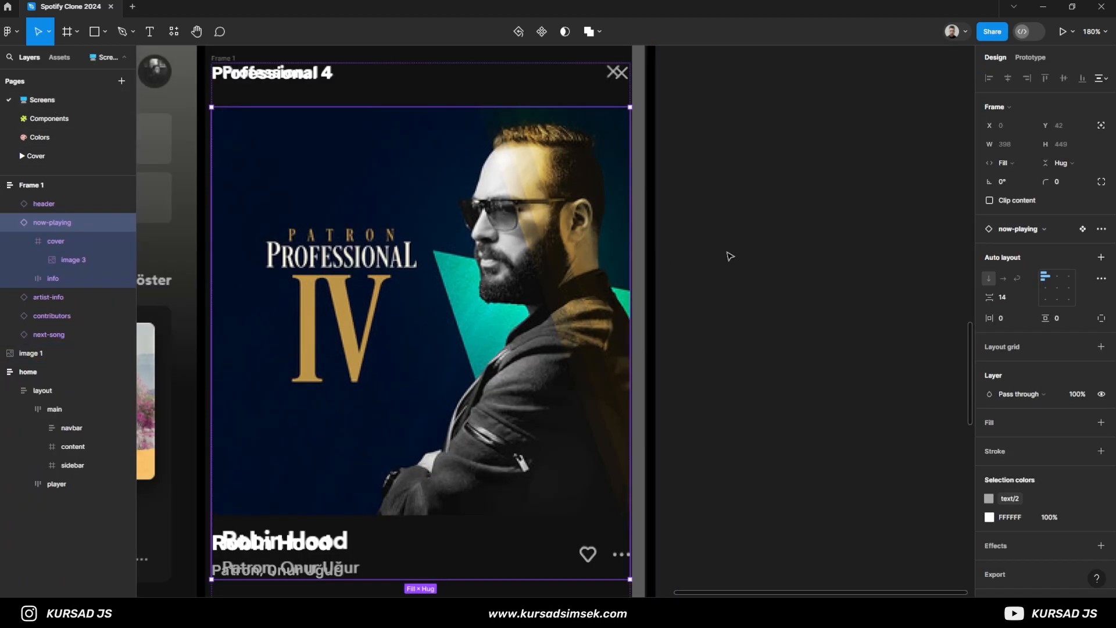
{"action": "scroll", "coordinate": [437, 314], "scroll_direction": "down", "scroll_amount": 1}
{"action": "left_click_drag", "start_coordinate": [378, 416], "coordinate": [464, 234]}
{"action": "scroll", "coordinate": [419, 232], "scroll_direction": "down", "scroll_amount": 2}
{"action": "left_click_drag", "start_coordinate": [408, 207], "coordinate": [399, 427]}
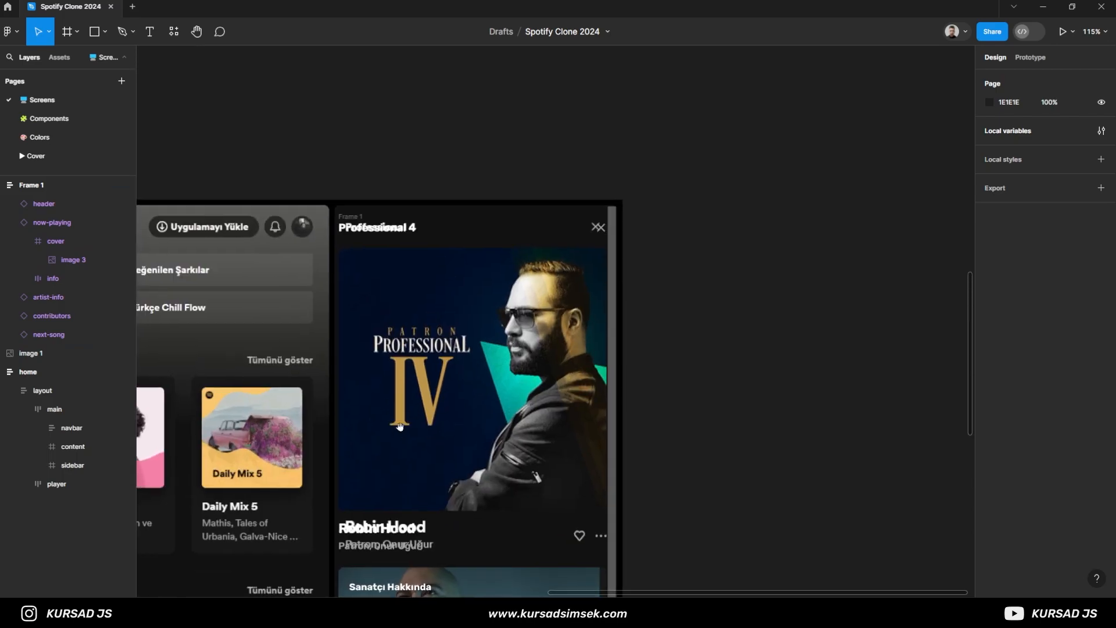
{"action": "scroll", "coordinate": [396, 256], "scroll_direction": "up", "scroll_amount": 8}
{"action": "left_click", "coordinate": [406, 219]}
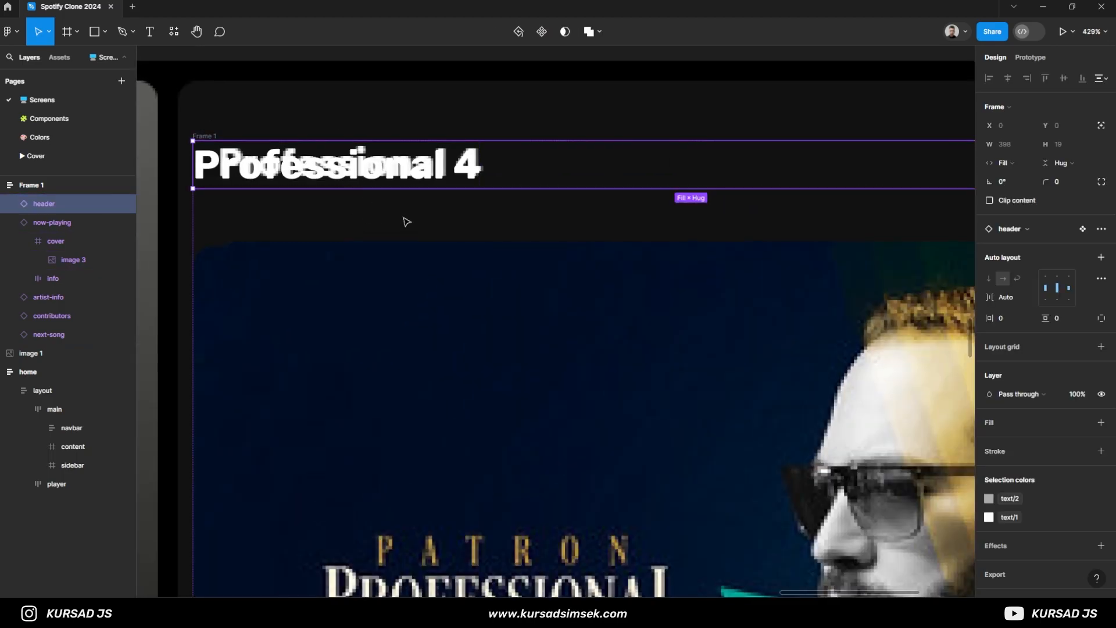
{"action": "scroll", "coordinate": [839, 264], "scroll_direction": "down", "scroll_amount": 3}
{"action": "type", "text": "24"}
{"action": "key", "text": "Return"}
- Move the sidebar frame off the home screenshot onto the empty canvas to its right, at about X 2527, Y 138
{"action": "scroll", "coordinate": [515, 372], "scroll_direction": "down", "scroll_amount": 1}
{"action": "left_click_drag", "start_coordinate": [516, 418], "coordinate": [517, 125]}
{"action": "left_click_drag", "start_coordinate": [512, 430], "coordinate": [501, 73]}
{"action": "scroll", "coordinate": [661, 512], "scroll_direction": "down", "scroll_amount": 2}
{"action": "left_click_drag", "start_coordinate": [662, 512], "coordinate": [568, 279]}
{"action": "left_click_drag", "start_coordinate": [658, 495], "coordinate": [673, 210]}
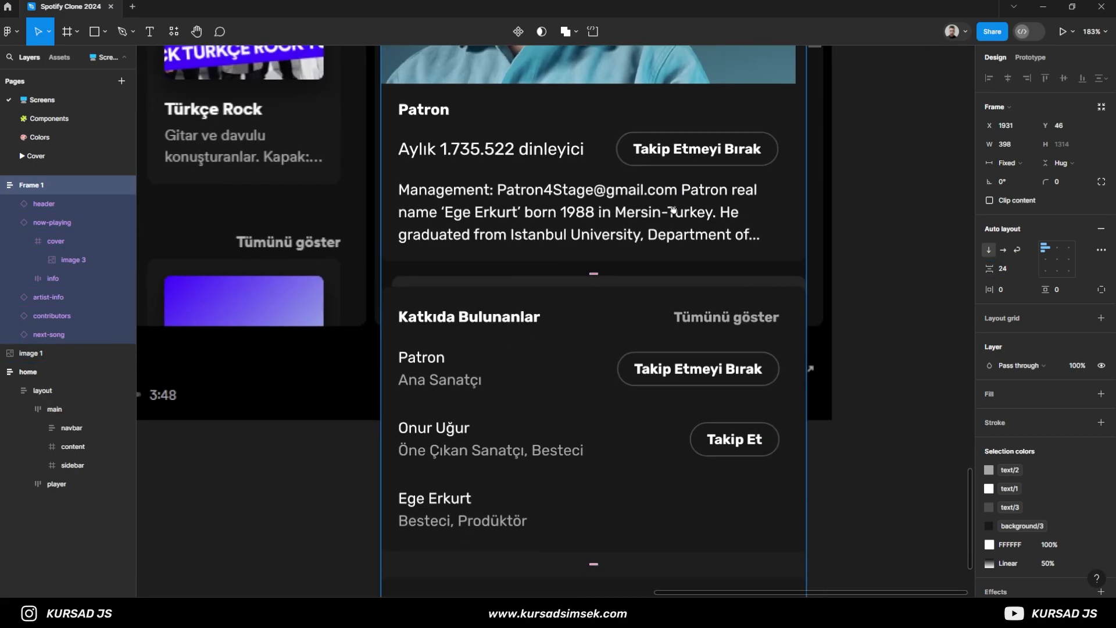
{"action": "scroll", "coordinate": [673, 210], "scroll_direction": "down", "scroll_amount": 10}
{"action": "left_click_drag", "start_coordinate": [690, 262], "coordinate": [860, 288]}
{"action": "scroll", "coordinate": [737, 189], "scroll_direction": "up", "scroll_amount": 2}
{"action": "left_click_drag", "start_coordinate": [737, 185], "coordinate": [480, 402]}
{"action": "scroll", "coordinate": [559, 316], "scroll_direction": "down", "scroll_amount": 5}
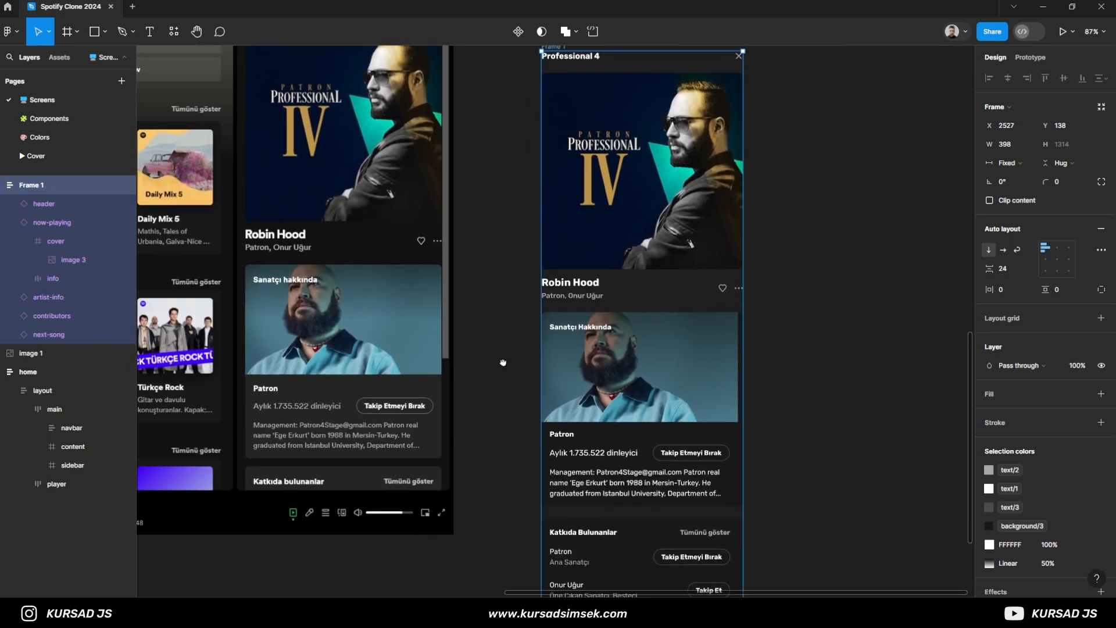
- On the Components page, constrain the gradient rectangle and image in artist-info's cover to Left and right and Top and bottom
{"action": "left_click", "coordinate": [51, 119]}
{"action": "scroll", "coordinate": [477, 243], "scroll_direction": "down", "scroll_amount": 3}
{"action": "left_click_drag", "start_coordinate": [475, 240], "coordinate": [351, 251]}
{"action": "left_click", "coordinate": [465, 209], "text": "ctrl"}
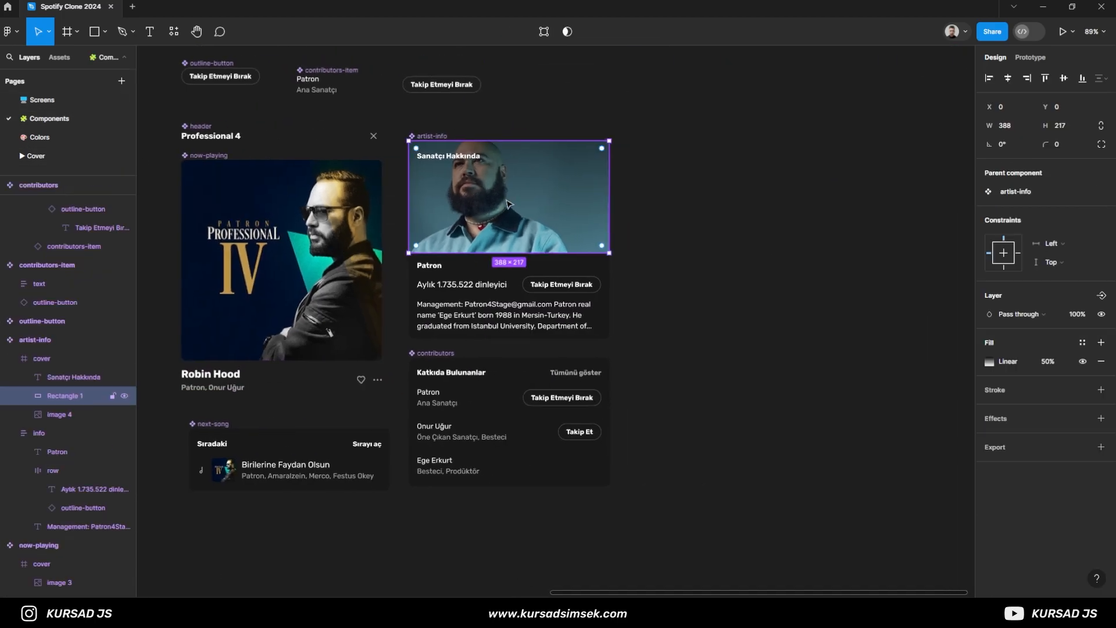
{"action": "left_click", "coordinate": [57, 361]}
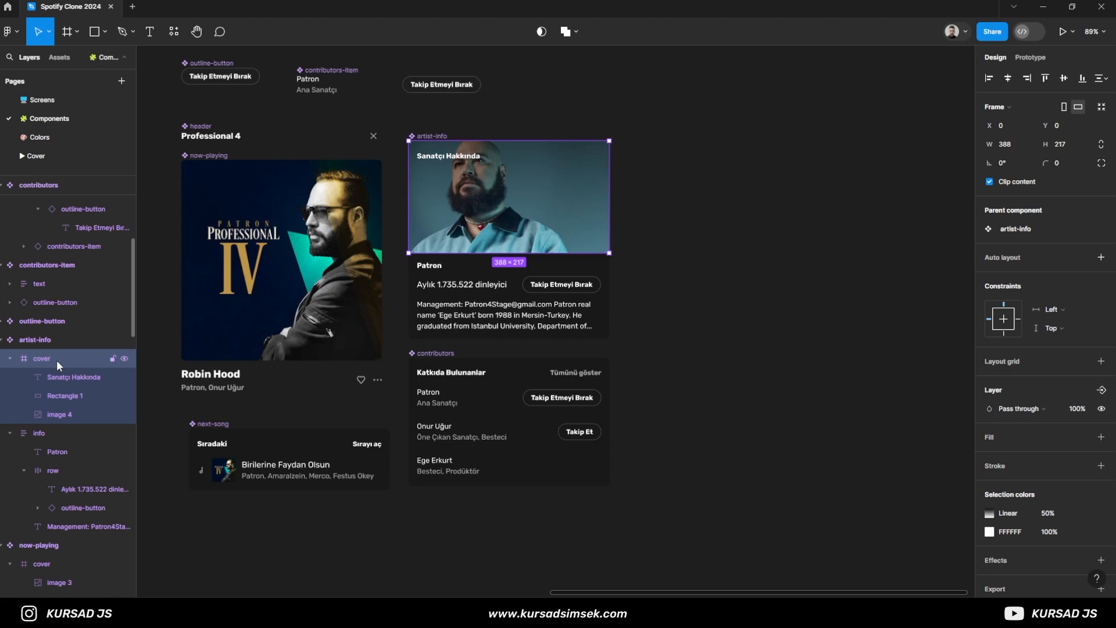
{"action": "left_click", "coordinate": [68, 395]}
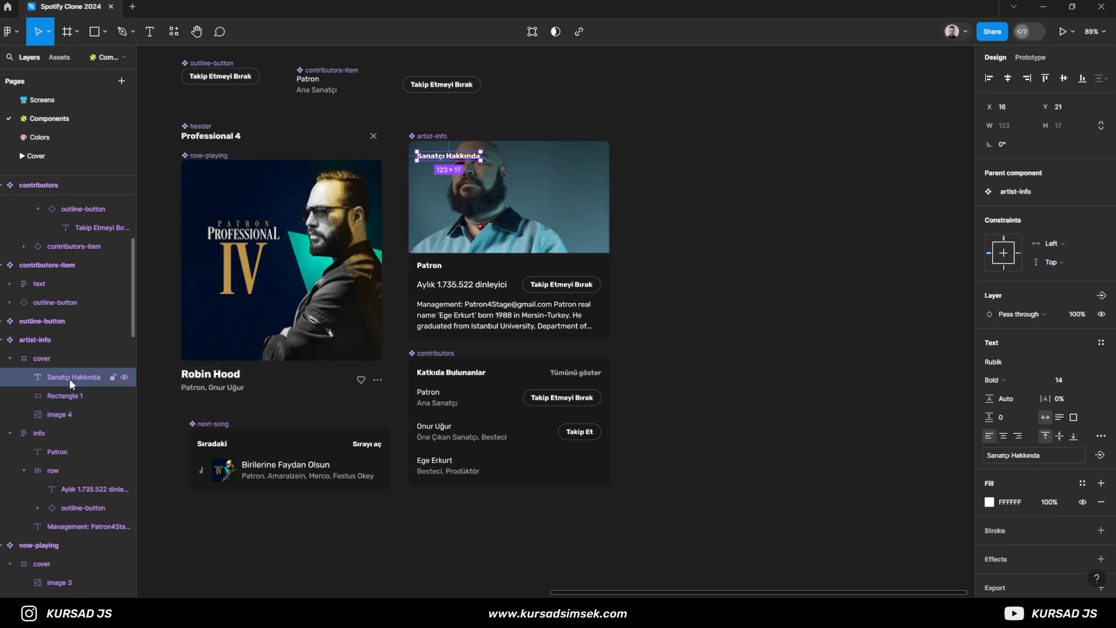
{"action": "left_click", "coordinate": [75, 412], "text": "shift"}
{"action": "left_click", "coordinate": [1053, 278]}
{"action": "left_click", "coordinate": [1073, 322]}
{"action": "left_click", "coordinate": [1063, 295]}
{"action": "left_click", "coordinate": [1064, 343]}
{"action": "left_click", "coordinate": [820, 332]}
- Examine the artist-info cover on the Screens page and its layers on the Components page to find which one does not stretch
{"action": "left_click", "coordinate": [74, 100]}
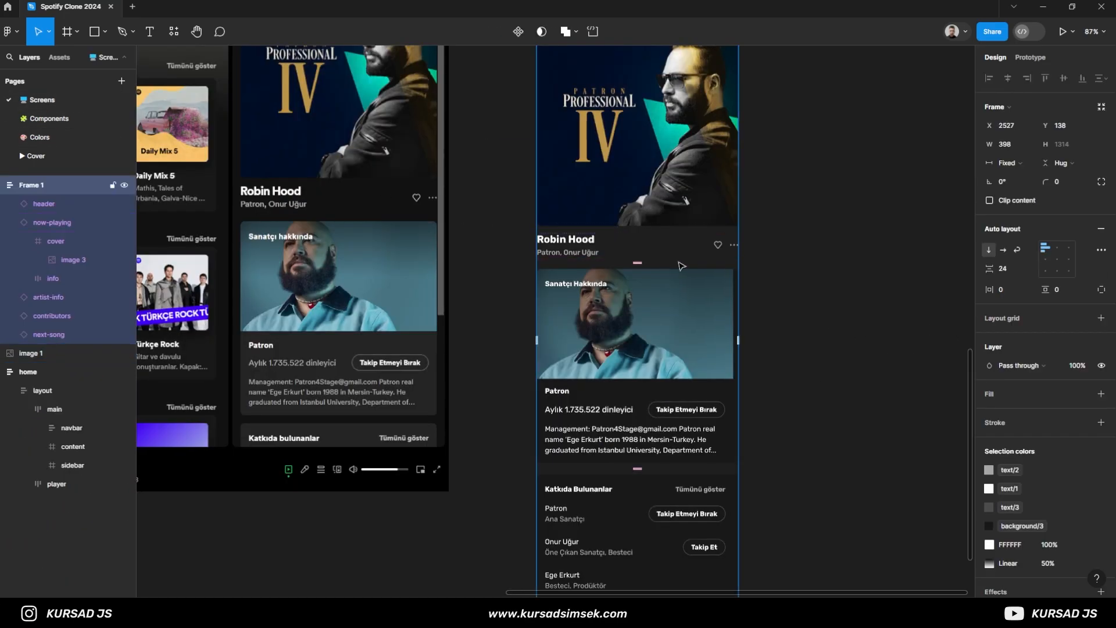
{"action": "scroll", "coordinate": [755, 316], "scroll_direction": "up", "scroll_amount": 5, "text": "ctrl"}
{"action": "left_click", "coordinate": [687, 296]}
{"action": "left_click", "coordinate": [674, 308], "text": "ctrl"}
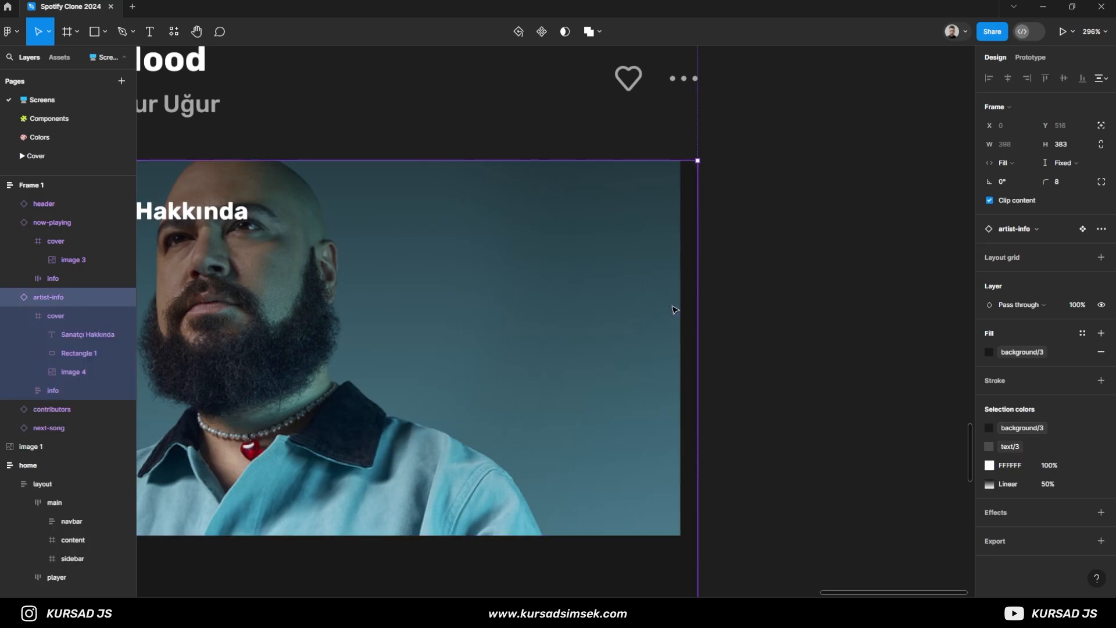
{"action": "left_click", "coordinate": [110, 119]}
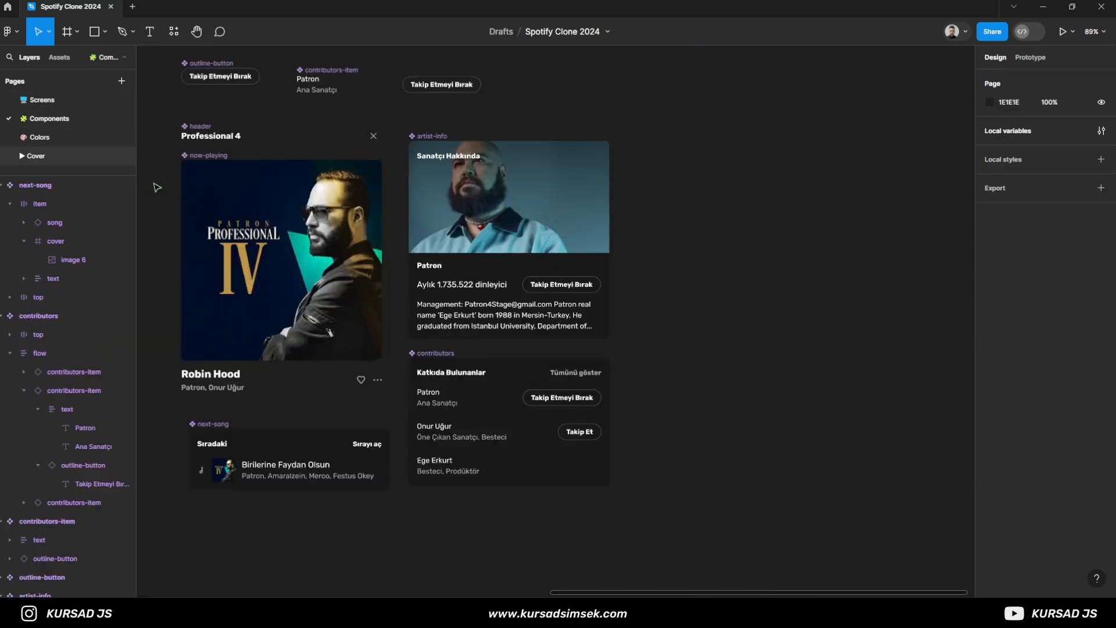
{"action": "left_click", "coordinate": [538, 229]}
{"action": "left_click", "coordinate": [67, 457]}
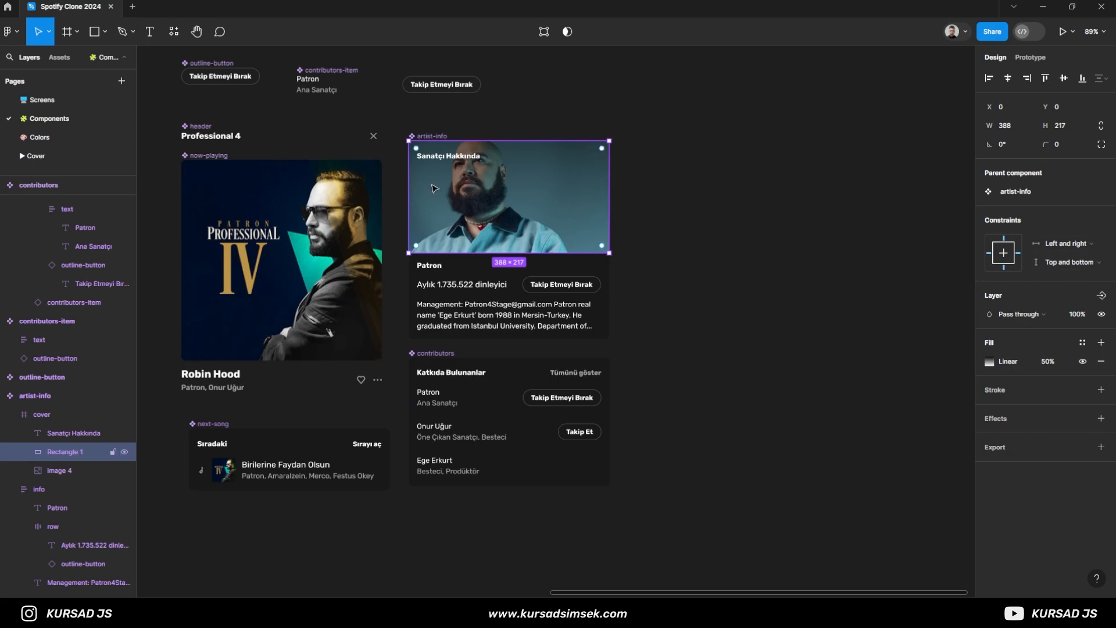
{"action": "left_click", "coordinate": [435, 136]}
{"action": "left_click", "coordinate": [451, 124]}
{"action": "scroll", "coordinate": [580, 283], "scroll_direction": "up", "scroll_amount": 2}
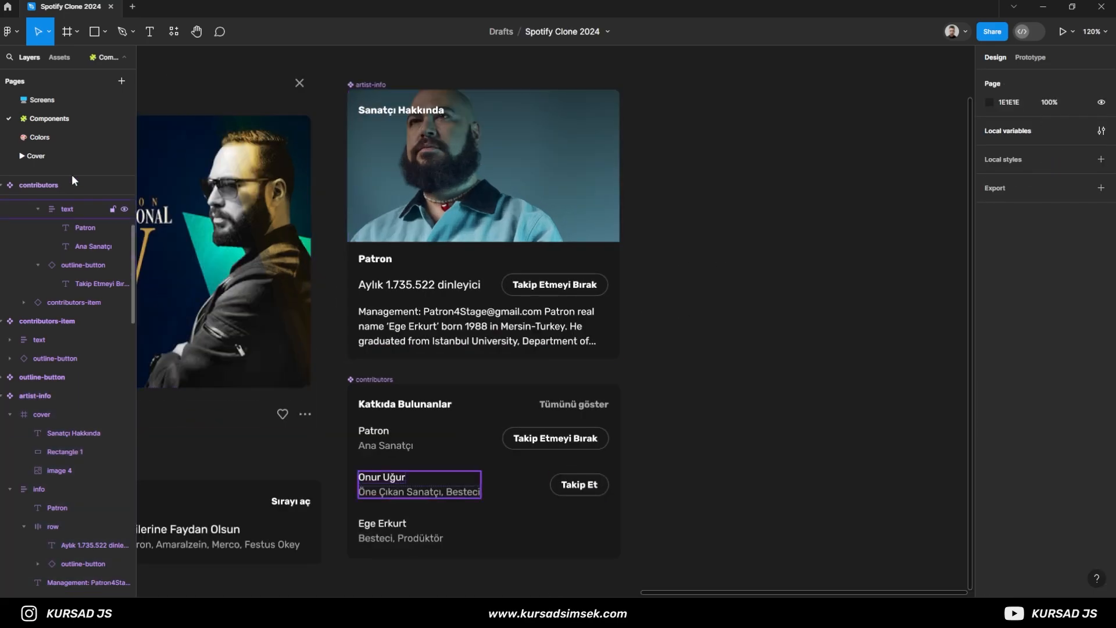
{"action": "left_click", "coordinate": [69, 106]}
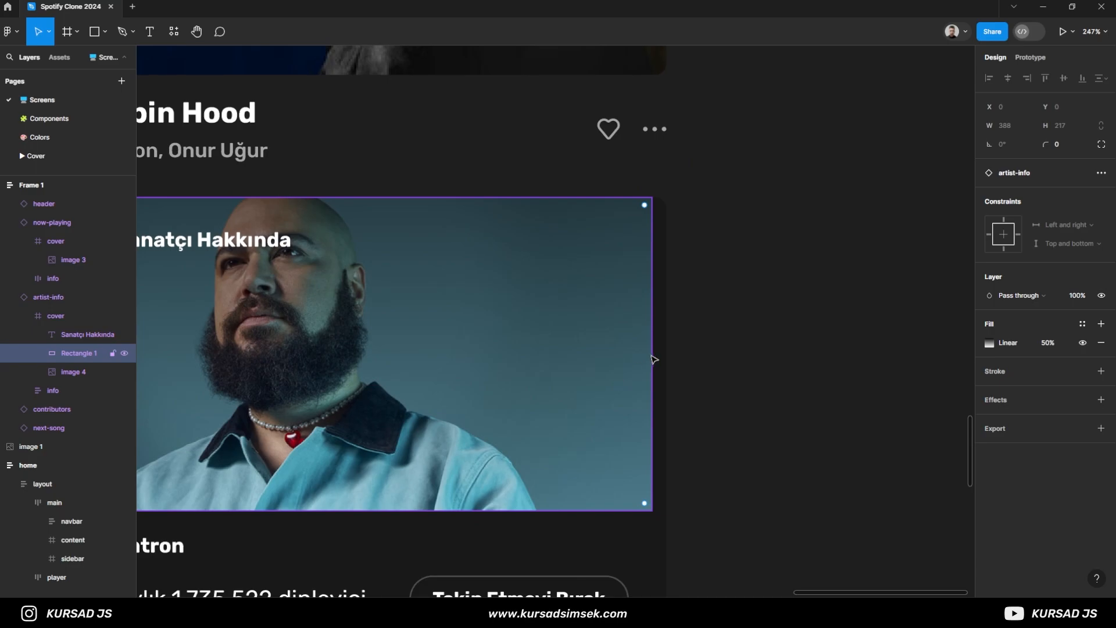
{"action": "scroll", "coordinate": [605, 349], "scroll_direction": "down", "scroll_amount": 3}
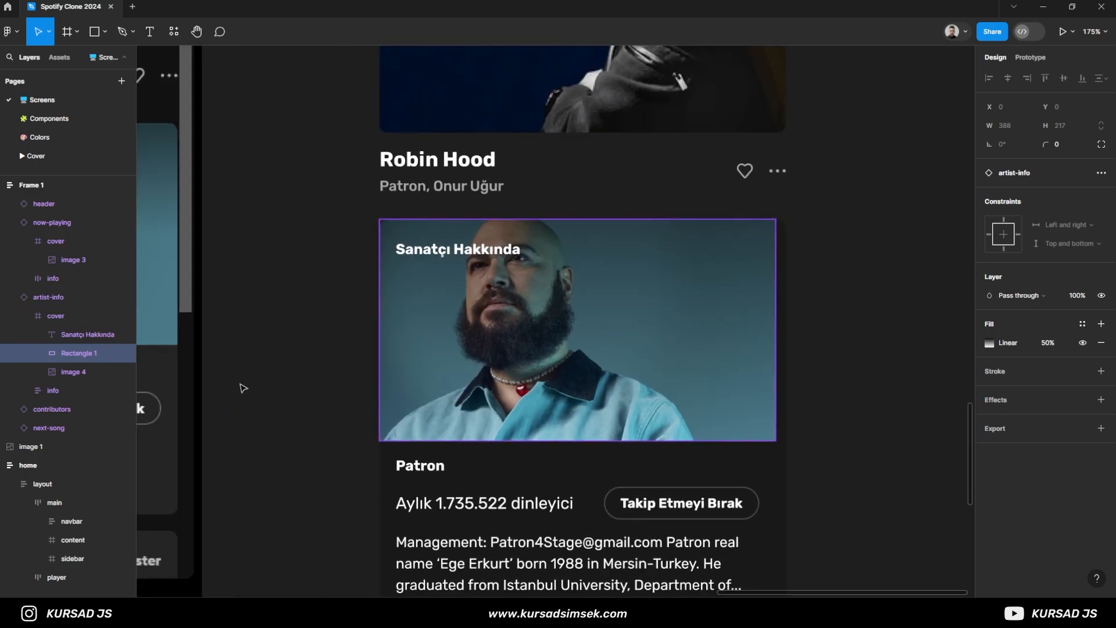
{"action": "left_click", "coordinate": [130, 319]}
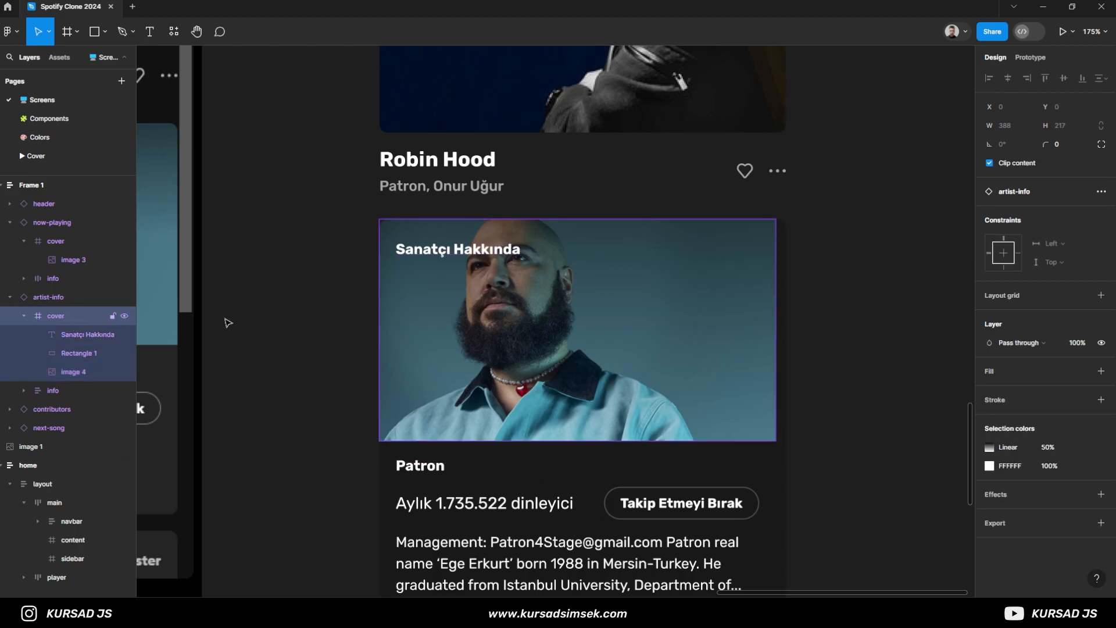
- On the Components page, set the constraints of artist-info's cover frame so it stretches across the card's full width
{"action": "left_click", "coordinate": [41, 119]}
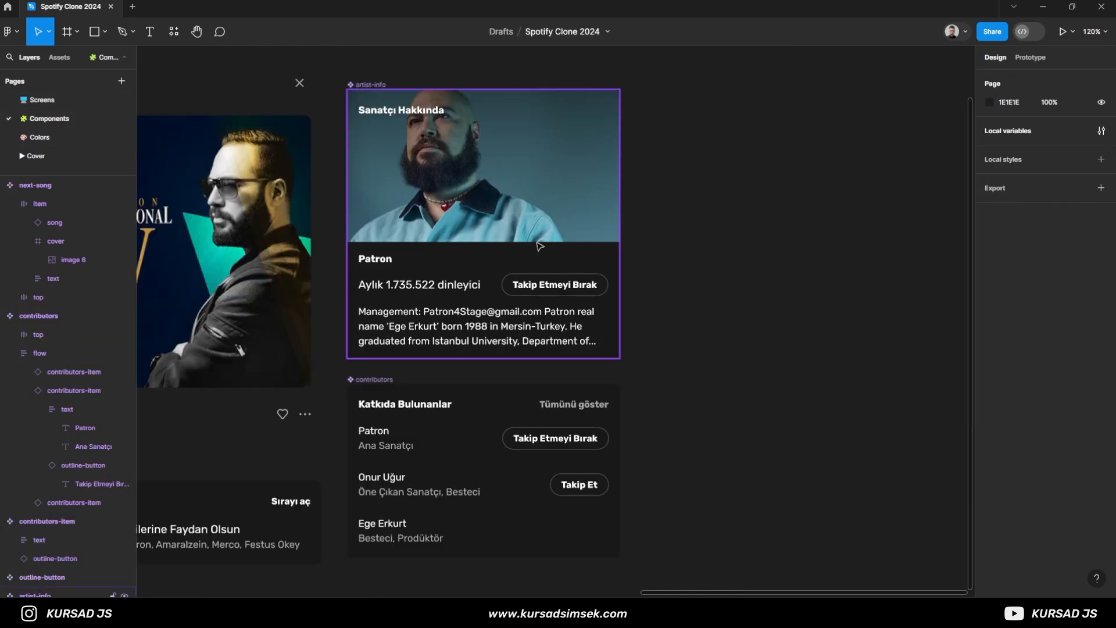
{"action": "left_click", "coordinate": [112, 414]}
{"action": "left_click", "coordinate": [1051, 310]}
{"action": "left_click", "coordinate": [1060, 342]}
{"action": "left_click", "coordinate": [1065, 330]}
{"action": "left_click", "coordinate": [1072, 356]}
{"action": "left_click", "coordinate": [877, 312]}
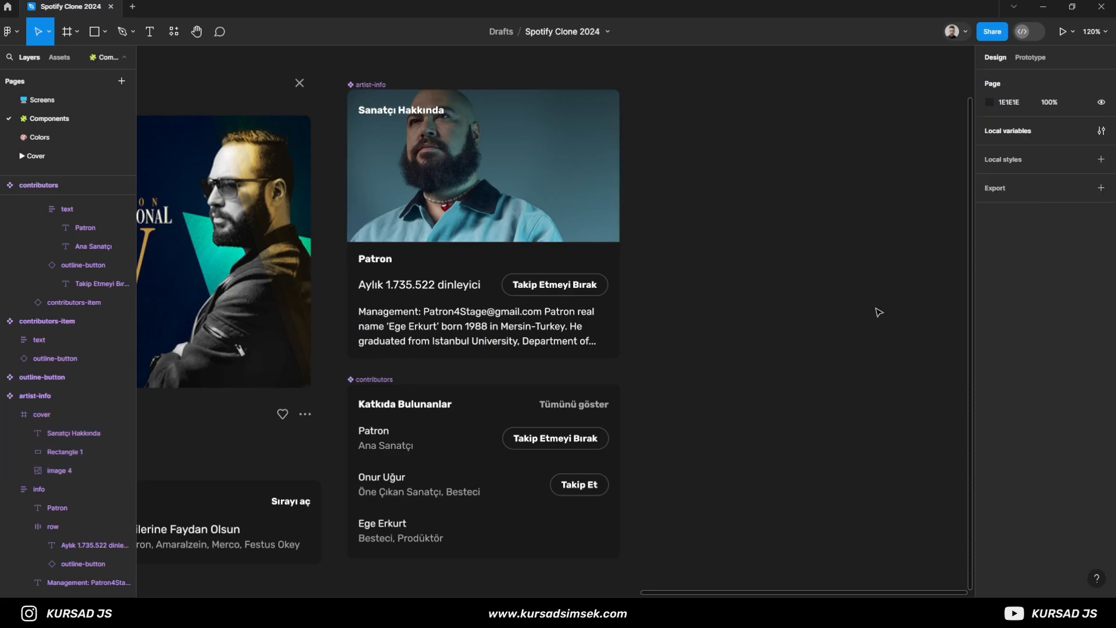
- On the Screens page, rename the auto layout frame holding the now-playing sections as sidebar
{"action": "left_click", "coordinate": [61, 100]}
{"action": "left_click", "coordinate": [824, 336]}
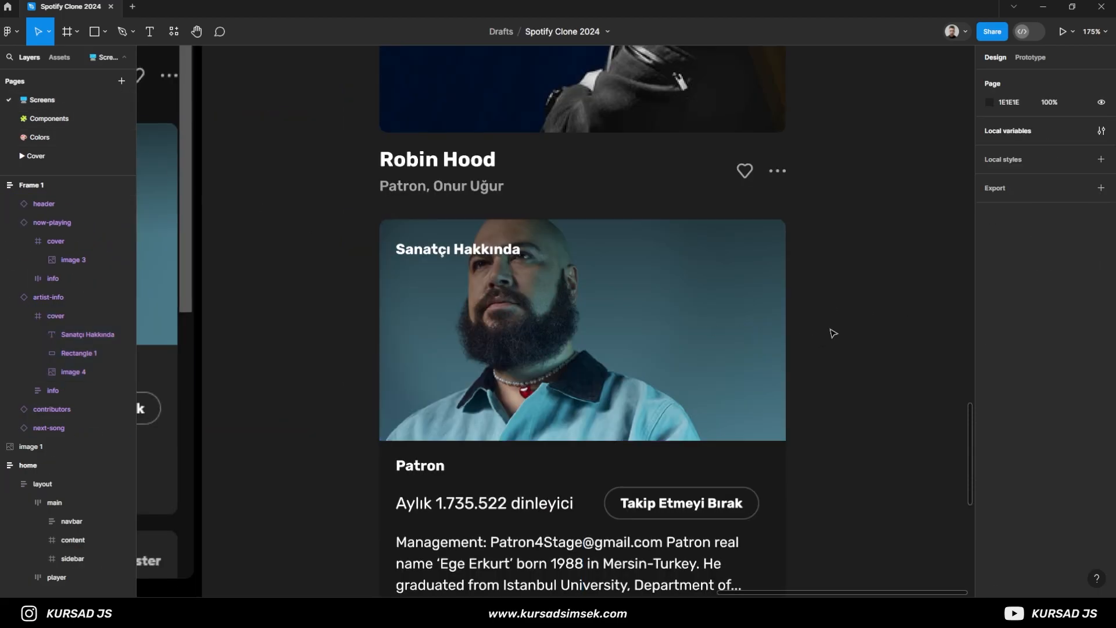
{"action": "scroll", "coordinate": [817, 344], "scroll_direction": "down", "scroll_amount": 4}
{"action": "left_click_drag", "start_coordinate": [780, 422], "coordinate": [670, 272]}
{"action": "scroll", "coordinate": [759, 328], "scroll_direction": "down", "scroll_amount": 6}
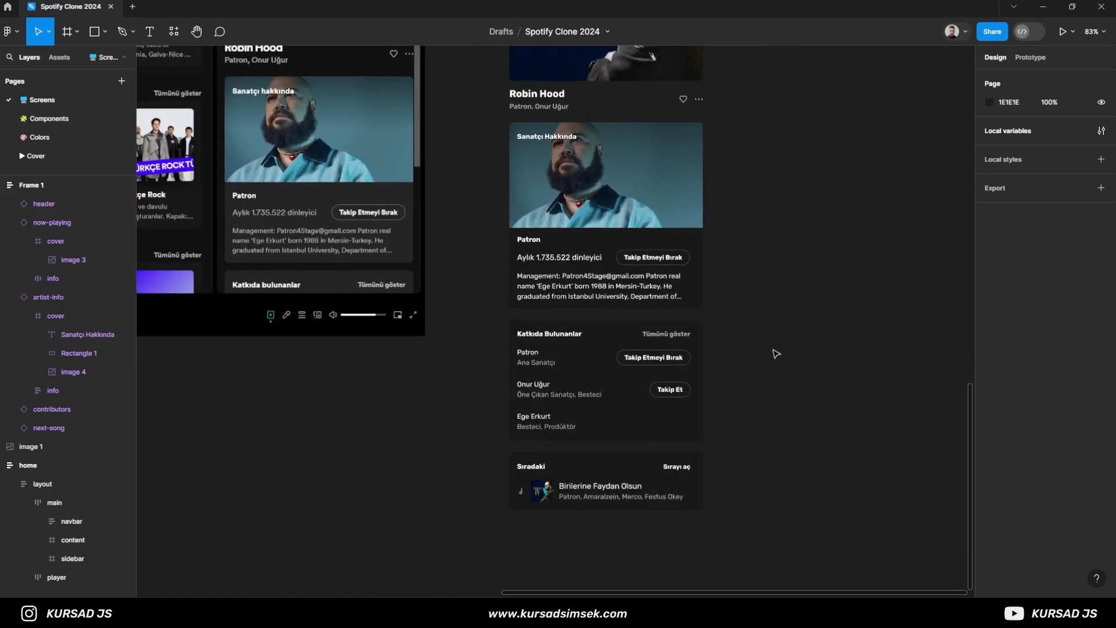
{"action": "scroll", "coordinate": [783, 305], "scroll_direction": "up", "scroll_amount": 2}
{"action": "scroll", "coordinate": [779, 347], "scroll_direction": "down", "scroll_amount": 2}
{"action": "left_click", "coordinate": [707, 366]}
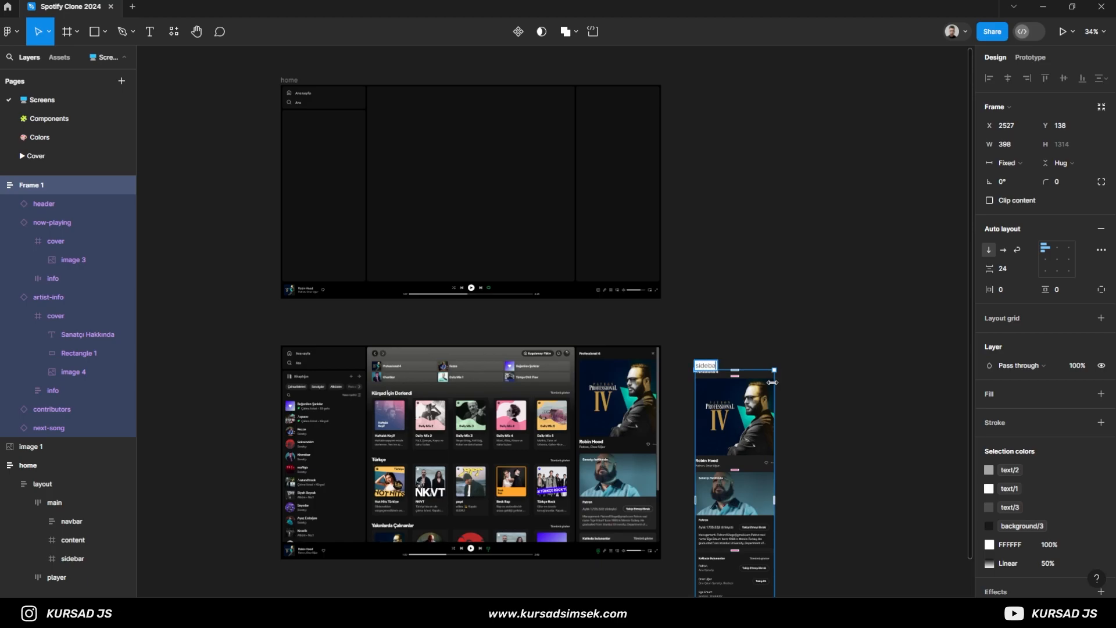
- Move the sidebar auto layout frame over the home frame's empty right-hand column, at about X 1936, Y -1252
{"action": "left_click_drag", "start_coordinate": [714, 367], "coordinate": [598, 88]}
{"action": "scroll", "coordinate": [728, 147], "scroll_direction": "up", "scroll_amount": 10}
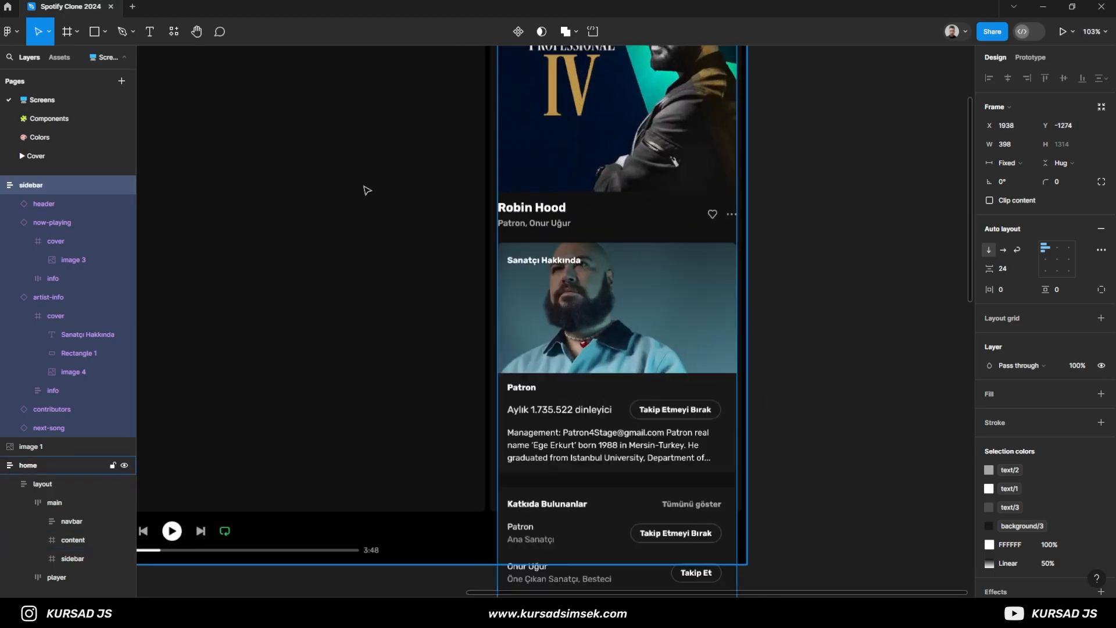
{"action": "left_click_drag", "start_coordinate": [499, 200], "coordinate": [498, 186]}
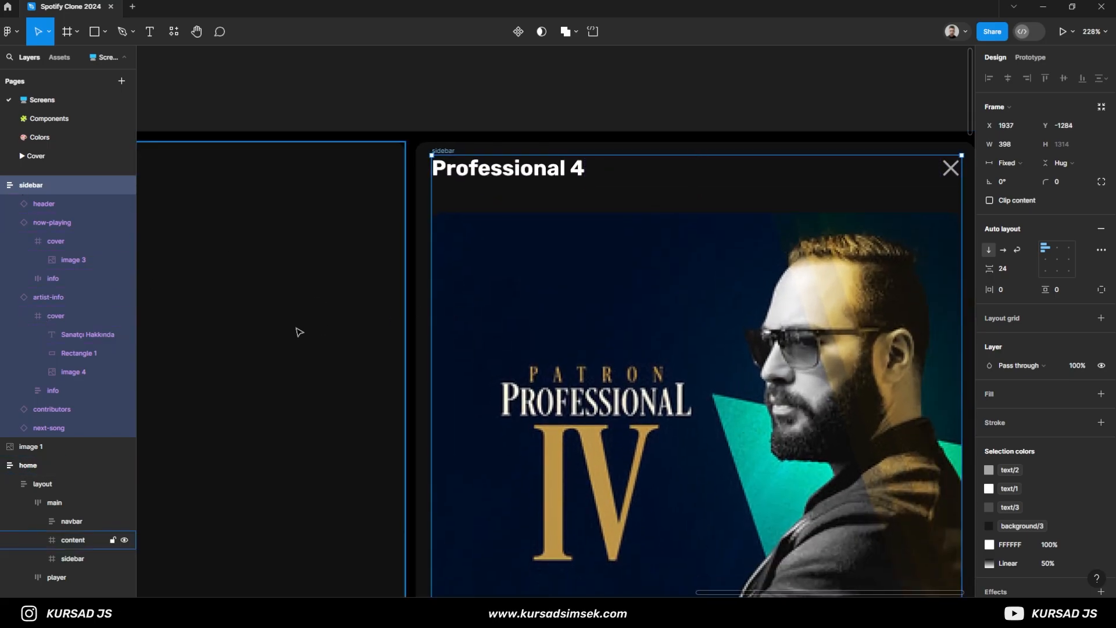
{"action": "scroll", "coordinate": [315, 325], "scroll_direction": "down", "scroll_amount": 4}
{"action": "left_click_drag", "start_coordinate": [335, 318], "coordinate": [527, 213]}
{"action": "mouse_move", "coordinate": [644, 278]}
{"action": "left_mouse_down"}
{"action": "mouse_move", "coordinate": [656, 304]}
{"action": "mouse_move", "coordinate": [642, 297]}
{"action": "left_mouse_up"}
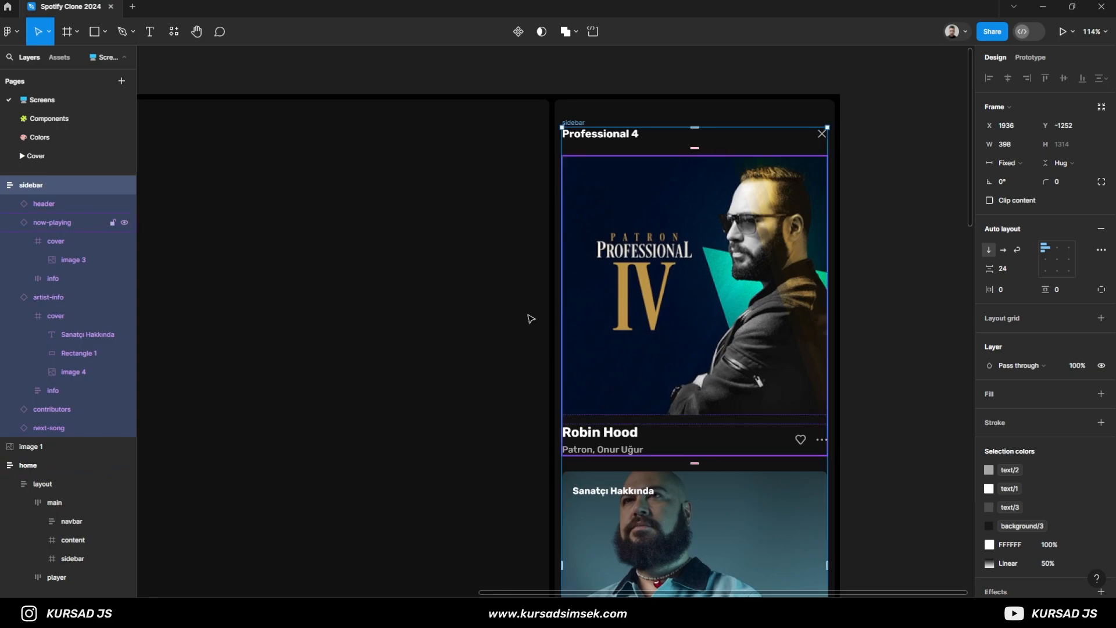
- Nest the sidebar auto layout frame inside home's existing sidebar frame, and add auto layout to that outer frame
{"action": "left_click", "coordinate": [3, 185]}
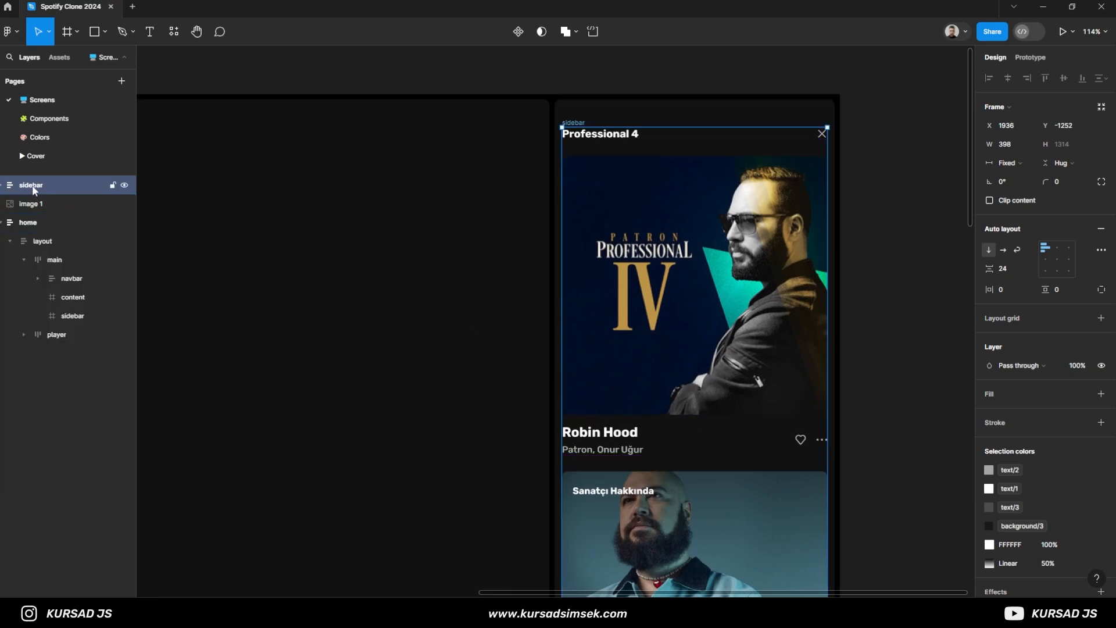
{"action": "left_click_drag", "start_coordinate": [22, 185], "coordinate": [86, 322]}
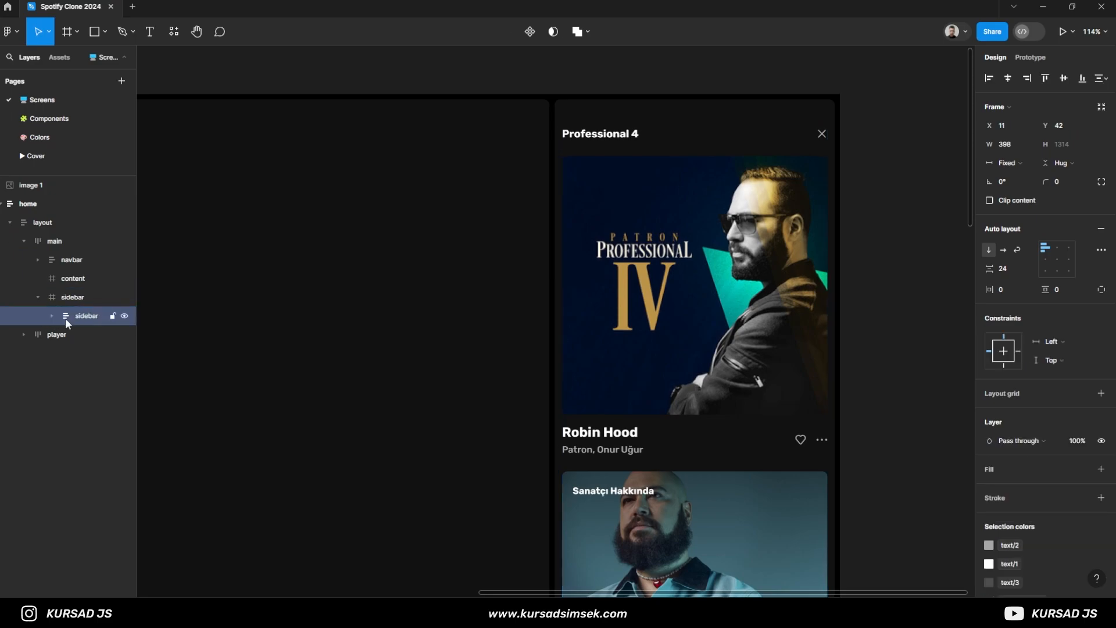
{"action": "left_click", "coordinate": [72, 298]}
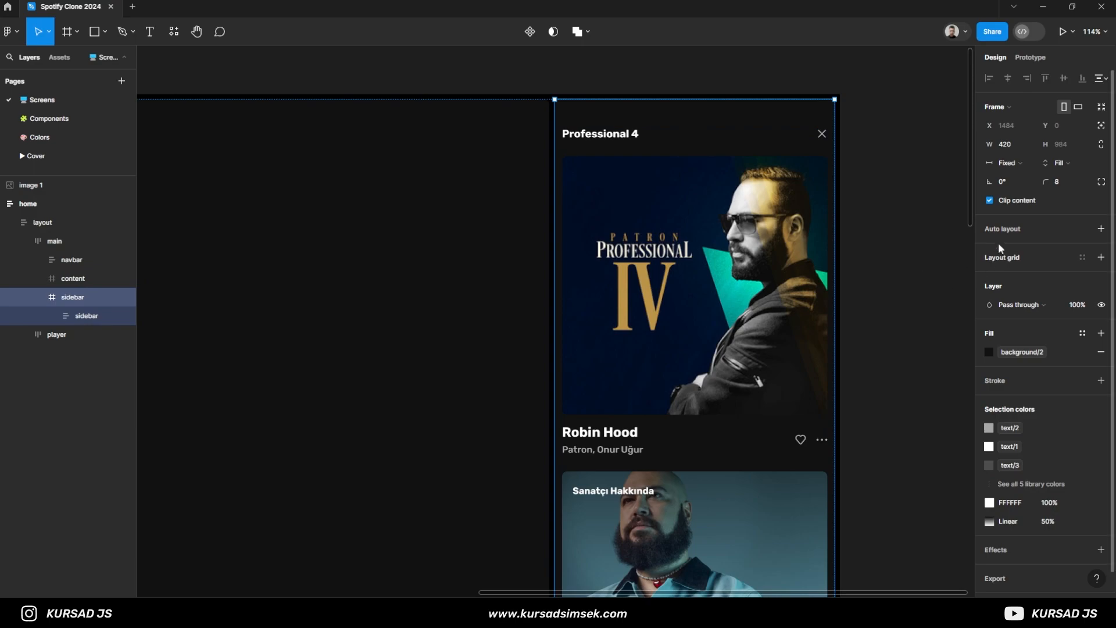
{"action": "left_click", "coordinate": [80, 317]}
{"action": "left_click", "coordinate": [78, 300]}
{"action": "left_click", "coordinate": [1021, 229]}
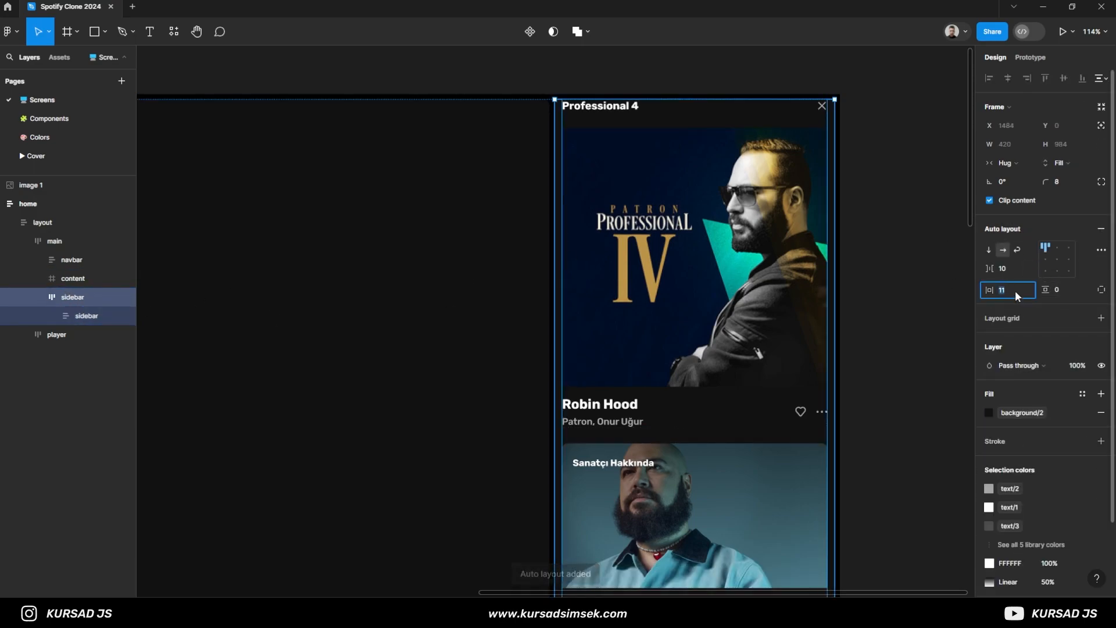
{"action": "type", "text": "16"}
{"action": "key", "text": "Return"}
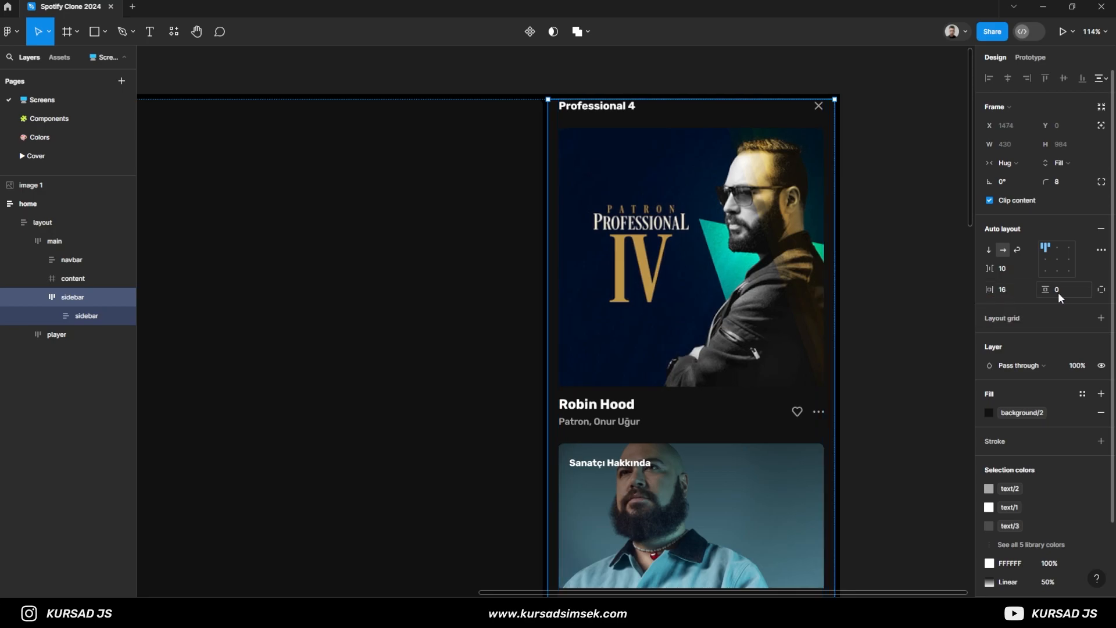
{"action": "key", "text": "ctrl+z"}
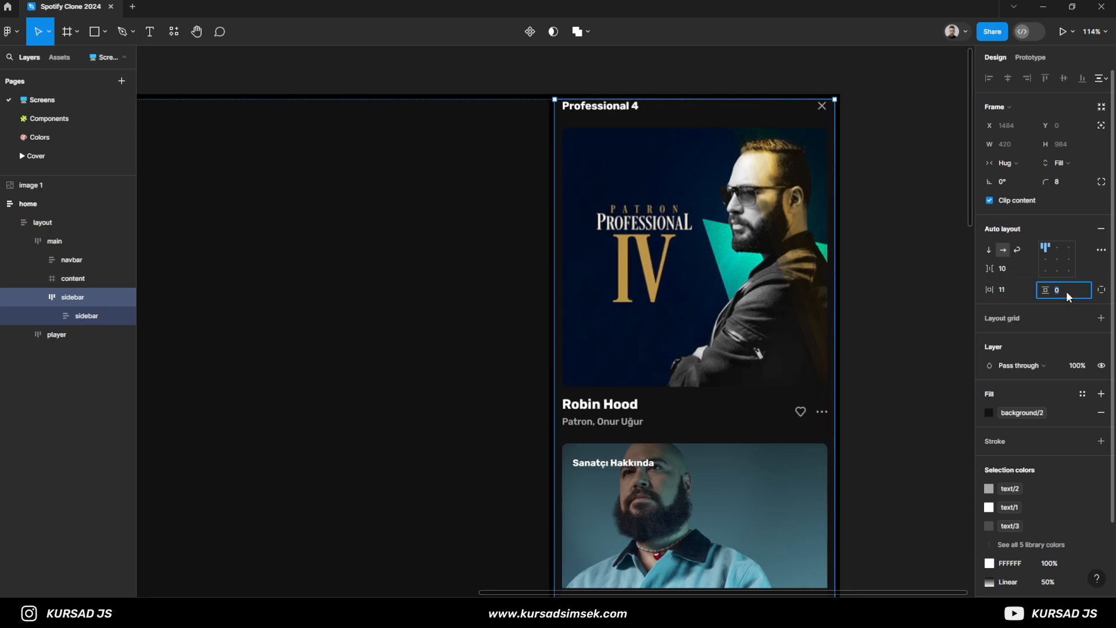
- Add vertical padding to home's outer sidebar frame so the header sits slightly below its upper edge
{"action": "scroll", "coordinate": [945, 281], "scroll_direction": "down", "scroll_amount": 6}
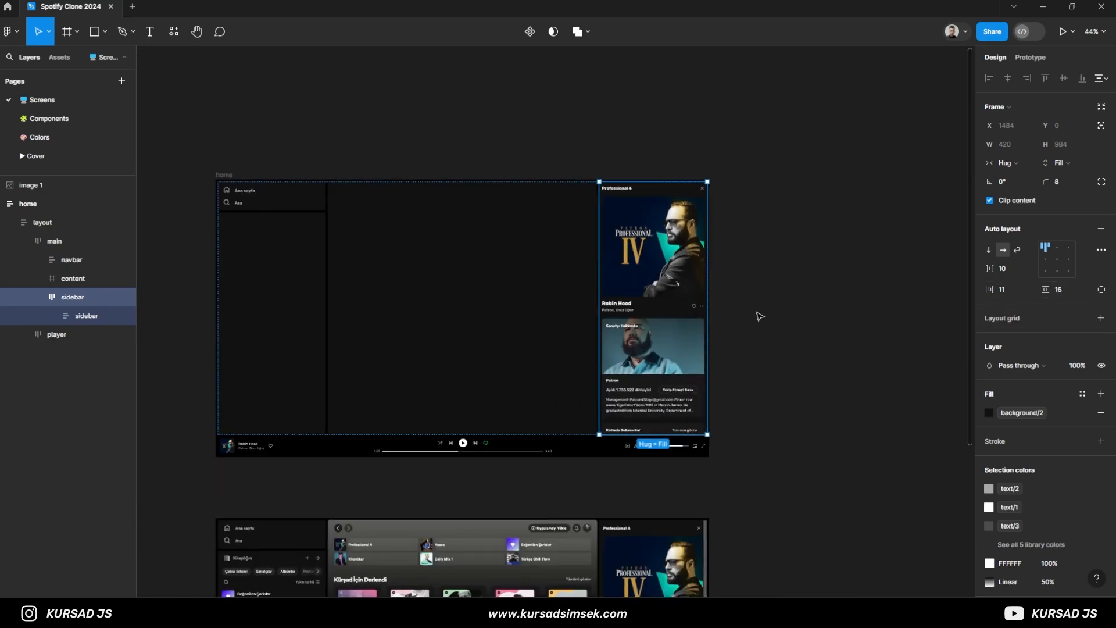
{"action": "scroll", "coordinate": [757, 316], "scroll_direction": "up", "scroll_amount": 1}
{"action": "left_click", "coordinate": [750, 343]}
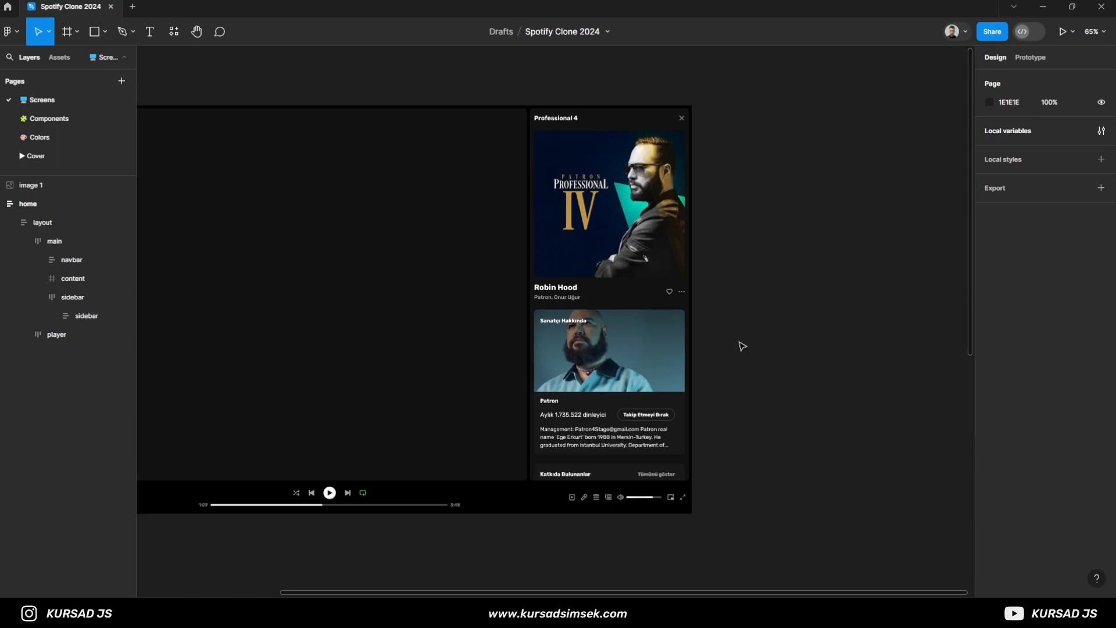
- Move the reference screenshot, image 1, over the home frame at X -86, Y -1302 to compare both sidebars side by side
{"action": "scroll", "coordinate": [639, 349], "scroll_direction": "down", "scroll_amount": 1}
{"action": "scroll", "coordinate": [547, 367], "scroll_direction": "down", "scroll_amount": 5}
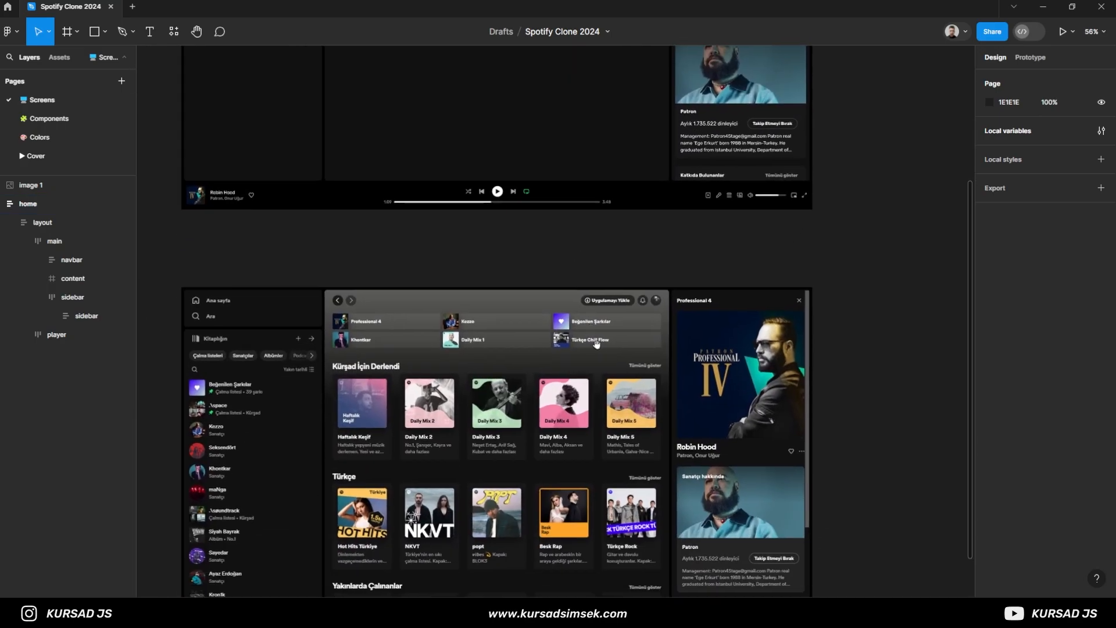
{"action": "left_click", "coordinate": [591, 328]}
{"action": "scroll", "coordinate": [591, 327], "scroll_direction": "down", "scroll_amount": 4}
{"action": "scroll", "coordinate": [768, 283], "scroll_direction": "up", "scroll_amount": 1}
{"action": "left_click_drag", "start_coordinate": [539, 443], "coordinate": [743, 427]}
{"action": "left_click_drag", "start_coordinate": [760, 469], "coordinate": [390, 369]}
{"action": "left_click_drag", "start_coordinate": [180, 356], "coordinate": [289, 263]}
{"action": "scroll", "coordinate": [579, 281], "scroll_direction": "up", "scroll_amount": 5}
{"action": "left_click_drag", "start_coordinate": [726, 319], "coordinate": [785, 418]}
{"action": "left_click_drag", "start_coordinate": [860, 277], "coordinate": [891, 291]}
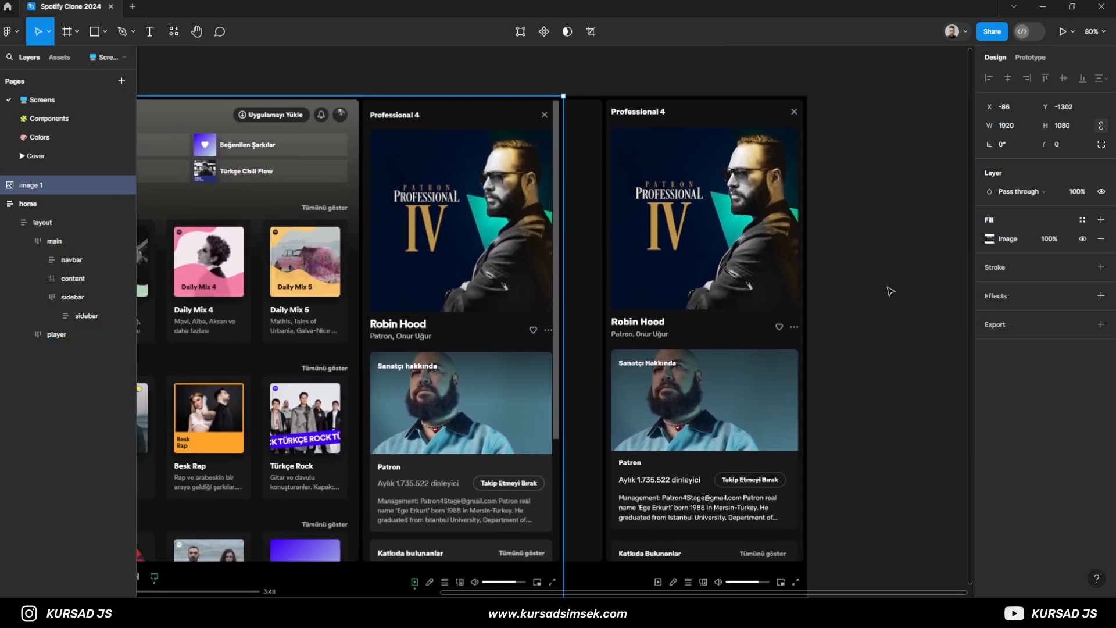
- Move image 1 back below the home frame, aligned with its left edge, at X 433, Y -160, and deselect it
{"action": "scroll", "coordinate": [899, 324], "scroll_direction": "down", "scroll_amount": 3}
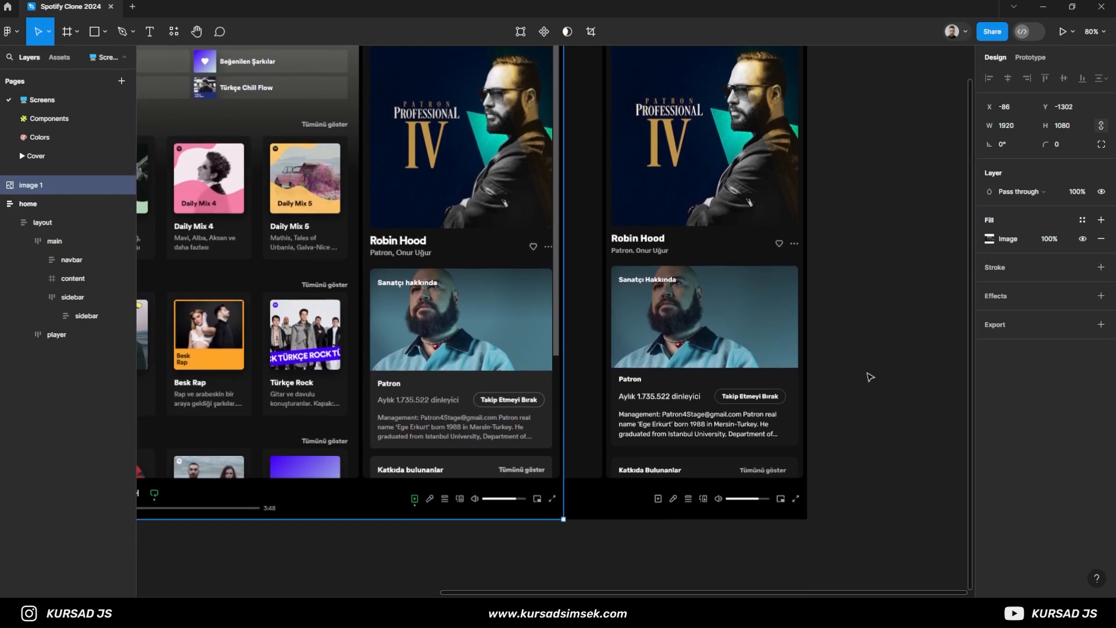
{"action": "scroll", "coordinate": [803, 491], "scroll_direction": "down", "scroll_amount": 5}
{"action": "scroll", "coordinate": [690, 496], "scroll_direction": "down", "scroll_amount": 1}
{"action": "left_click", "coordinate": [655, 452]}
{"action": "left_click_drag", "start_coordinate": [488, 341], "coordinate": [588, 559]}
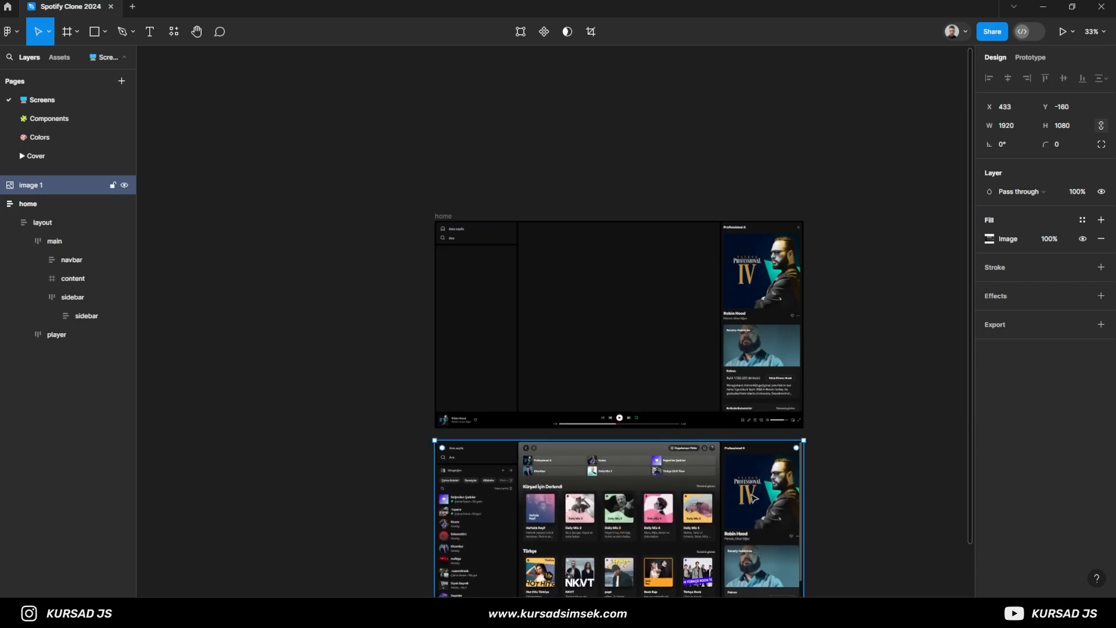
{"action": "left_click", "coordinate": [905, 490]}
{"action": "left_click_drag", "start_coordinate": [897, 500], "coordinate": [832, 381]}
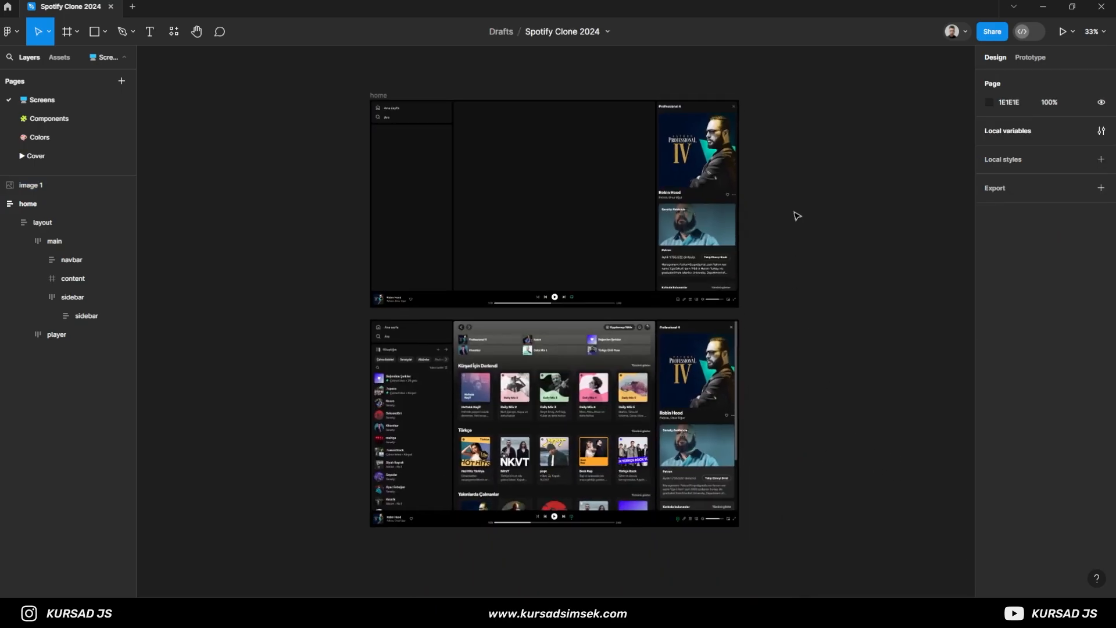